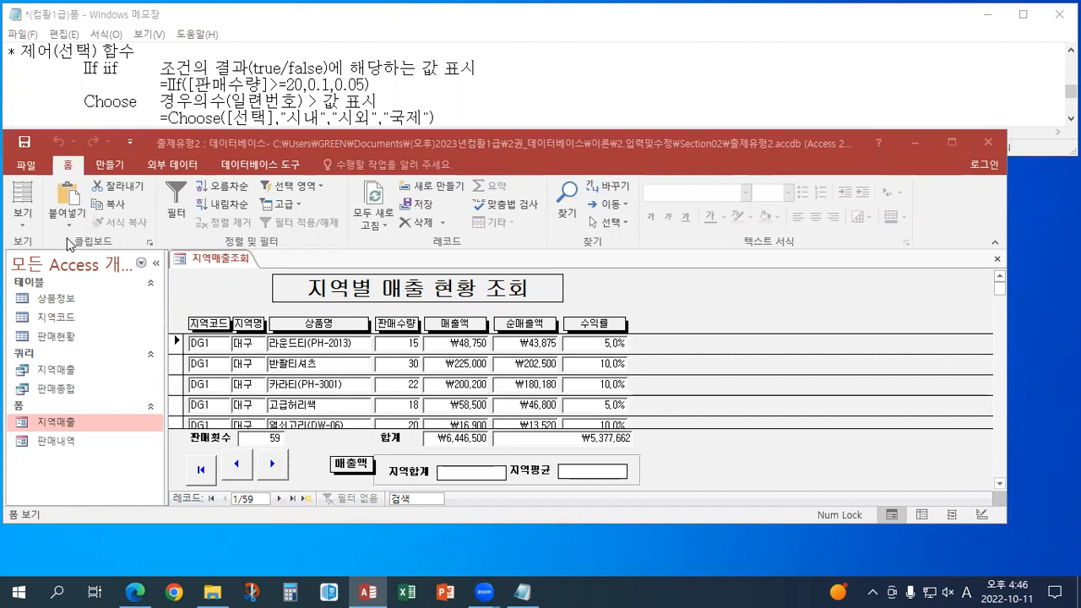
Step: Switch the 지역매출 form to design view and bring up the 컨트롤 작성 section in the Notepad notes
click(34, 223)
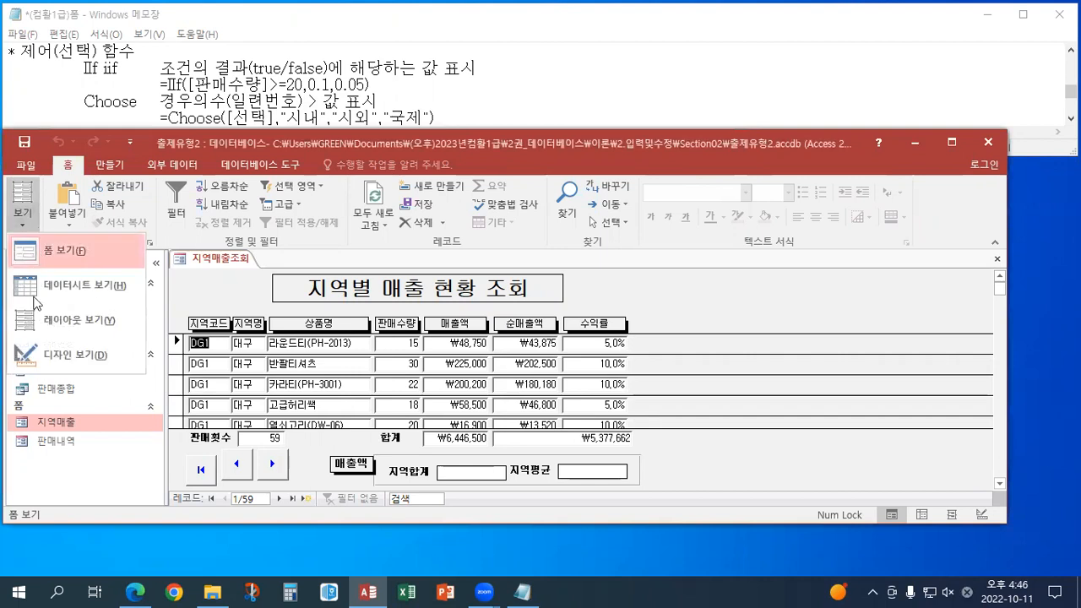
click(52, 355)
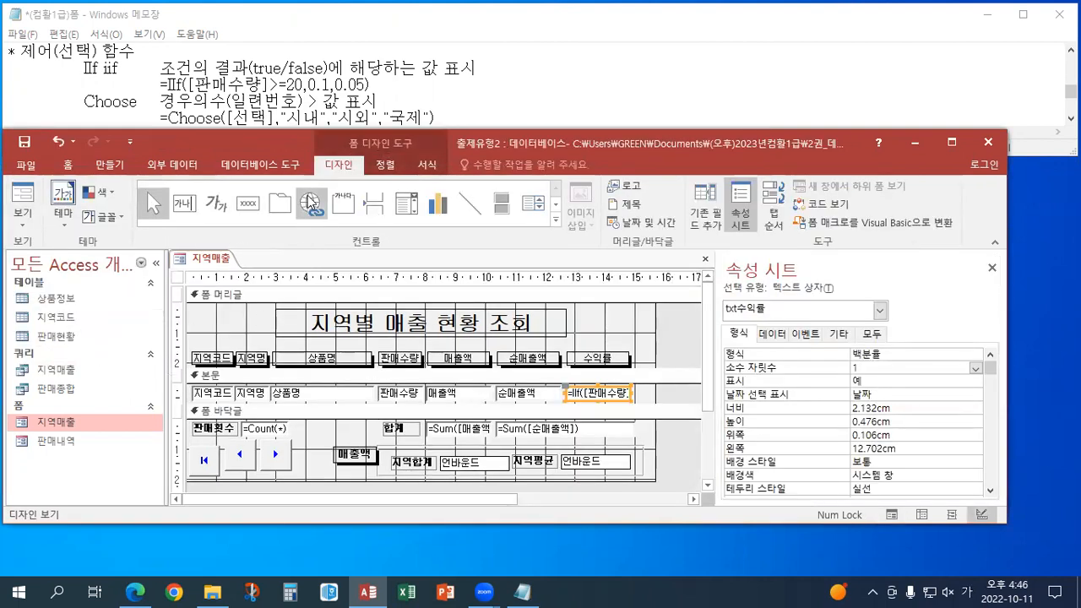
click(268, 85)
scroll(268, 85, down, 3)
scroll(268, 85, down, 15)
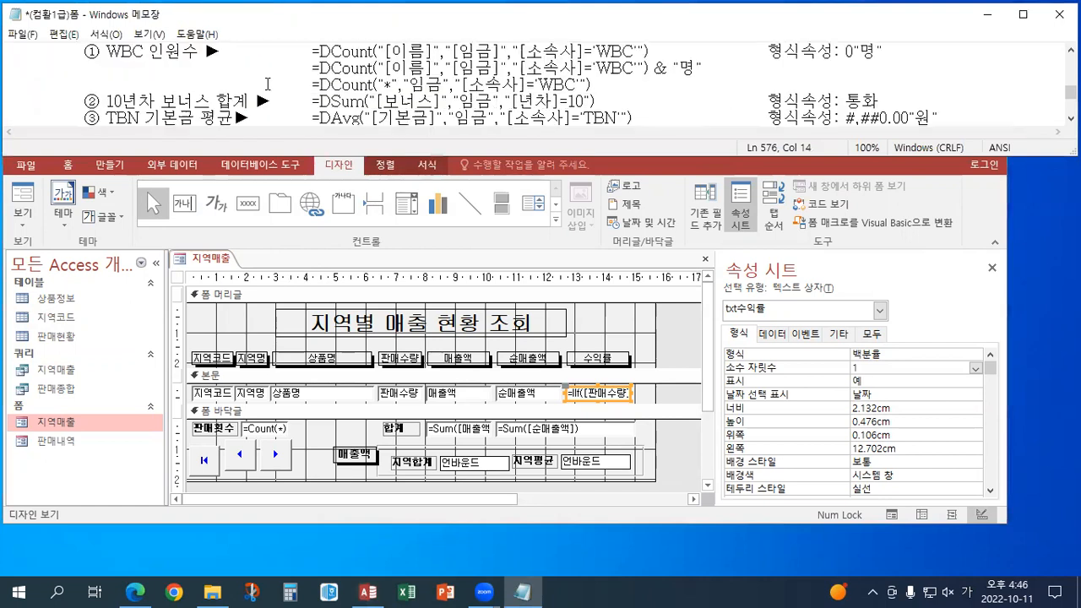
scroll(268, 85, down, 2)
scroll(267, 85, up, 2)
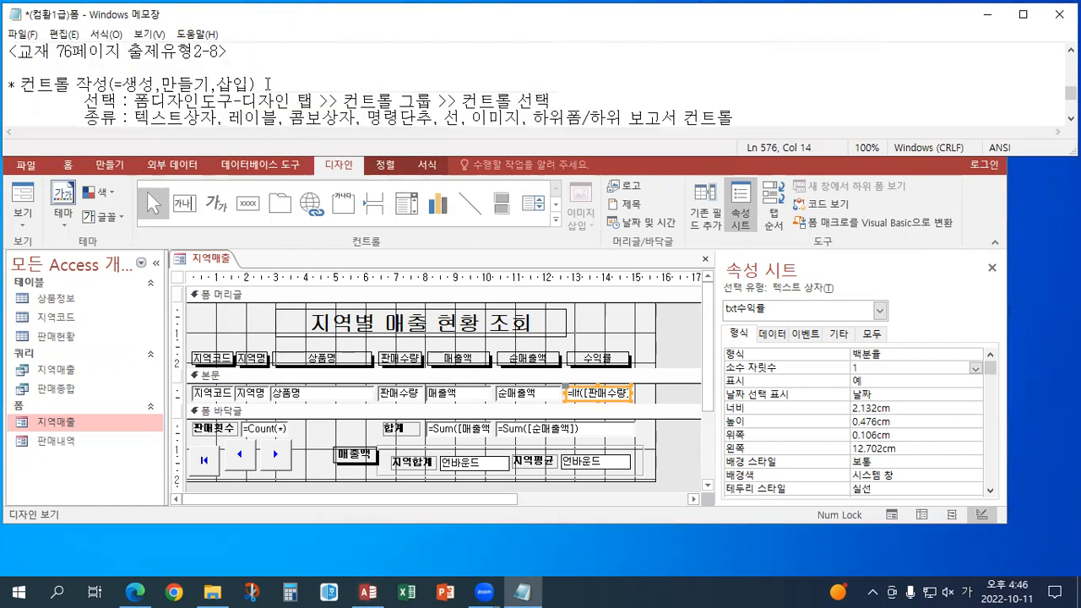
Step: Place a command button after the form footer's next-record button, with the action 마지막 레코드로 이동 and the picture 마지막으로 이동
click(244, 218)
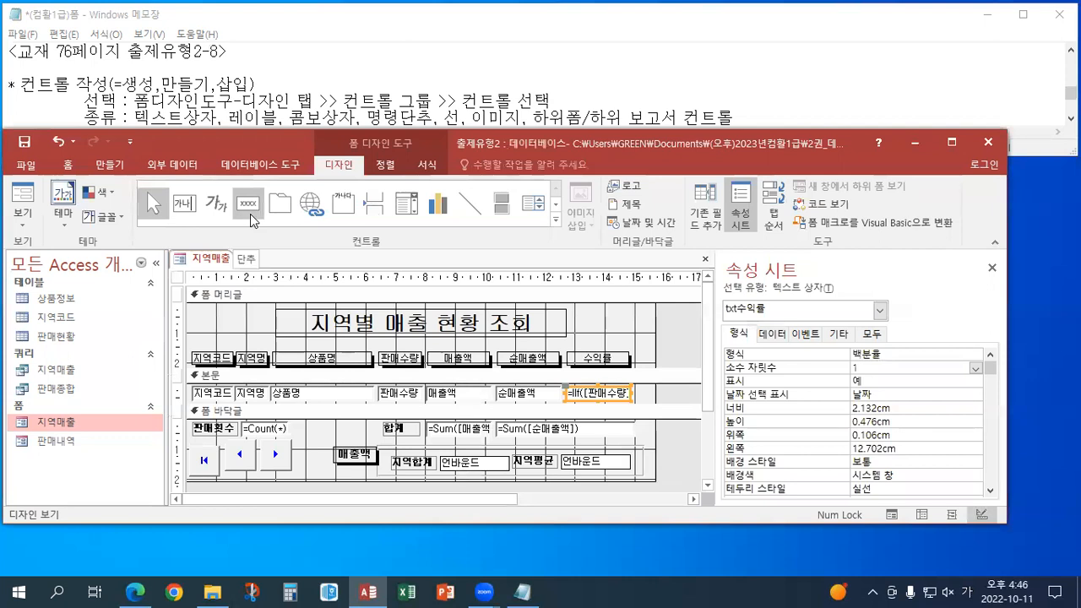
click(250, 214)
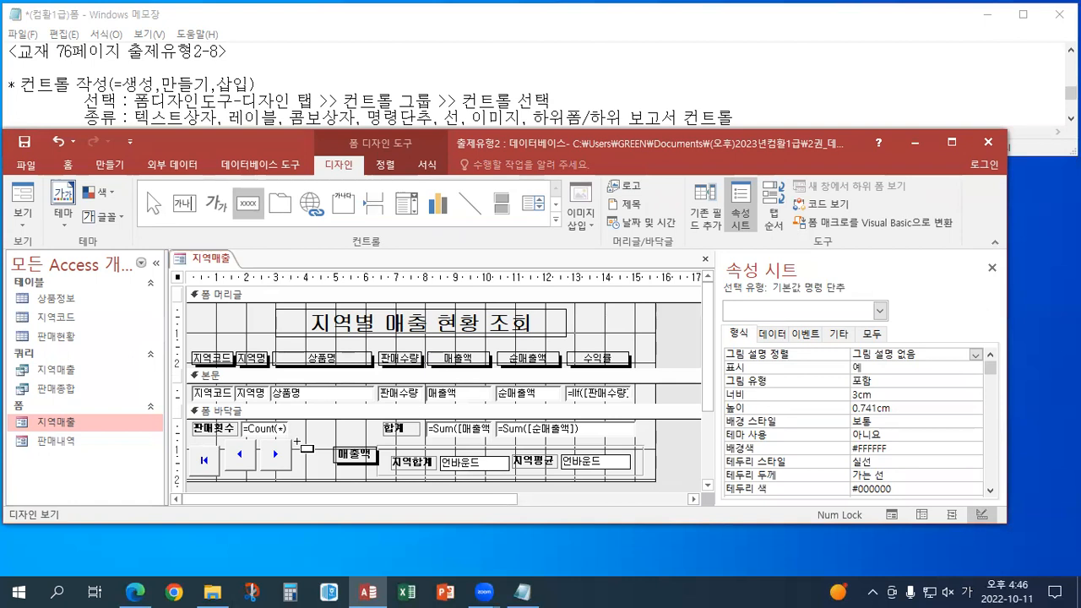
click(297, 442)
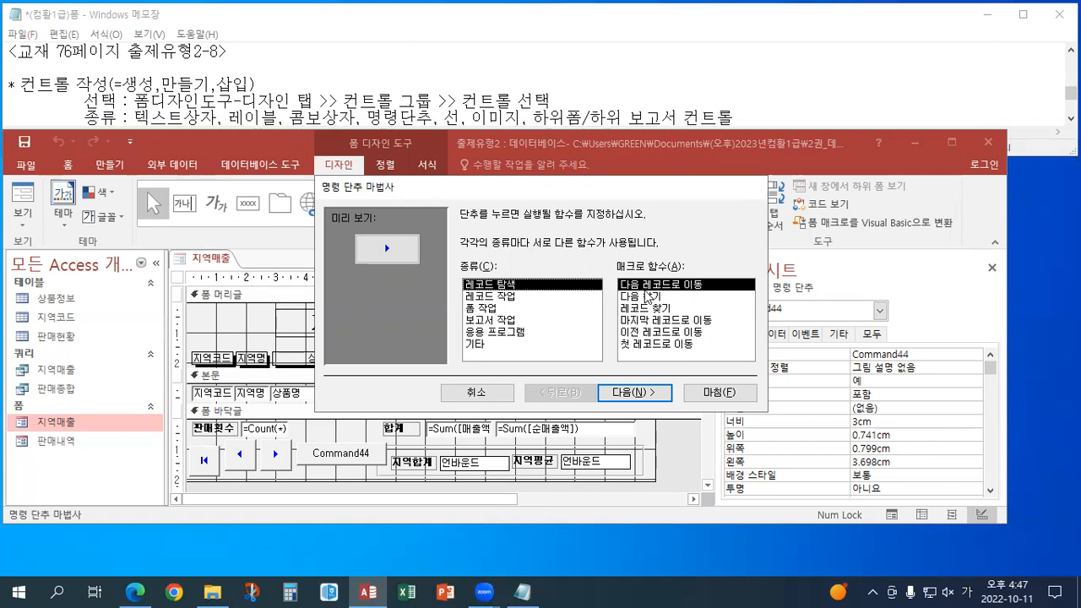
click(651, 321)
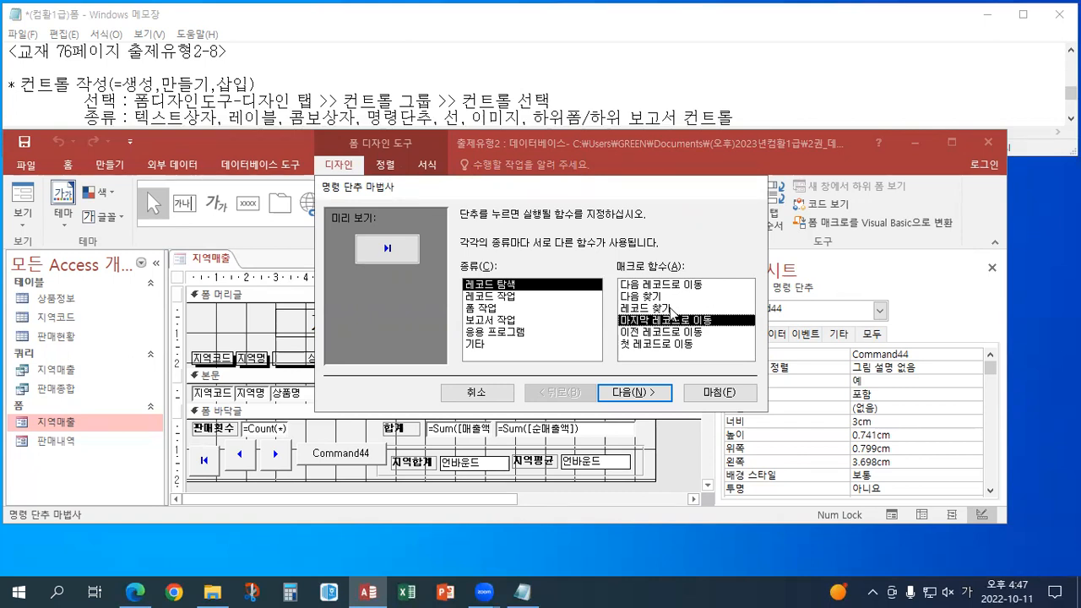
click(635, 397)
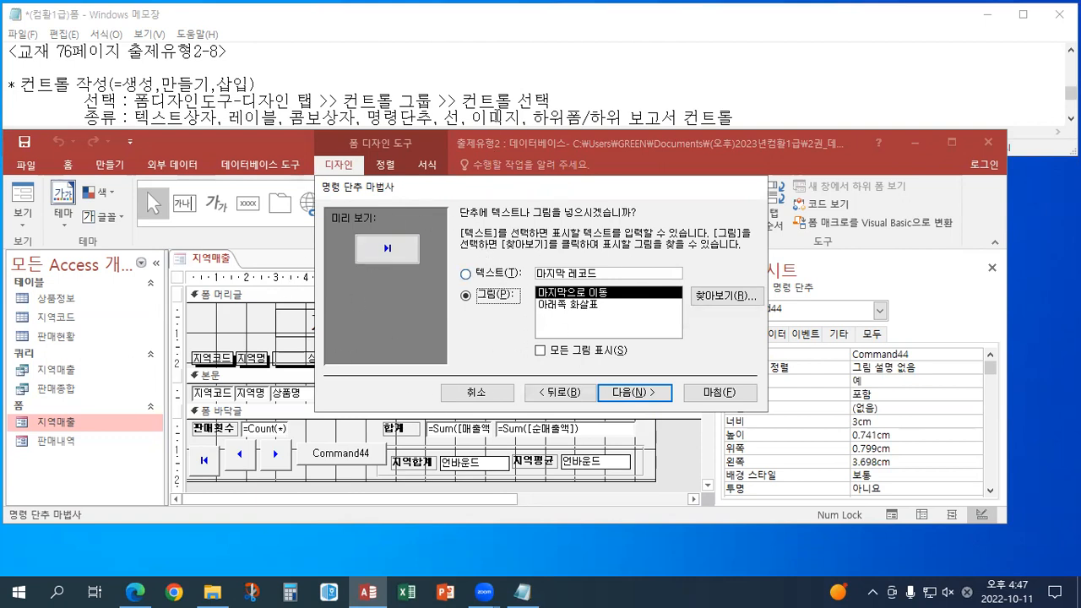
click(642, 393)
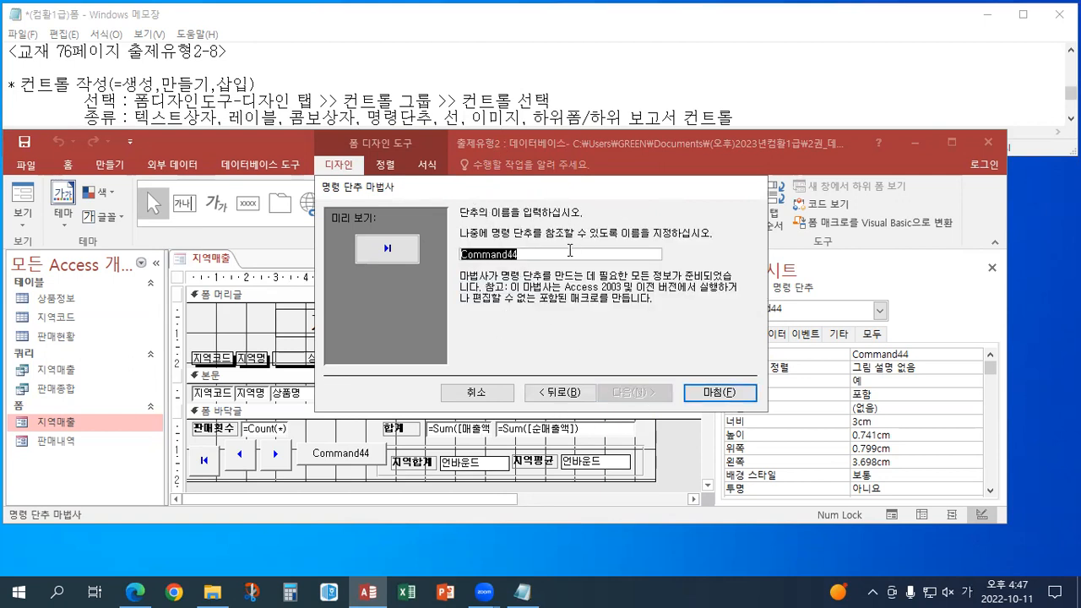
Step: Name the new command button cmd마지막 and finish the wizard
text(cmd)
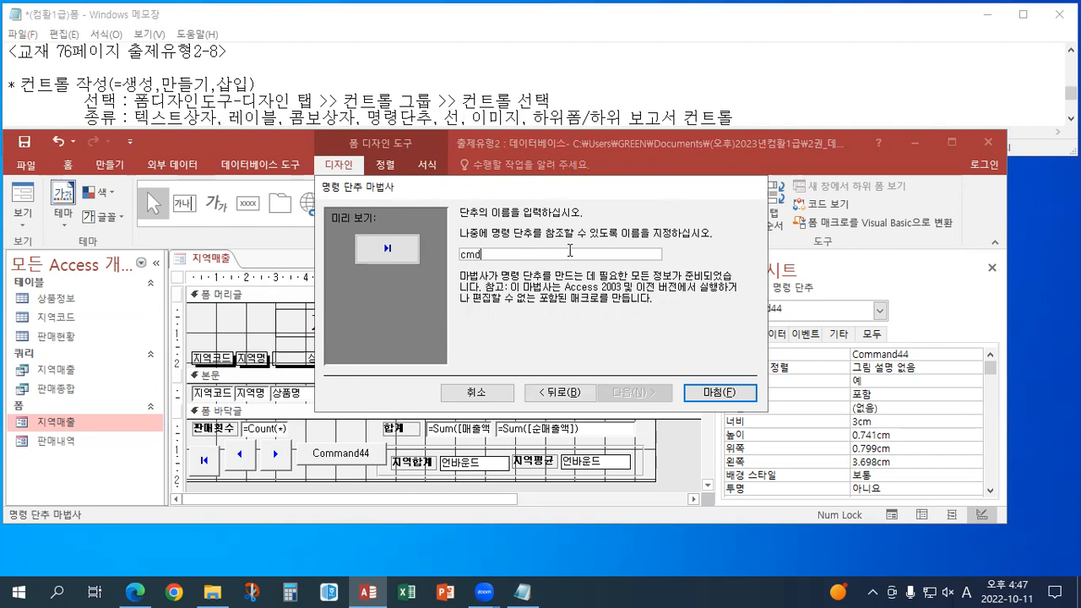
text(마지막)
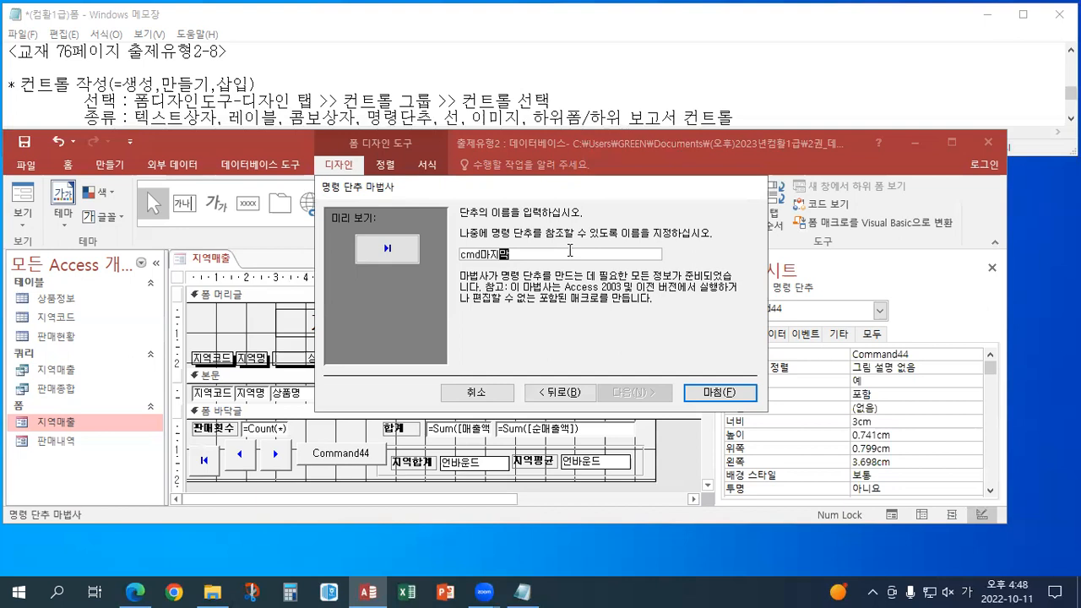
click(716, 390)
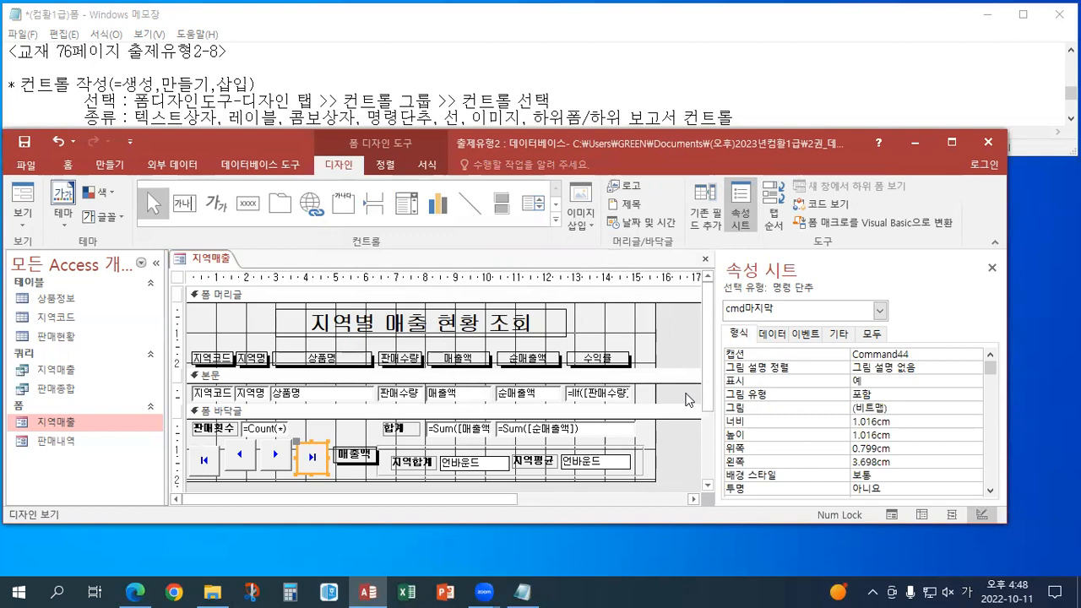
Step: Read on in the Notepad notes to the 컨트롤 정렬(배치) section on aligning controls
click(491, 78)
scroll(491, 77, down, 6)
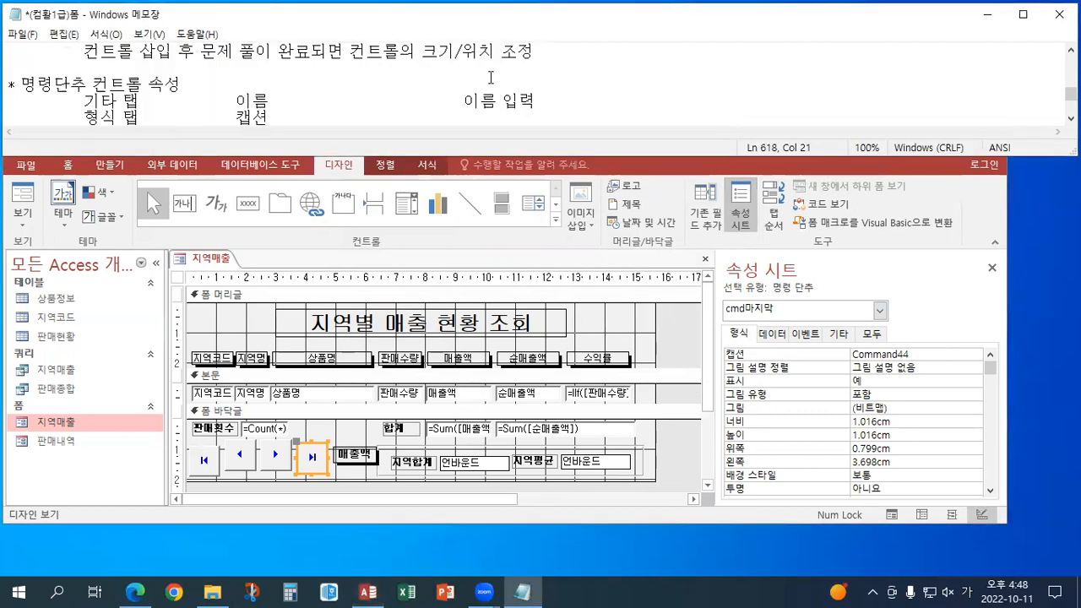
scroll(491, 77, down, 5)
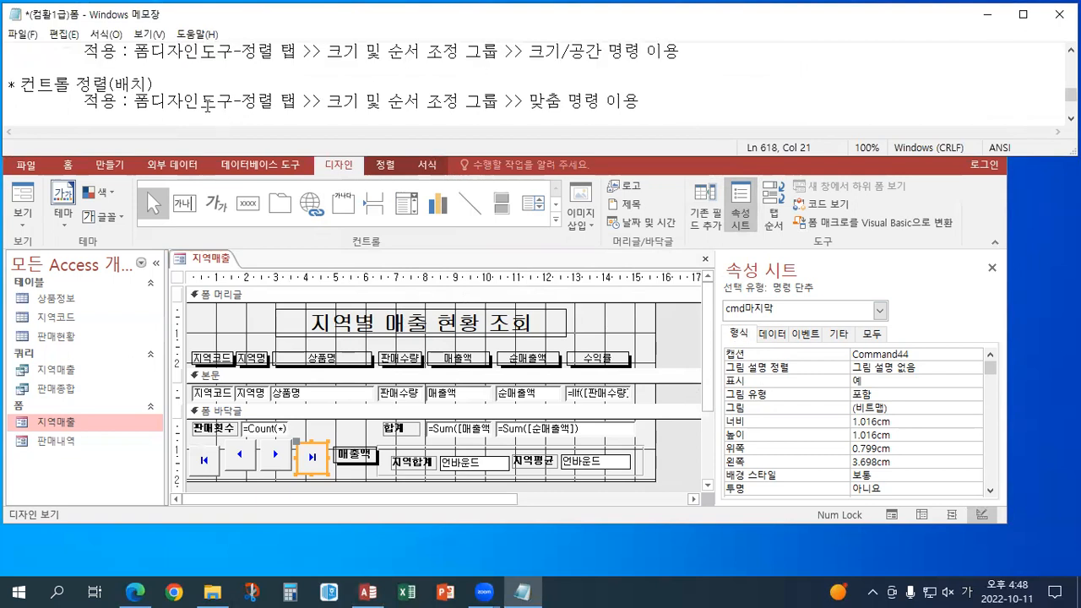
click(77, 84)
drag(77, 84, 111, 85)
drag(132, 85, 169, 83)
click(169, 83)
Step: Select the four record navigation buttons in the form footer and align them by their top edges in Access
click(202, 461)
shift+click(255, 463)
shift+click(275, 458)
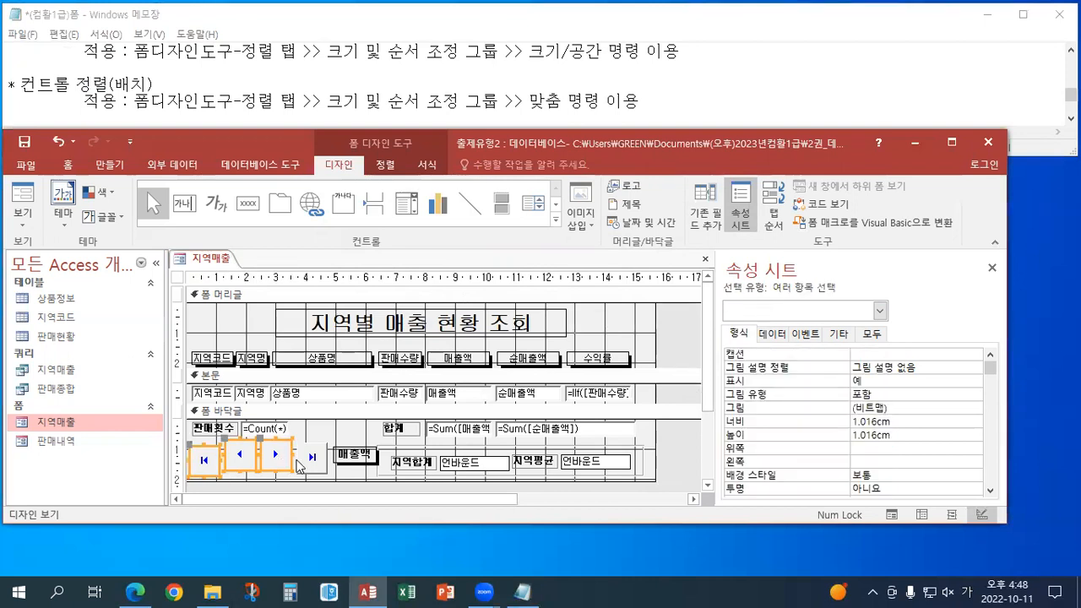
shift+click(306, 460)
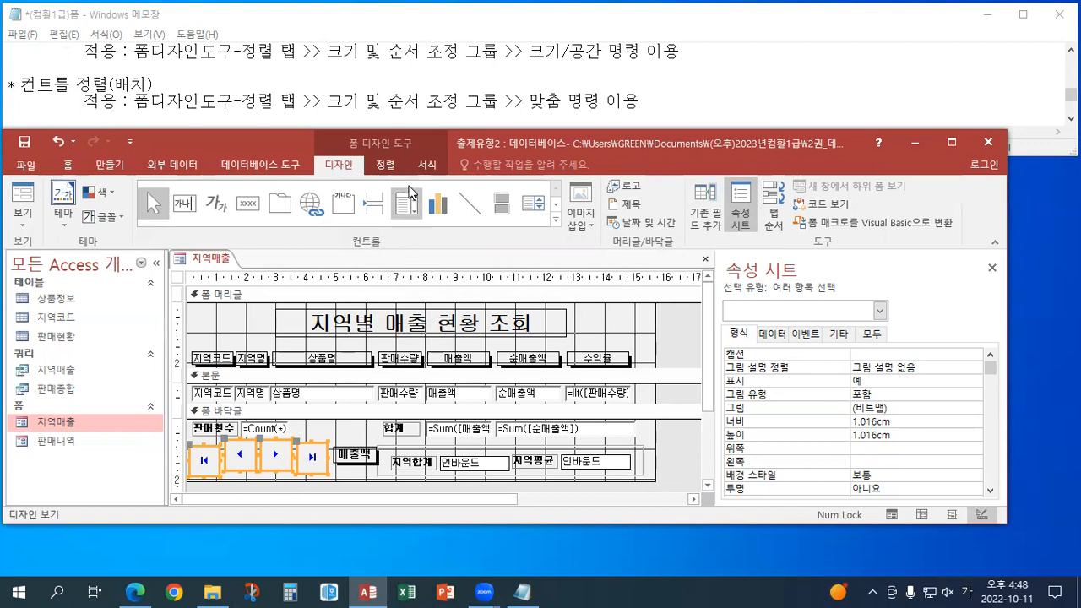
click(385, 165)
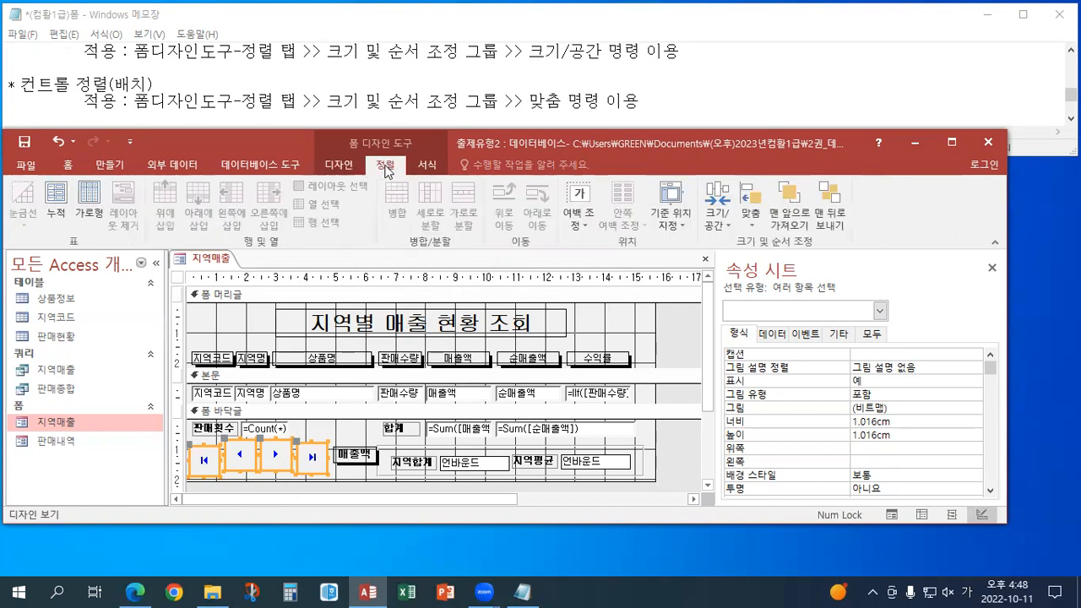
click(751, 221)
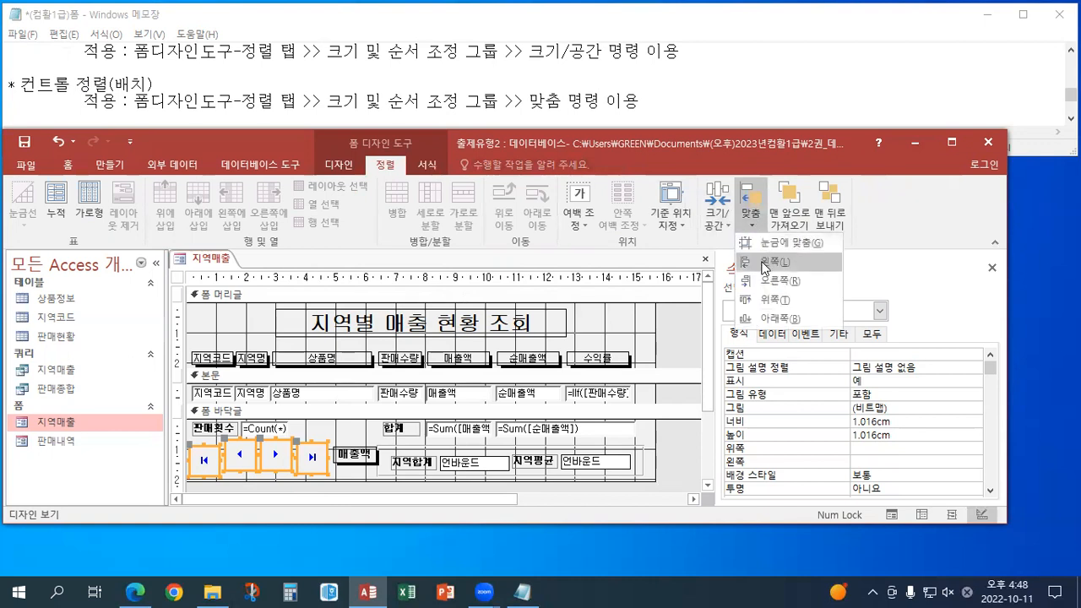
click(763, 302)
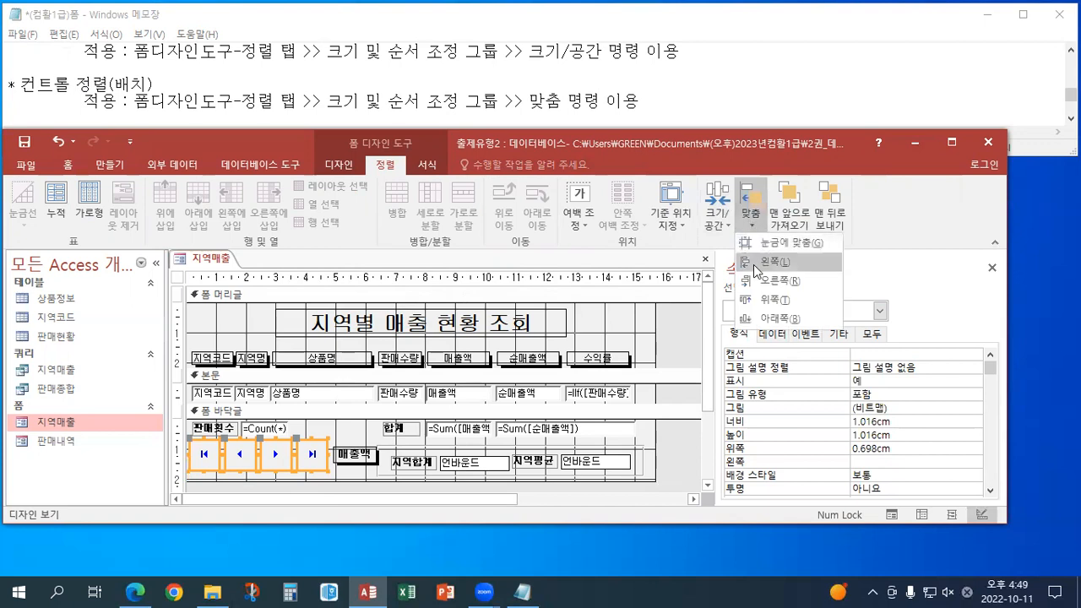
Step: Align the four selected navigation buttons to the left so they sit directly side by side
click(756, 263)
click(750, 202)
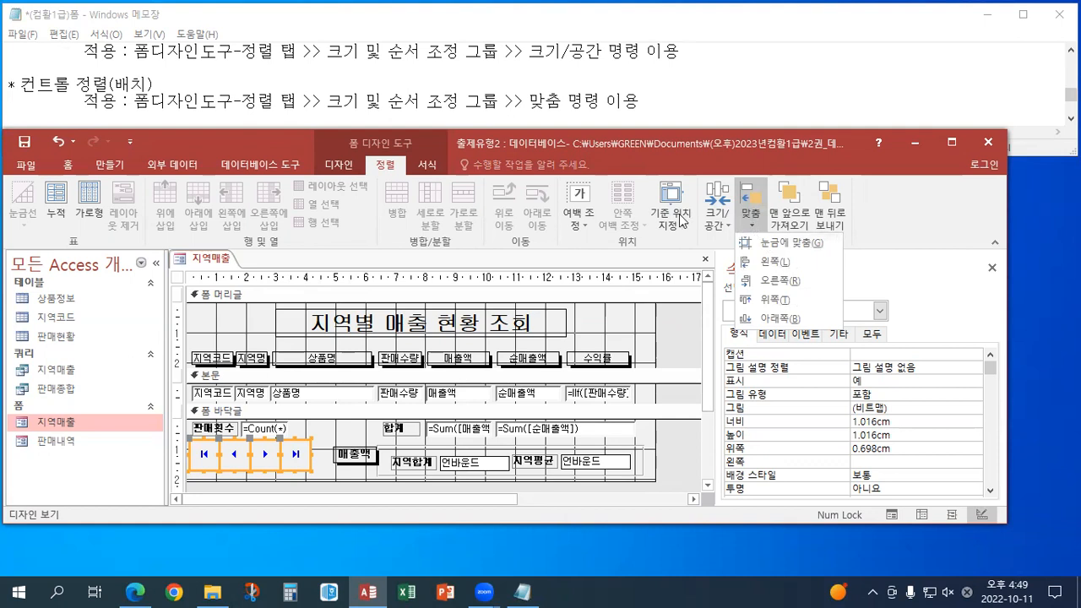
click(552, 145)
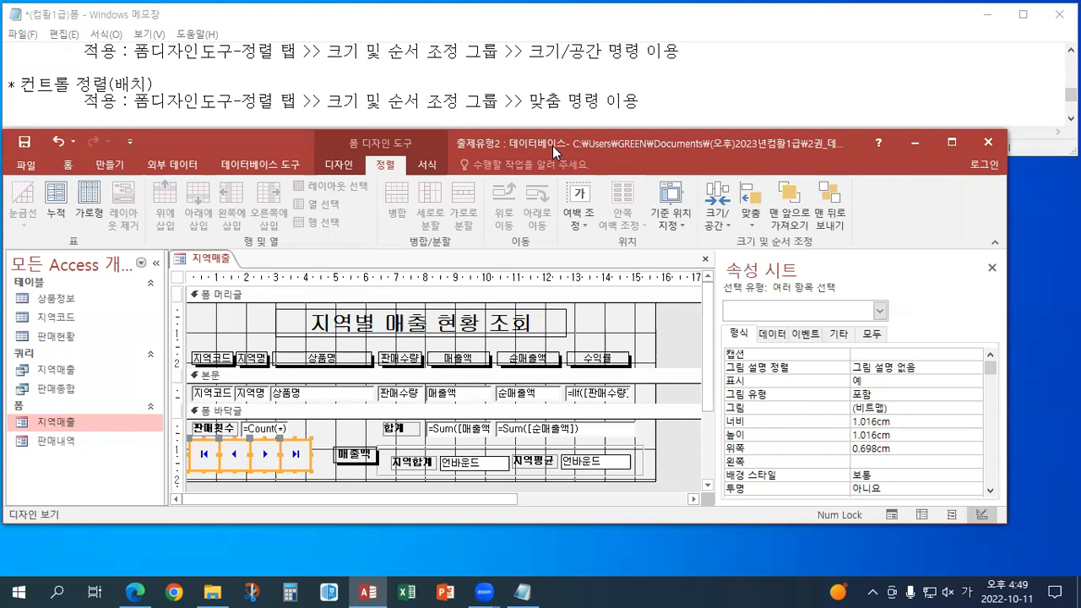
Step: Select the 판매수량 and 매출액 text boxes together in the form's detail section
click(413, 397)
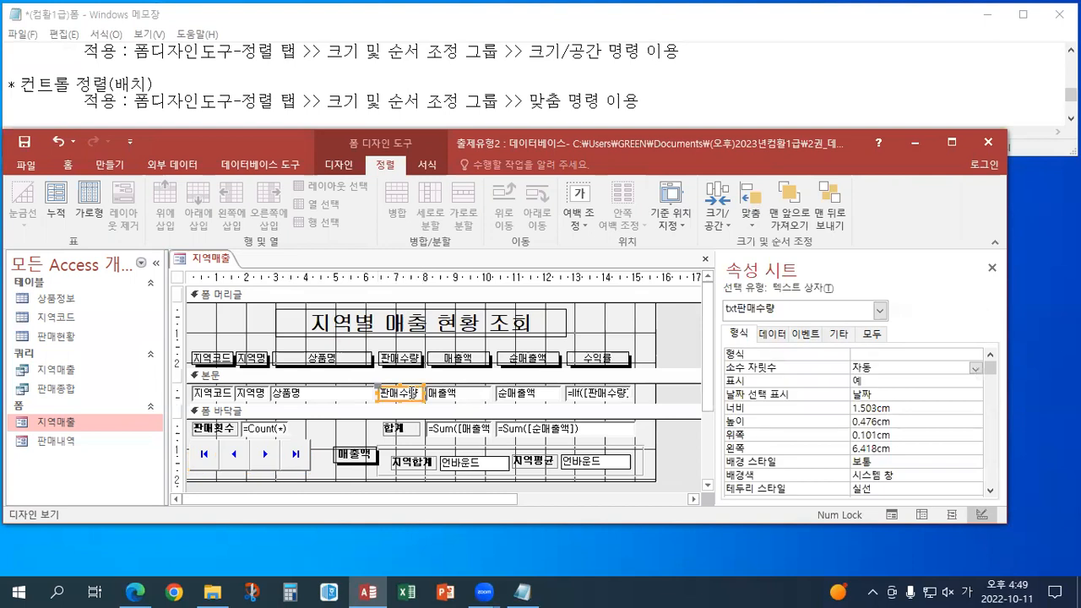
shift+click(463, 397)
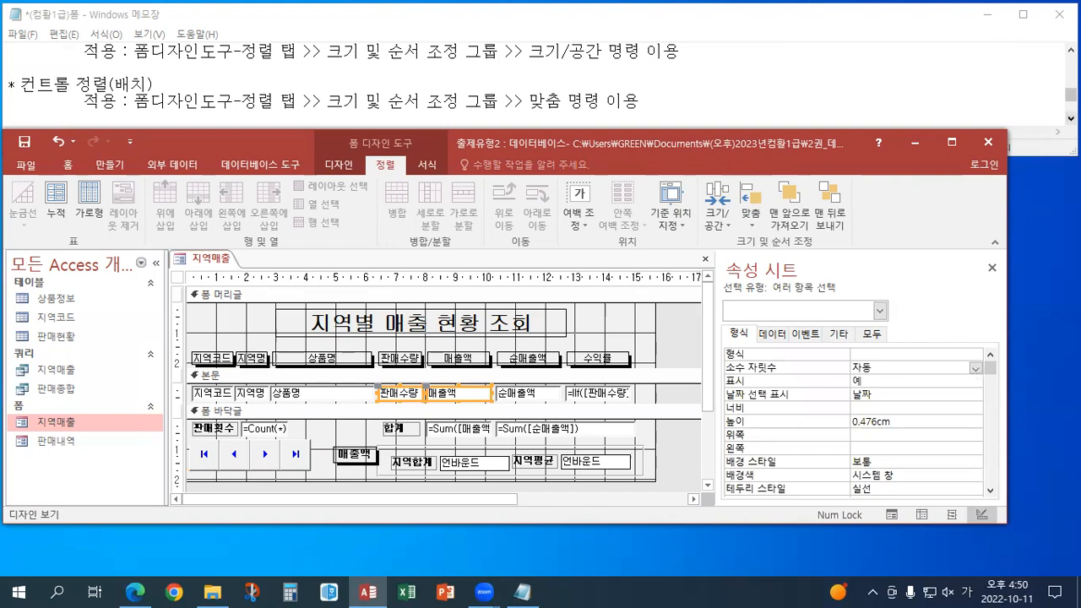
Step: Find the 조건부 서식 section in the Notepad notes and read how a conditional format is applied
click(1071, 119)
click(1071, 119)
click(1071, 119)
click(1071, 119)
click(1071, 120)
click(1071, 119)
click(1071, 119)
click(1071, 119)
click(1071, 119)
click(1071, 119)
click(1071, 119)
click(1071, 119)
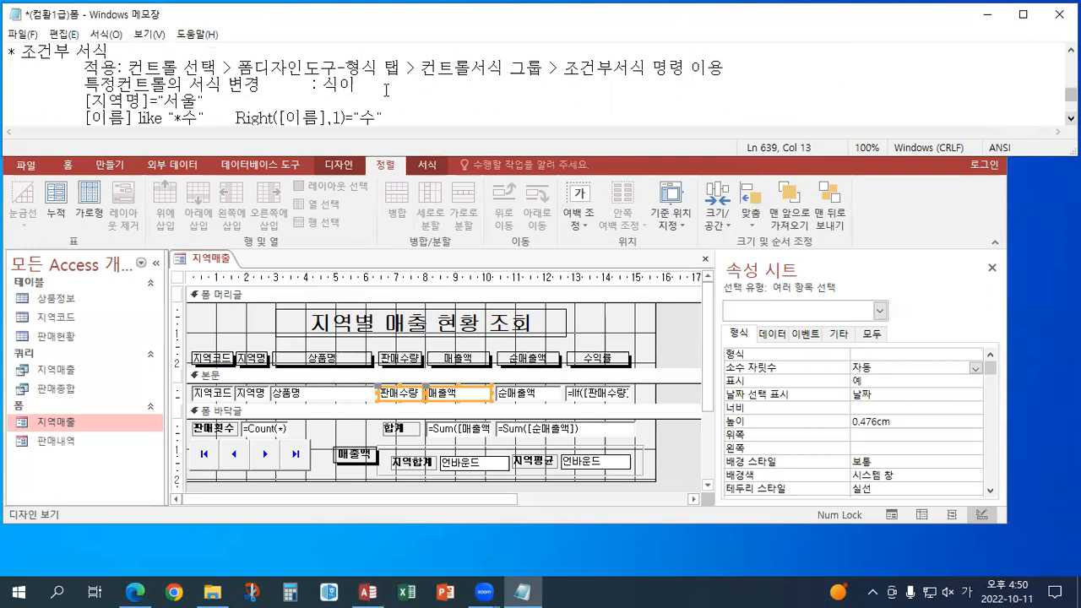
click(359, 99)
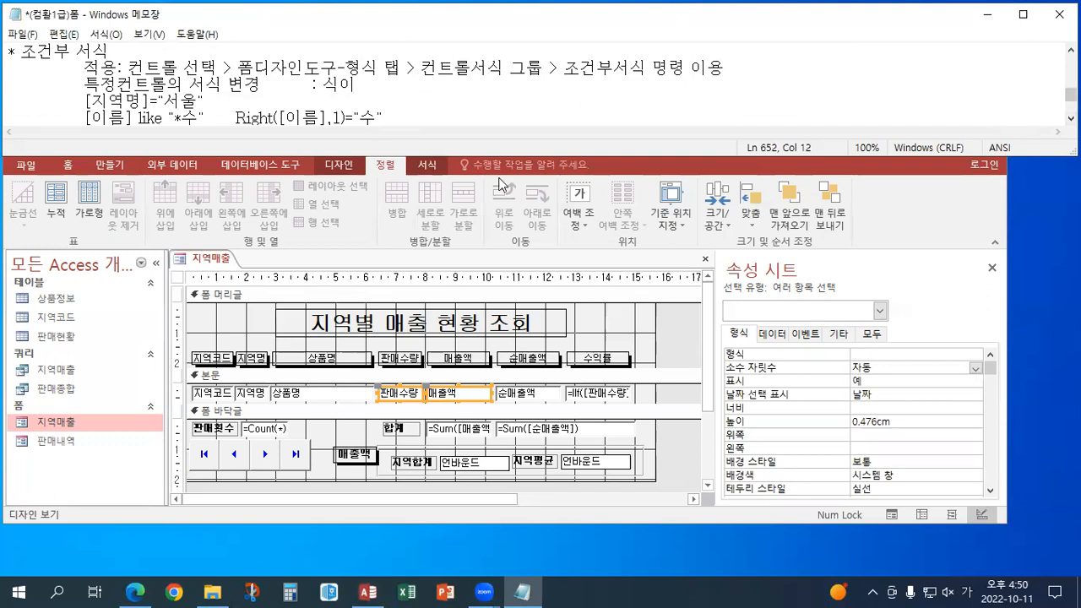
Step: Open the conditional formatting rules manager in Access for the two selected text boxes and check which controls it targets
click(632, 164)
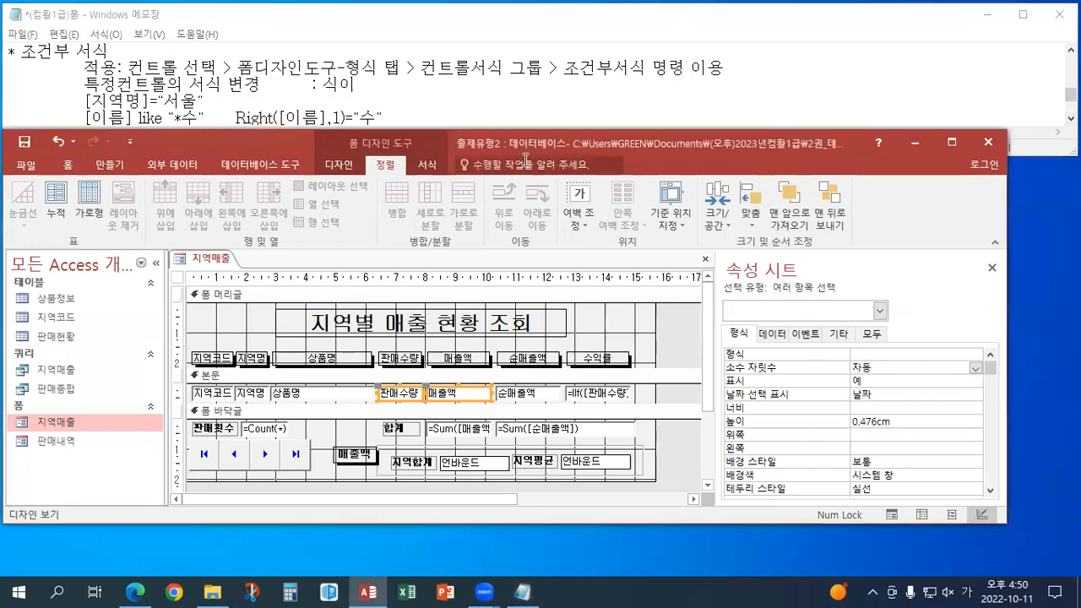
click(429, 167)
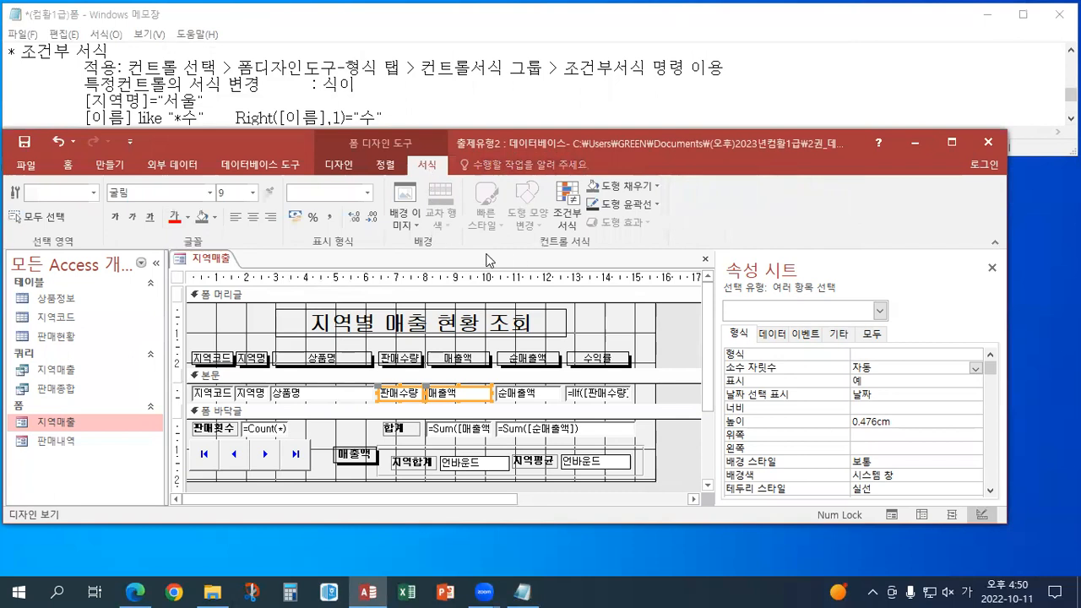
click(577, 232)
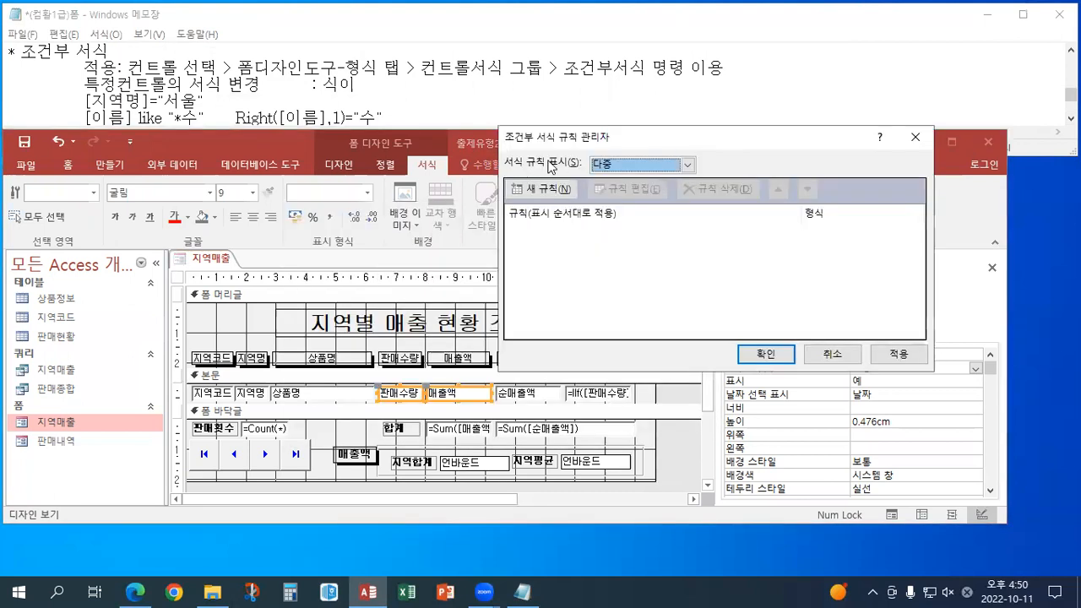
click(667, 144)
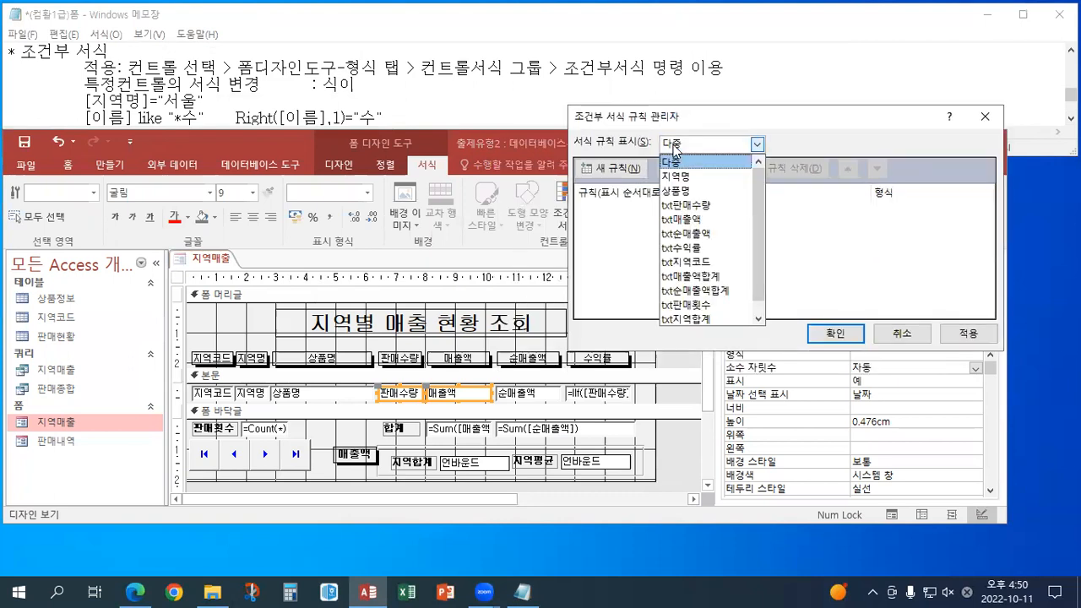
click(674, 147)
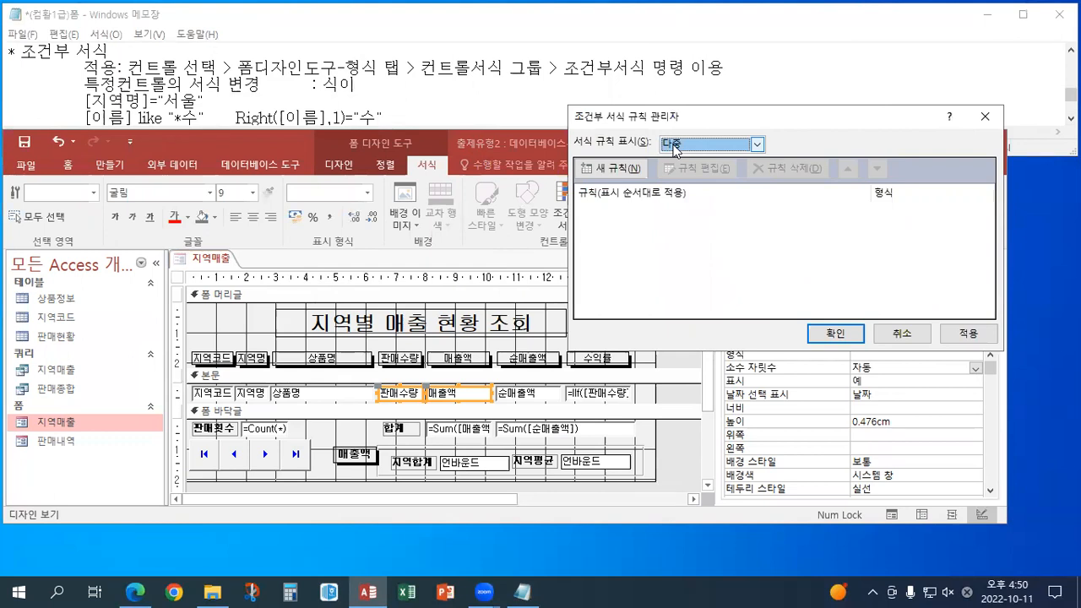
Step: Create a new conditional formatting rule of type 식이 with the expression [지역명]="서울"
click(614, 169)
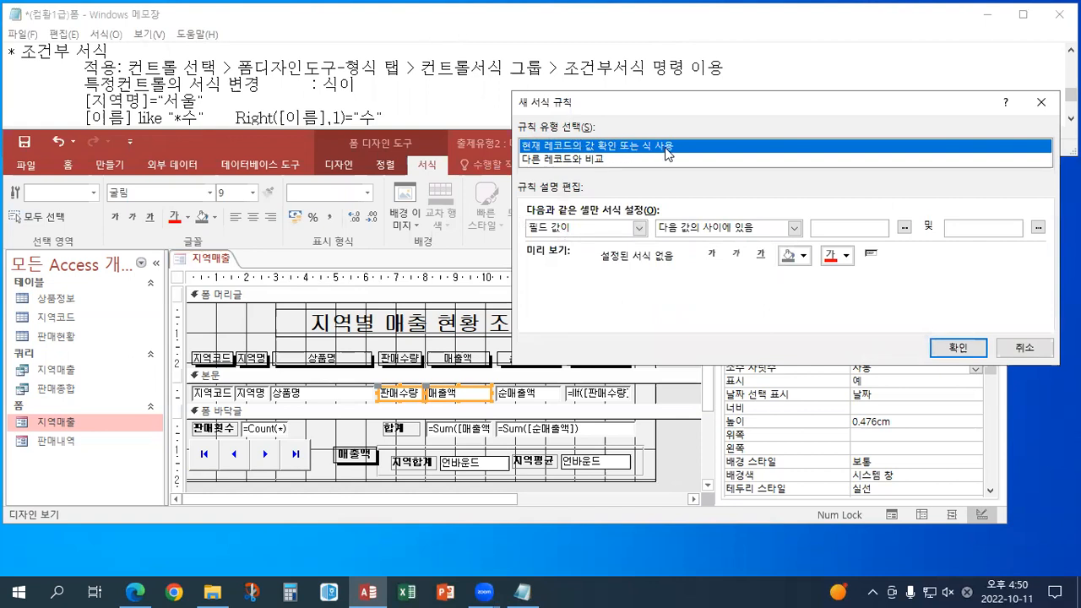
click(626, 228)
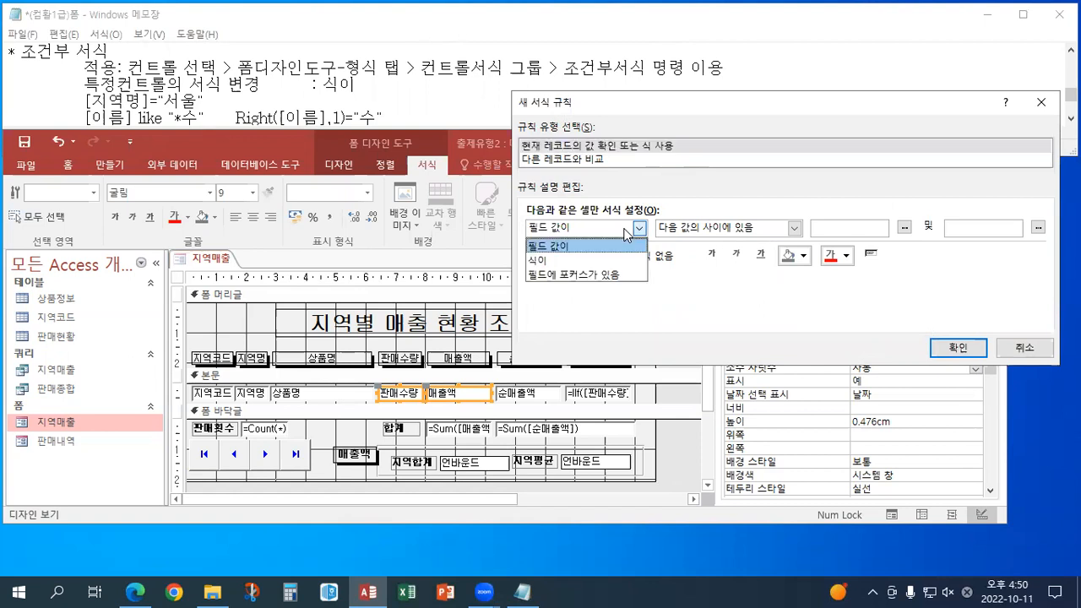
click(550, 262)
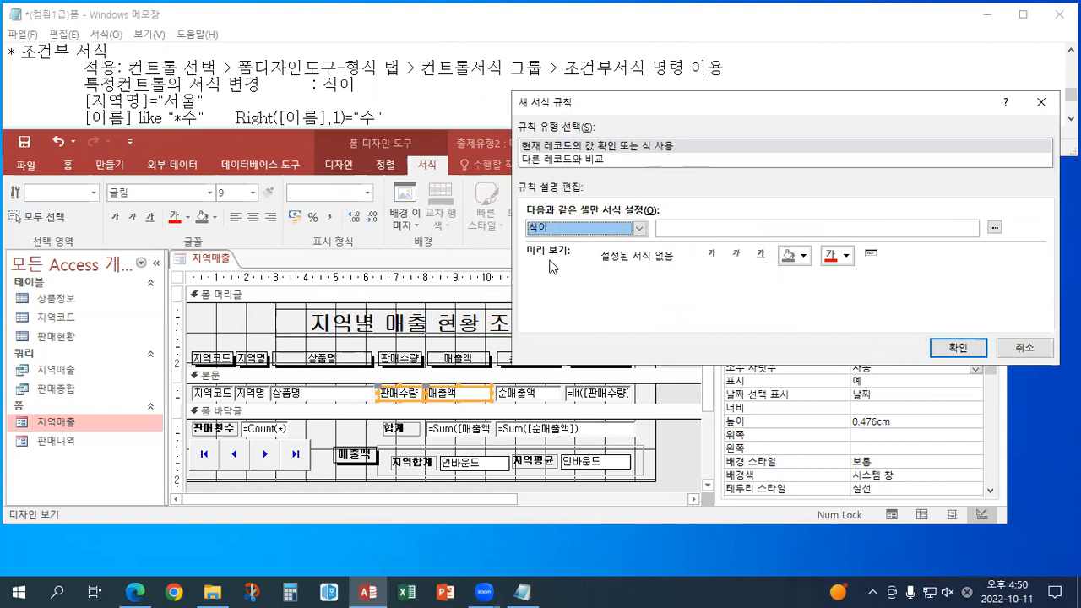
click(676, 227)
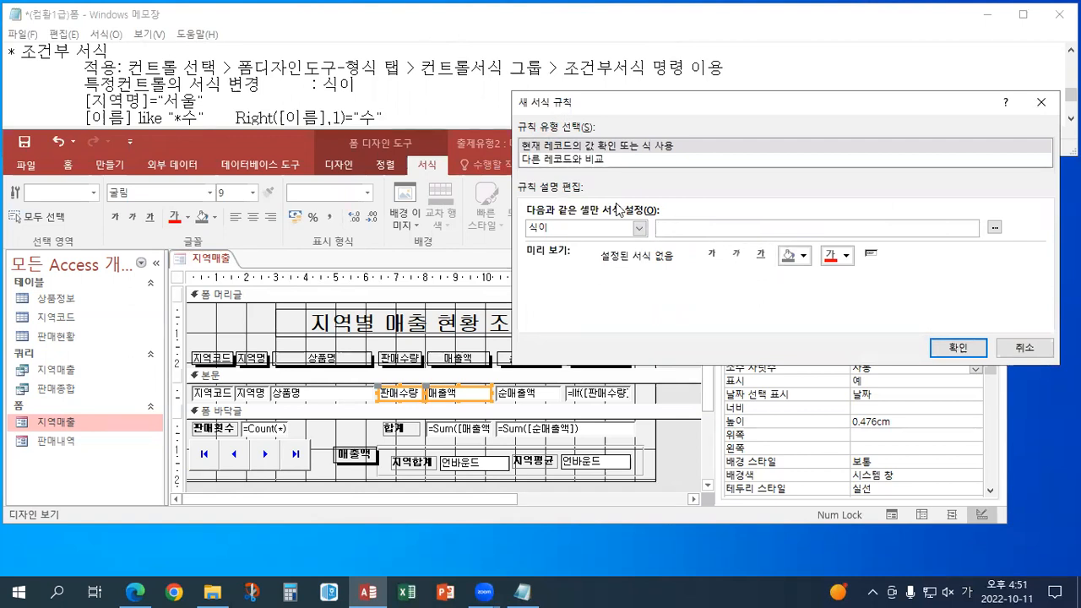
text([지역명])
drag(207, 99, 85, 101)
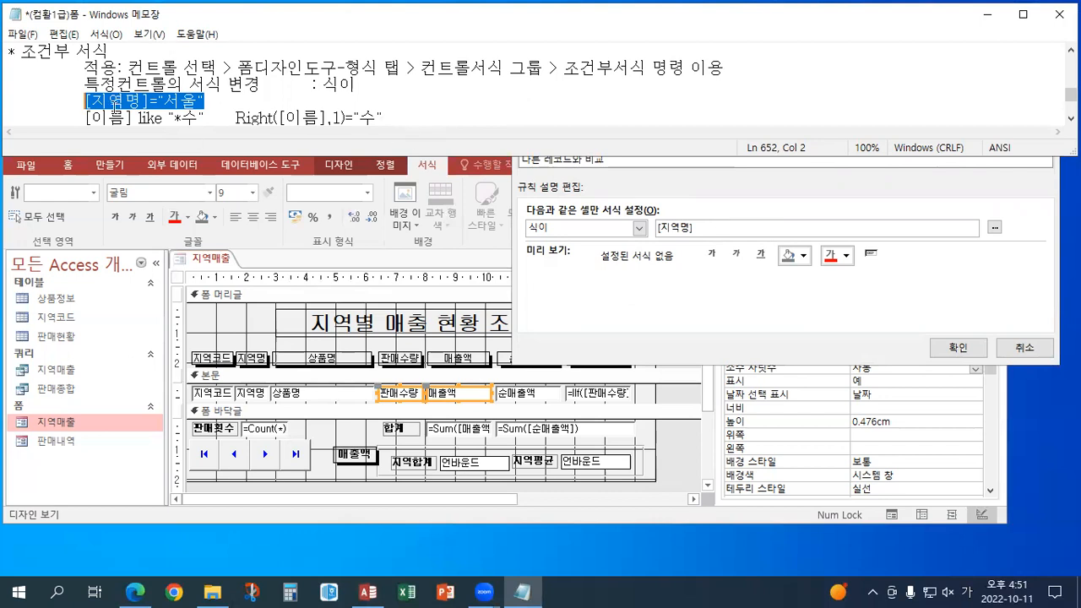
click(710, 226)
text(="서울")
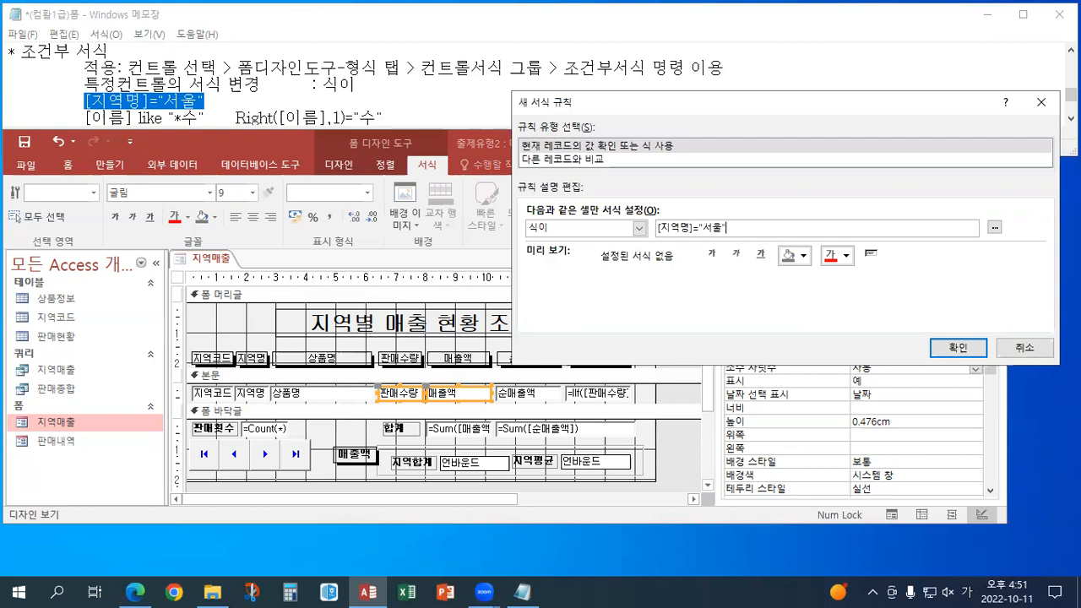
Step: Set the font size of the Notepad notes to 18
click(106, 34)
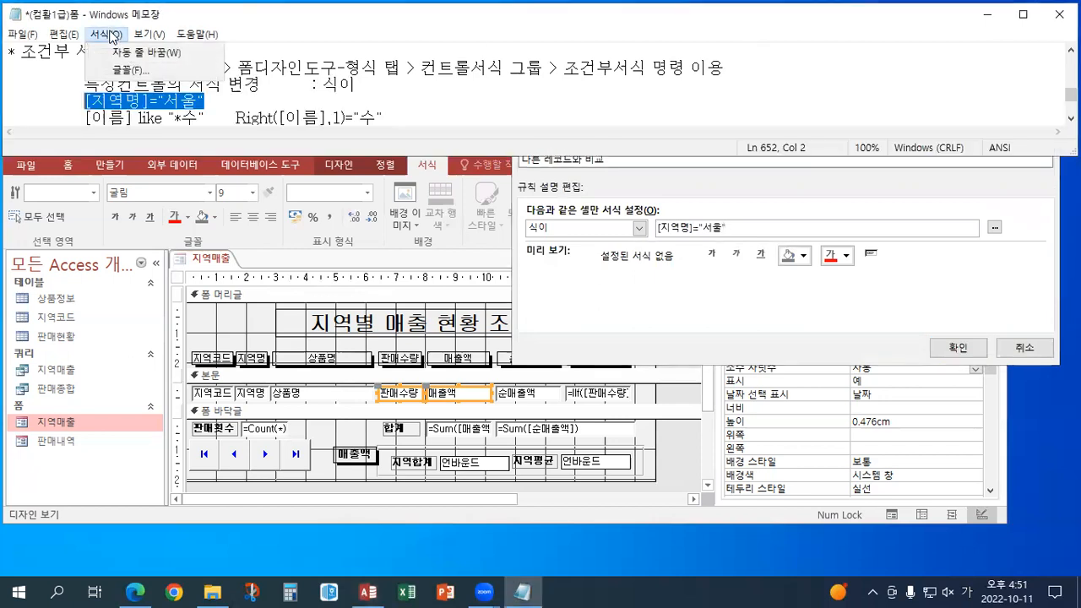
click(125, 71)
click(310, 207)
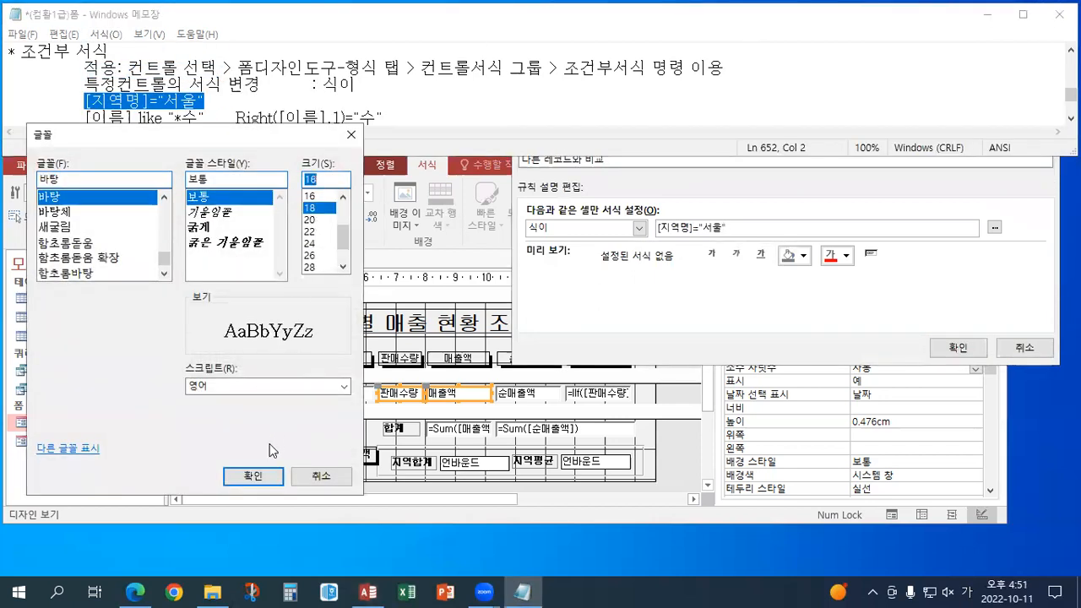
click(253, 476)
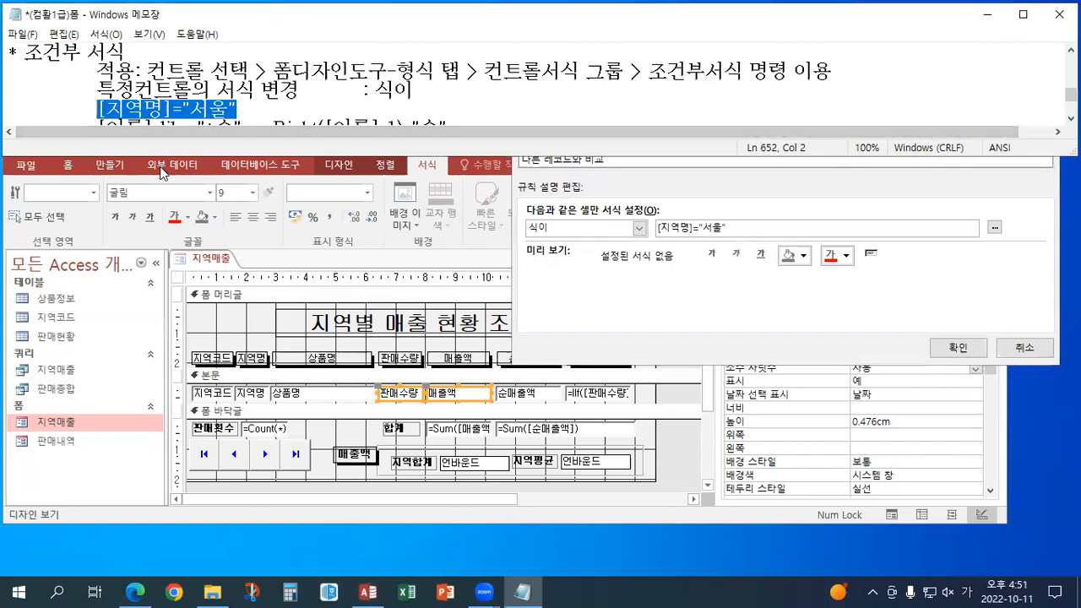
Step: Give the new Access formatting rule a standard green background colour and apply it to the two text boxes
click(267, 258)
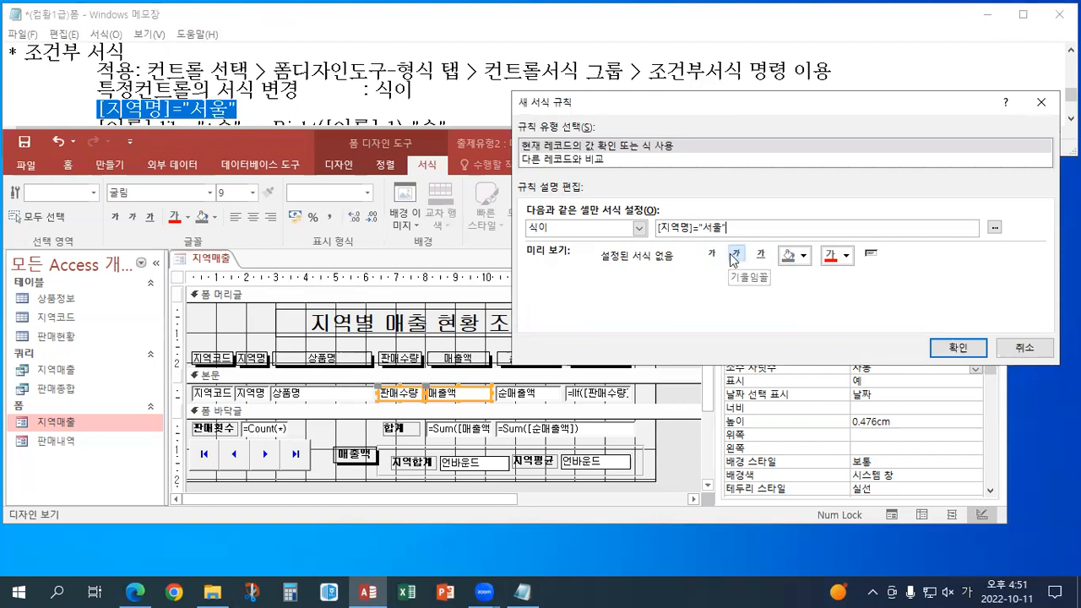
click(803, 259)
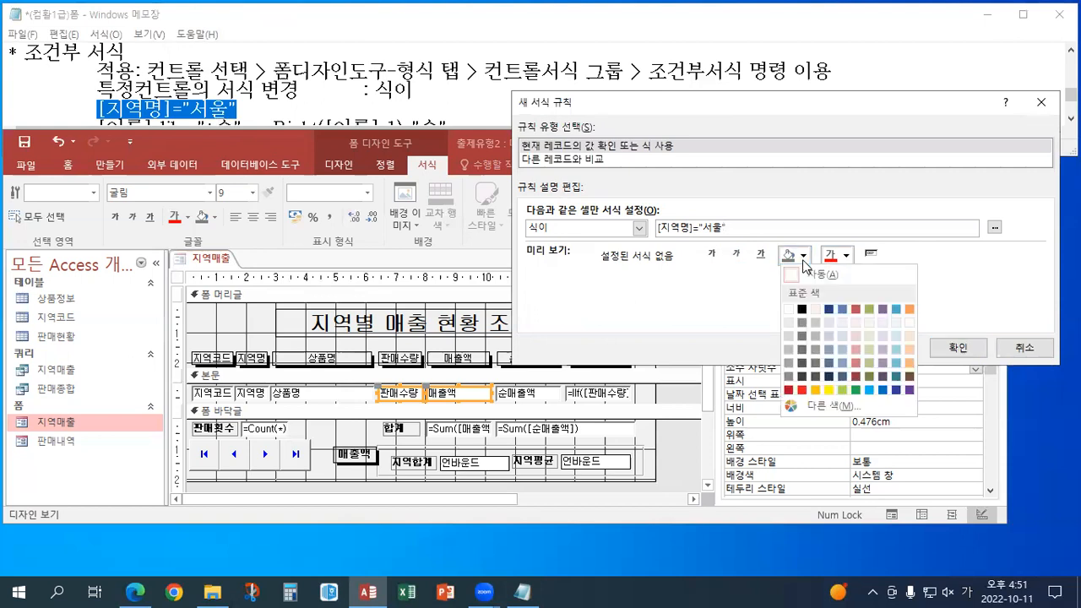
click(856, 390)
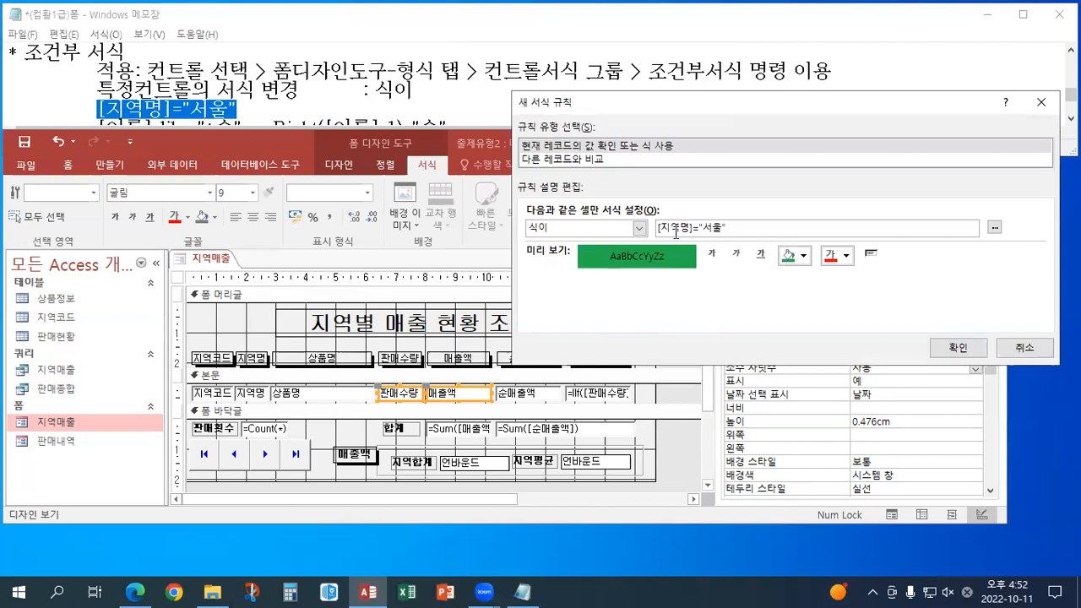
click(954, 349)
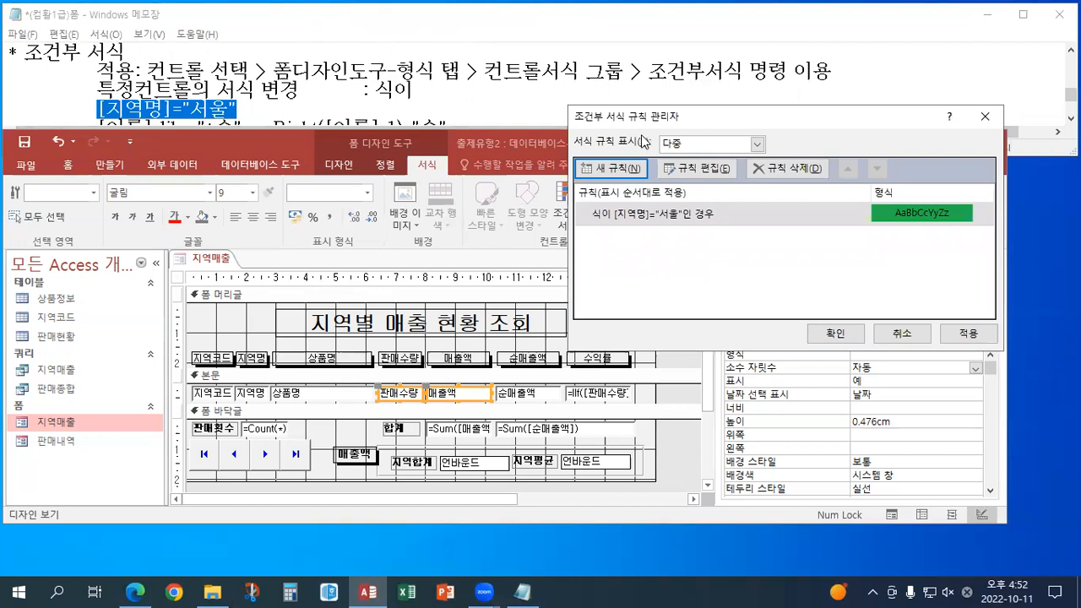
click(836, 335)
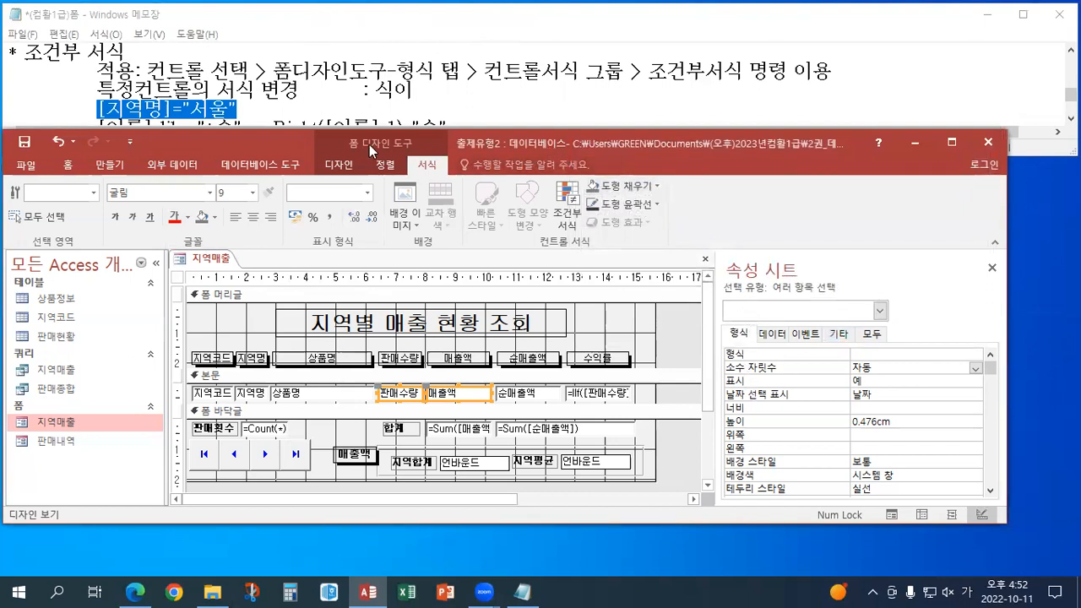
Step: Move the Access window lower and make the Notepad window taller to fit the [이름] expression examples
drag(279, 148, 275, 182)
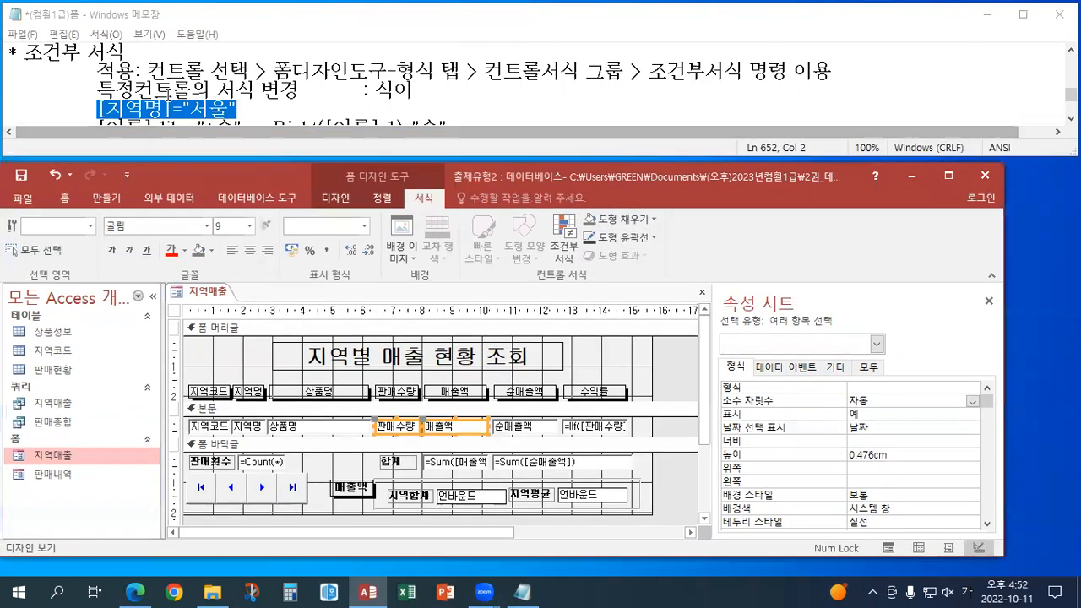
drag(167, 160, 201, 145)
click(196, 175)
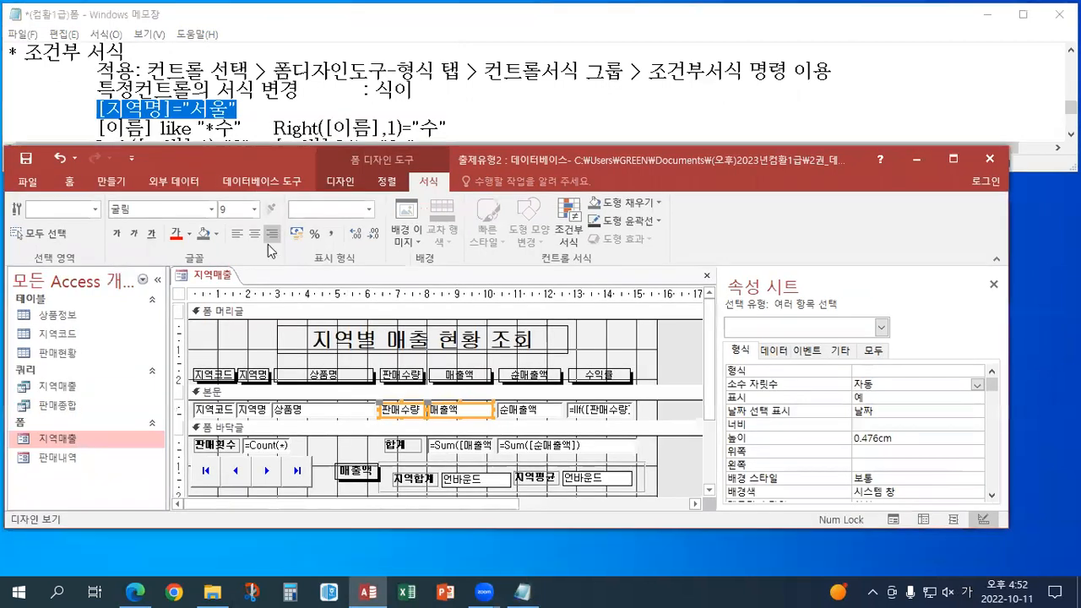
Step: Show the 지역매출 form in 폼 보기 and check the 판매수량 and 매출액 formatting through the 서울 records
click(353, 196)
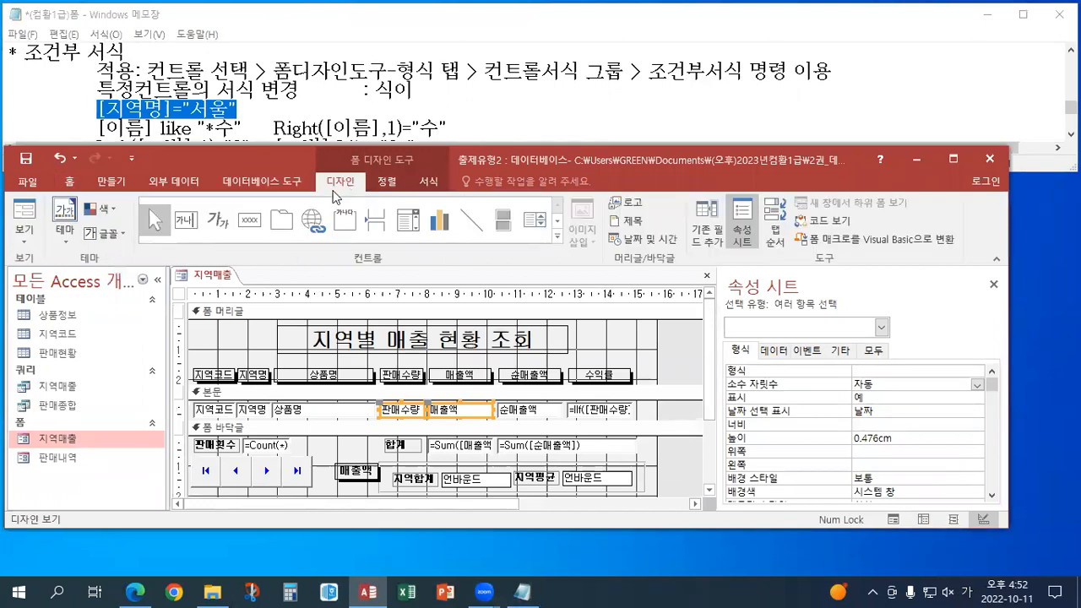
click(24, 226)
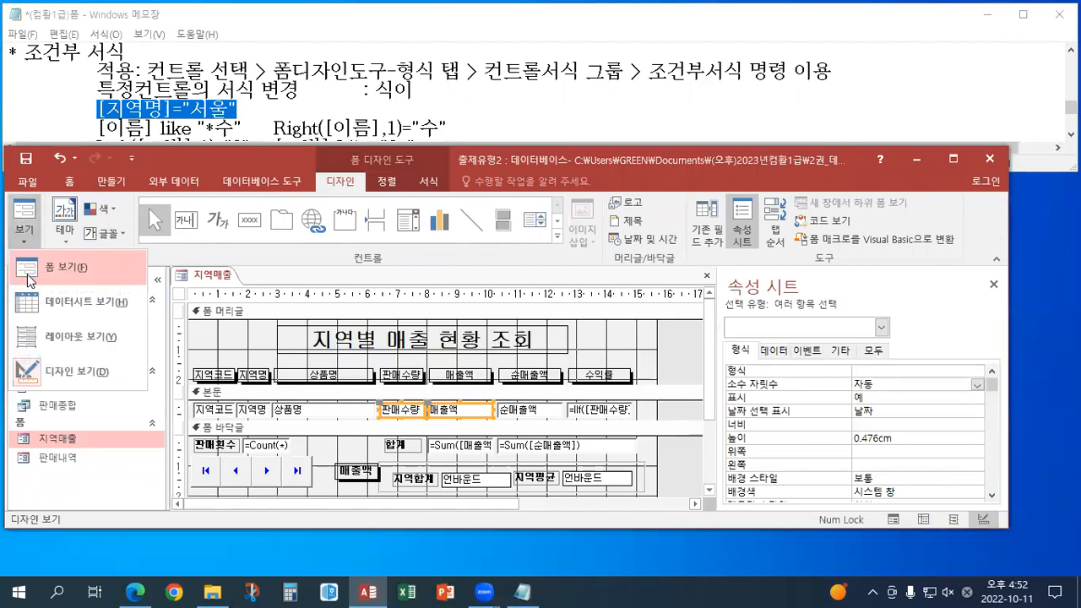
click(29, 280)
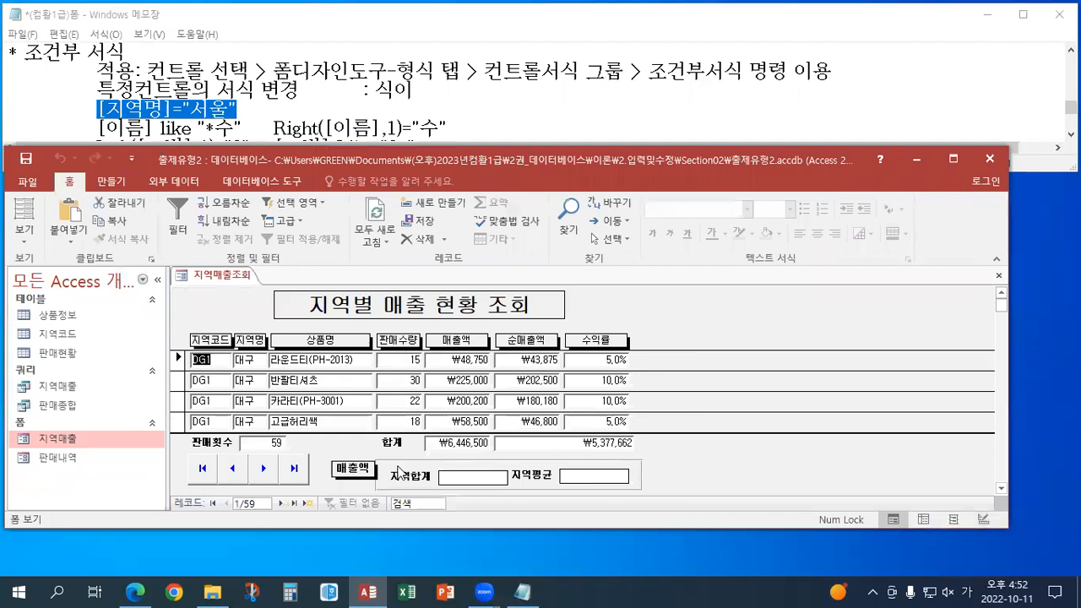
scroll(564, 380, down, 3)
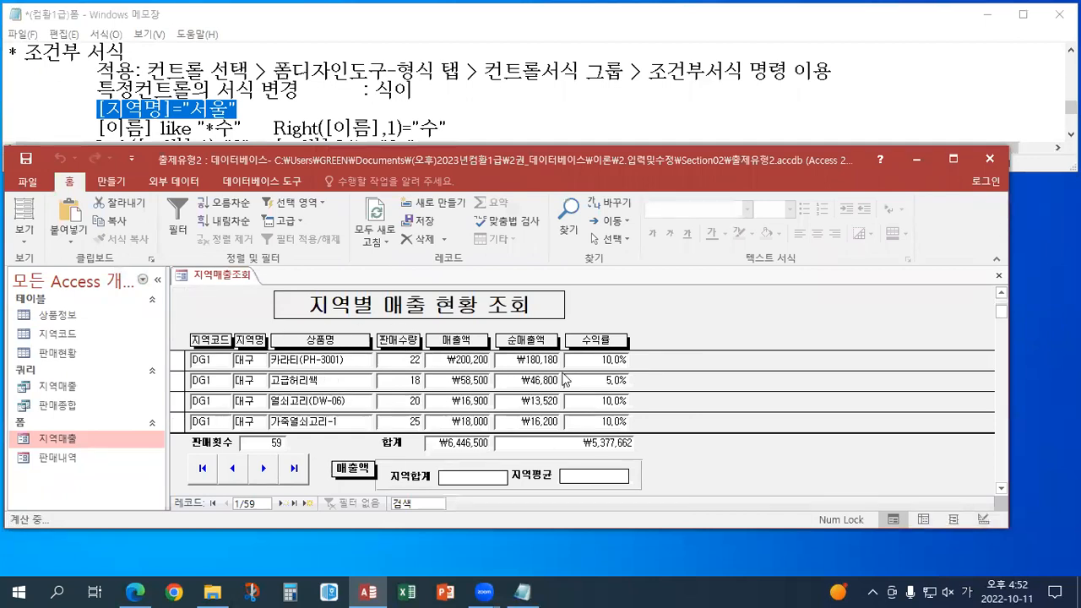
scroll(355, 374, down, 5)
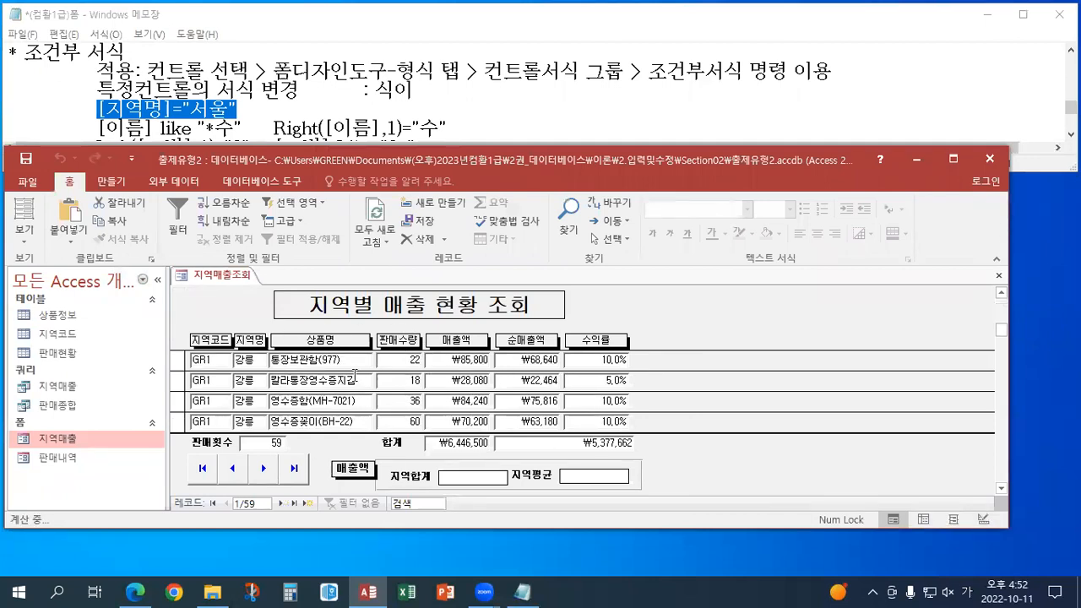
scroll(355, 375, down, 6)
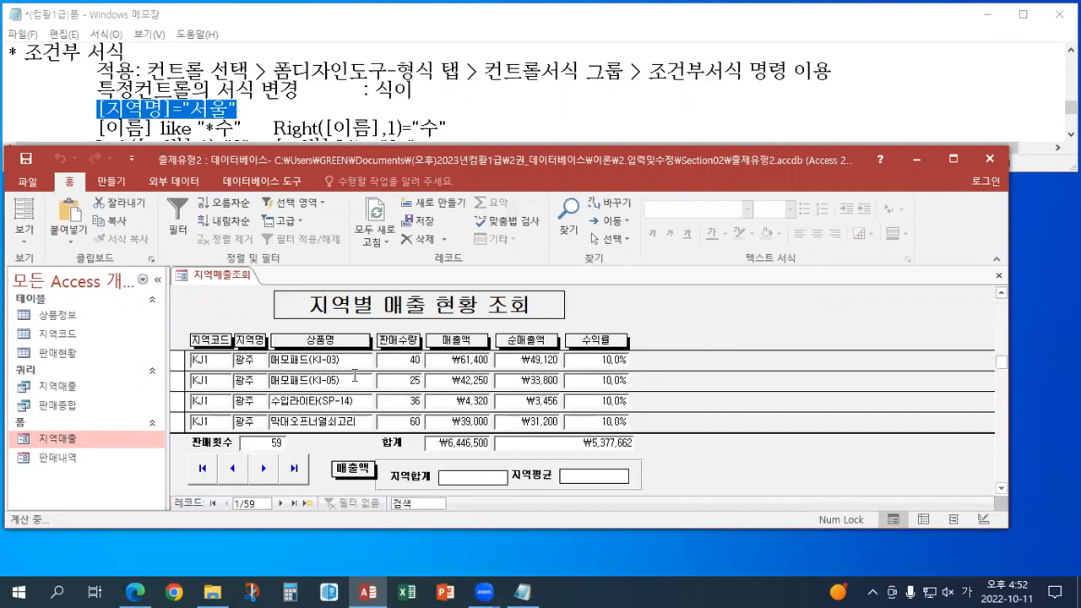
scroll(355, 374, down, 6)
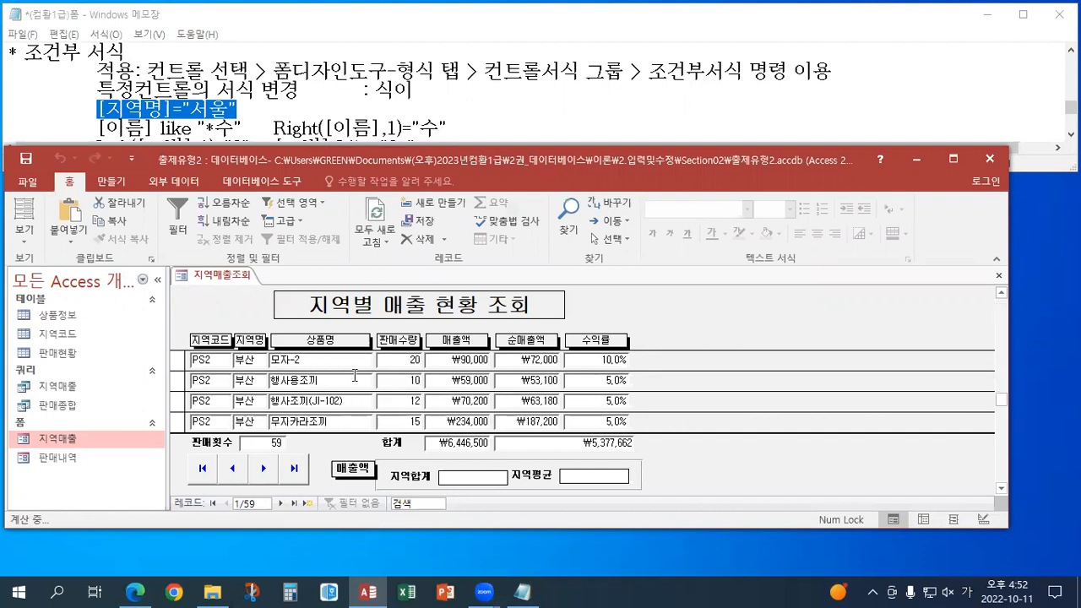
scroll(355, 374, down, 2)
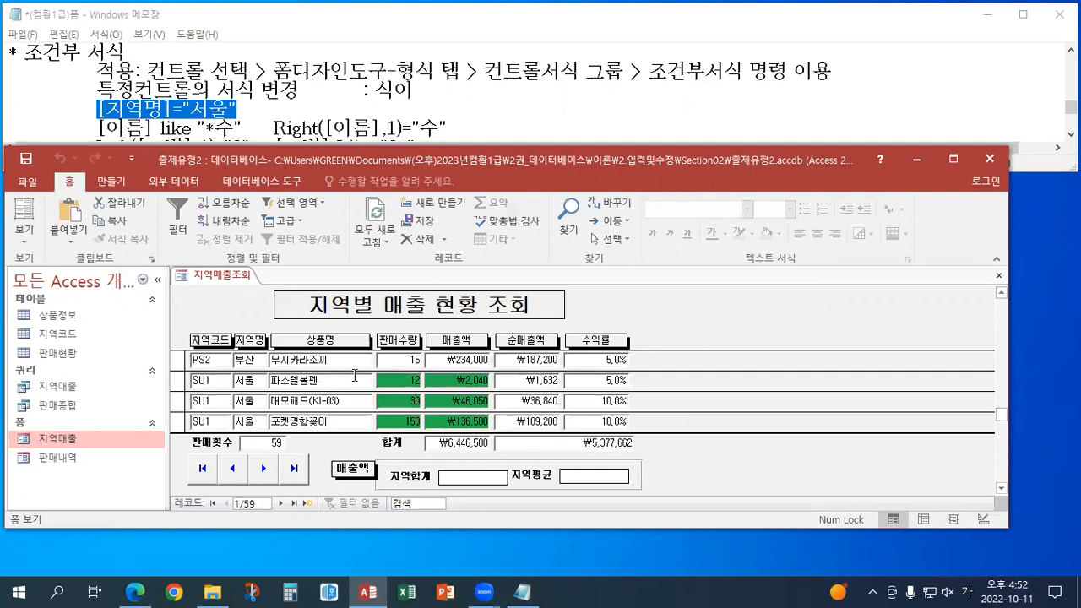
scroll(355, 374, down, 4)
scroll(354, 374, down, 4)
scroll(355, 374, down, 5)
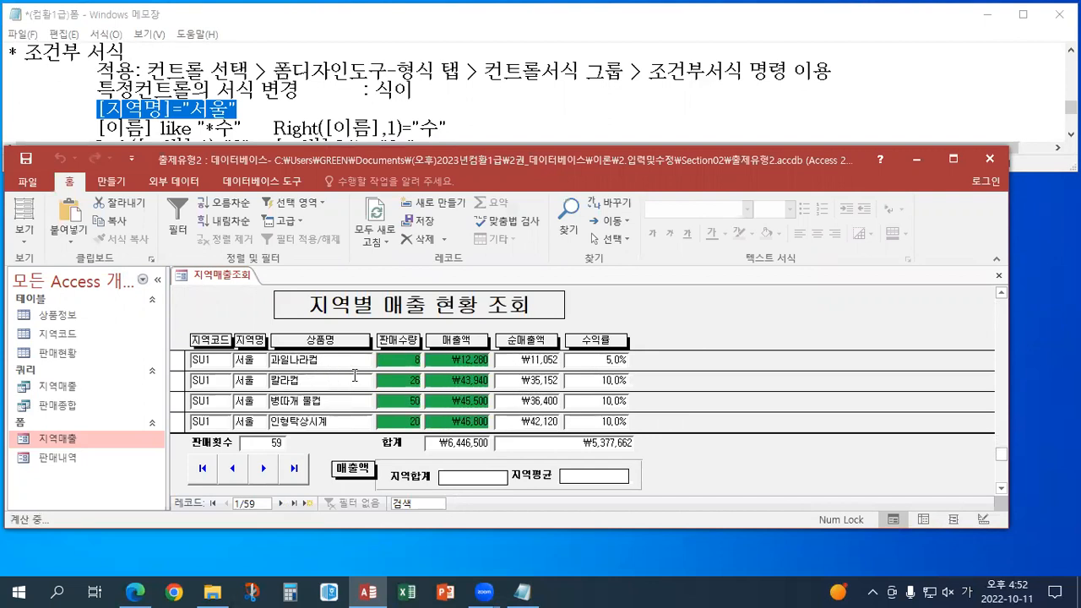
scroll(355, 374, down, 1)
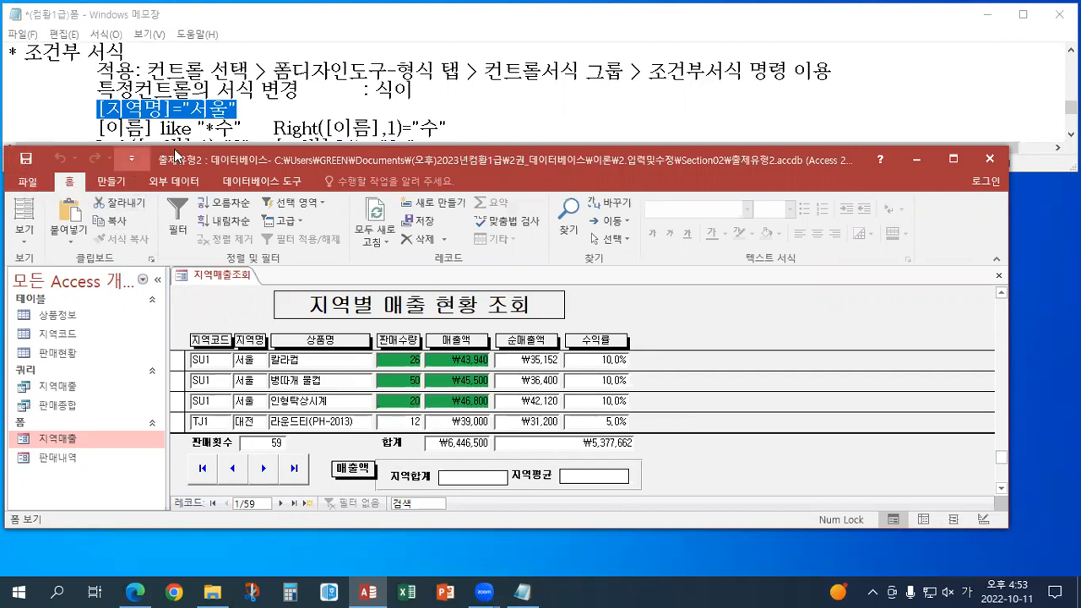
Step: Maximize the Notepad notes and compare the Like, Right and Left condition expressions for [이름] and [교번]
click(406, 22)
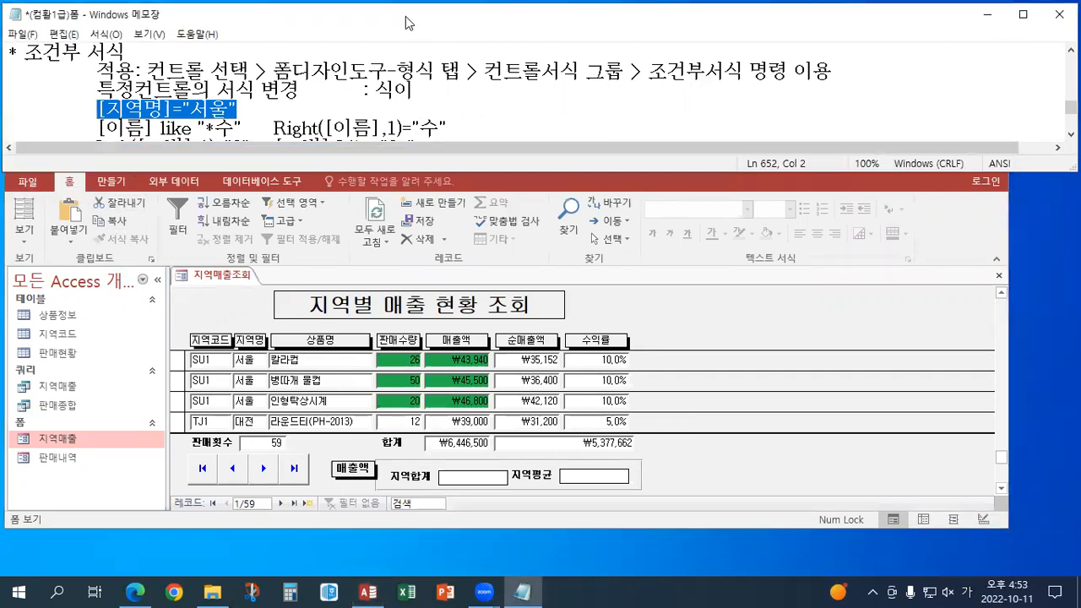
double_click(407, 23)
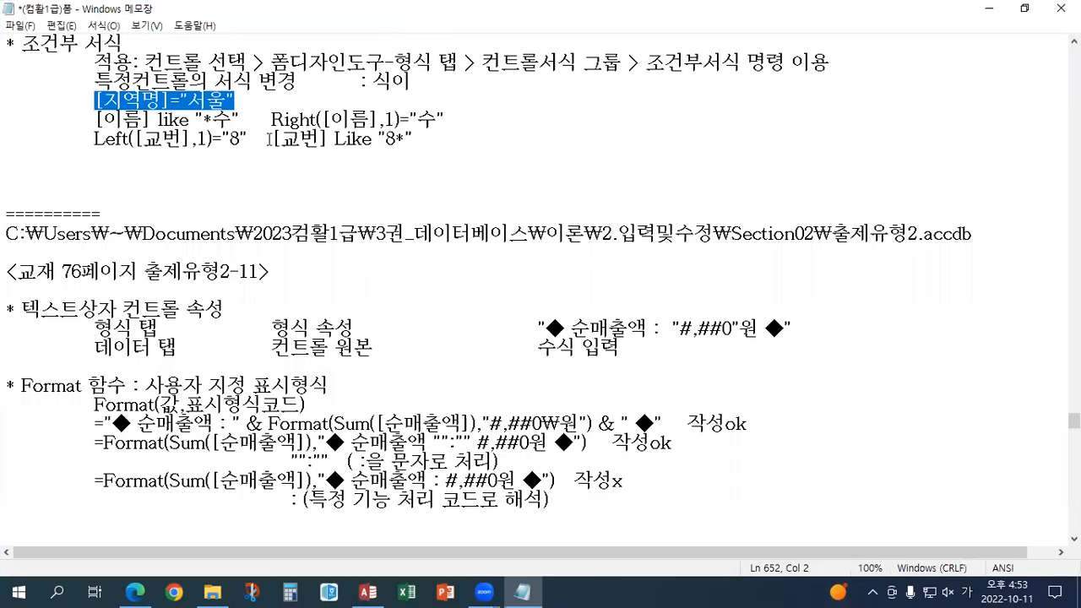
drag(157, 119, 187, 120)
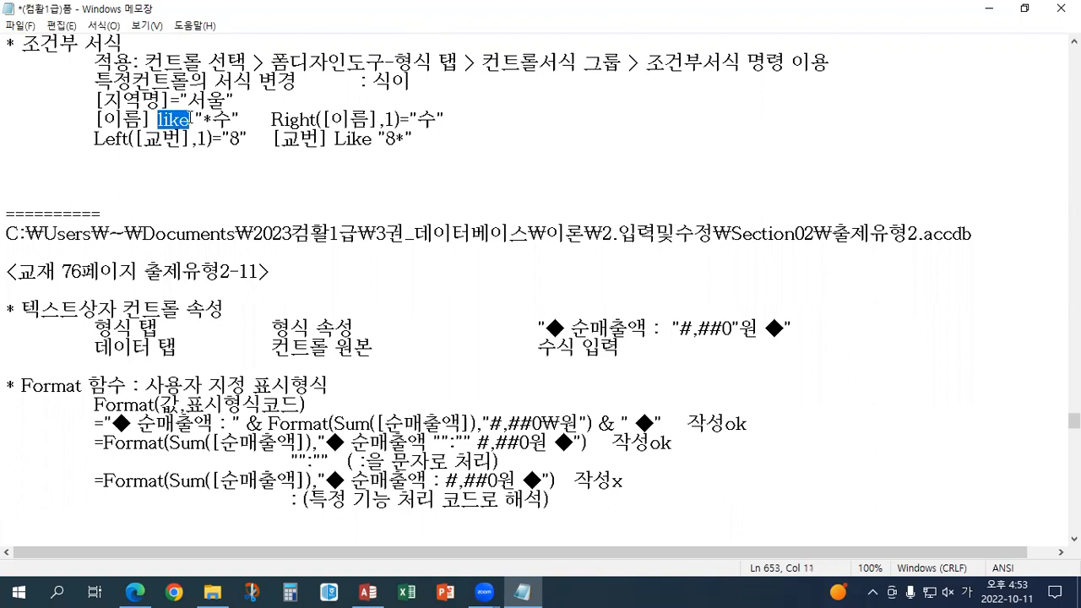
click(188, 119)
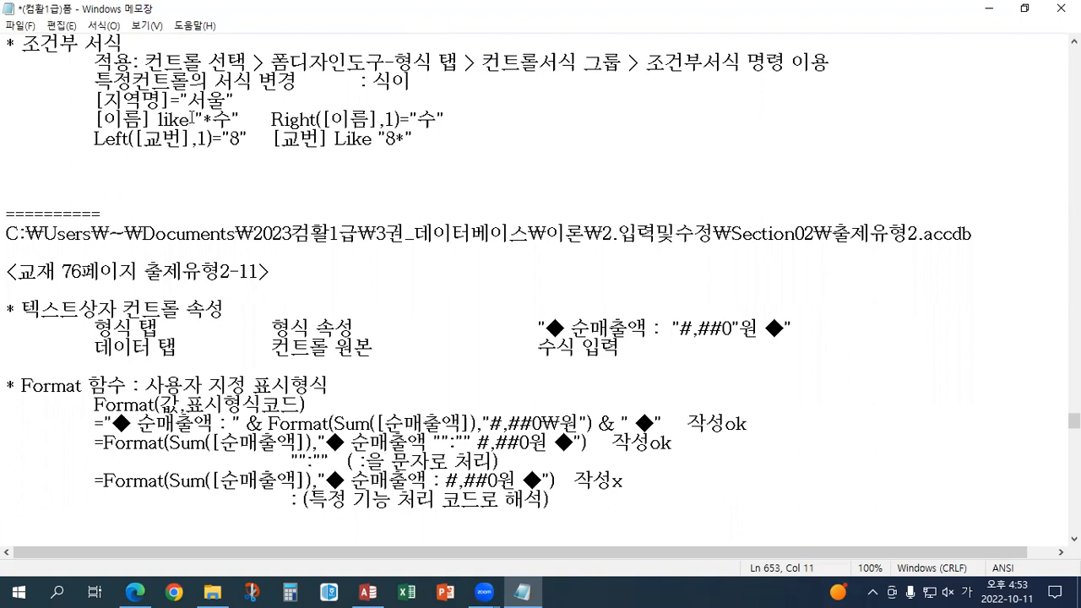
double_click(221, 119)
drag(271, 119, 316, 119)
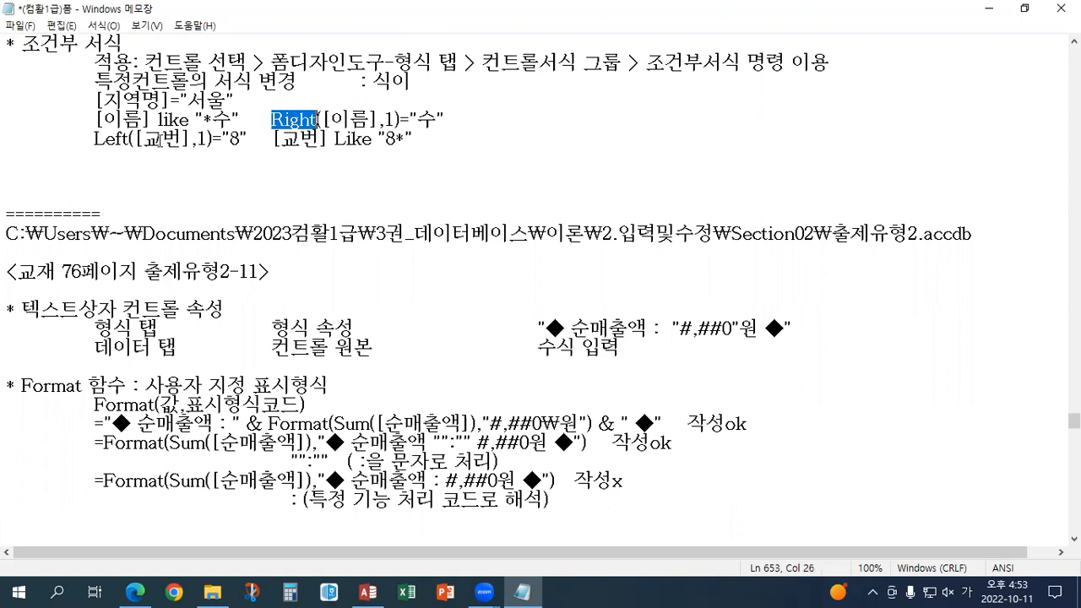
click(147, 139)
drag(281, 139, 303, 139)
click(394, 139)
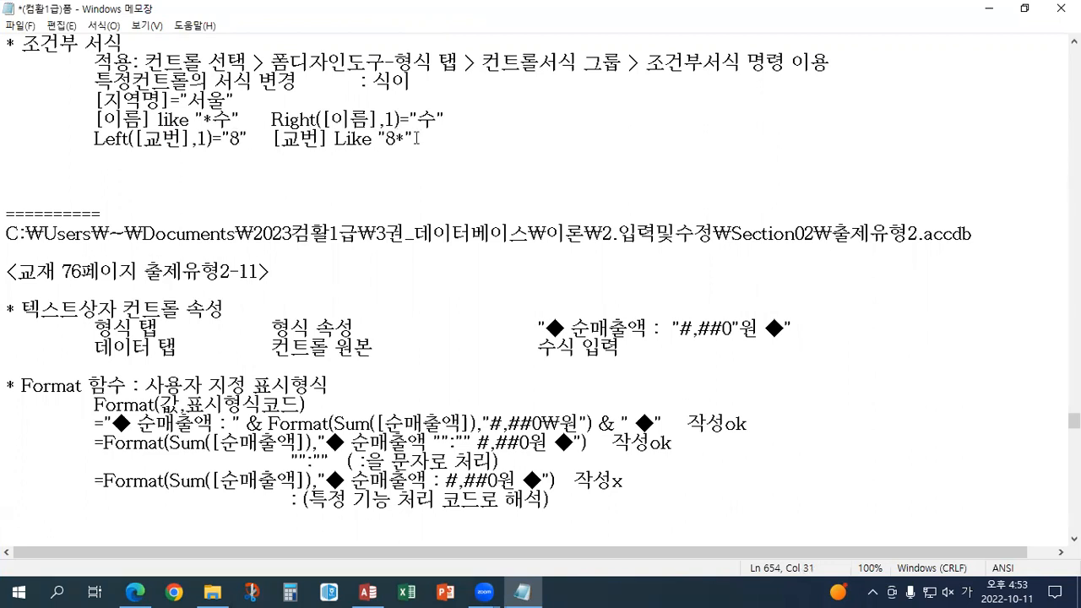
drag(335, 138, 373, 135)
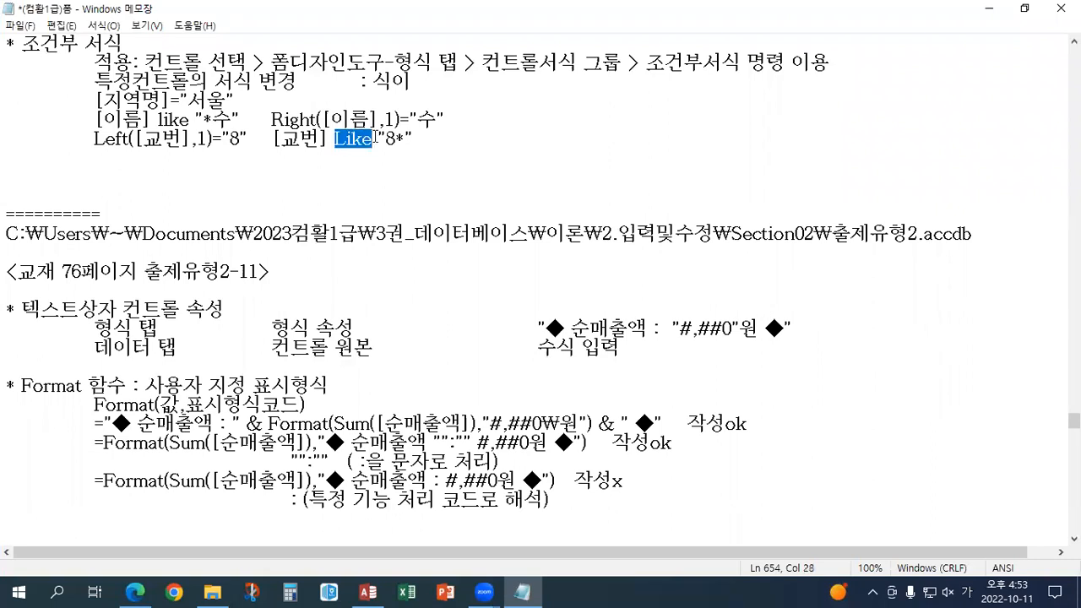
click(373, 136)
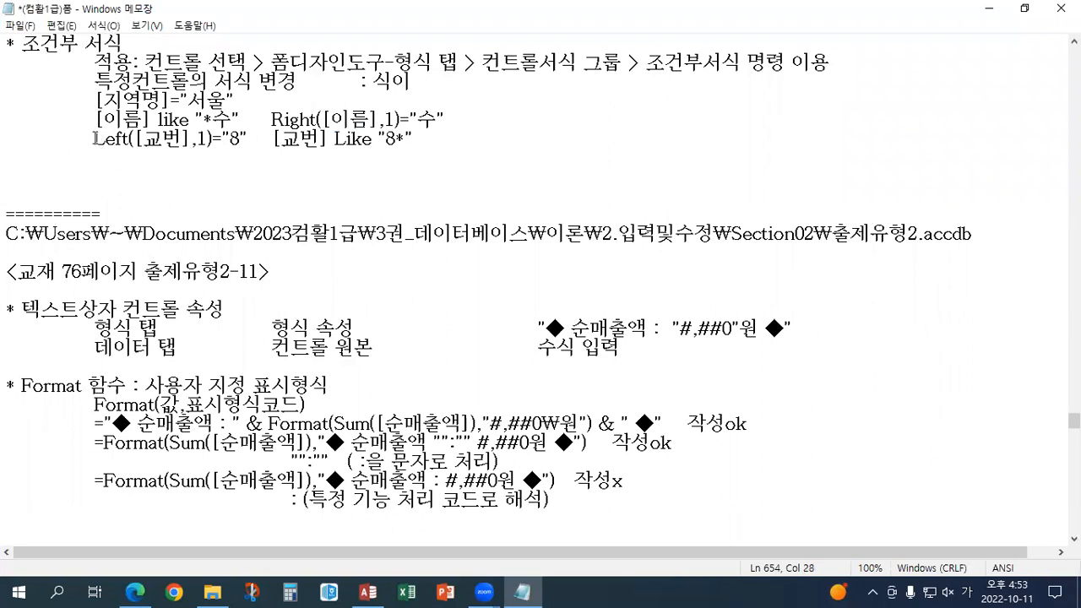
drag(94, 138, 248, 139)
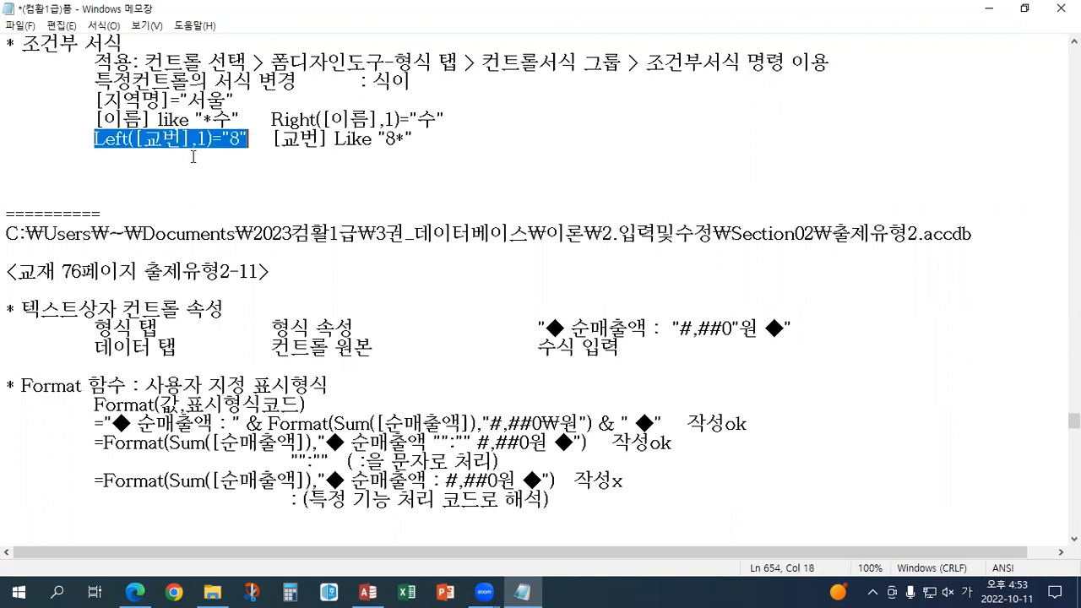
Step: Save the Notepad notes with the added condition expressions
click(127, 162)
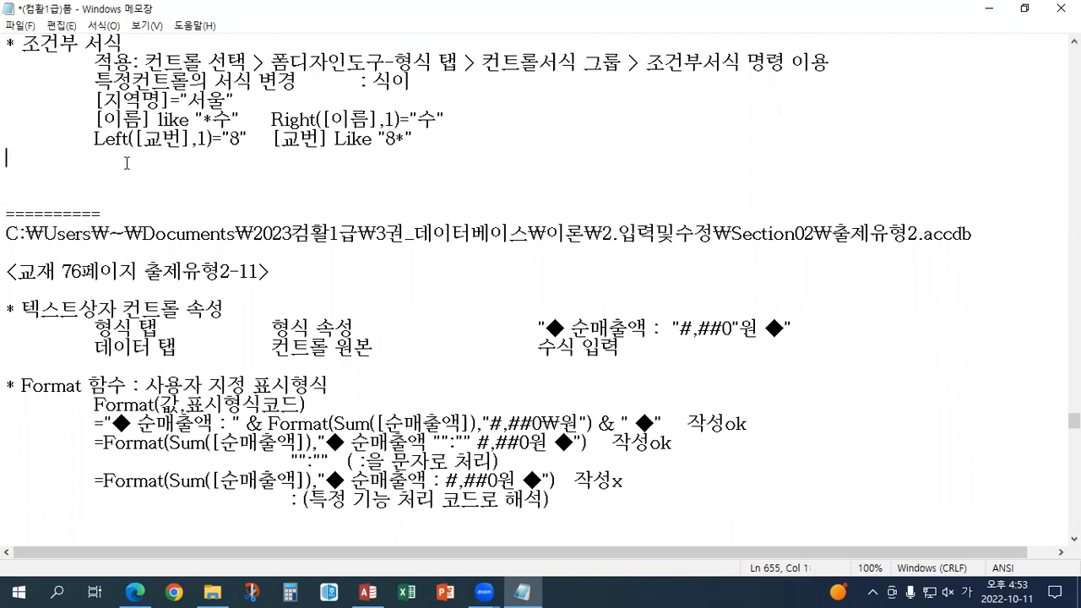
click(15, 27)
click(43, 95)
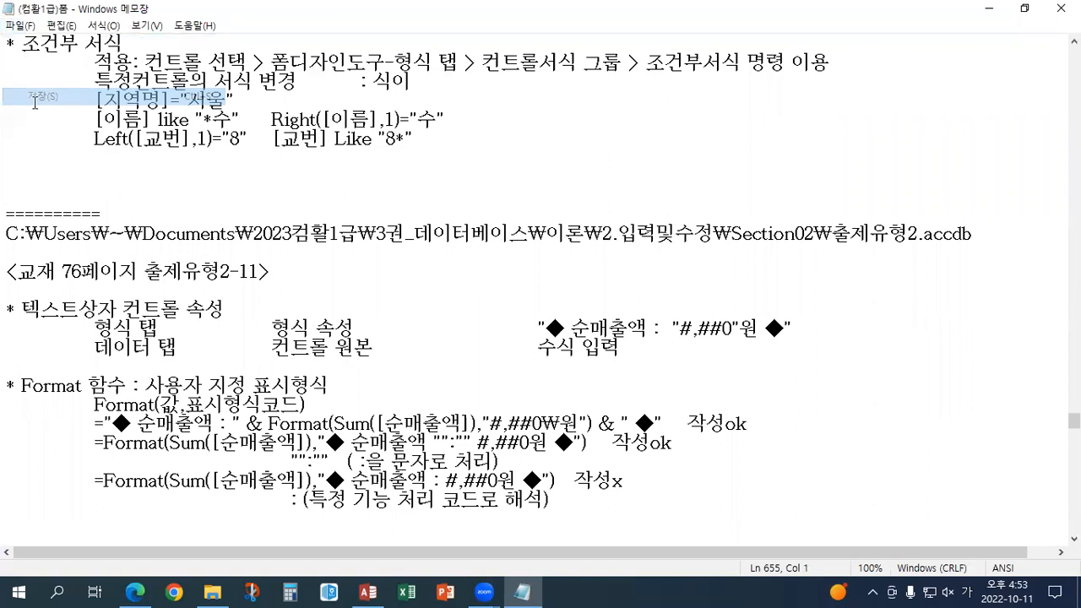
Step: Review the [교번], [이름] and [지역명] condition expressions in the 조건부 서식 notes
drag(95, 138, 162, 139)
drag(265, 119, 334, 119)
click(252, 157)
drag(141, 119, 413, 140)
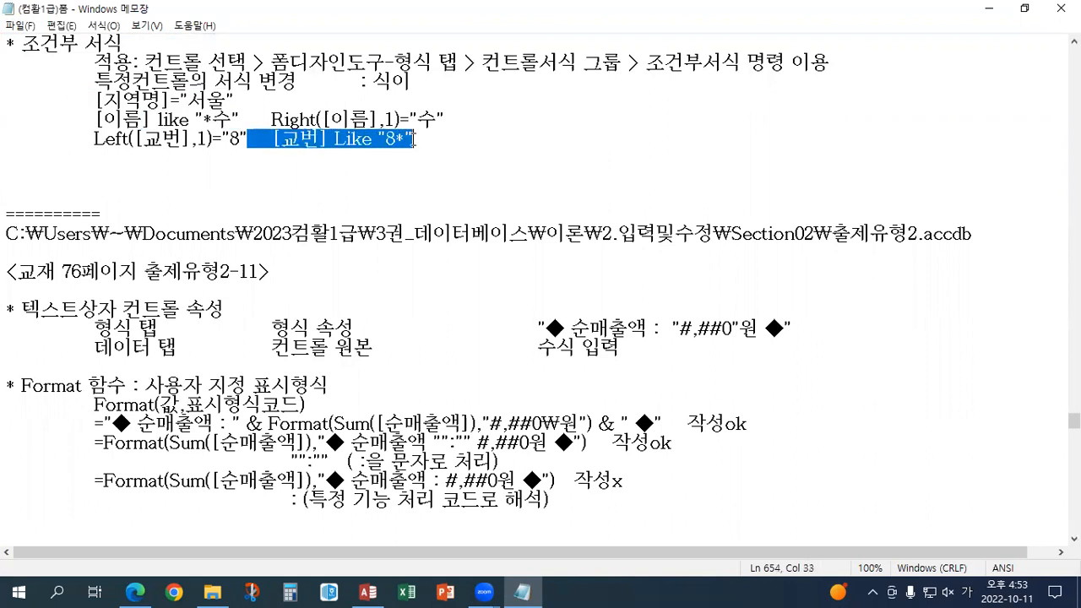
click(218, 121)
drag(234, 99, 95, 100)
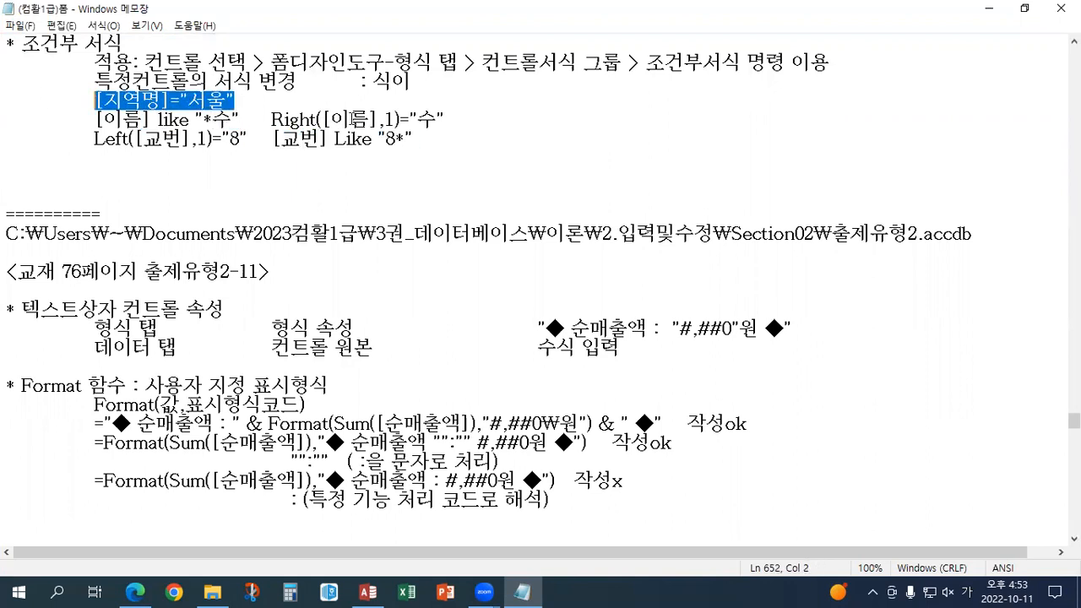
Step: Restore Notepad to its smaller window, then switch to Access and show the 지역매출 form in 디자인 보기
click(1025, 7)
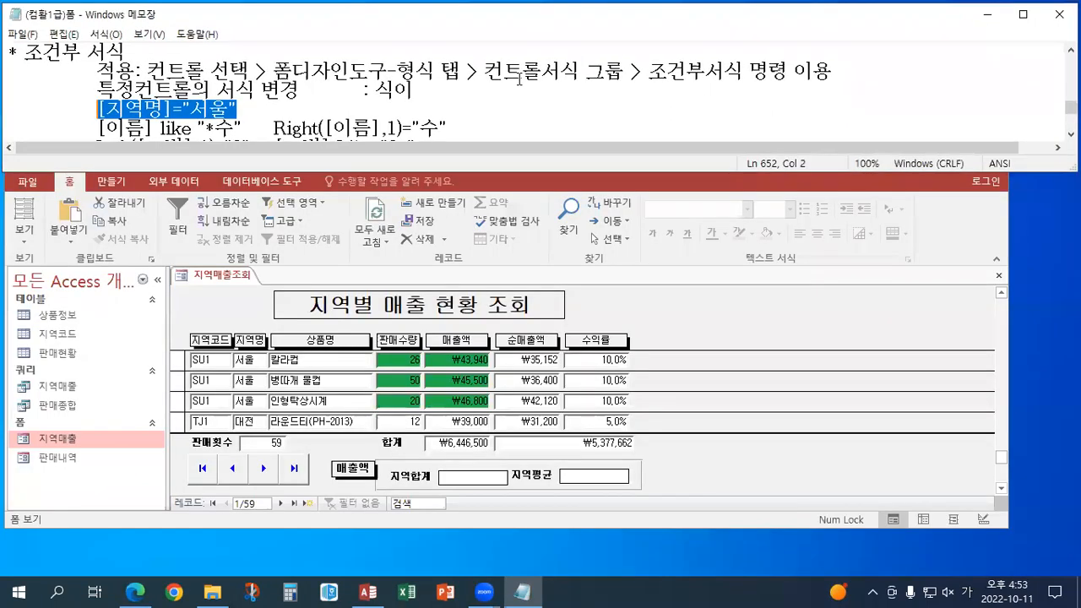
click(465, 125)
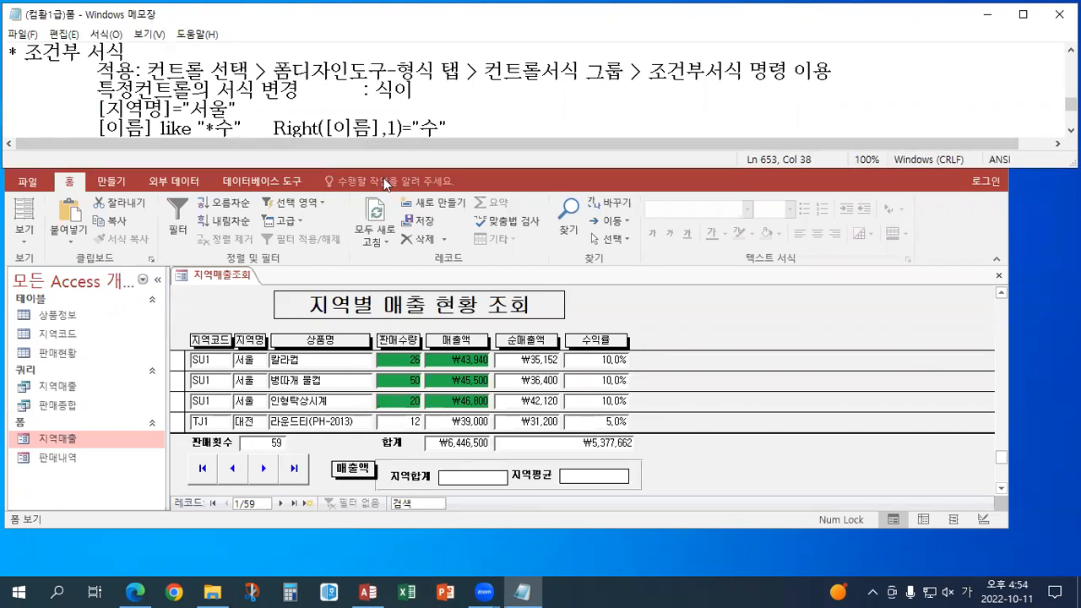
click(432, 177)
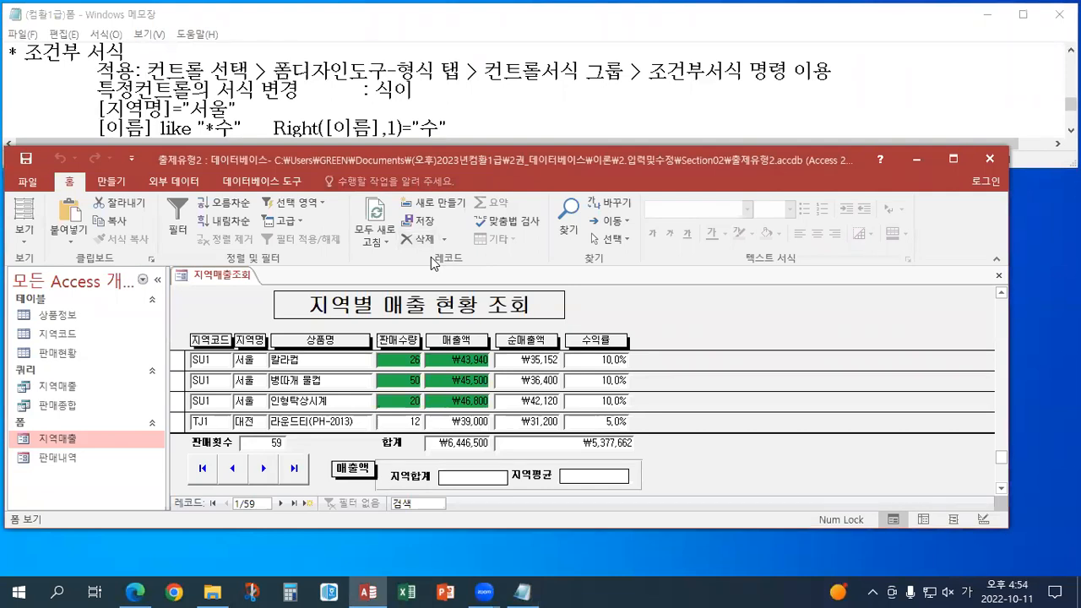
click(22, 243)
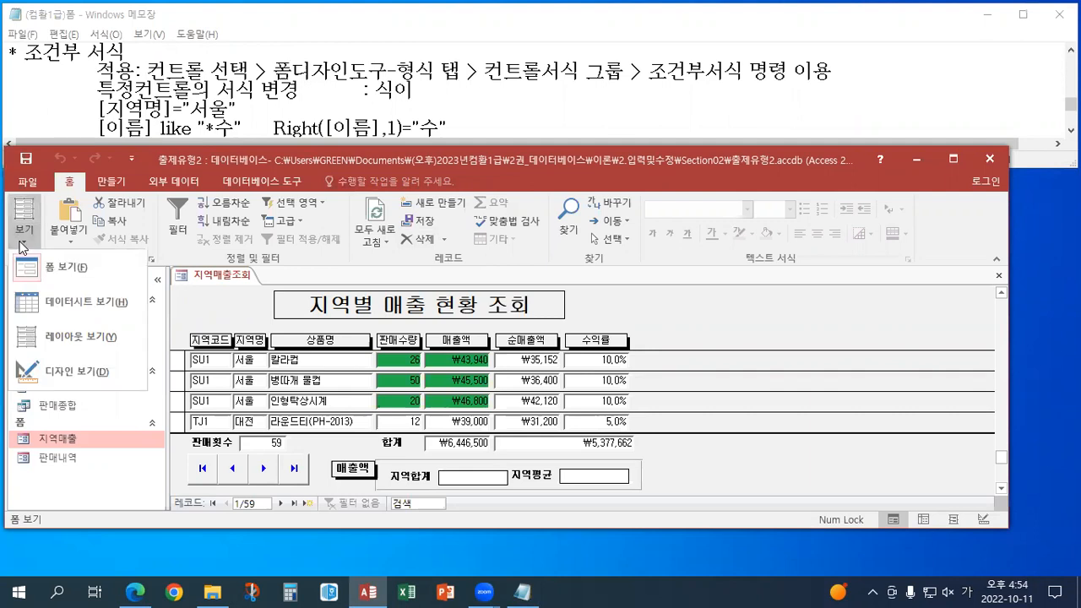
click(76, 338)
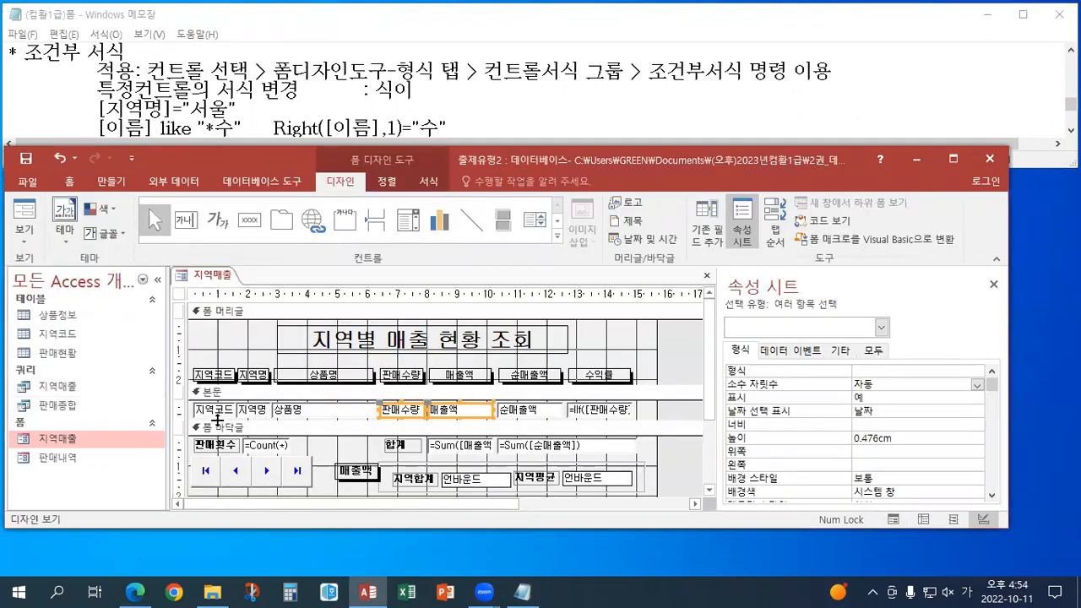
Step: Select the =Sum([순매출액]) text box in the form footer and bring the Notepad notes to the 텍스트상자 컨트롤 속성 section
click(505, 447)
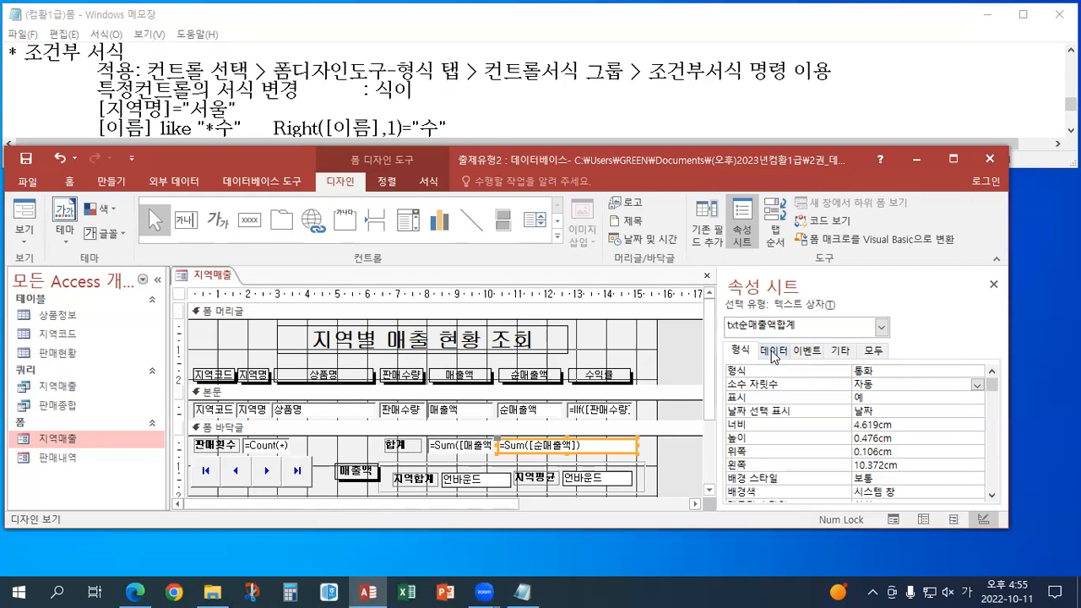
click(592, 445)
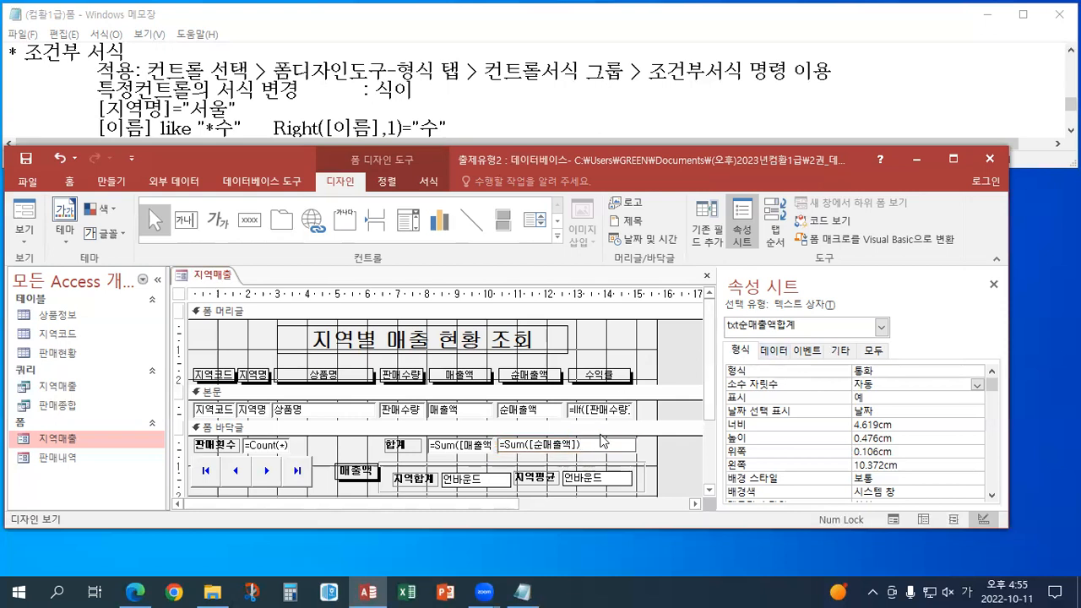
click(418, 128)
scroll(418, 129, down, 5)
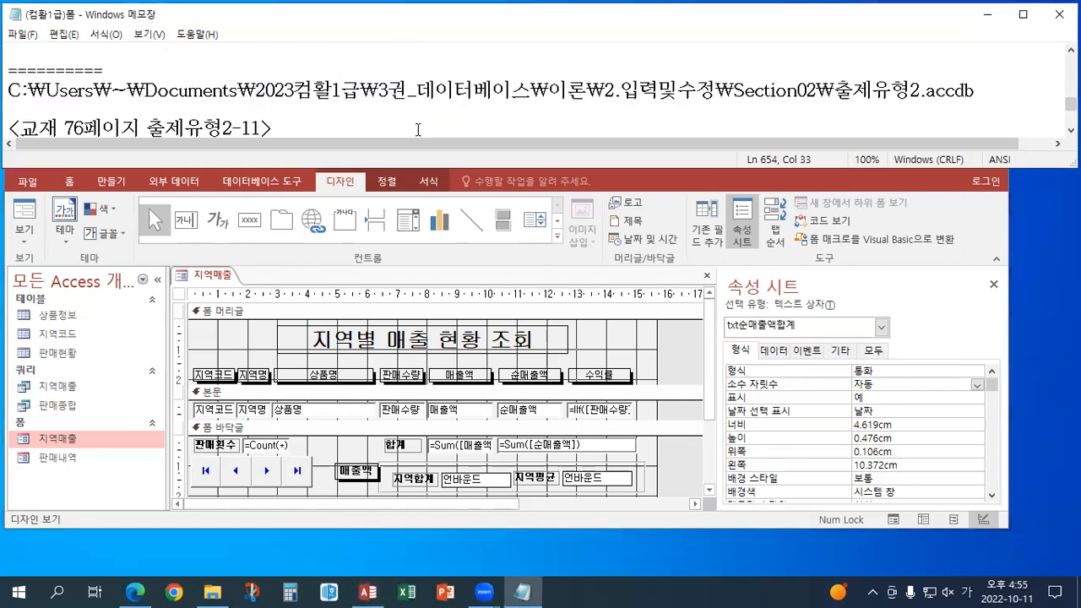
click(402, 118)
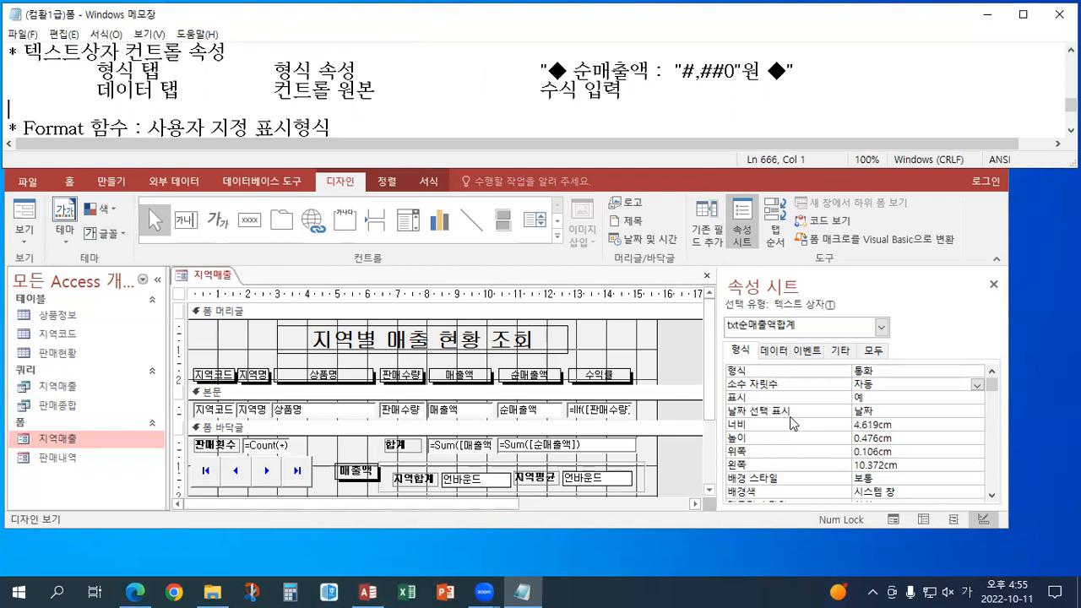
Step: Back in Access, open the 컨트롤 원본 expression of the txt순매출액합계 text box in the 확대/축소 editor
click(780, 352)
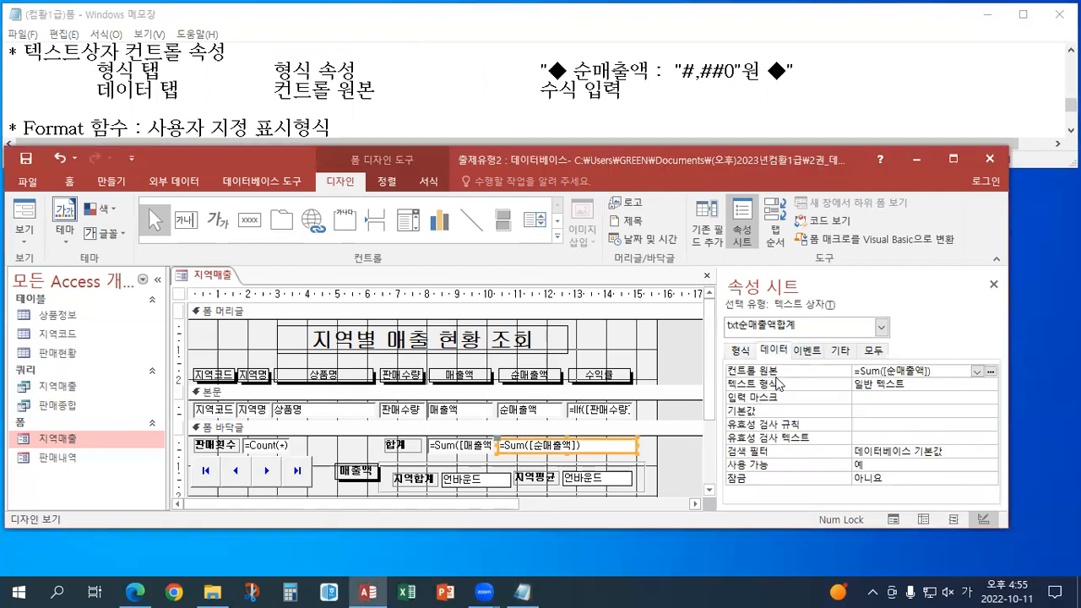
click(941, 372)
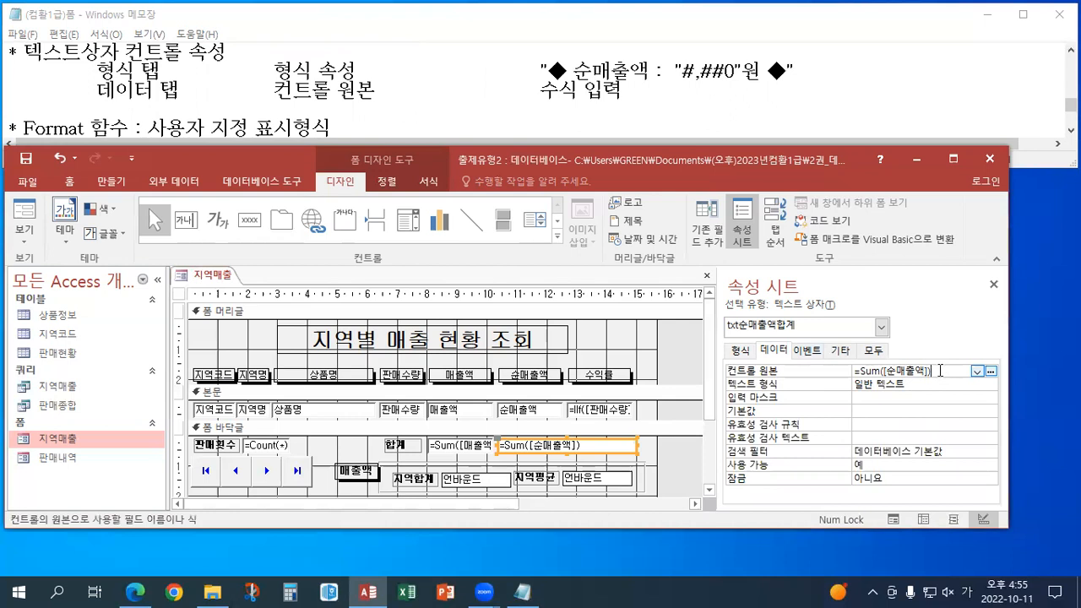
key(shift+F2)
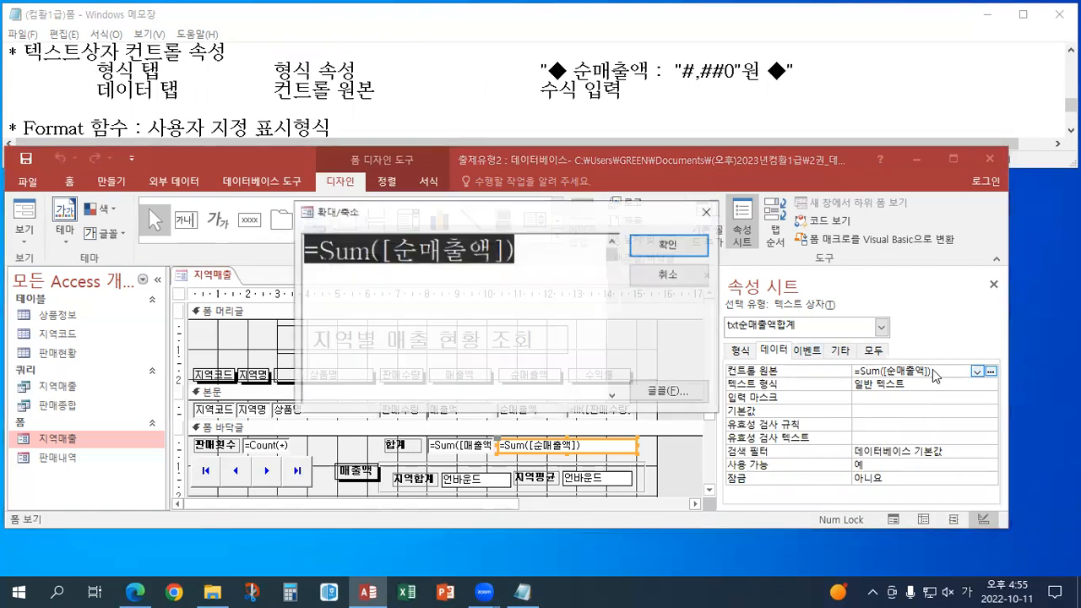
Step: Check the Notepad notes on the Format function and the text box properties for the 순매출액 display
drag(417, 119, 370, 115)
scroll(370, 116, down, 1)
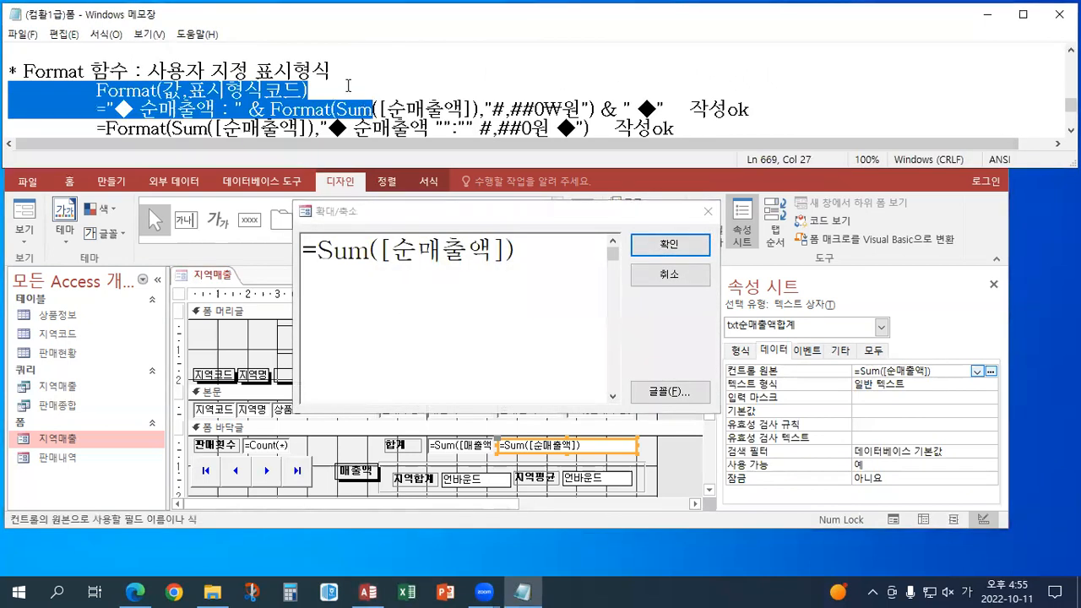
click(350, 85)
scroll(350, 85, up, 1)
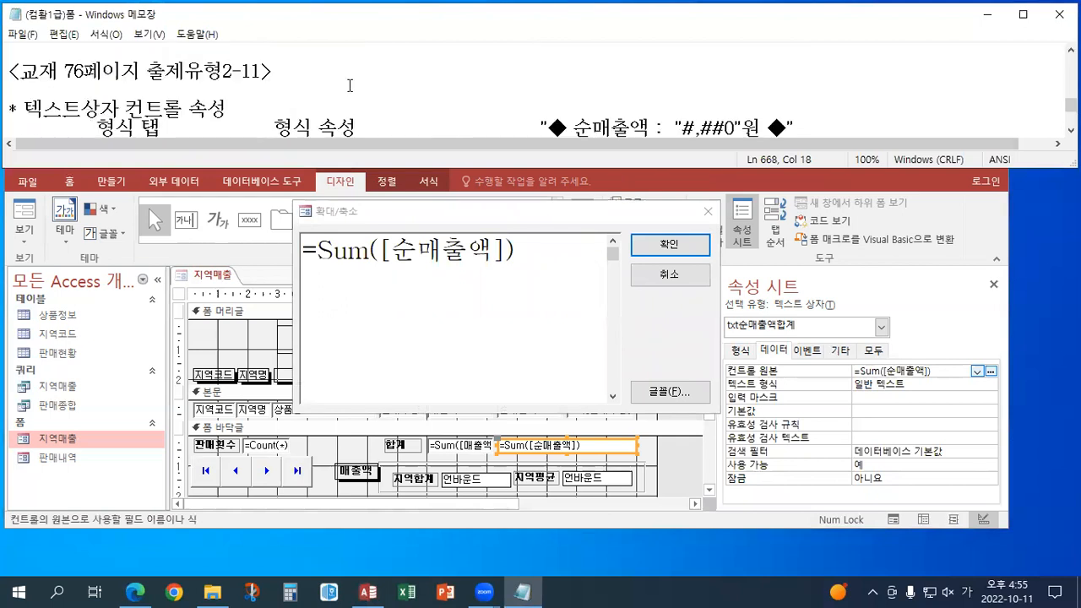
scroll(350, 85, down, 1)
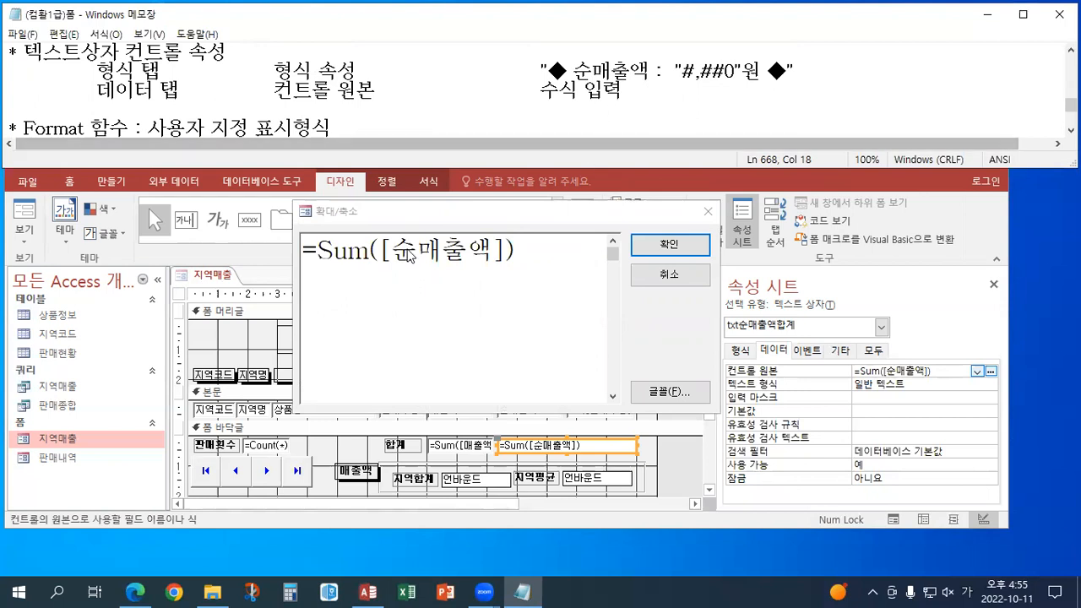
Step: In the Access expression, insert an opening quotation mark, a ◆ symbol and a space between the equals sign and Sum([순매출액])
click(322, 256)
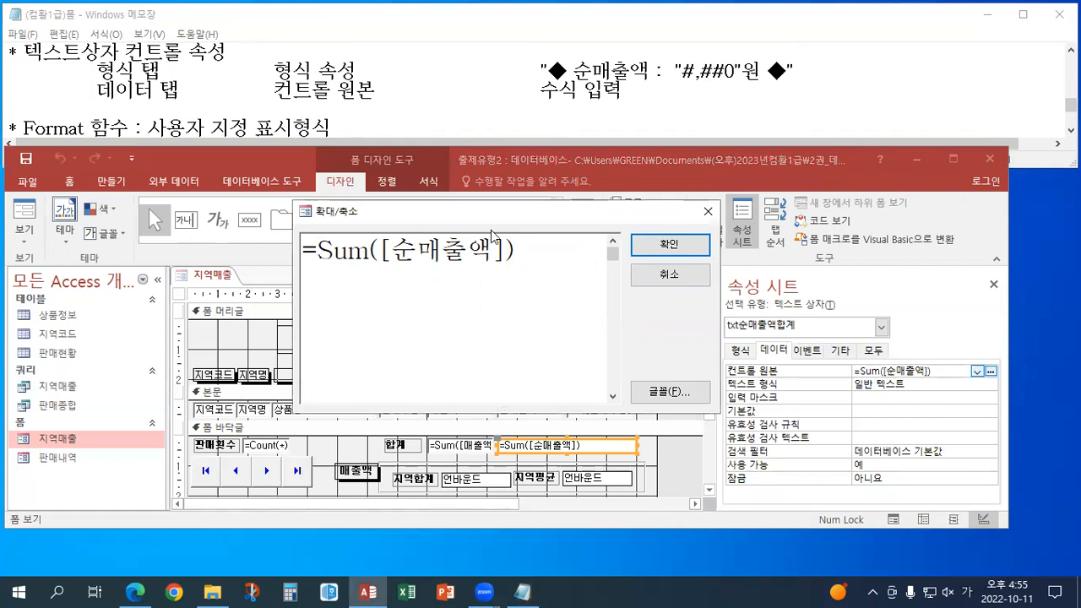
text("ㅁ)
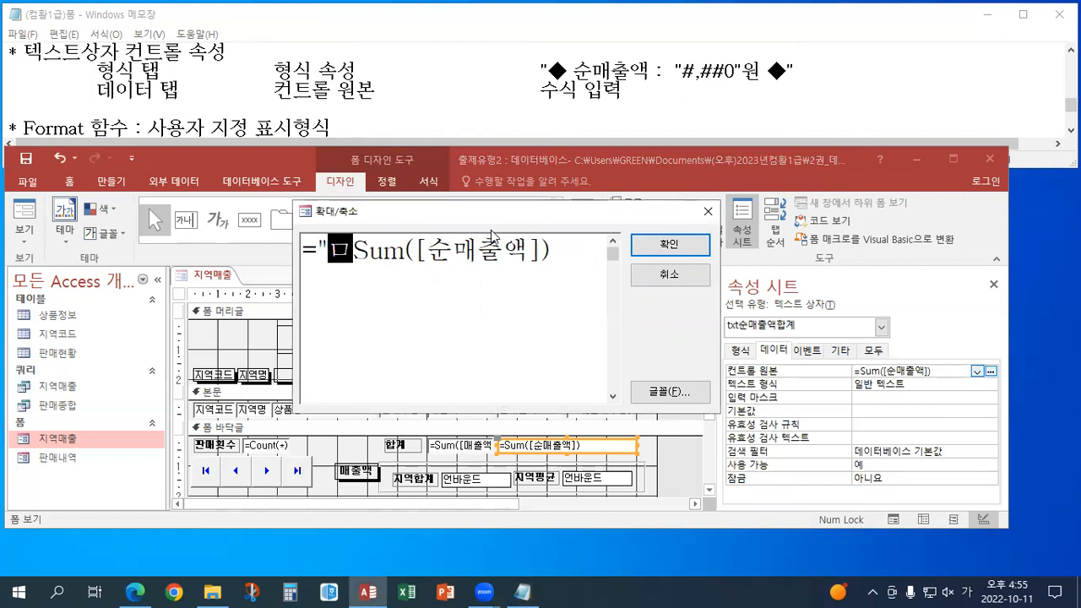
key(Hangul_Hanja)
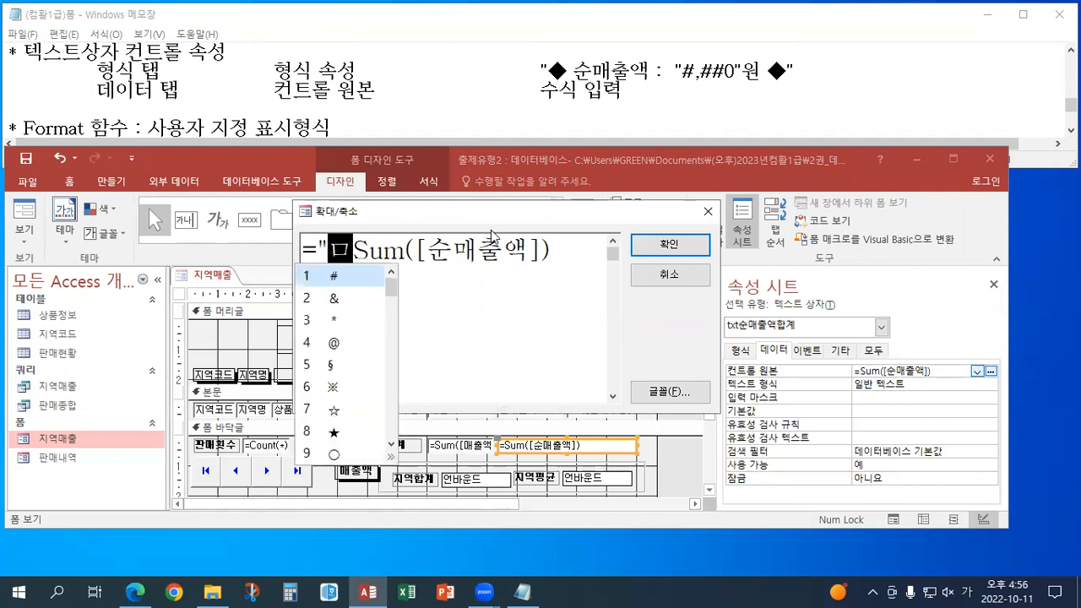
click(391, 411)
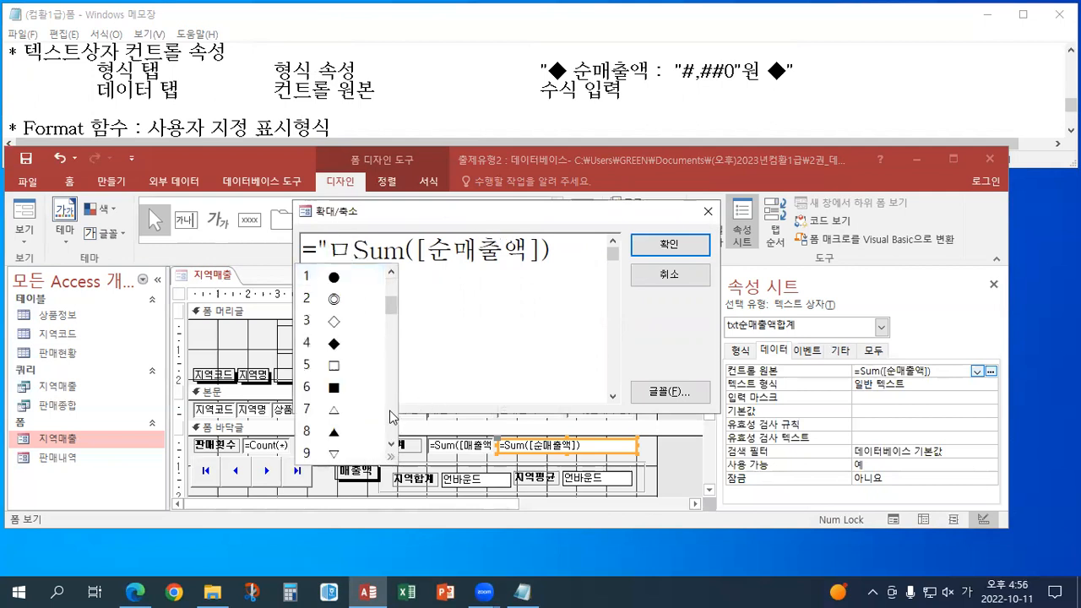
click(340, 344)
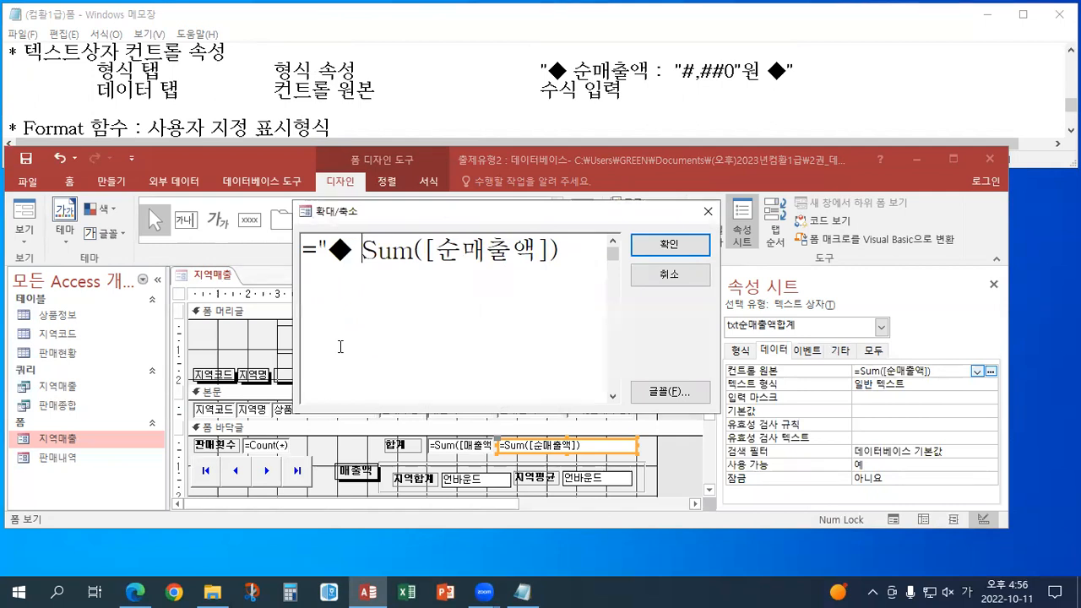
Step: Add the label text 순매출액: after the ◆ symbol
text(순애ㅁ)
key(BackSpace)
key(BackSpace)
text(매출액)
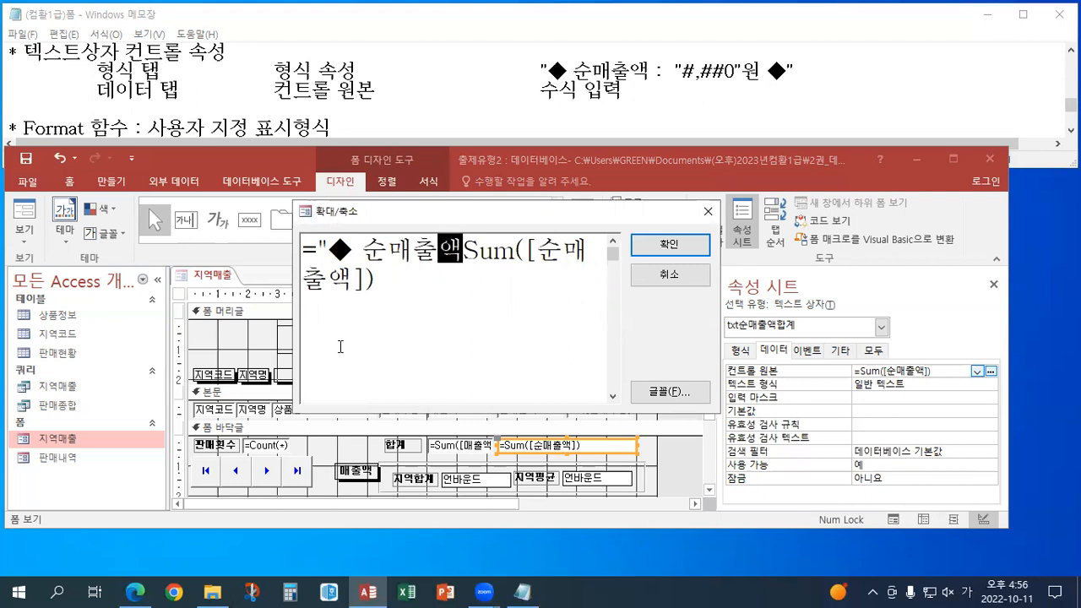
text(:)
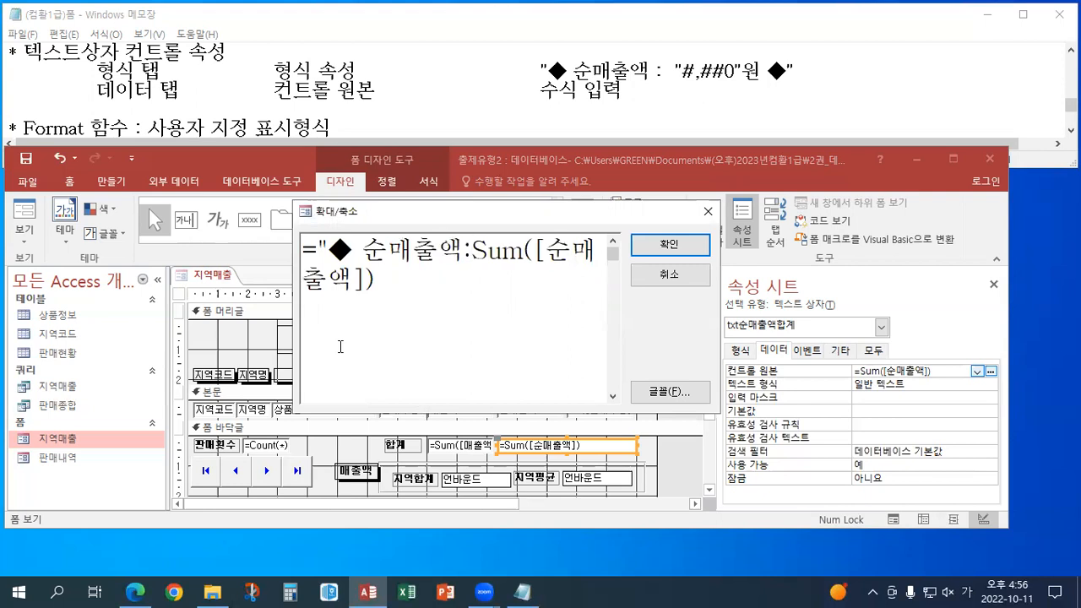
Step: Space the label as "◆ 순매출액 : " following the notes, close its quotation mark and join it to Sum([순매출액]) with &
drag(650, 71, 669, 71)
click(404, 277)
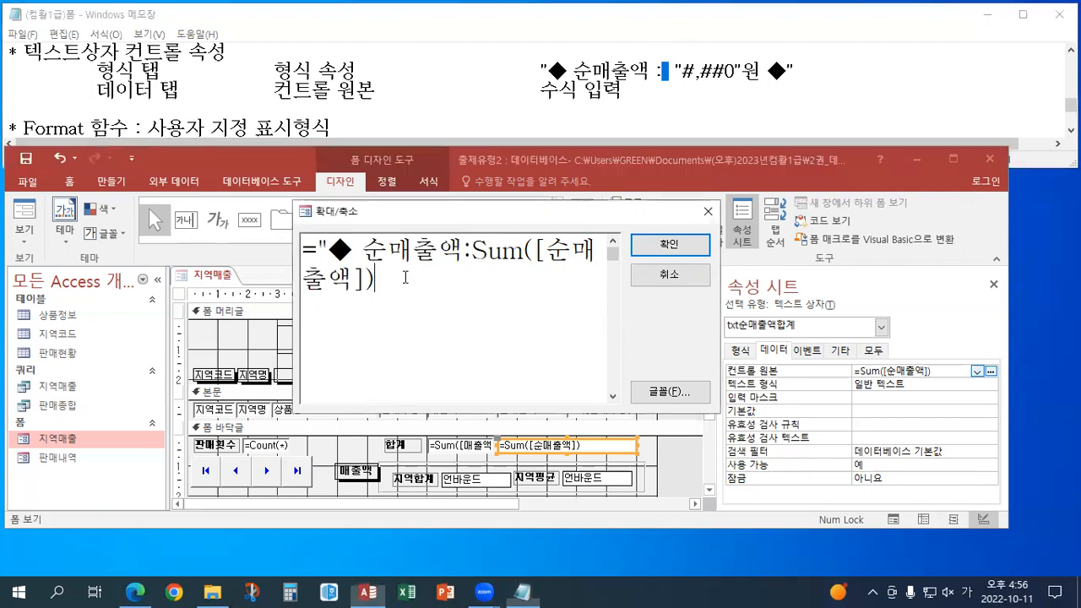
click(467, 251)
text(: )
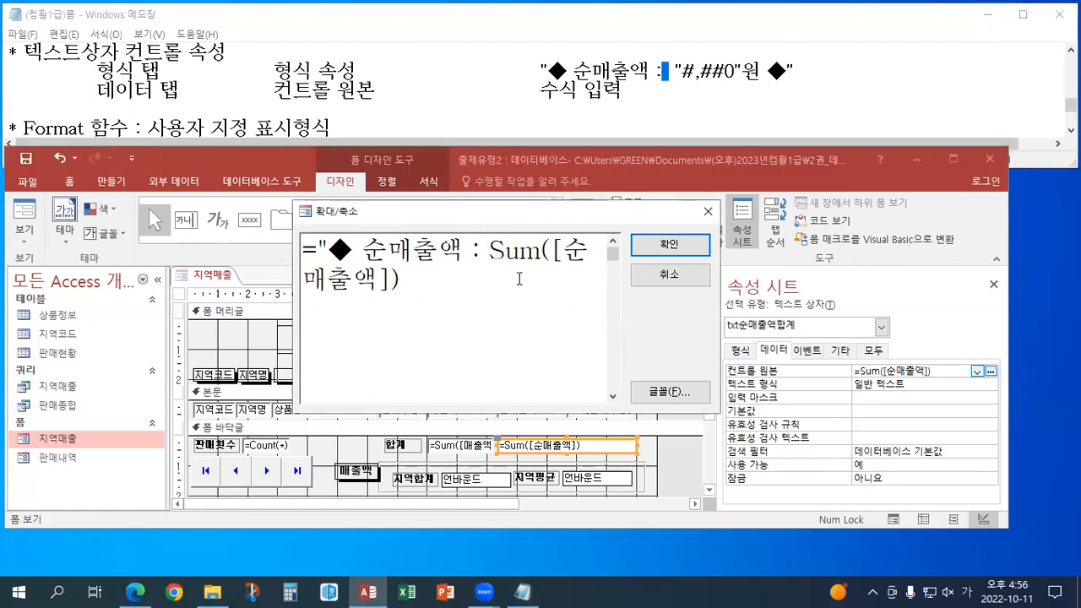
text( &)
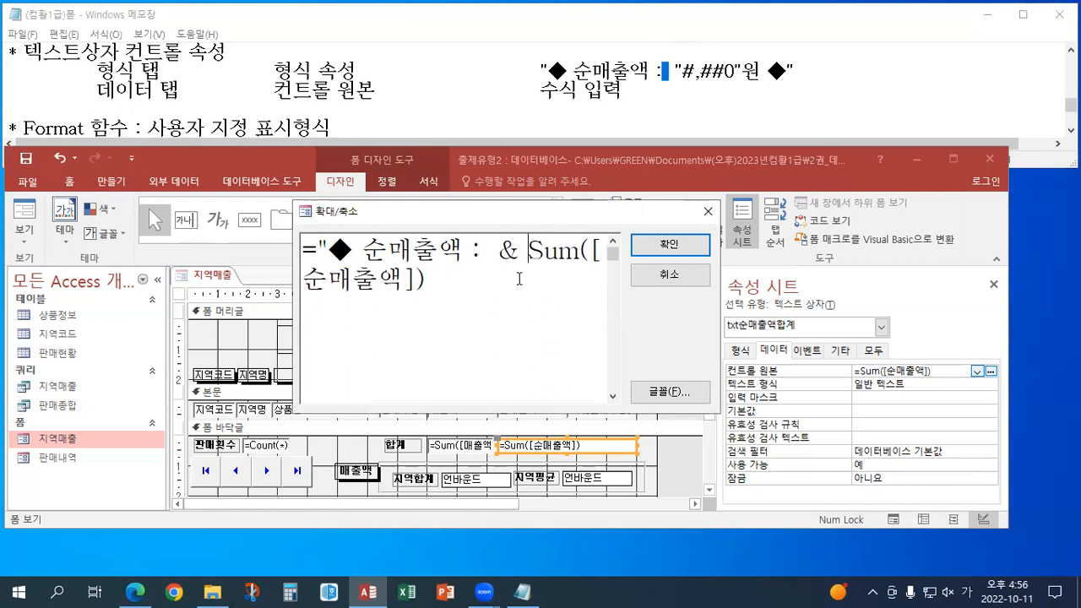
click(496, 252)
text(")
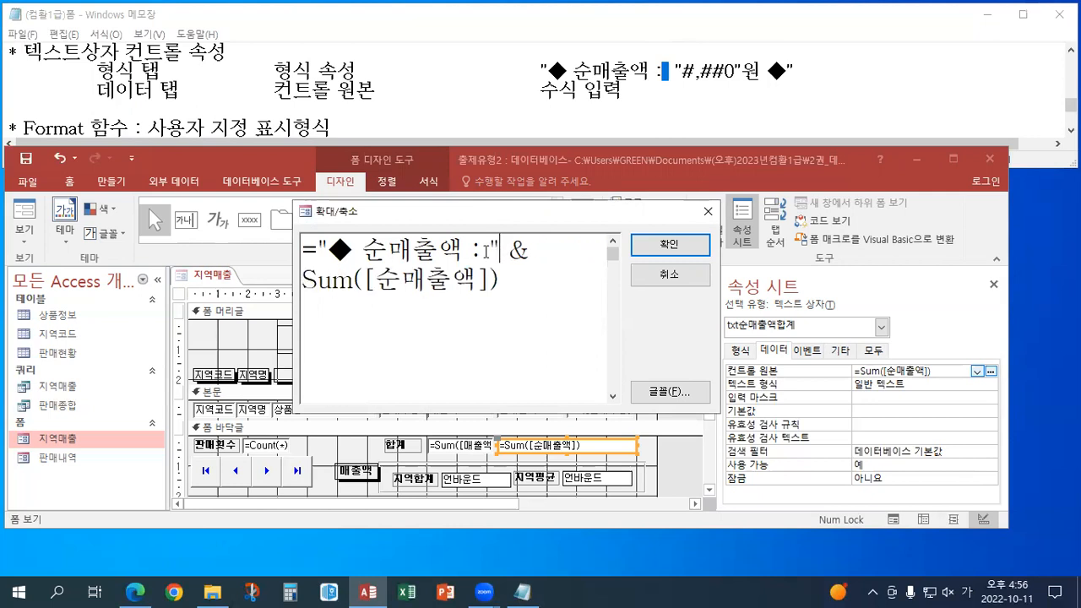
Step: Compare the quoted 순매출액 label with the Sum([순매출액]) part of the expression
click(363, 250)
drag(363, 250, 490, 248)
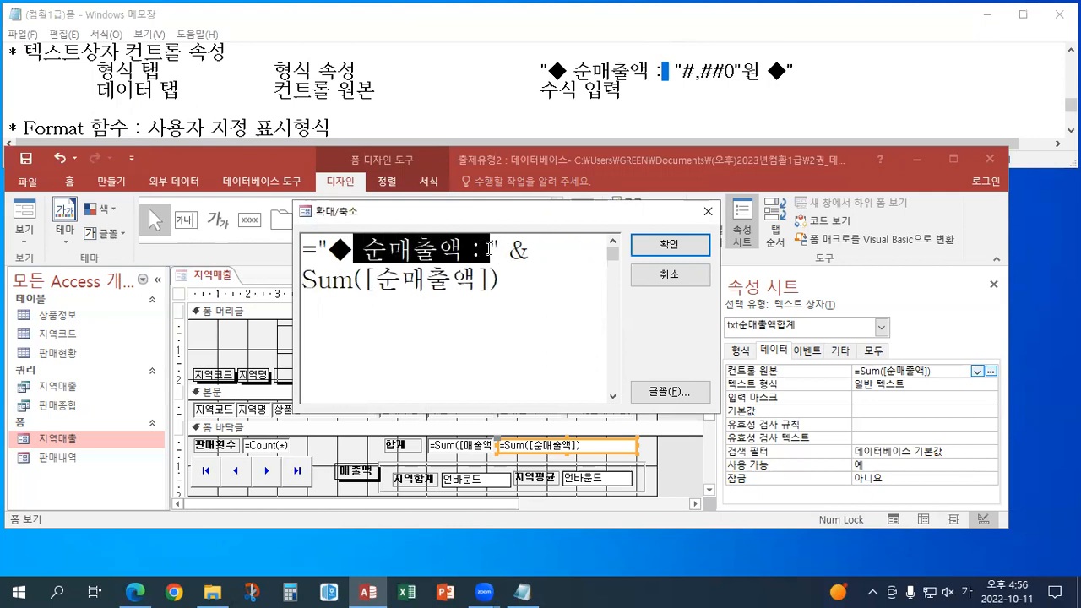
drag(319, 282, 481, 282)
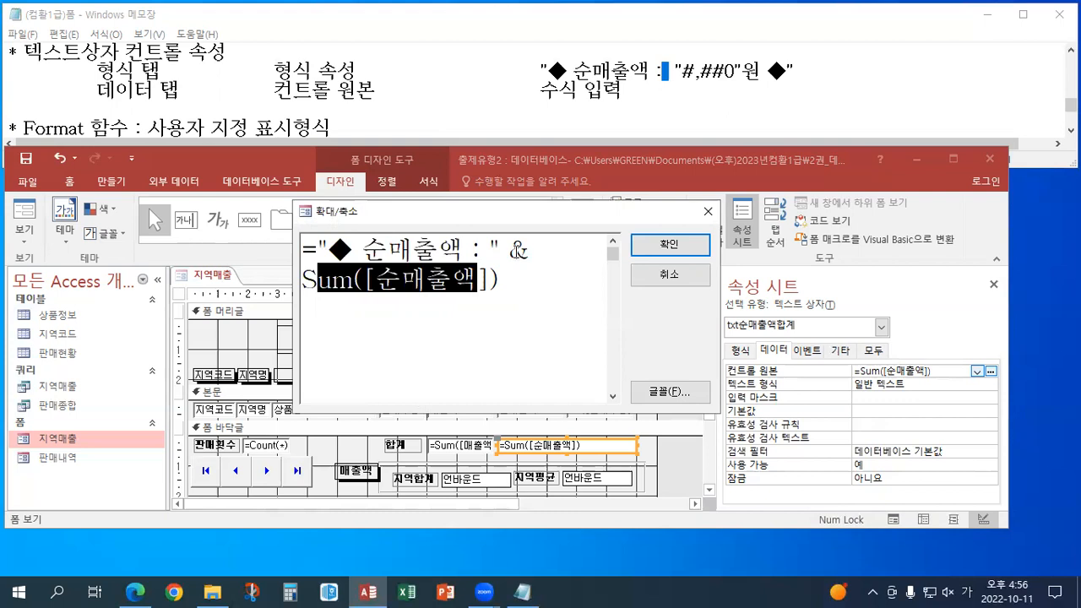
click(512, 284)
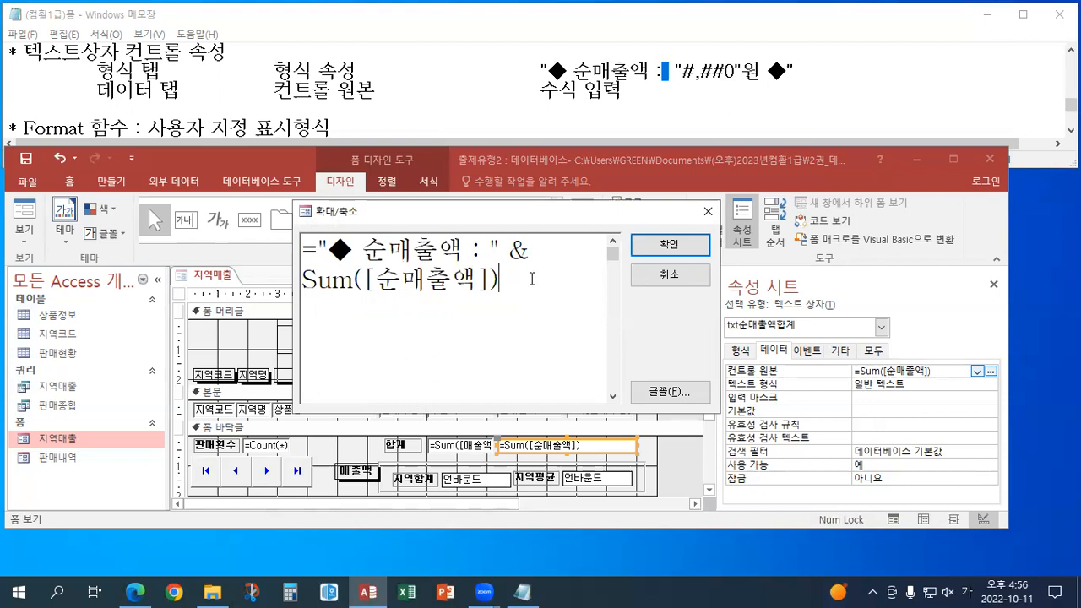
drag(344, 248, 461, 249)
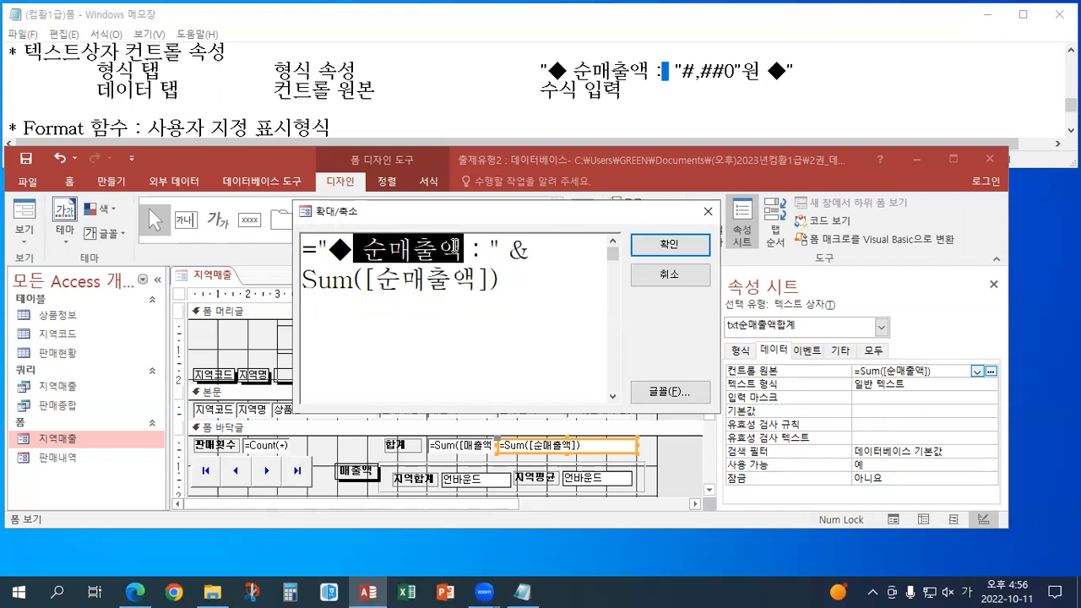
drag(355, 279, 441, 269)
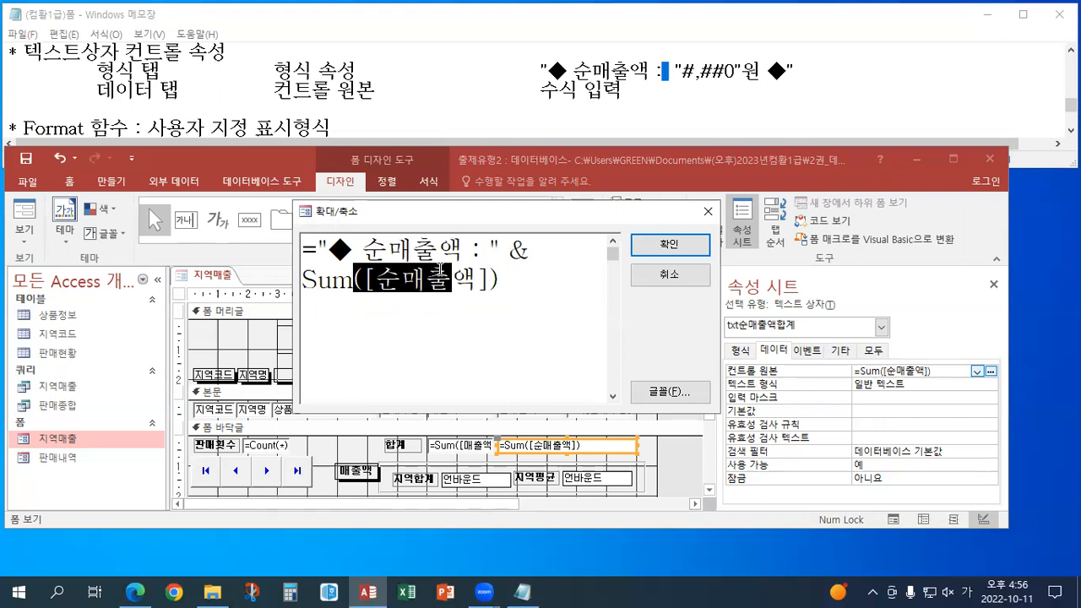
Step: Append & " ◆" after Sum([순매출액]) in the expression so the total ends with a space and a ◆ symbol
click(510, 251)
drag(511, 252, 539, 255)
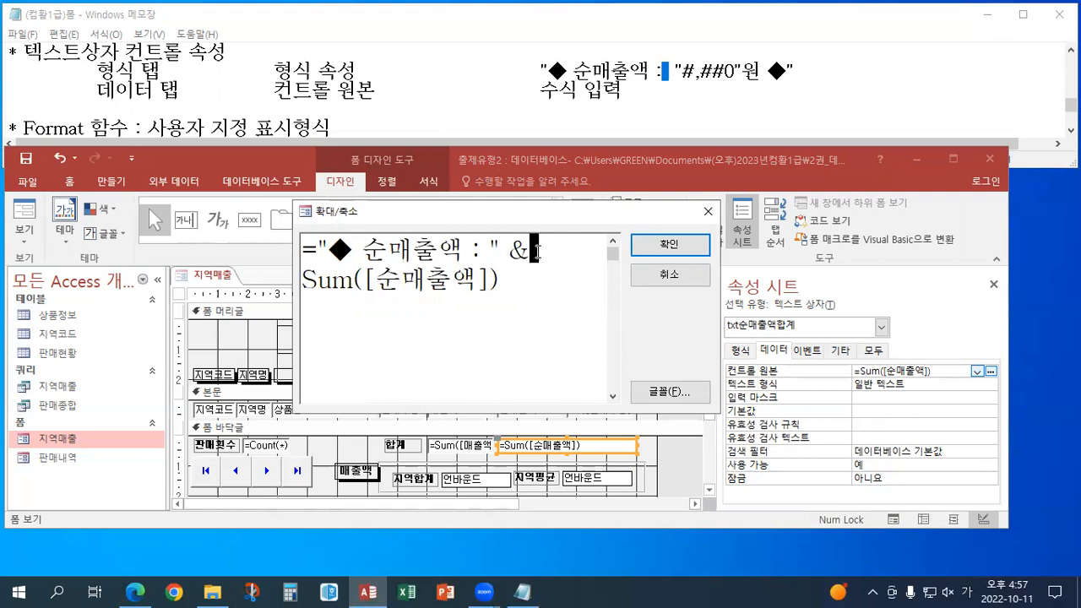
click(537, 255)
click(517, 286)
text(& " )
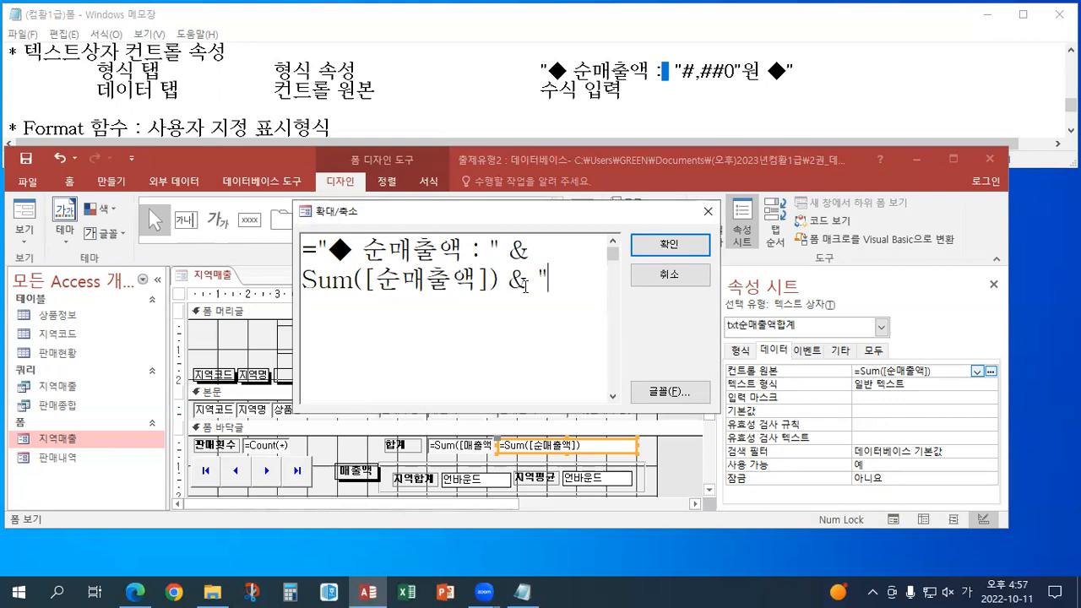
text(ㅁ)
key(Hangul_Hanja)
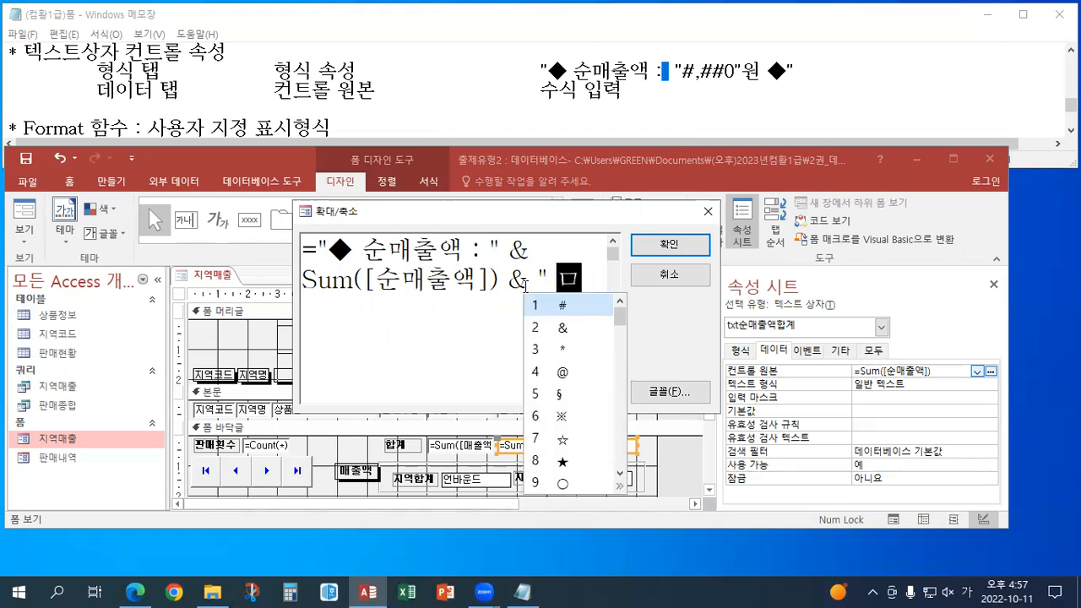
click(621, 460)
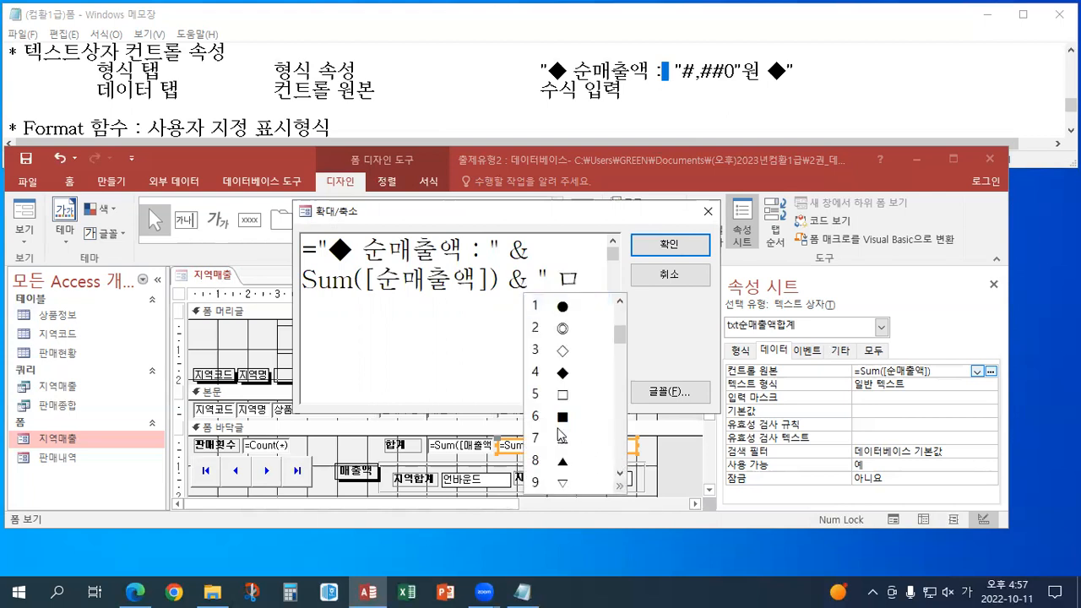
click(561, 375)
text(")
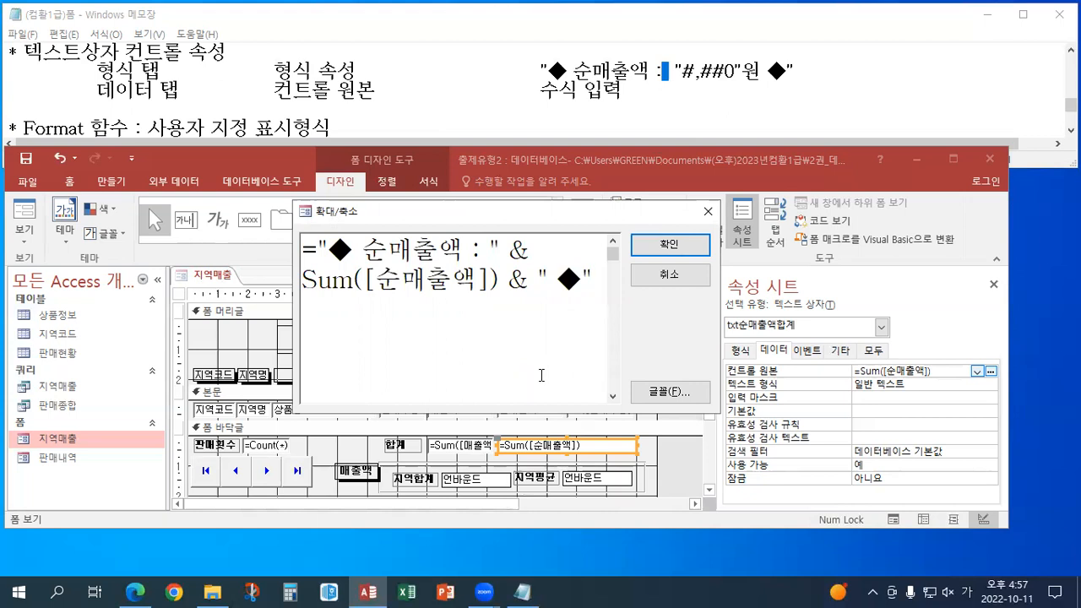
Step: Copy the whole expression into the Notepad notes, two lines below the 텍스트상자 컨트롤 속성 heading
drag(598, 279, 150, 224)
key(ctrl+c)
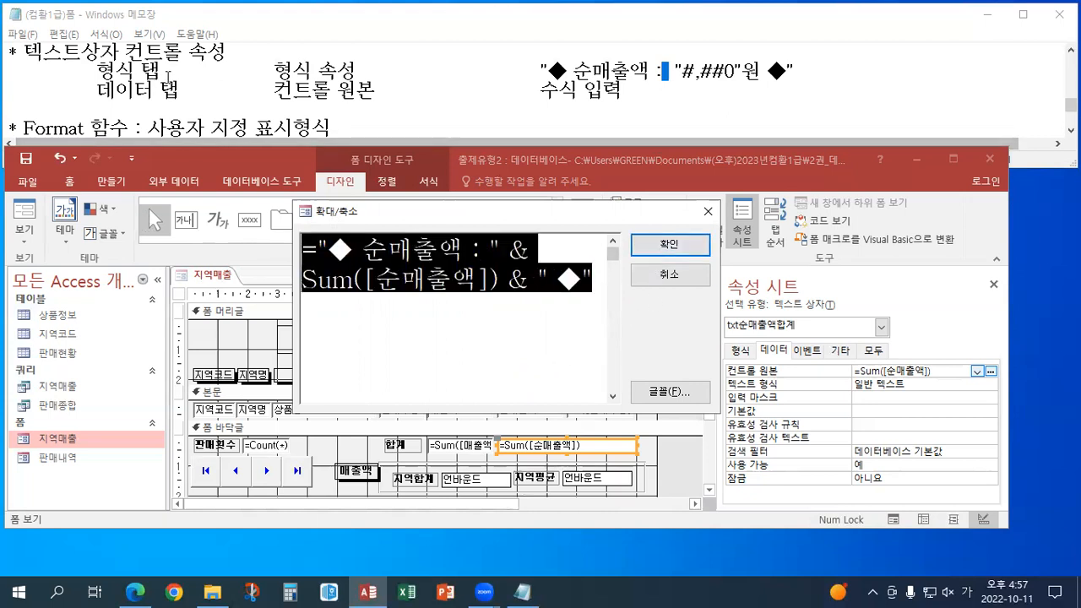
click(239, 53)
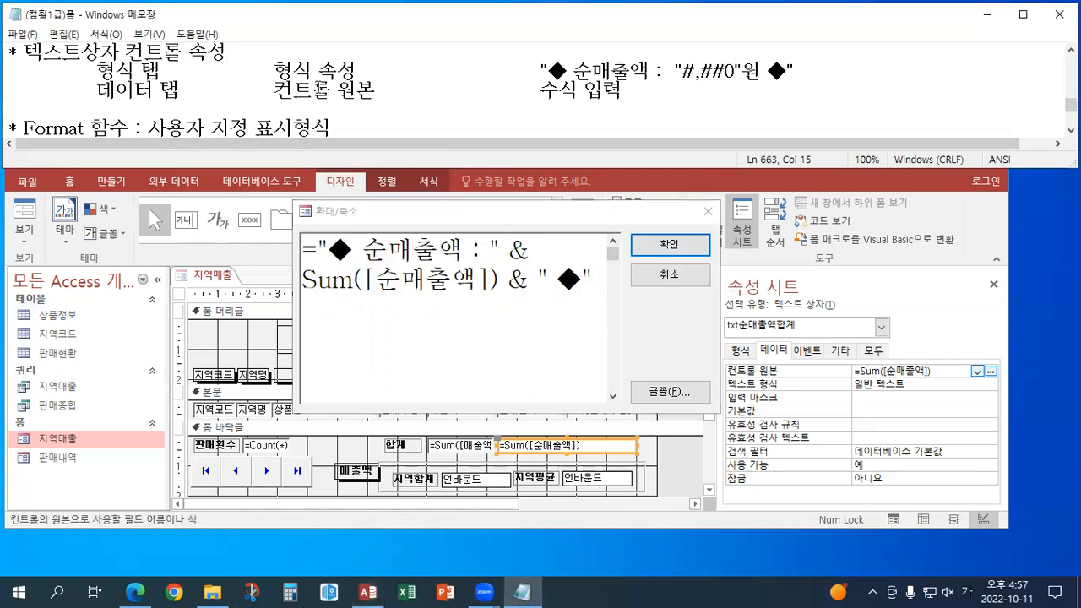
key(Return)
key(Return)
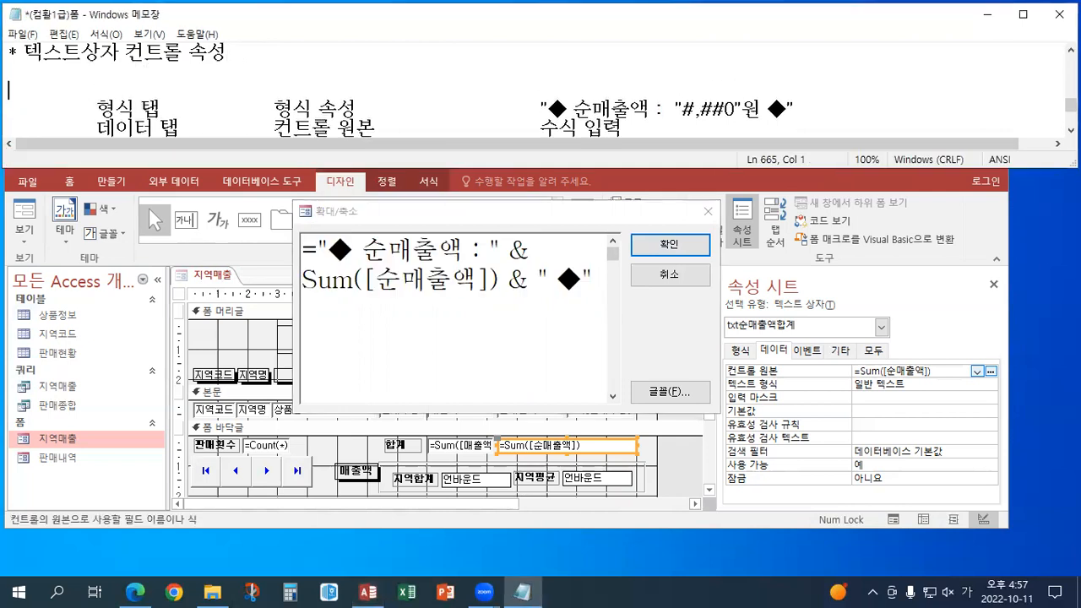
key(ctrl+v)
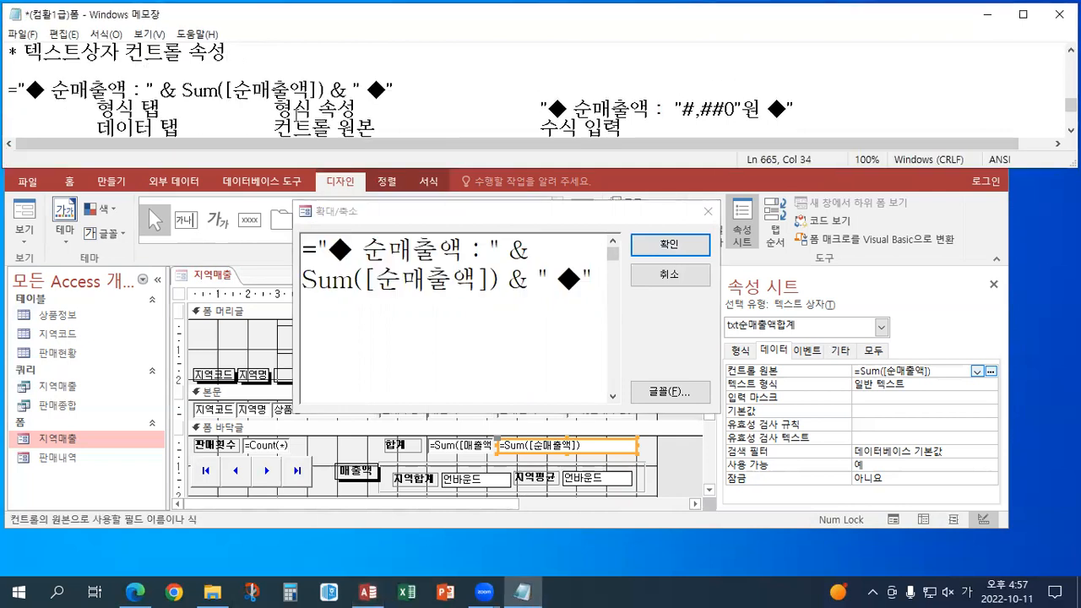
Step: Copy 데이터 탭 and 컨트롤 원본 in front of the pasted expression, align them in columns, and add a blank line below
click(380, 126)
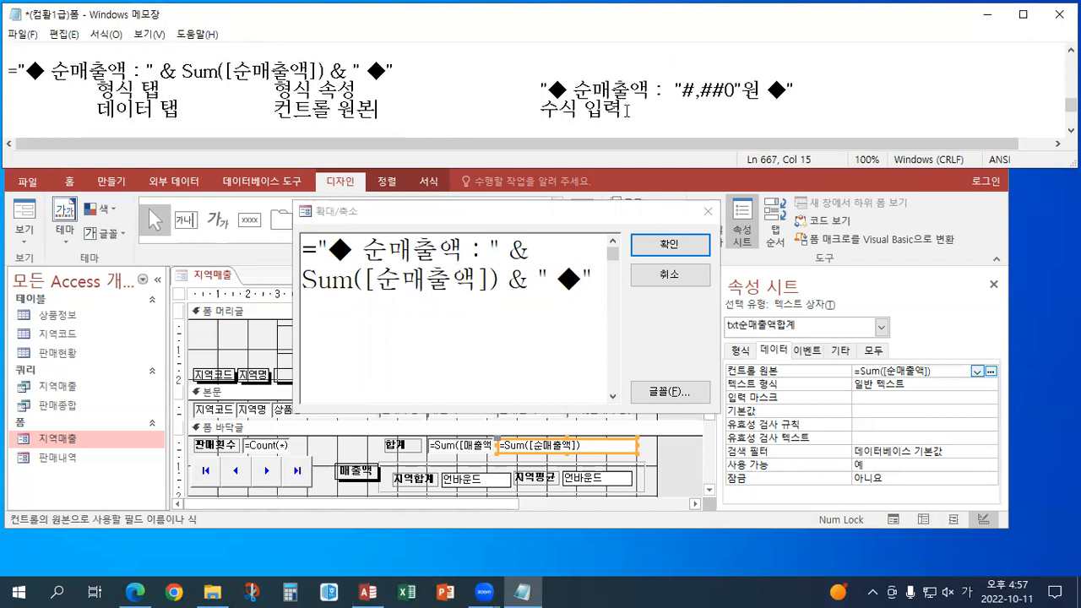
drag(375, 110, 100, 103)
key(ctrl+c)
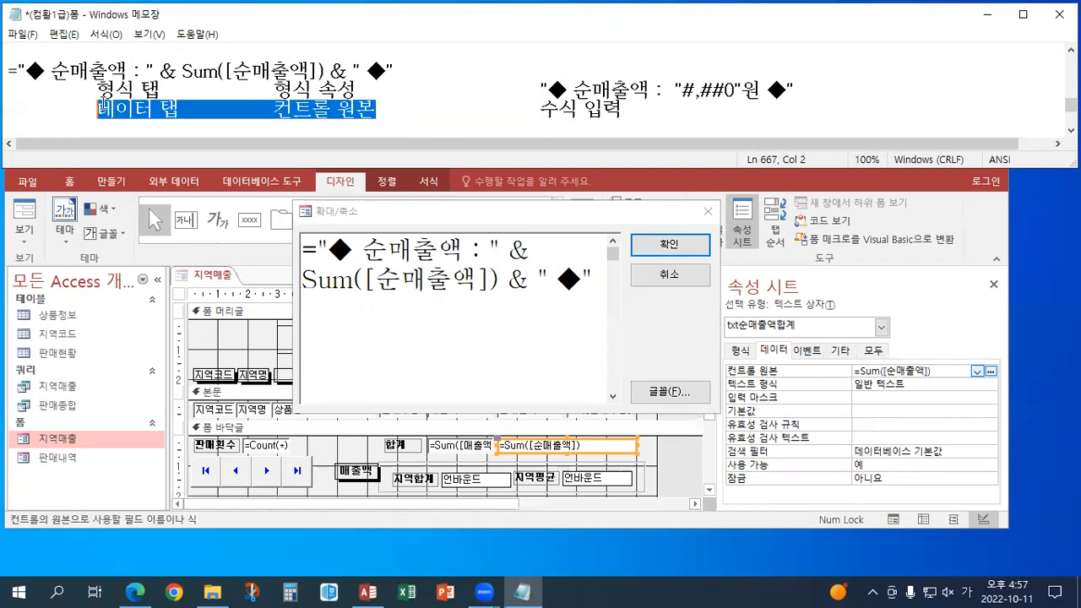
click(10, 72)
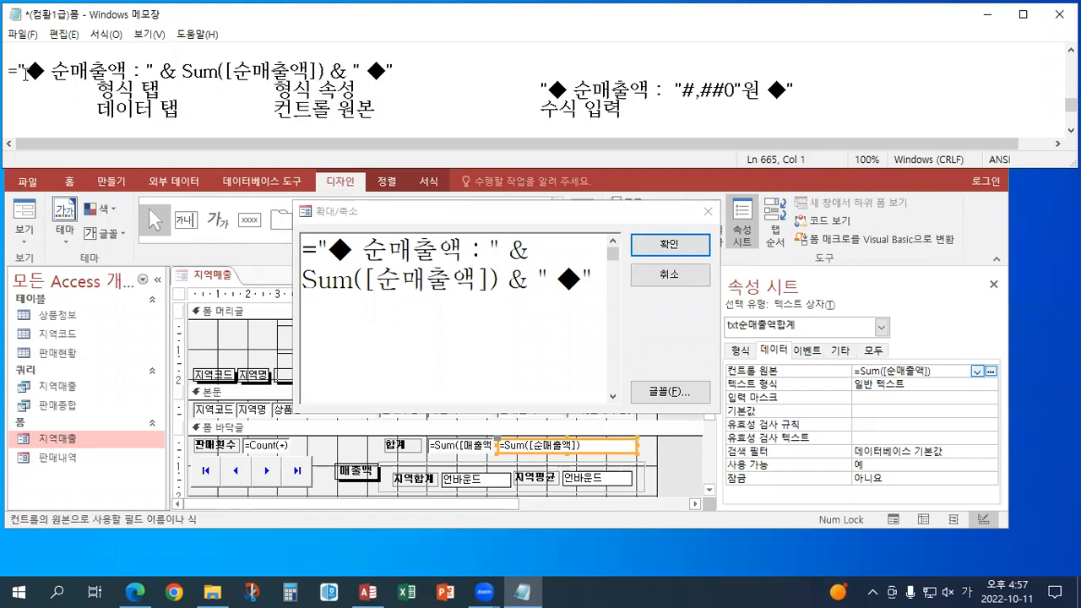
key(Tab)
key(ctrl+v)
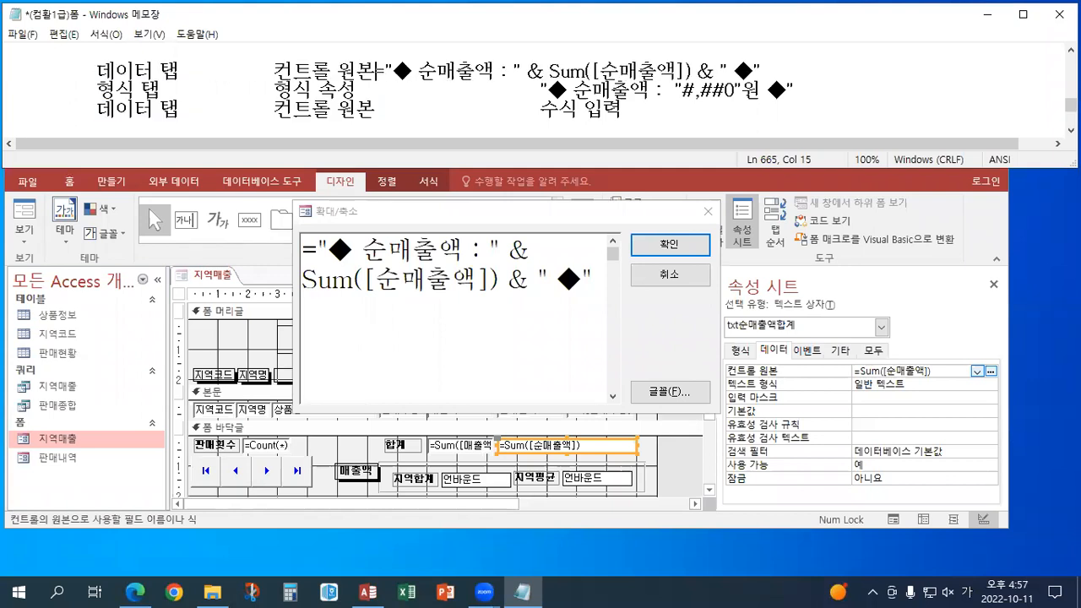
key(Tab)
key(Tab)
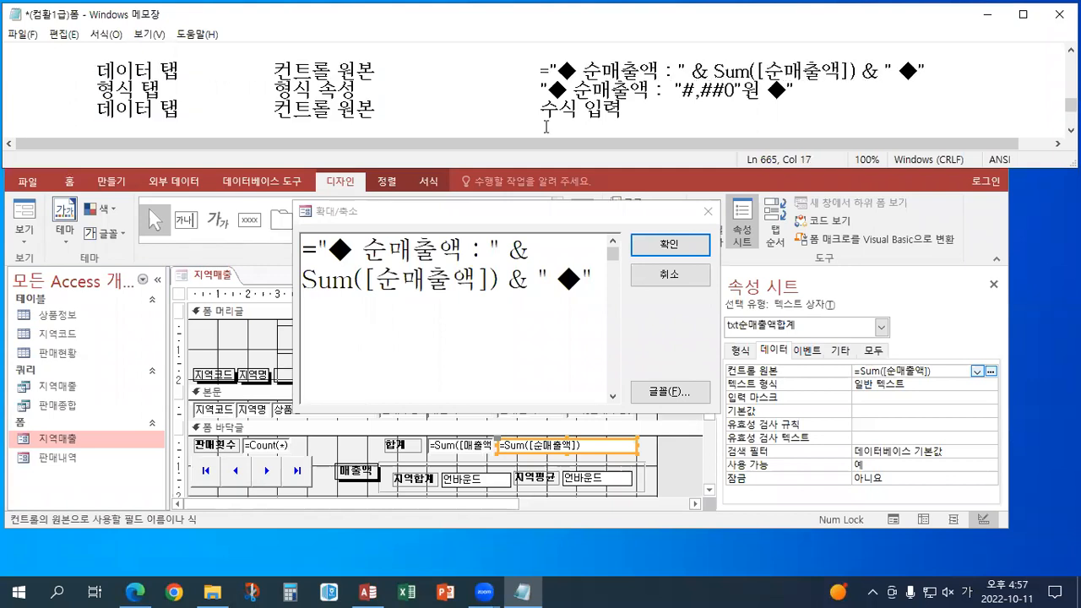
key(End)
key(Return)
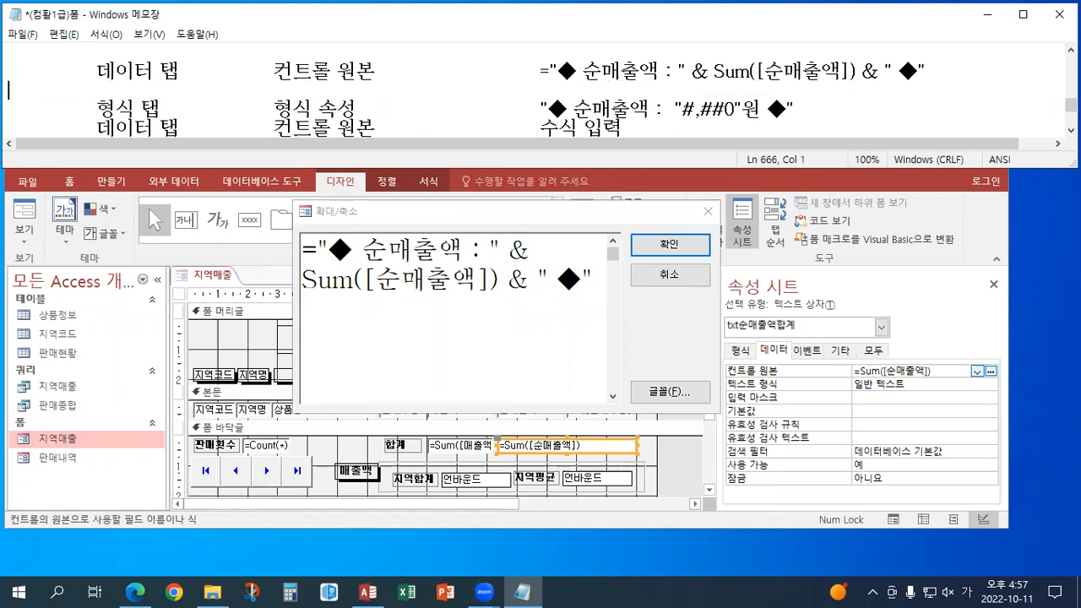
Step: Back in Access, apply the expression as the control source of txt순매출액합계 and show the form in Form View
drag(540, 71, 925, 71)
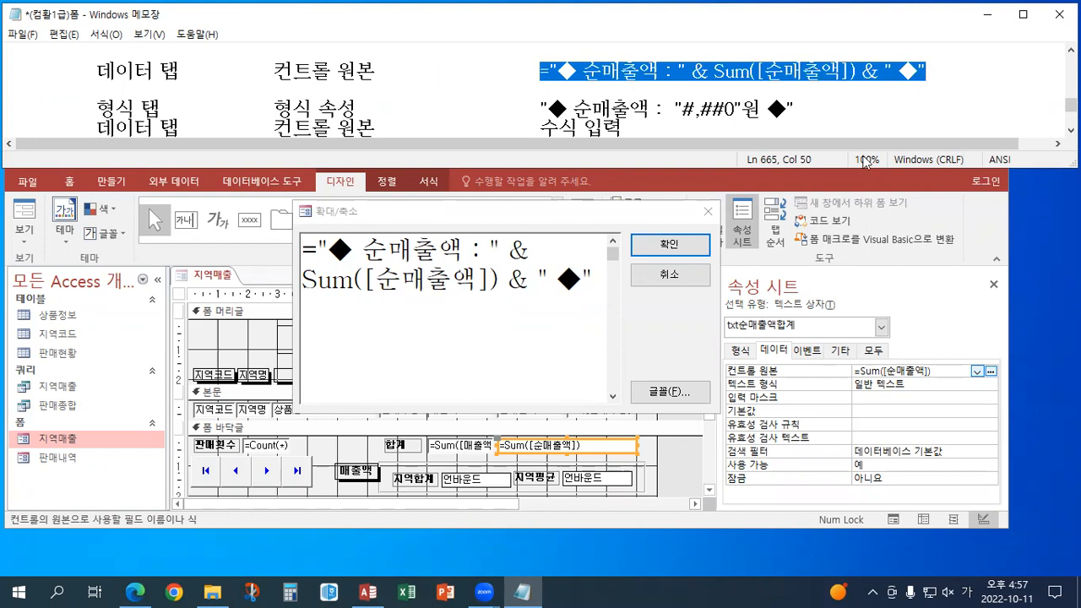
click(900, 71)
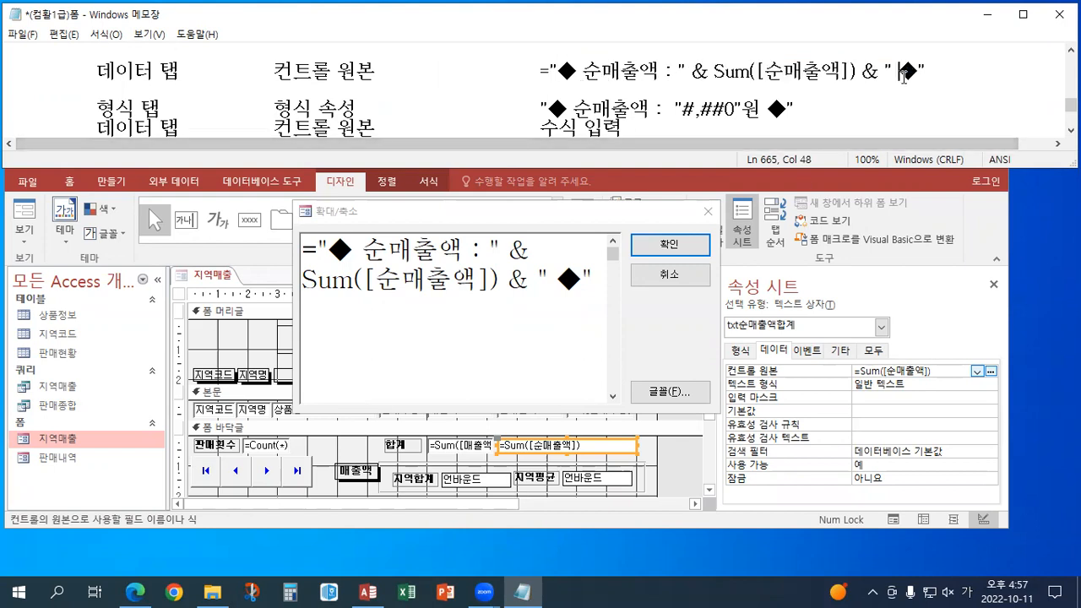
click(716, 71)
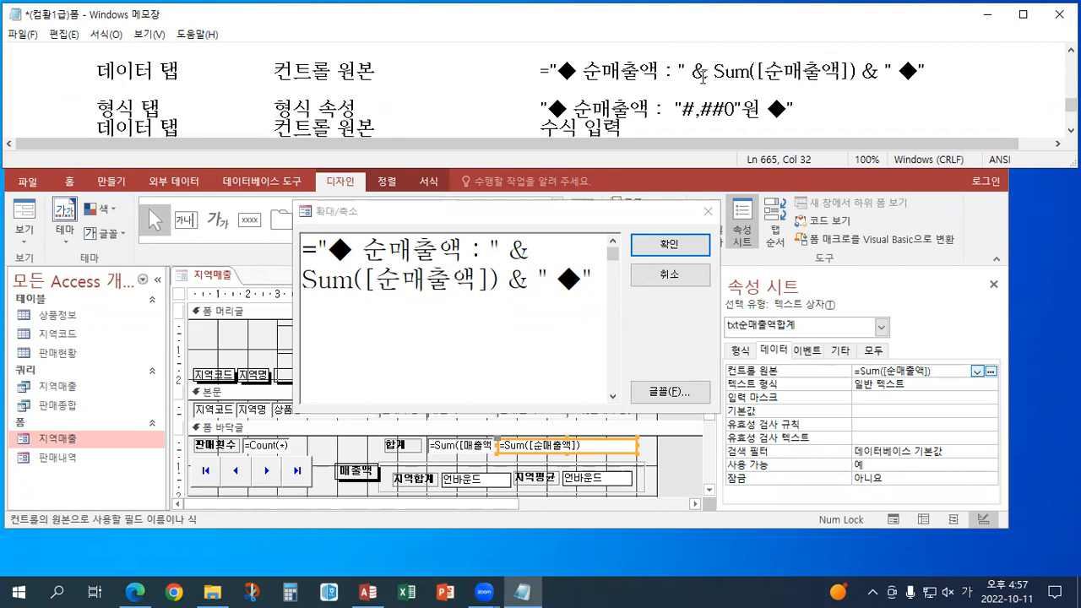
click(658, 255)
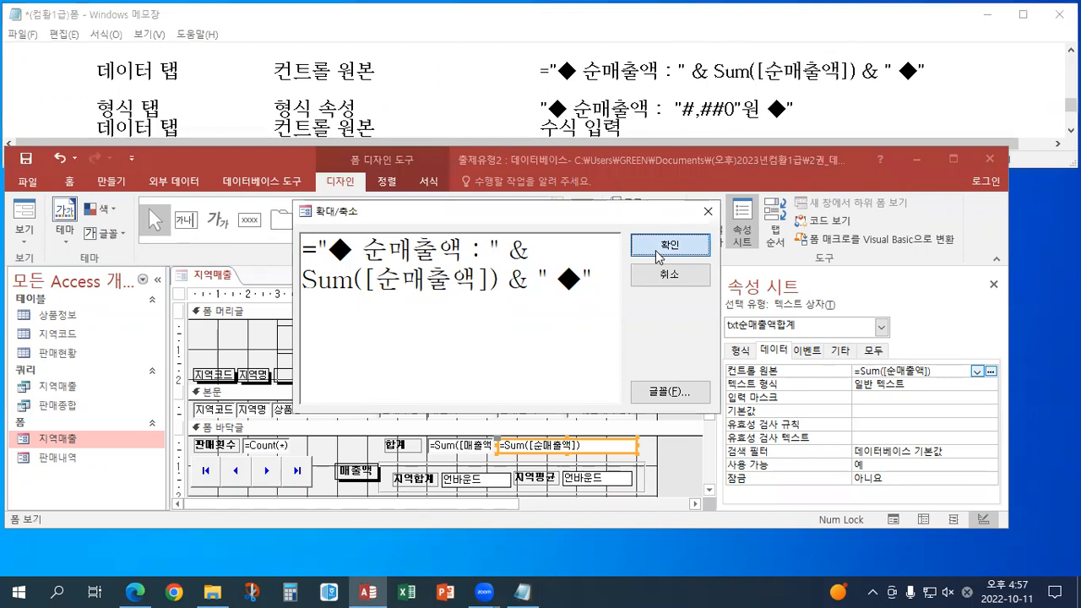
click(658, 255)
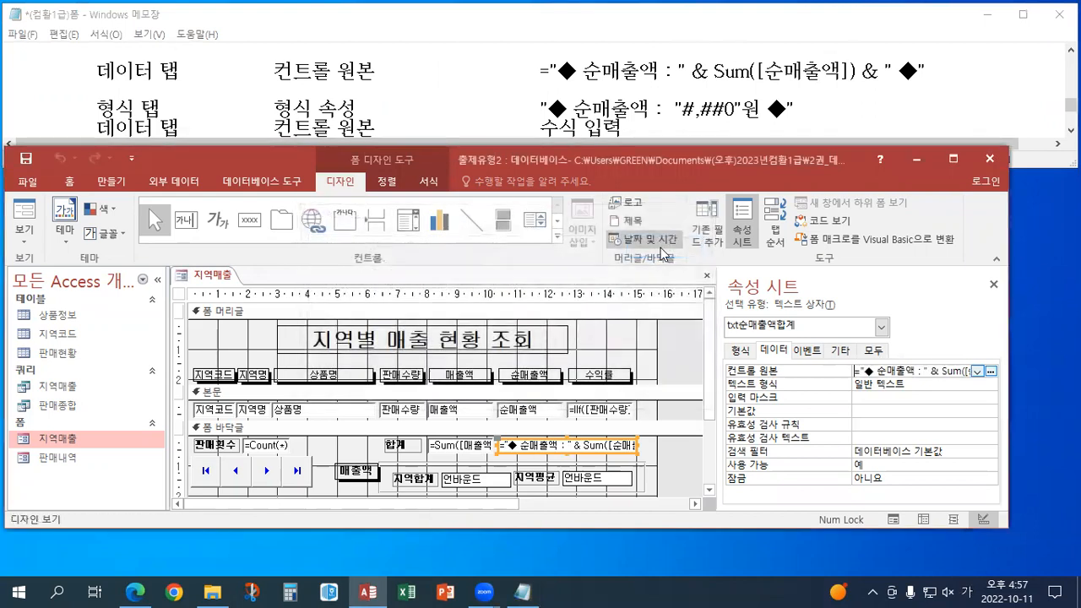
click(12, 250)
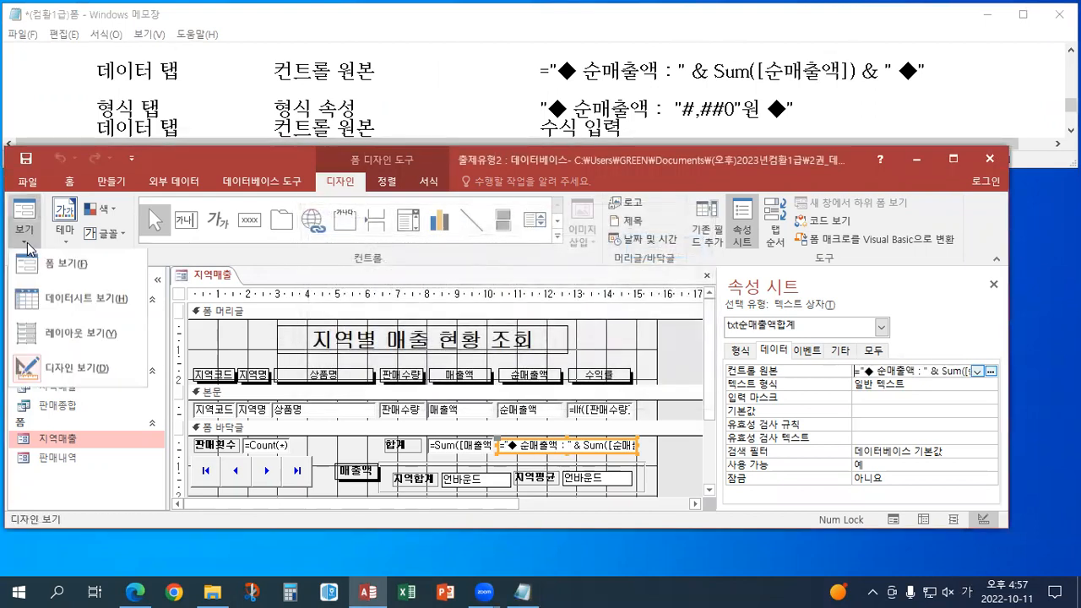
click(51, 265)
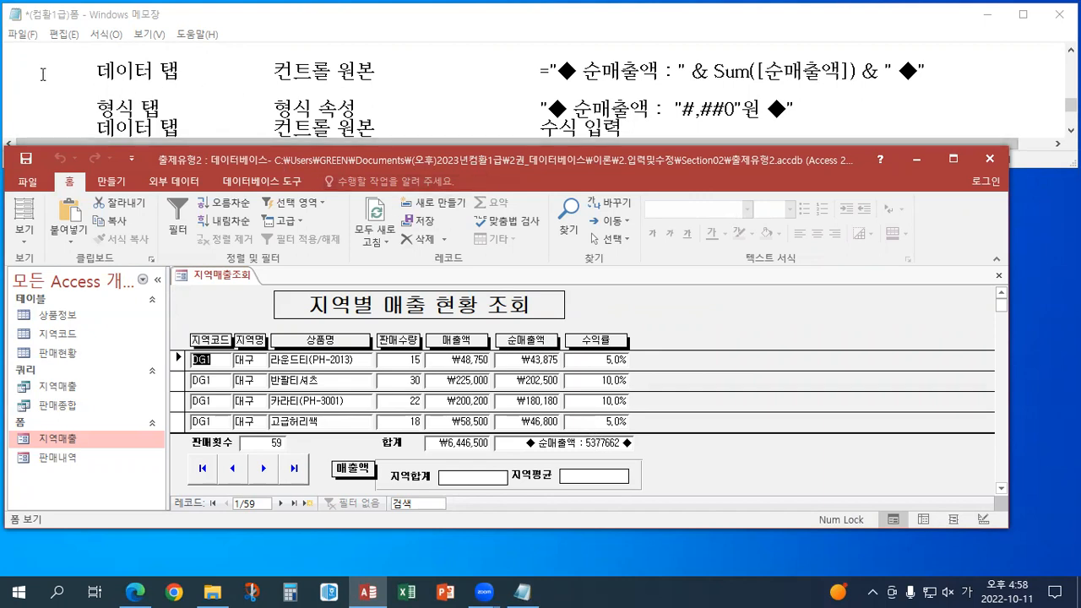
Step: In the Notepad notes, add the heading "* 컨트롤 원본 이용하여 설정" above the copied expression line
scroll(47, 75, up, 1)
scroll(48, 74, down, 1)
click(148, 71)
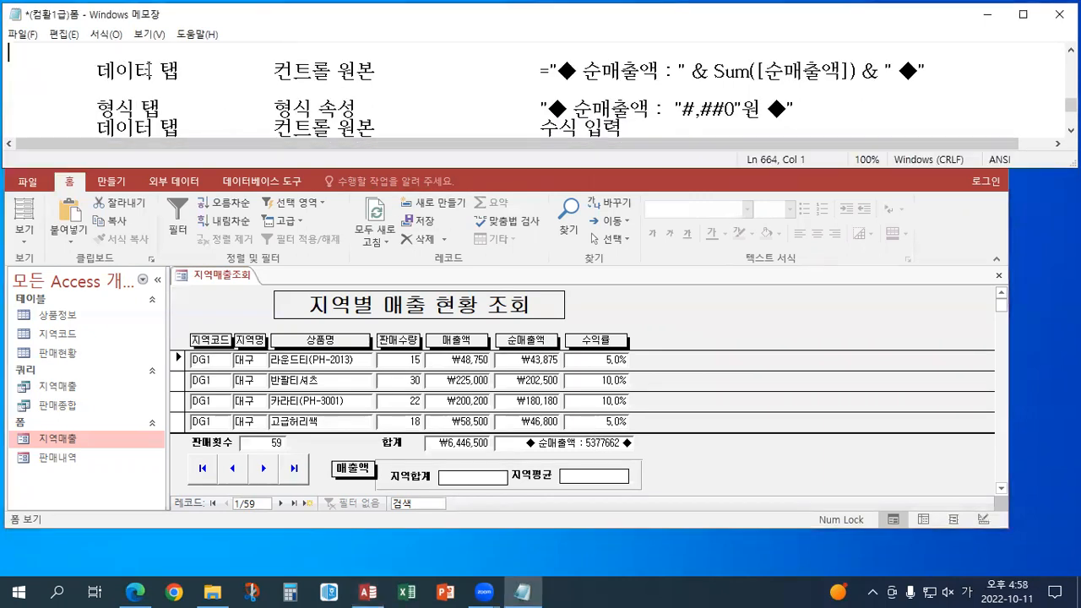
text(* 카트롤의)
key(BackSpace)
key(BackSpace)
text(트롤 원본)
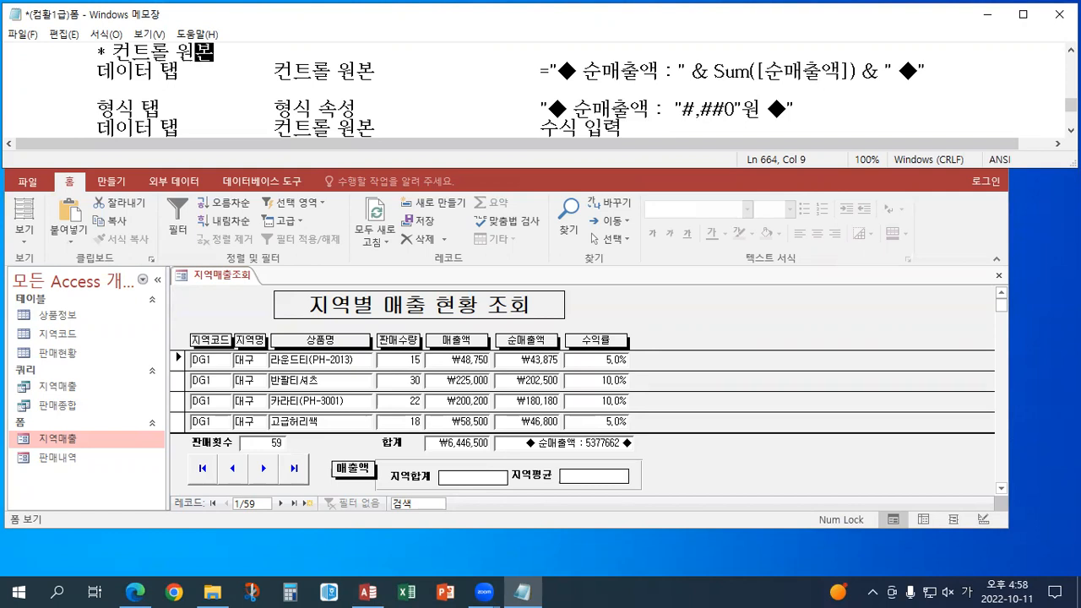
text( 서)
key(BackSpace)
key(BackSpace)
text(설정)
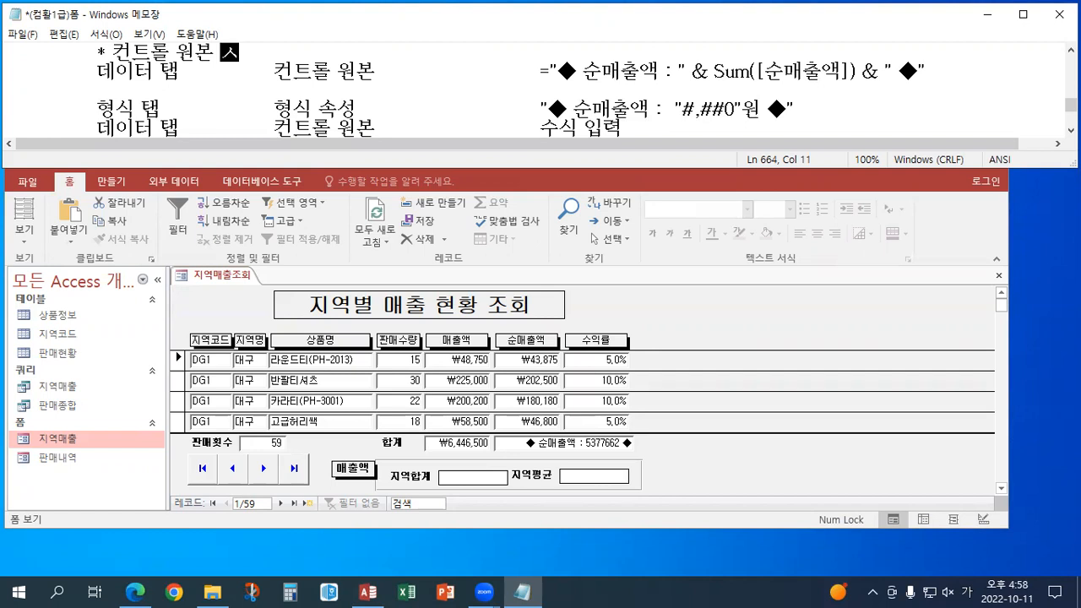
key(Left)
key(Left)
text(이용하여)
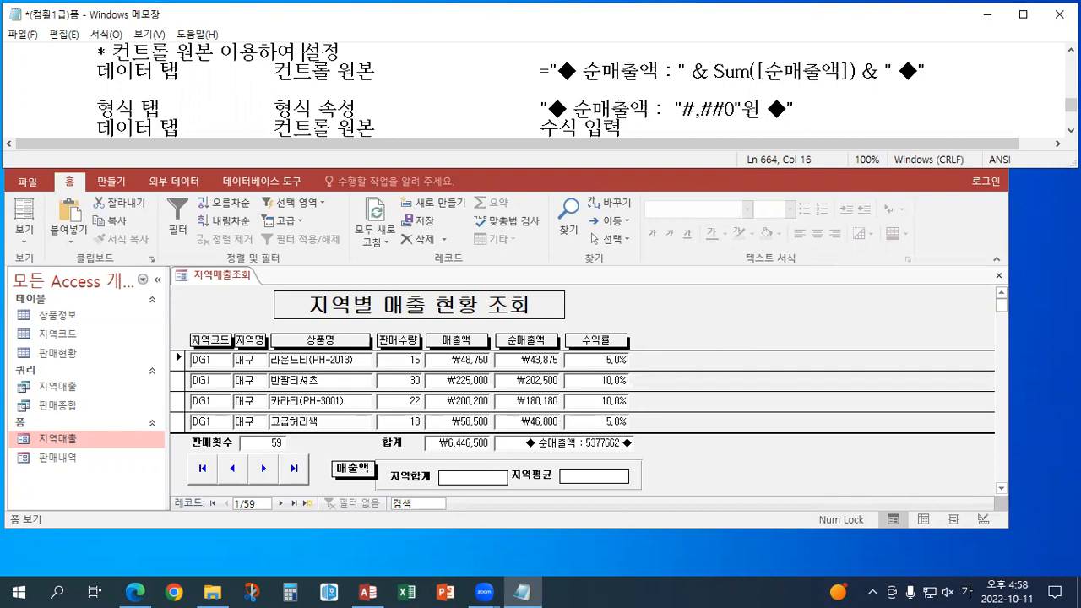
Step: Add the heading "* 컨트롤 원본 및 형식 속성" above the 형식 탭 line and insert 속성 after 컨트롤 원본 in the first heading
click(117, 90)
text(*  컨트롤 원본 및 형식]속성)
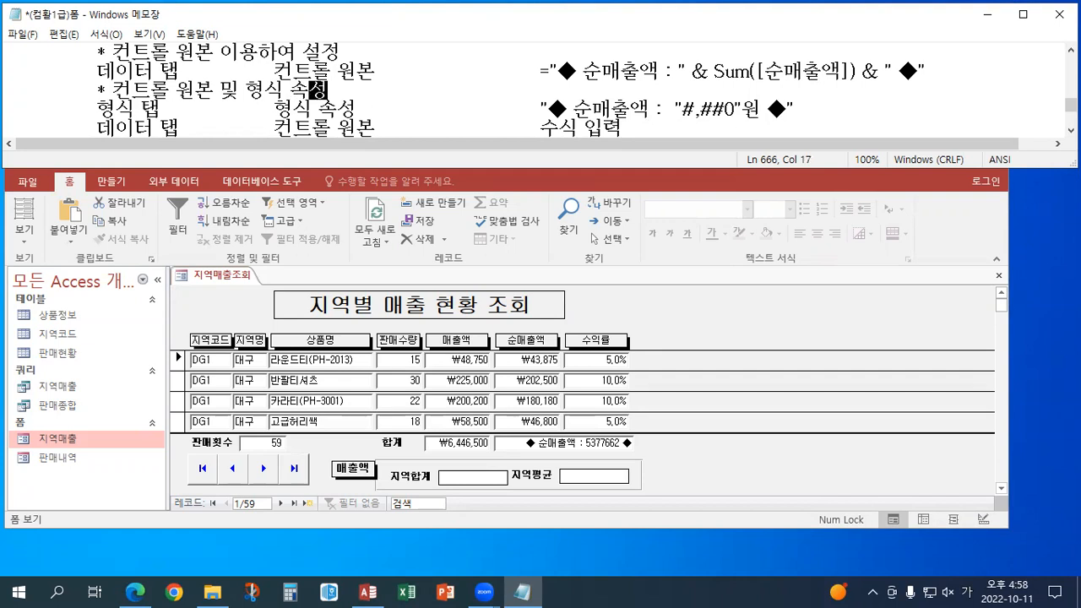
click(222, 53)
text(속성)
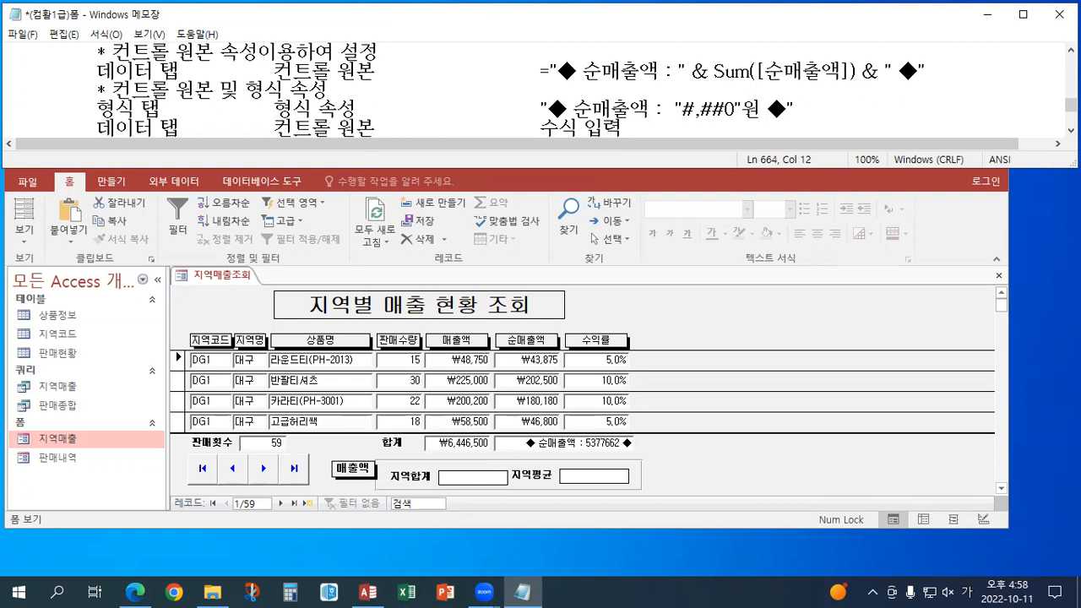
Step: Space 속성 from 이용하여 in the first heading and extend the second heading with "이용하여 설정"
key(Down)
key(Right)
key(Down)
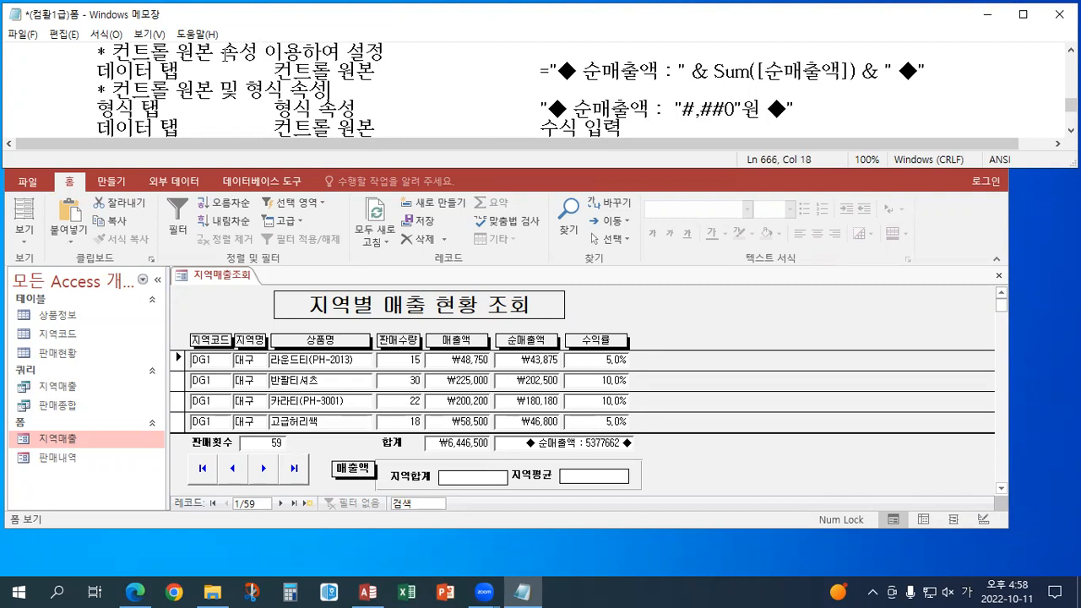
text(이요)
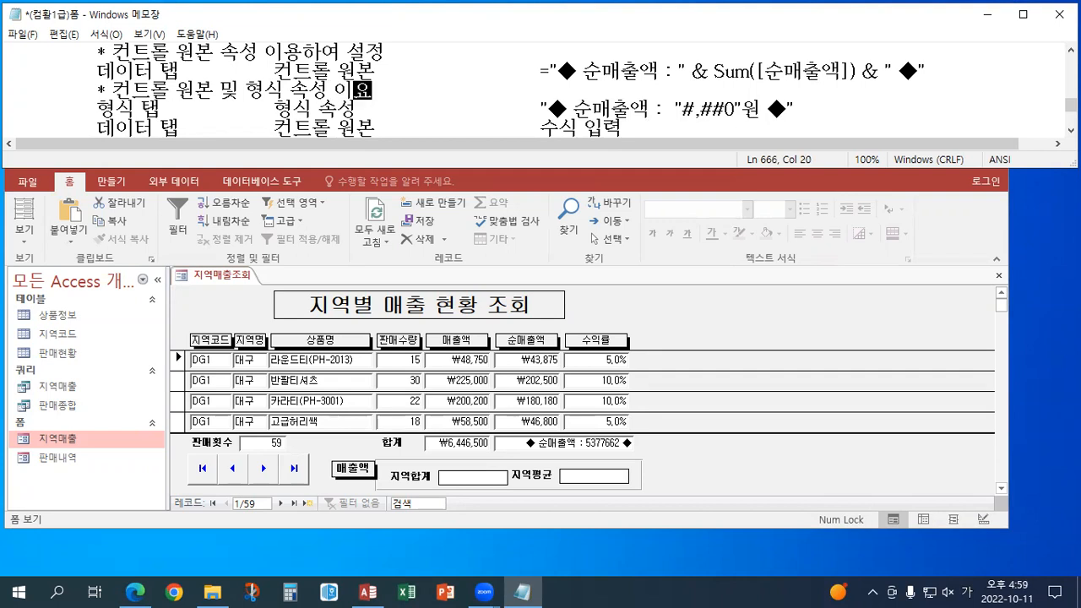
text(ㅇ하여 설정)
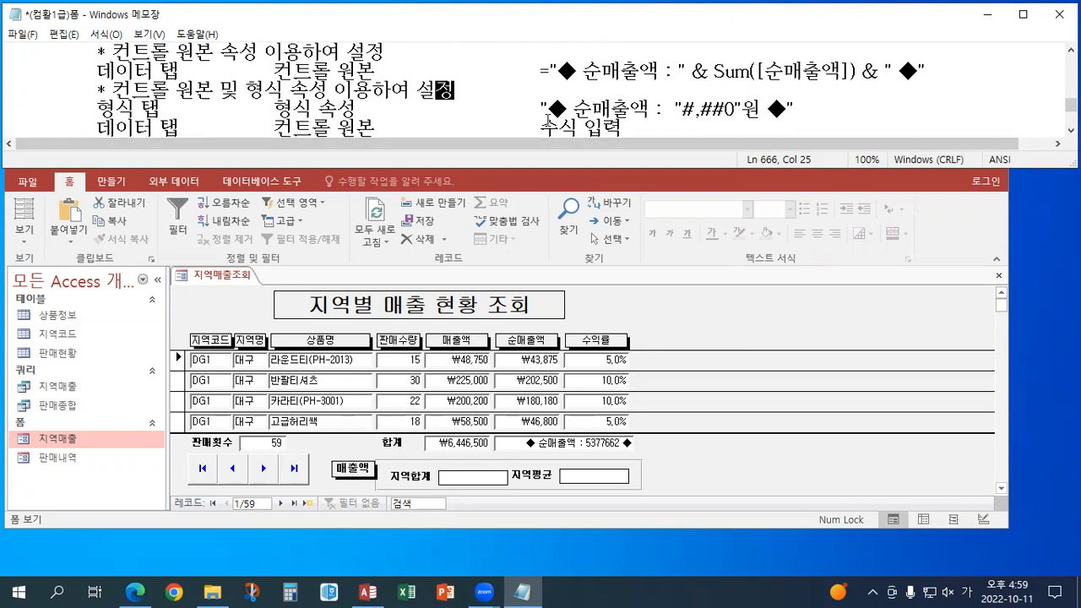
Step: Review the 컨트롤 원본 line and its Sum([순매출액]) part, and return the form to Design View in Access
drag(278, 72, 373, 73)
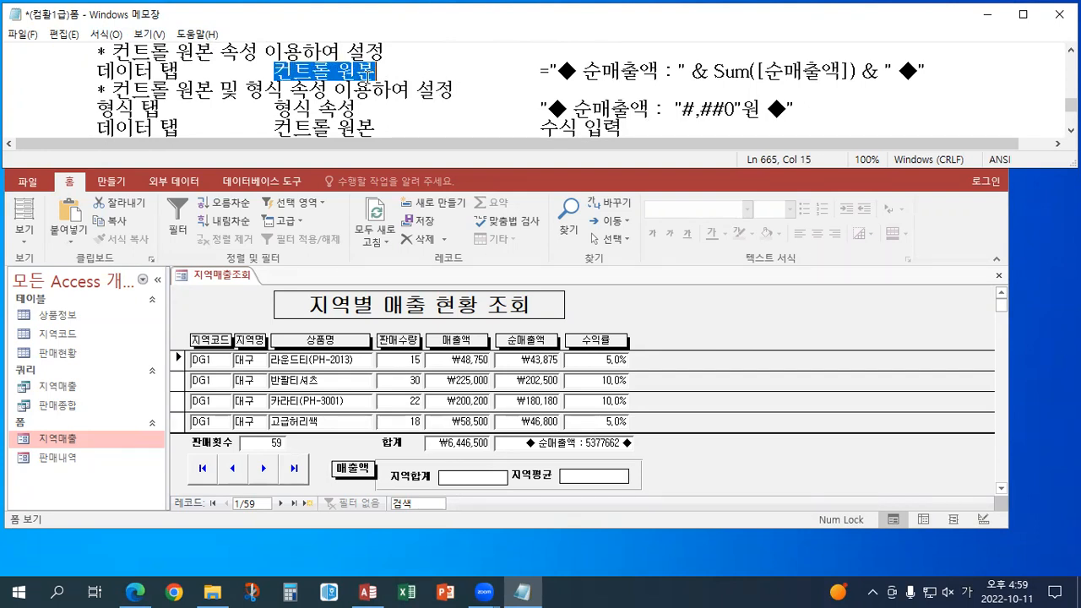
click(374, 72)
drag(715, 71, 855, 65)
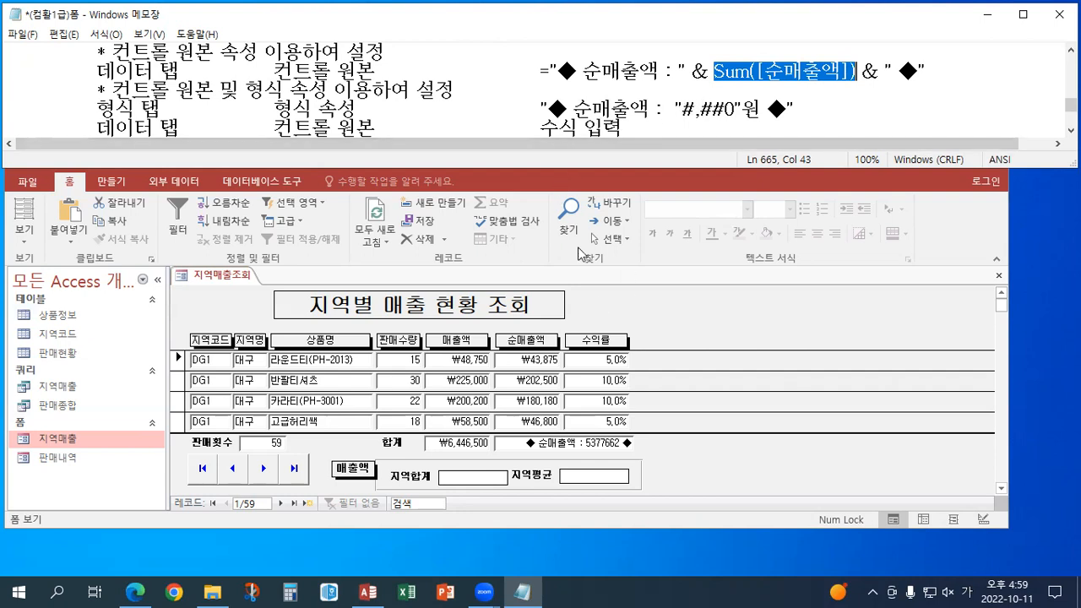
click(467, 181)
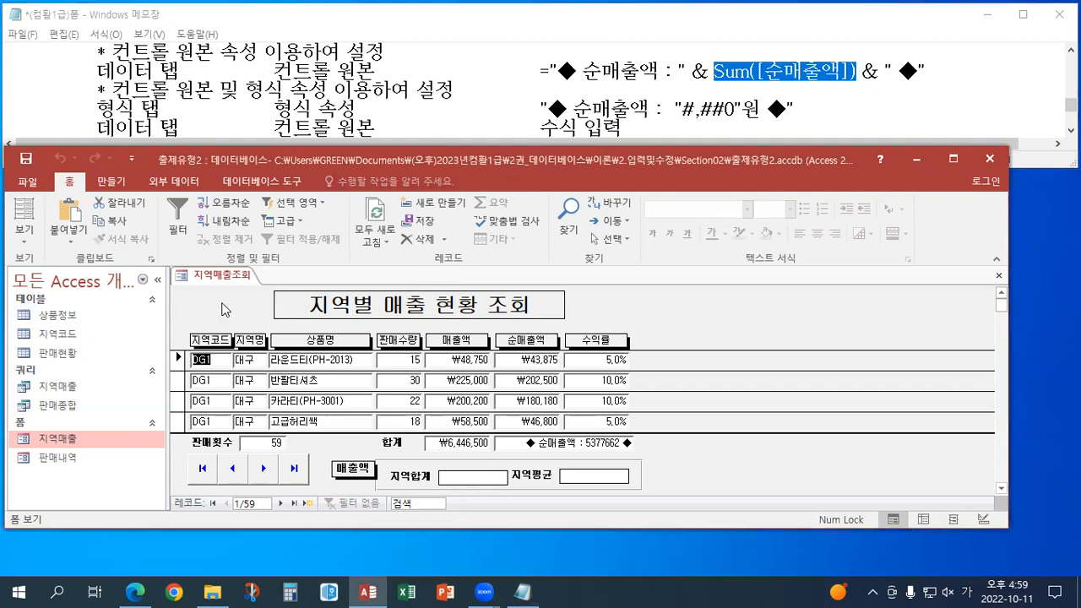
click(25, 245)
click(51, 374)
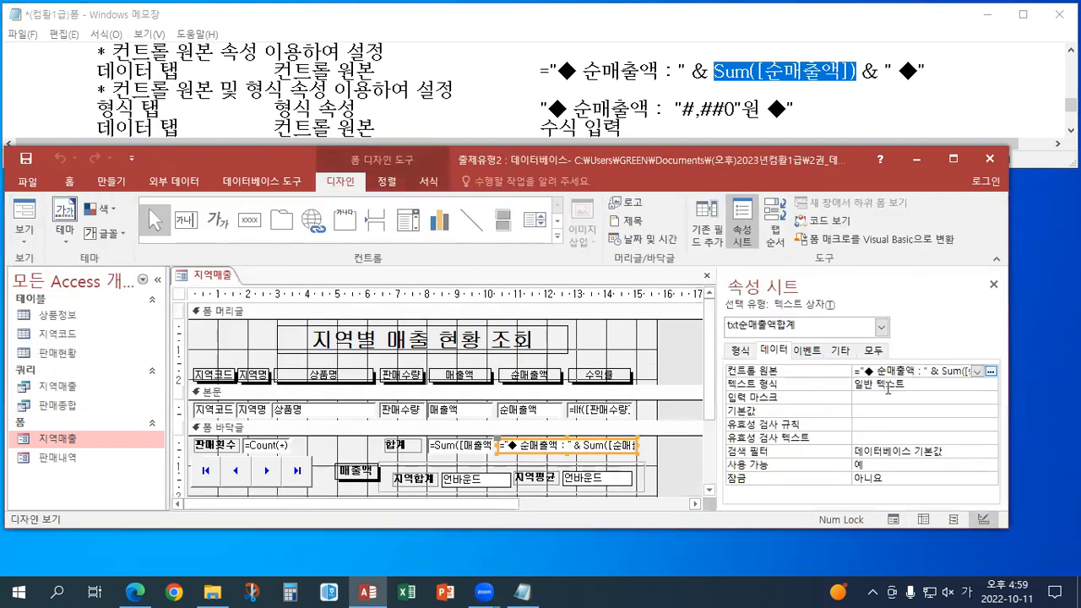
Step: Replace the control source of the txt순매출액합계 text box with =Sum([순매출액])
click(853, 373)
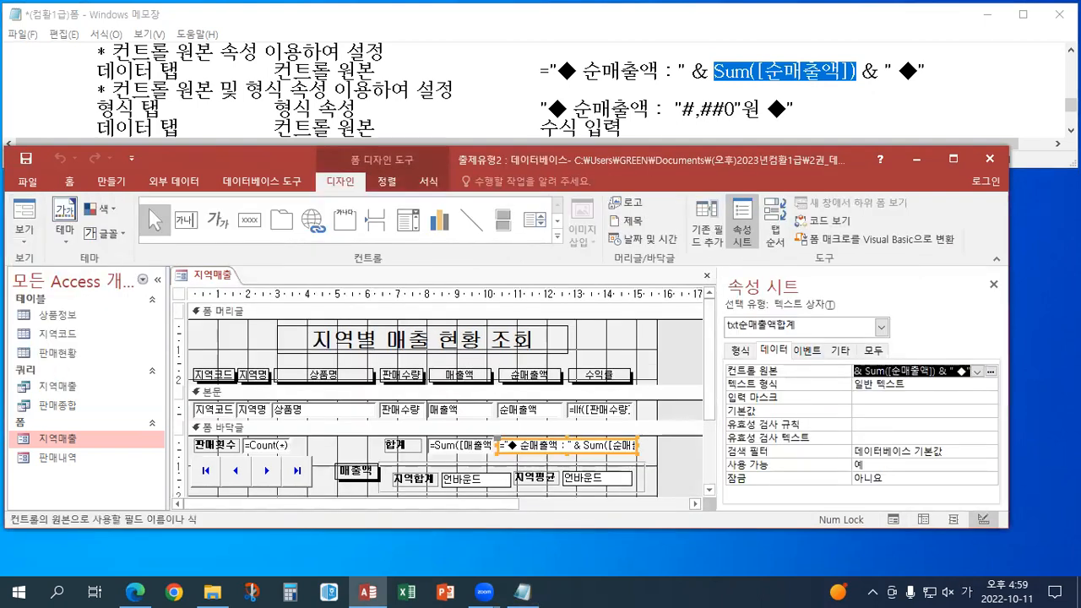
text(=)
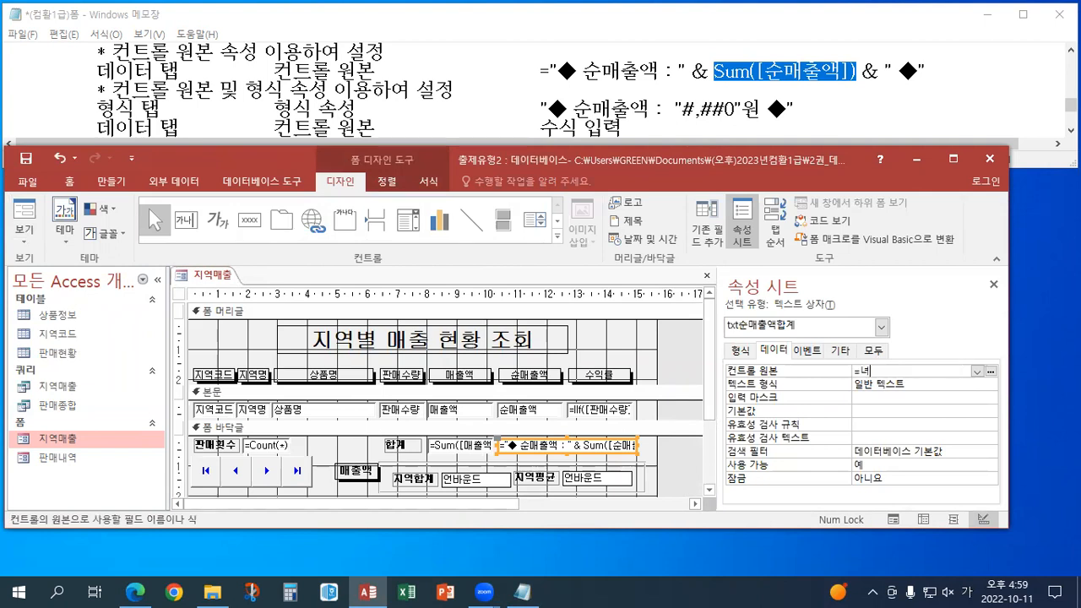
text(sum(p[)
key(BackSpace)
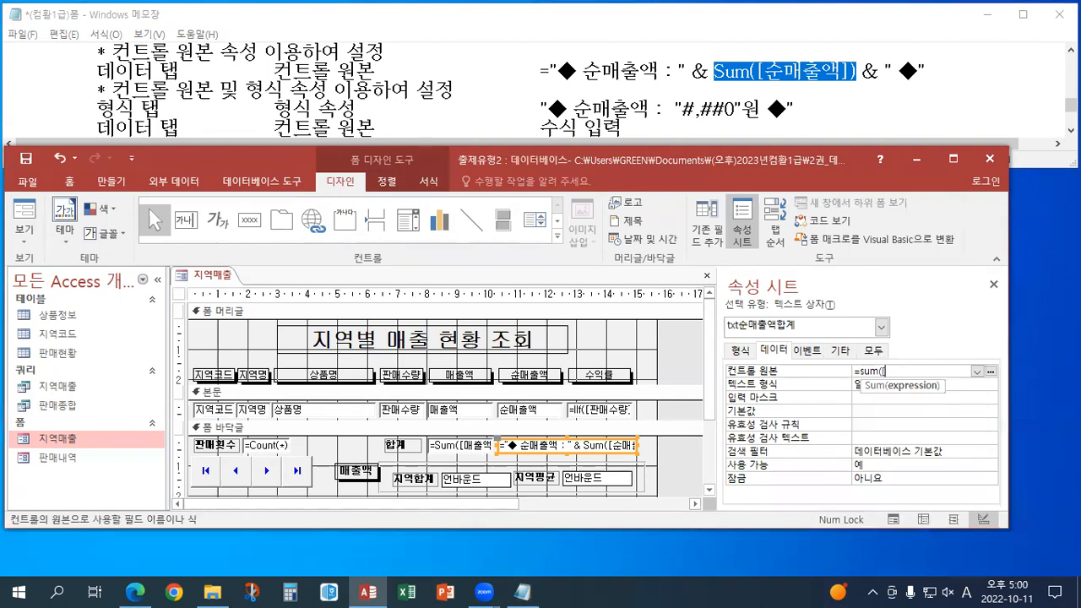
text(tns순매출ㅇ)
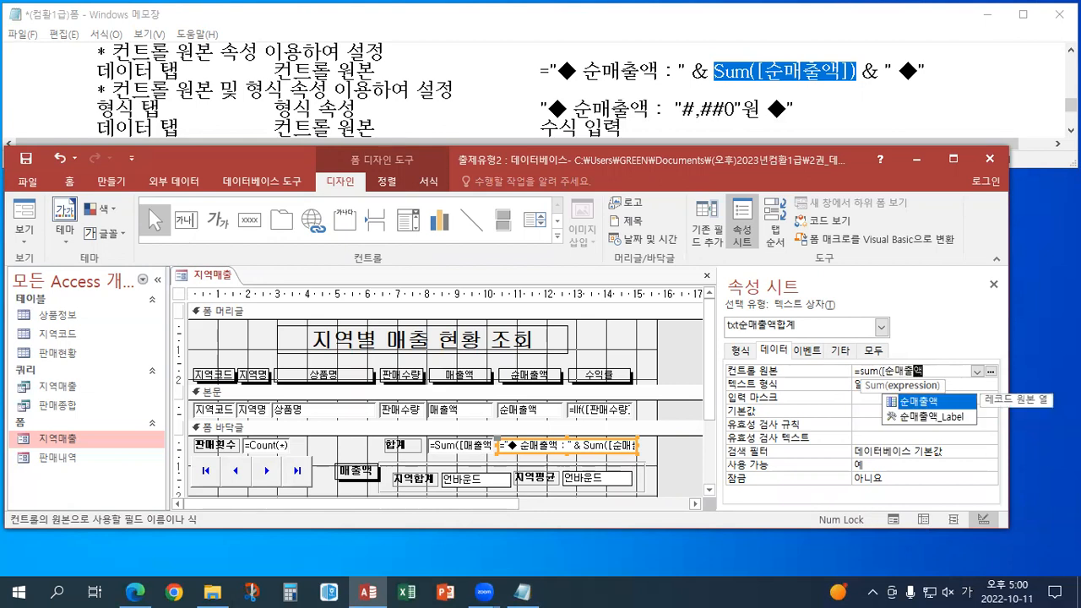
text(]))
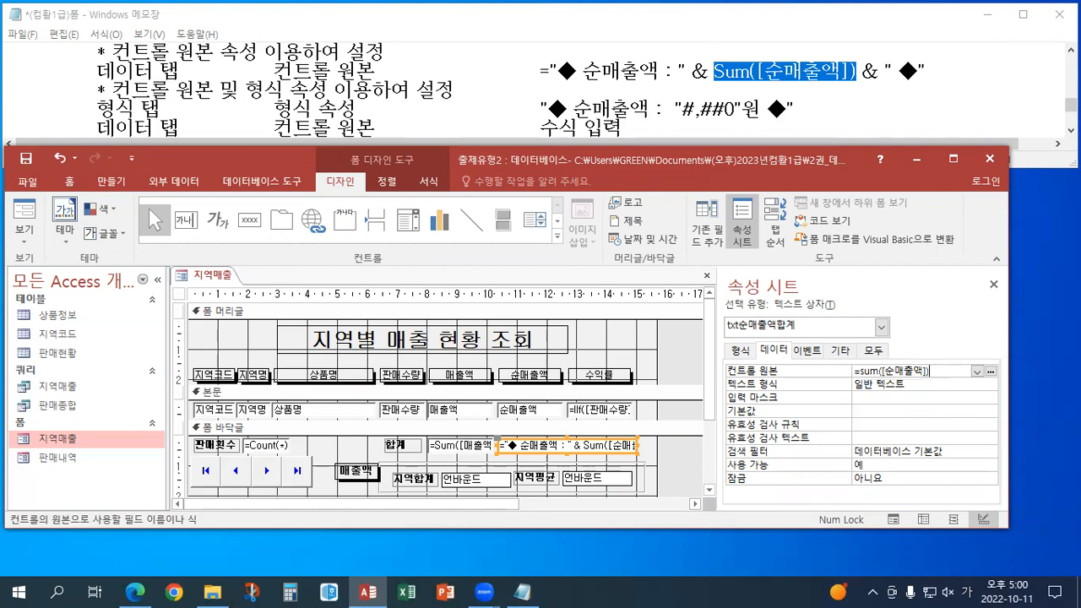
key(Return)
key(ctrl+c)
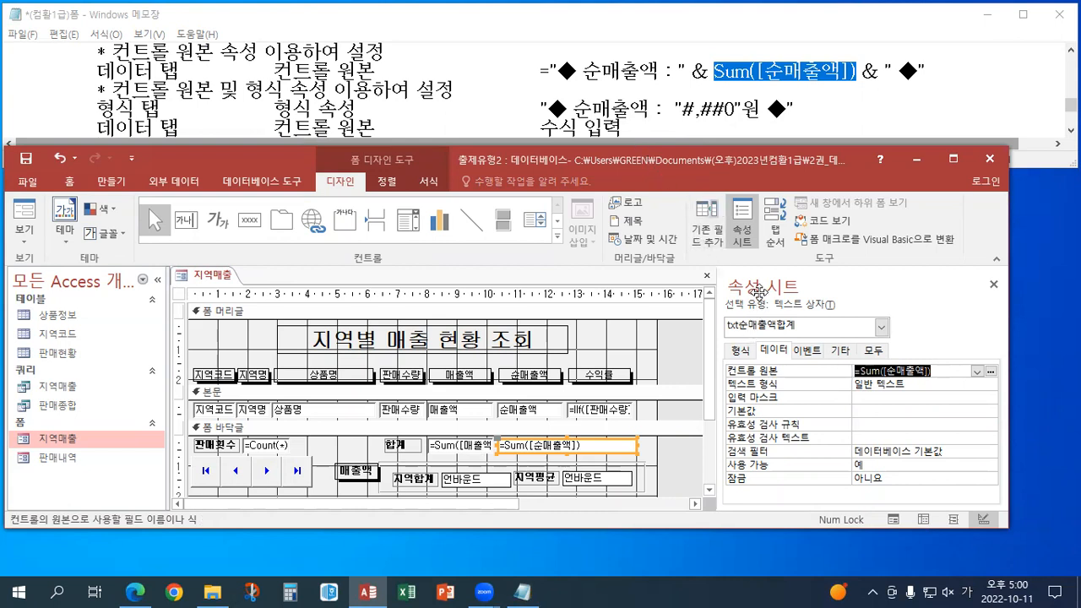
Step: Clear the text box's 형식 property in the enlarged editor and begin the new format with an opening quotation mark and ◆
click(741, 353)
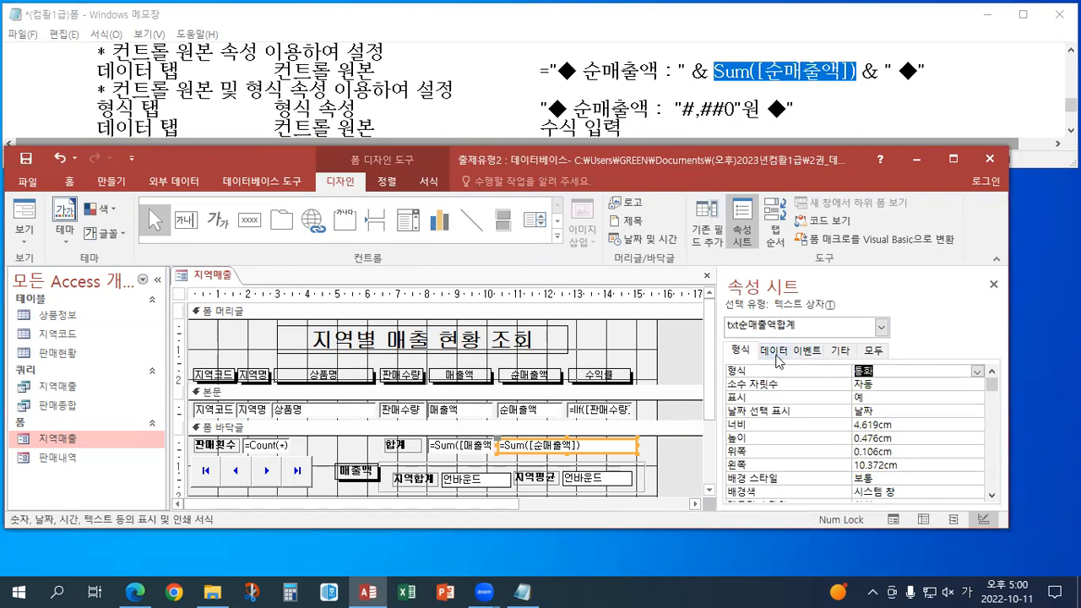
click(878, 369)
key(shift+F2)
key(Delete)
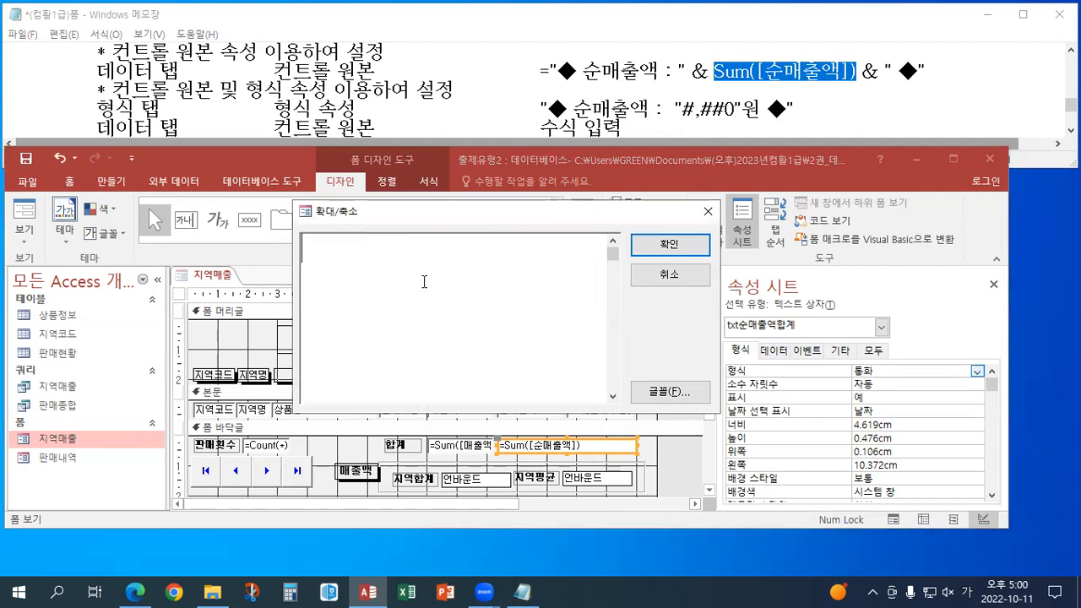
text("ㅁ)
key(Hangul_Hanja)
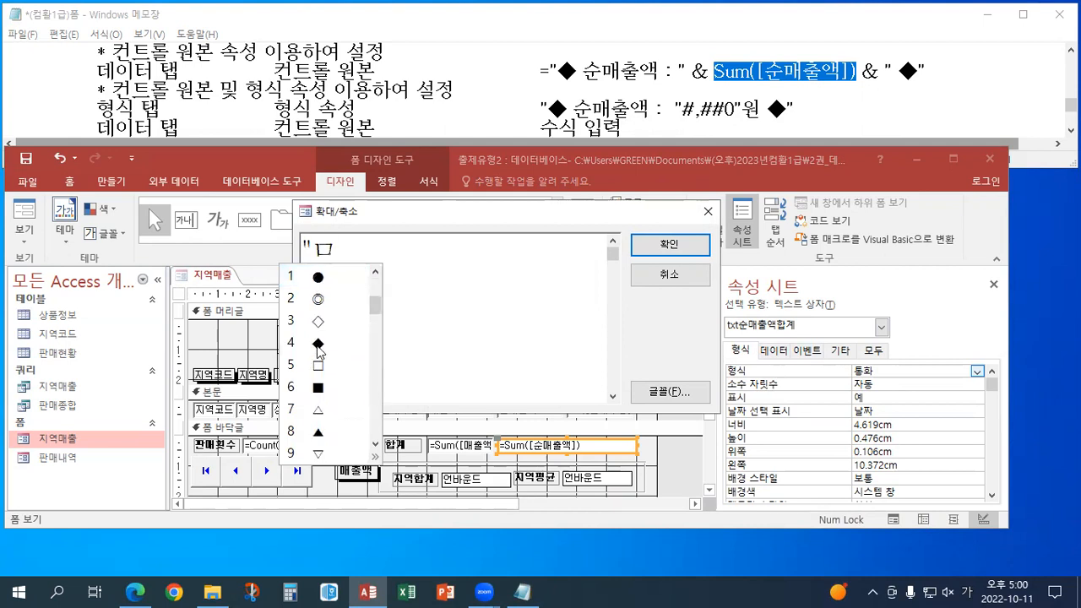
click(318, 342)
Step: Continue the format text after the ◆ symbol with "순매출액 :"
text(tns)
text(\\)
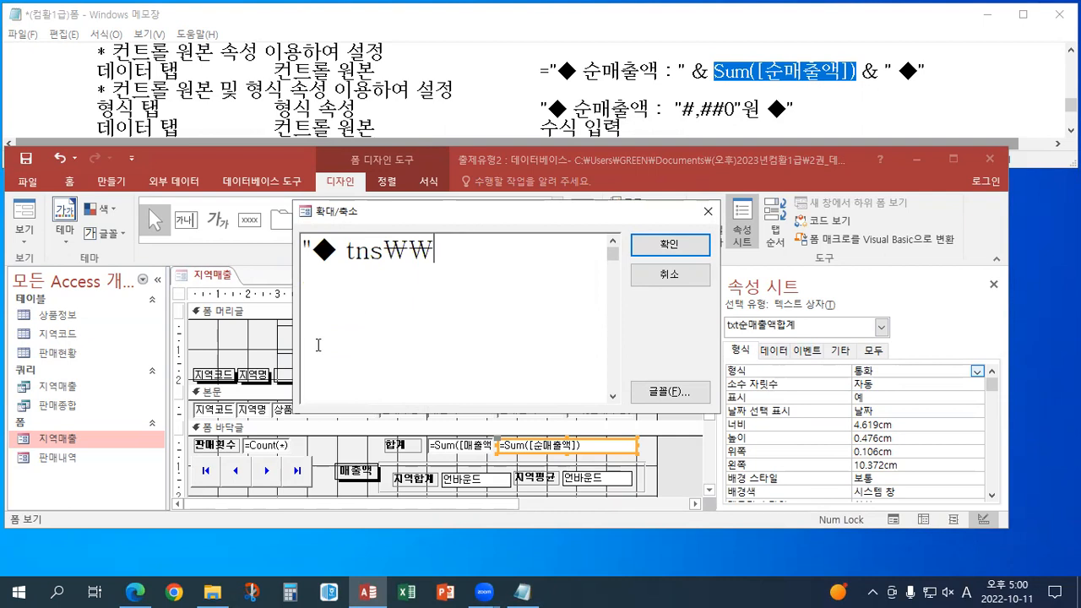
key(BackSpace)
key(BackSpace)
key(BackSpace)
key(BackSpace)
key(BackSpace)
key(Hangul)
text(ㅅ)
key(BackSpace)
key(BackSpace)
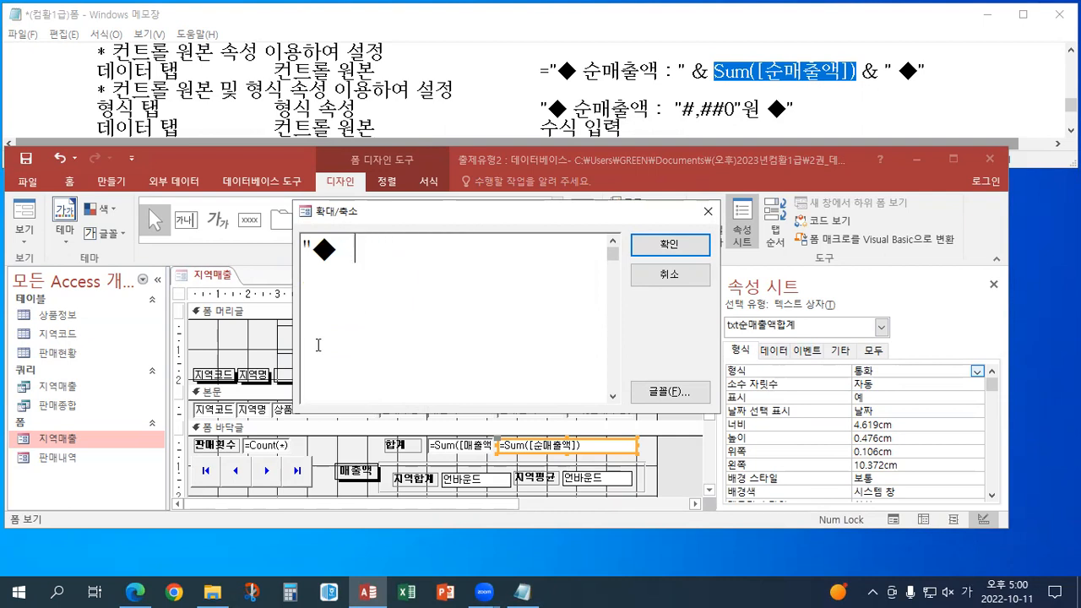
text(순매출액 )
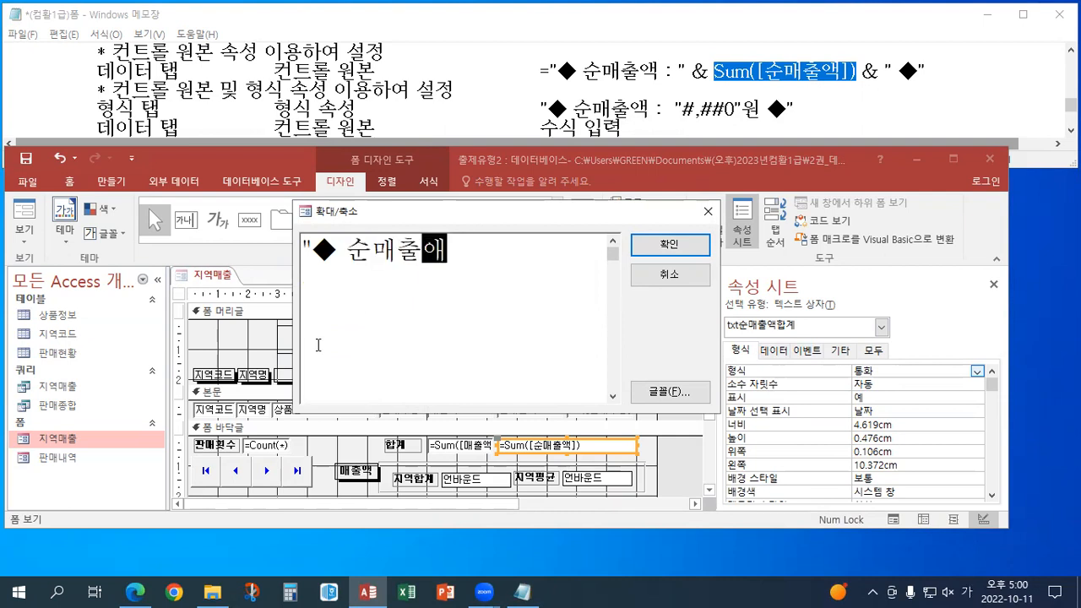
text(:)
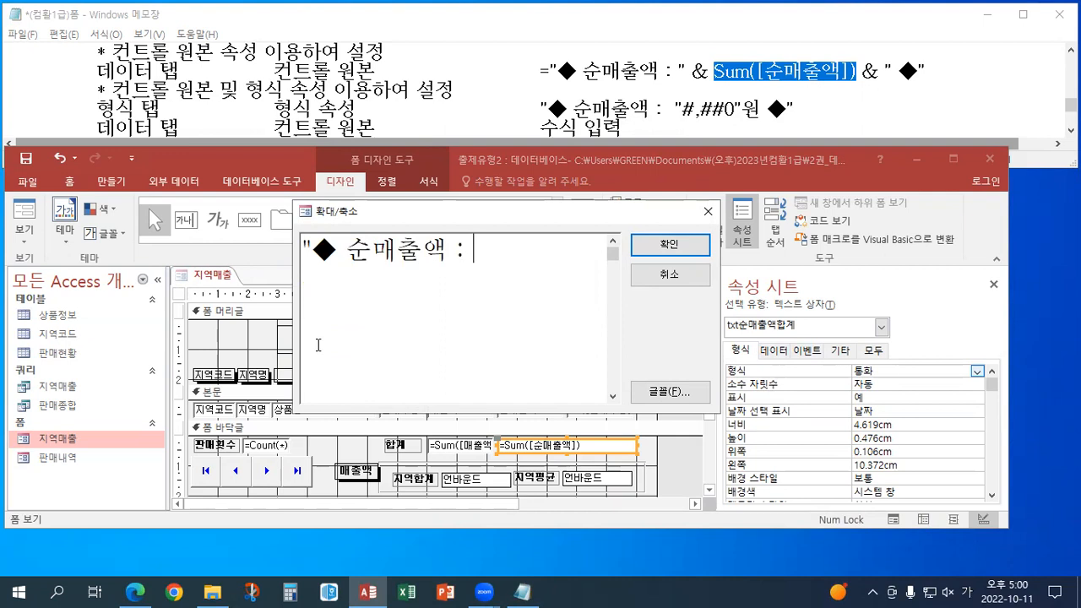
Step: Close the quoted label and add the number code #,##0 followed by "원 to the format
text( ")
key(BackSpace)
text(:)
key(BackSpace)
text("#,##0)
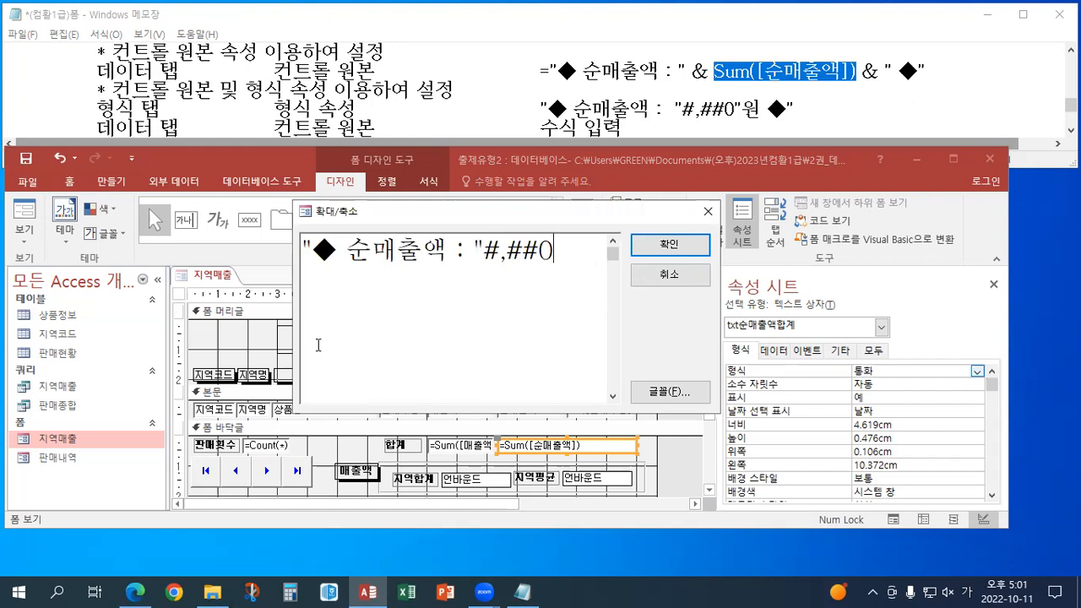
text(")
key(Hangul)
text(d)
key(BackSpace)
key(Hangul)
text(원 )
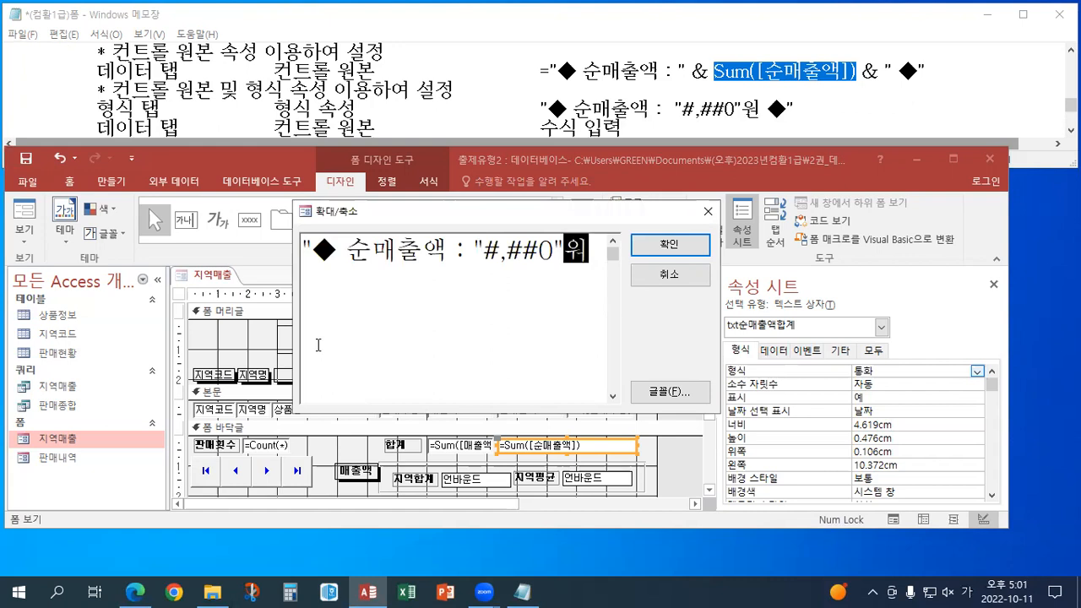
Step: End the format with a ◆ symbol and closing quotation mark, and check its #,##0 part
text(ㅁ)
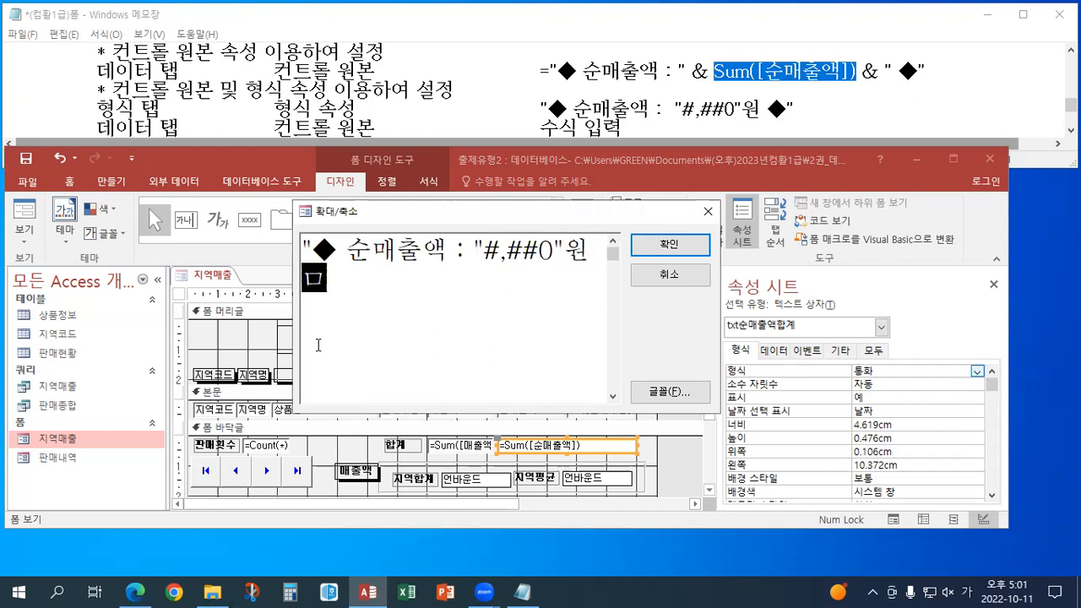
key(Hangul_Hanja)
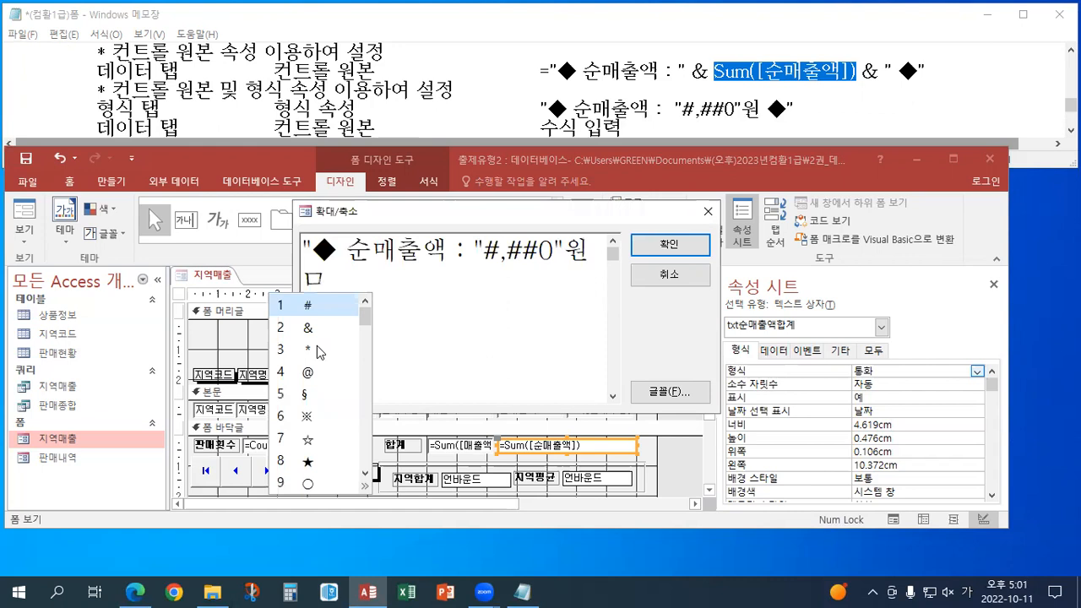
click(369, 460)
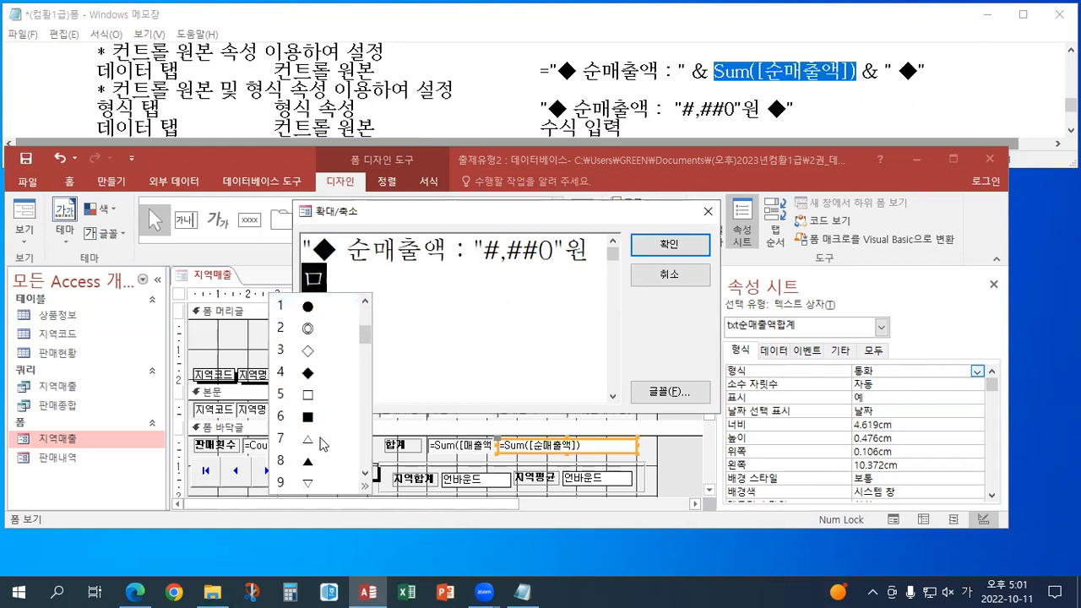
click(310, 371)
text(")
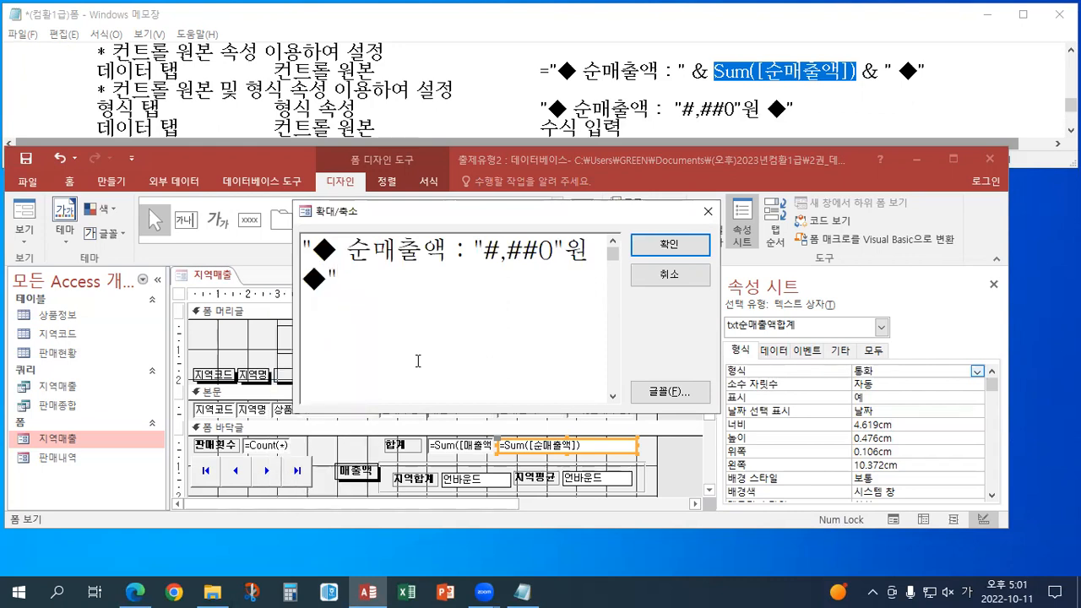
click(485, 250)
drag(485, 251, 553, 252)
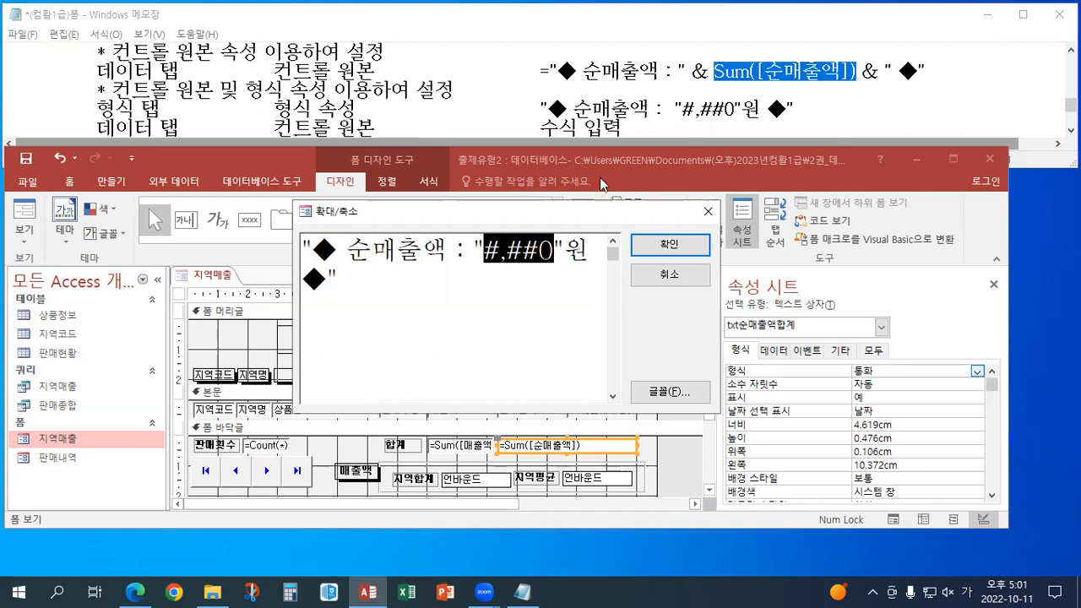
Step: In the Notepad notes, copy Sum([순매출액]) and replace 수식 입력 on the second 컨트롤 원본 line with =Sum([순매출액])
right_click(764, 69)
click(810, 123)
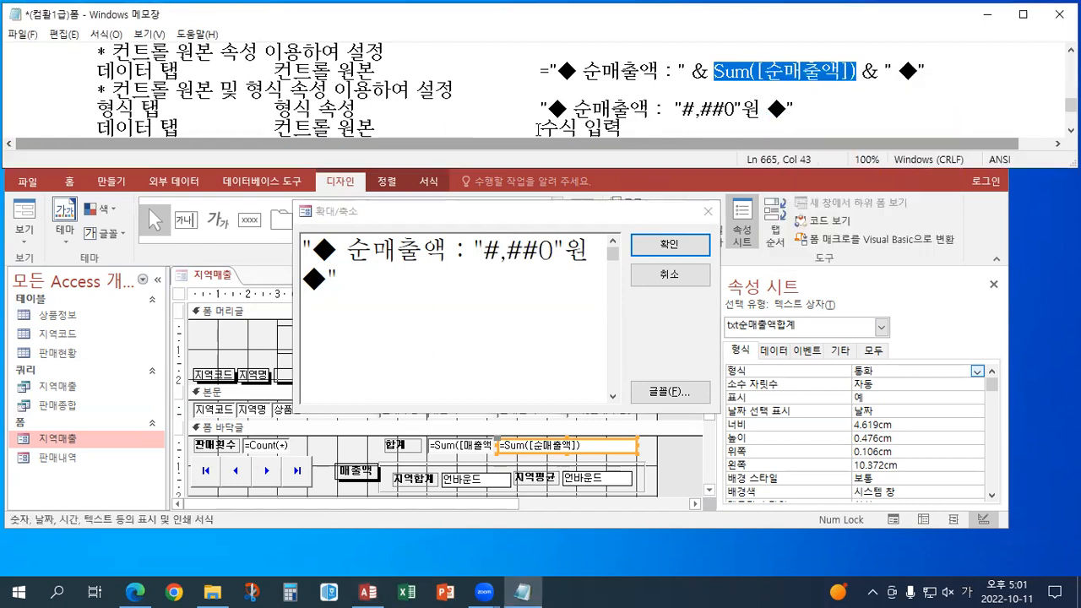
drag(539, 130, 582, 130)
scroll(578, 120, up, 8)
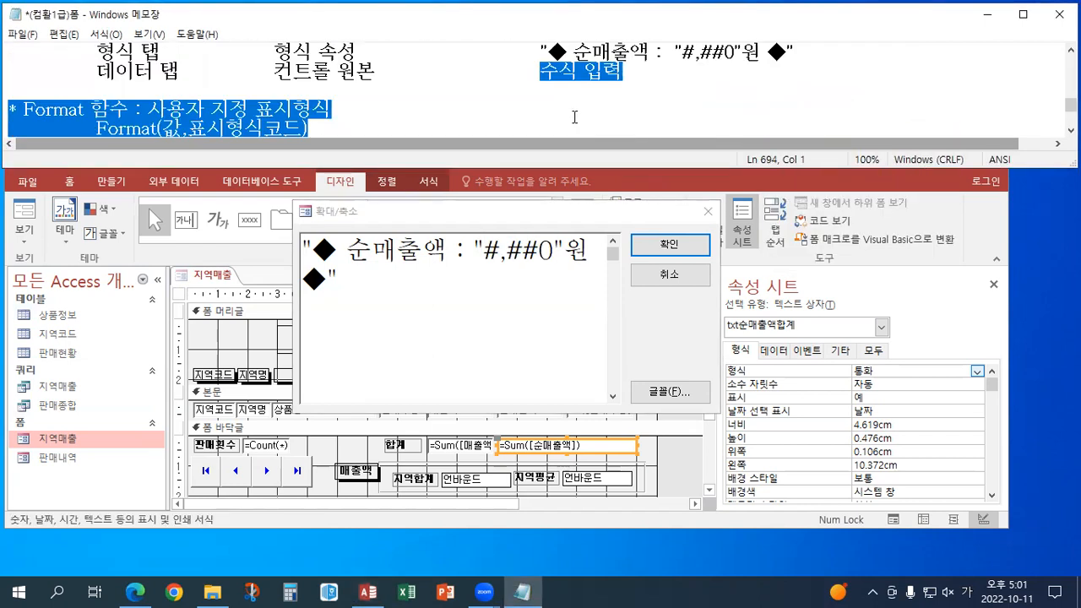
scroll(578, 120, up, 1)
drag(549, 128, 555, 108)
click(549, 90)
double_click(549, 90)
double_click(555, 90)
click(559, 90)
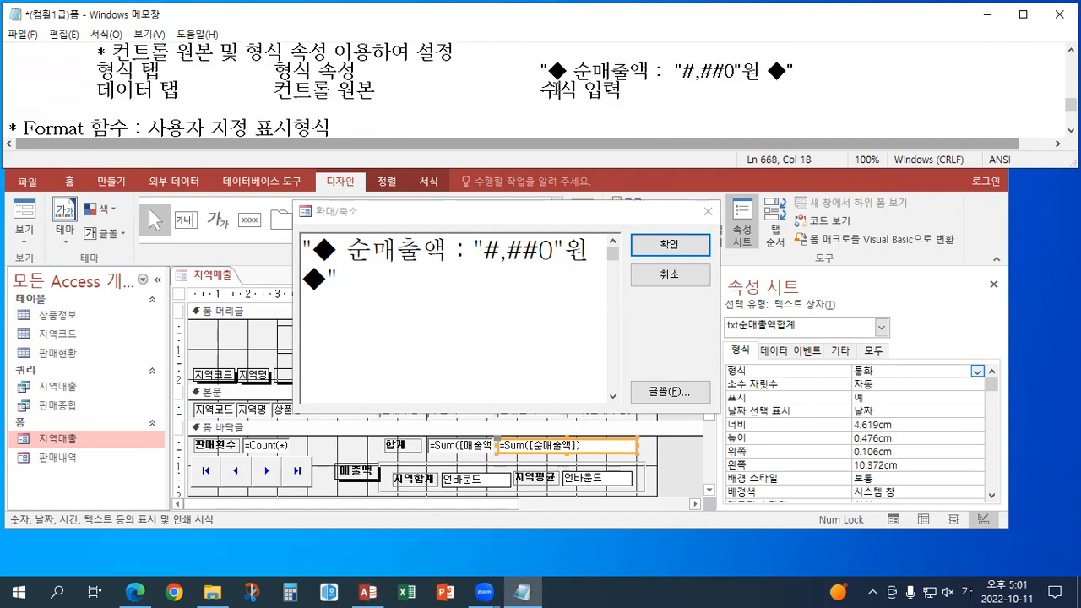
drag(623, 91, 547, 90)
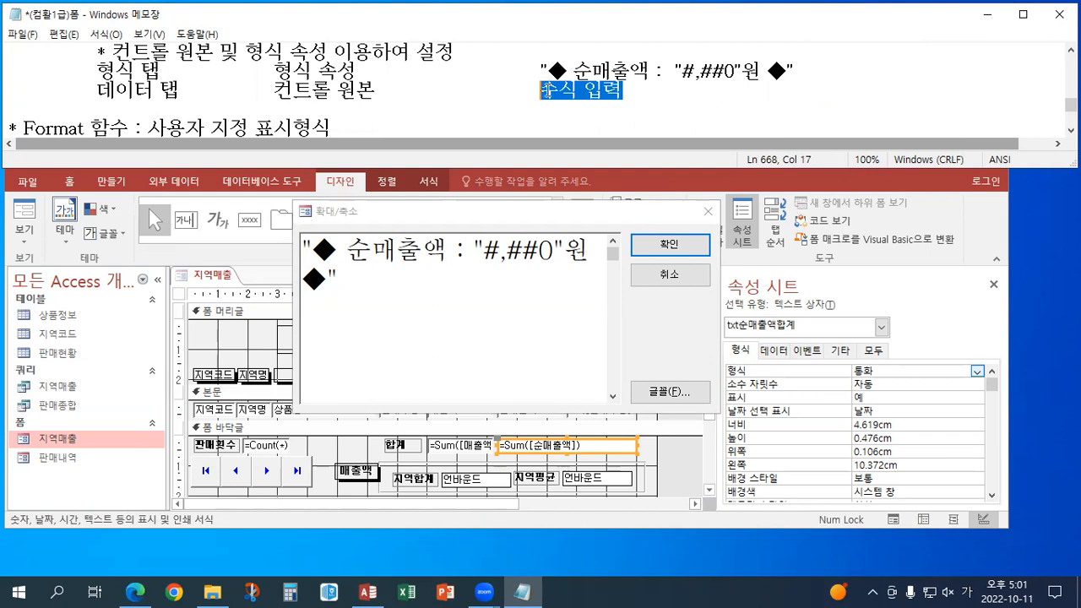
key(ctrl+v)
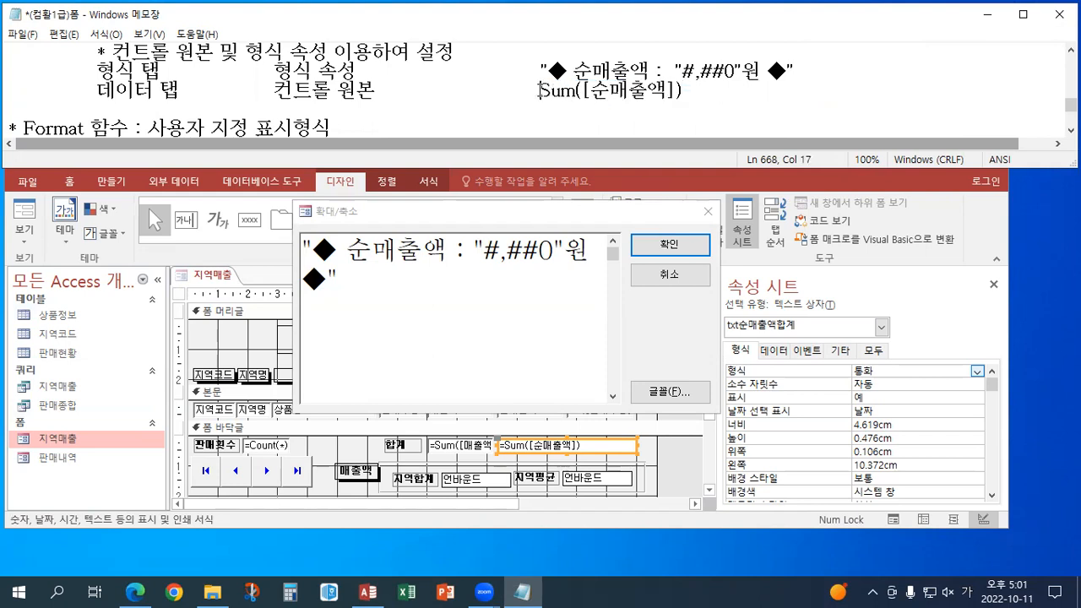
text(=)
scroll(602, 96, up, 1)
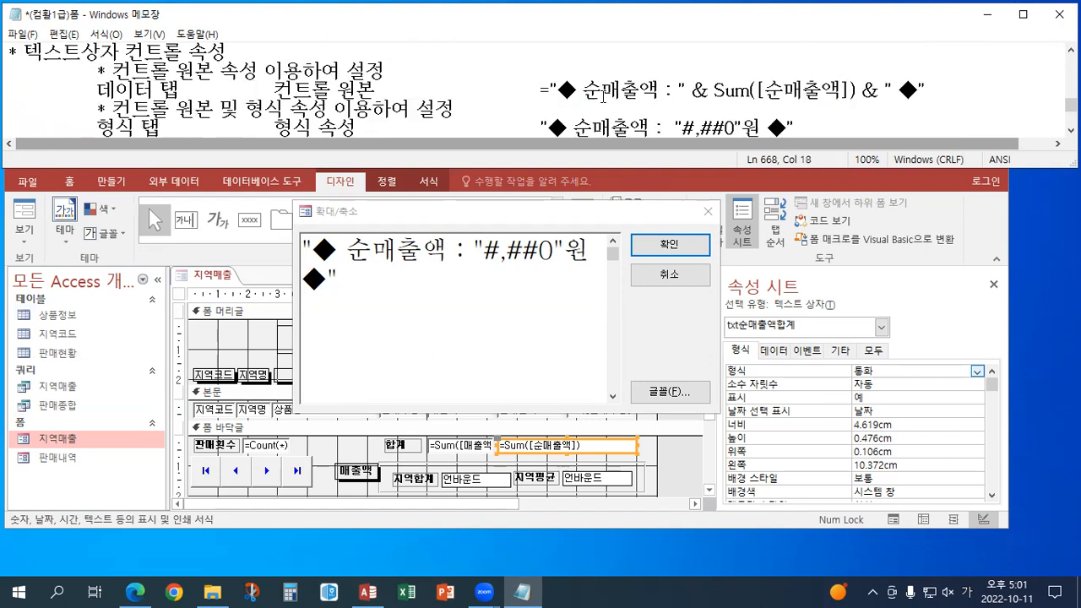
click(1071, 130)
click(797, 109)
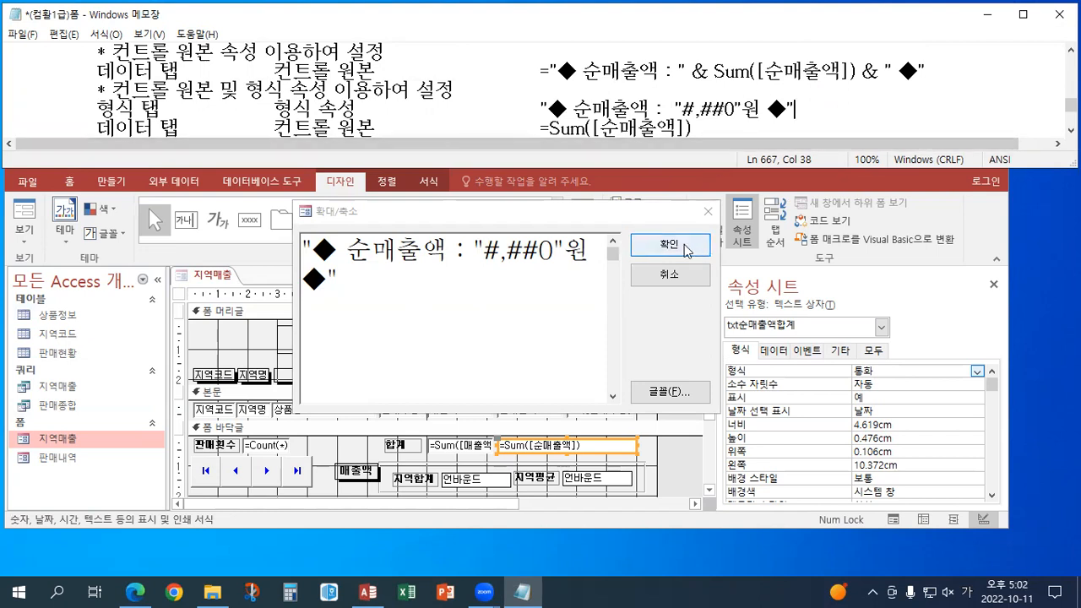
Step: In Access, apply the format "◆ 순매출액 : "#,##0"원 ◆" to the text box and show the form in Form View
click(475, 251)
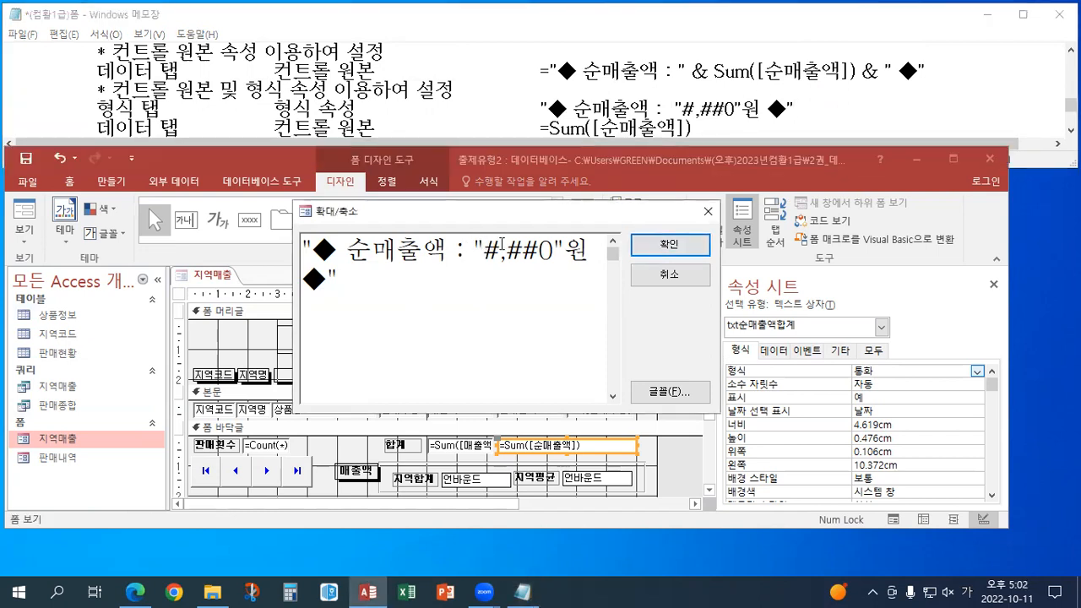
click(677, 246)
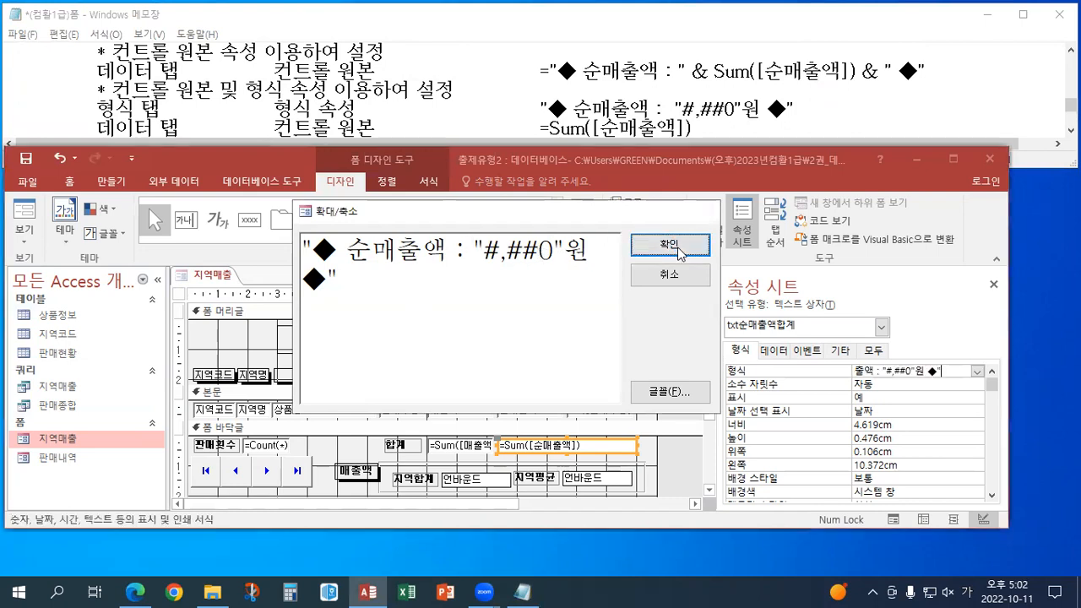
key(Return)
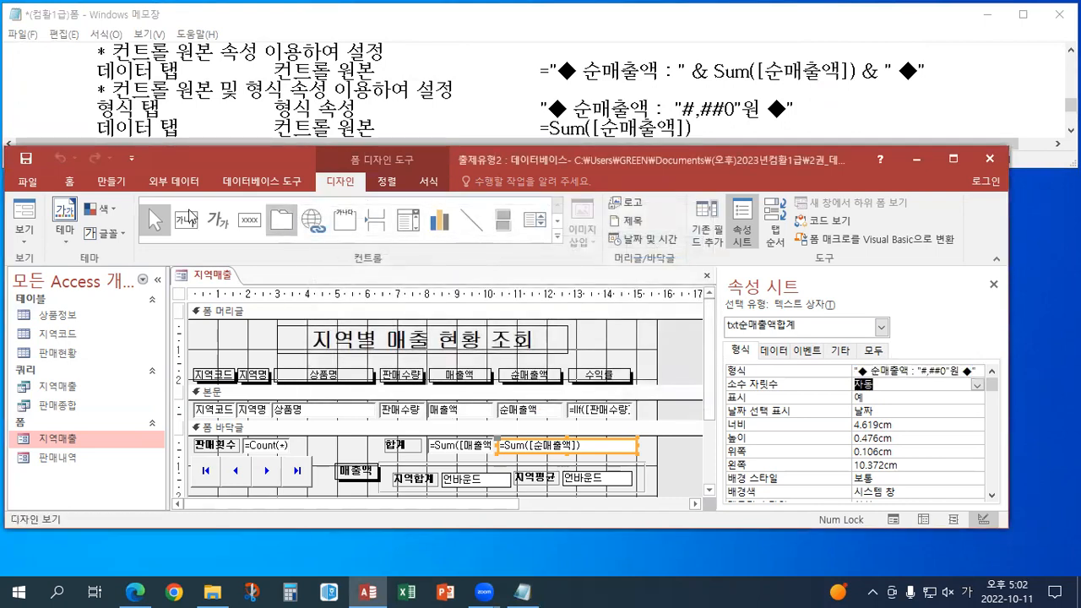
click(24, 230)
click(32, 265)
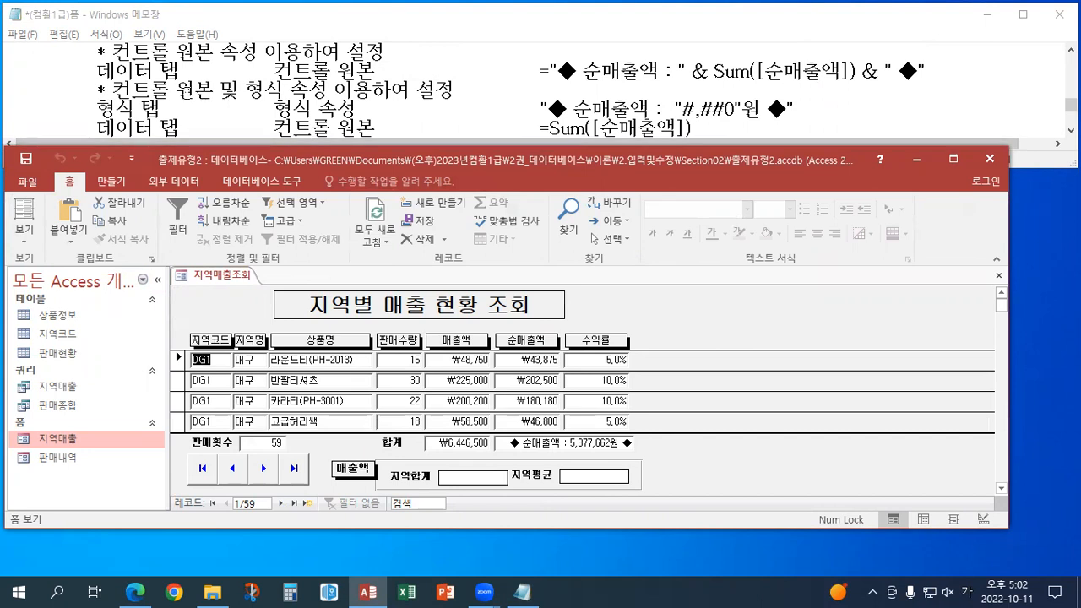
Step: Review the two method headings in the Notepad notes and maximize the notes window
drag(176, 85, 288, 87)
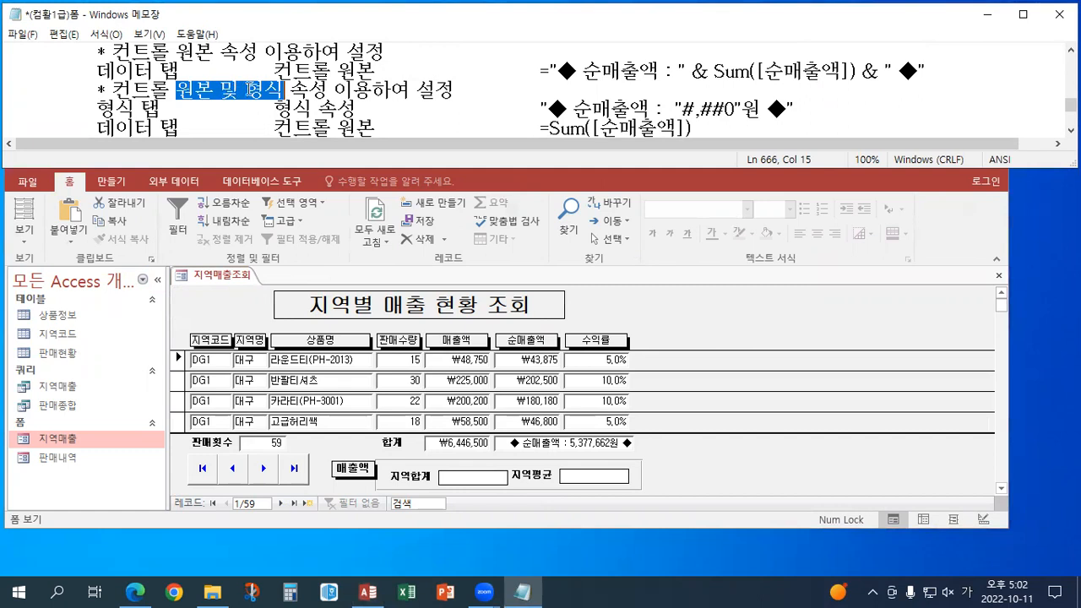
drag(195, 53, 281, 52)
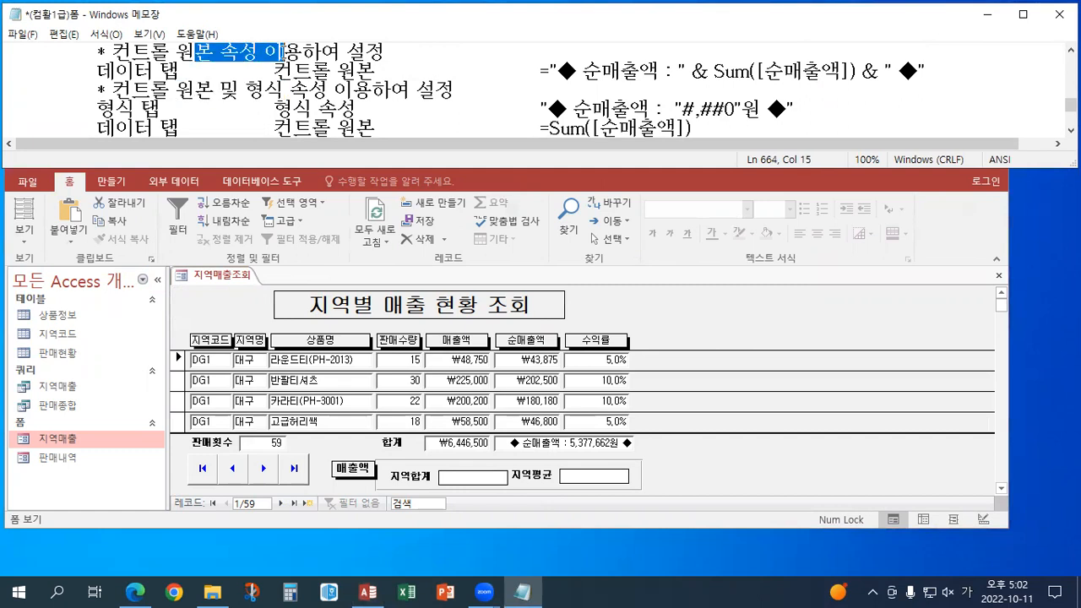
click(281, 52)
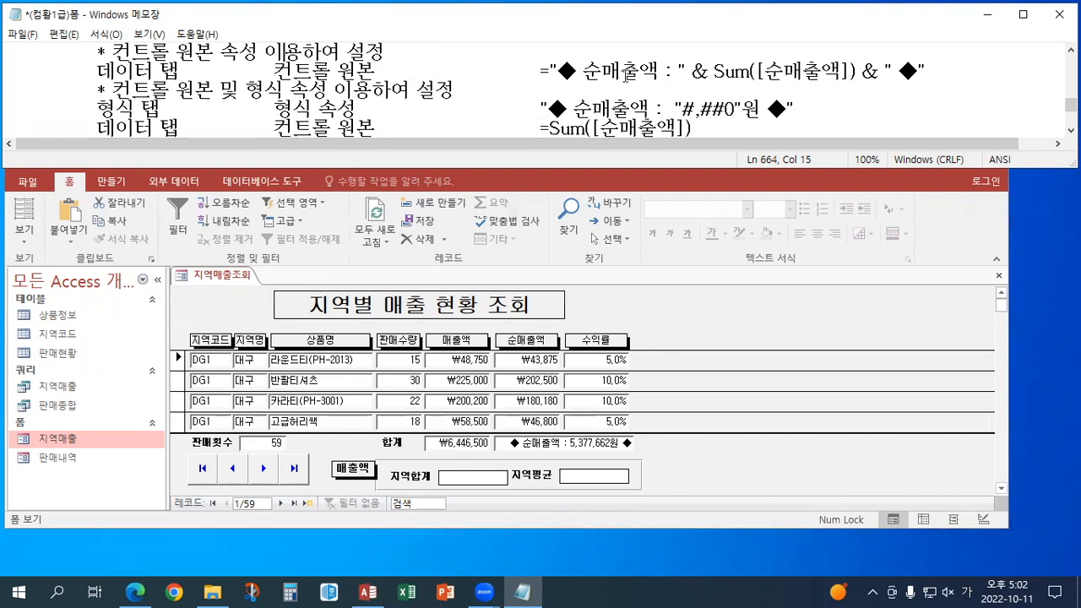
click(746, 59)
double_click(423, 28)
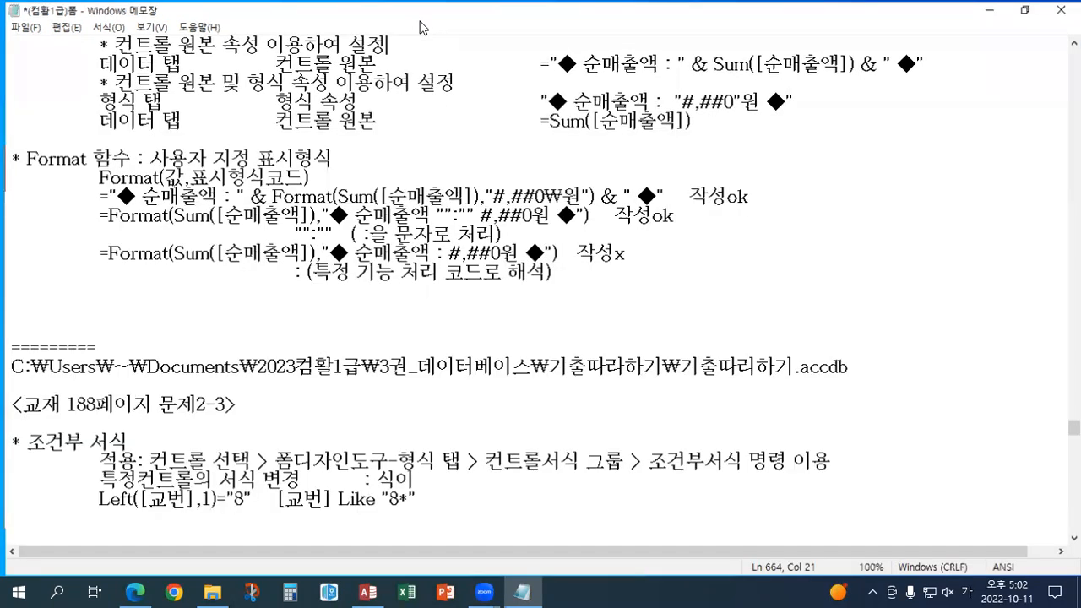
Step: Review the Format 함수 : 사용자 지정 표시형식 heading in the notes, restore the window size and bring its example expressions into view
click(22, 157)
drag(24, 157, 353, 150)
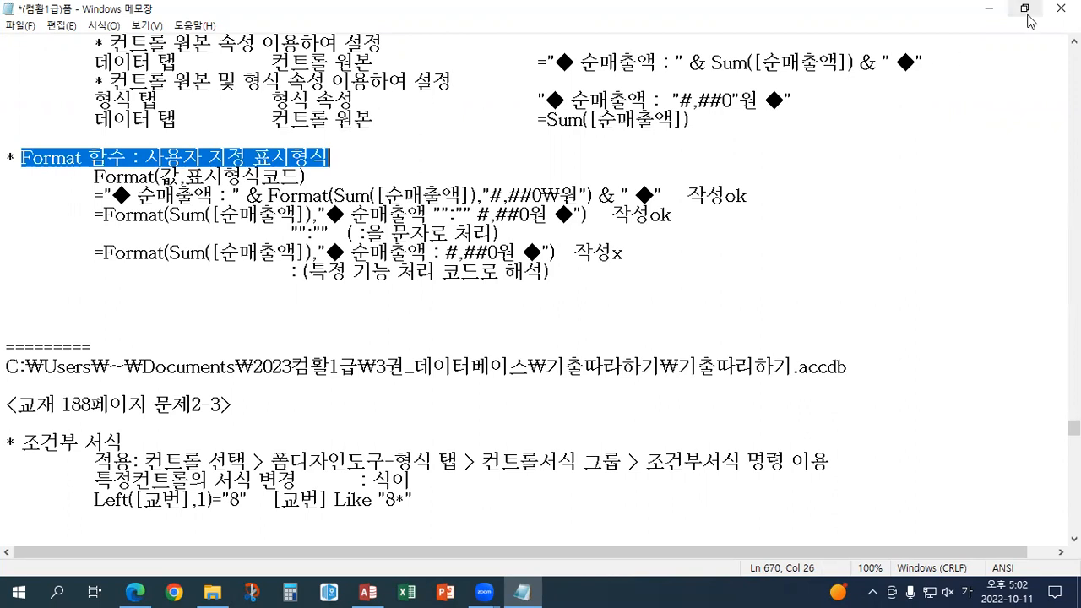
click(1024, 8)
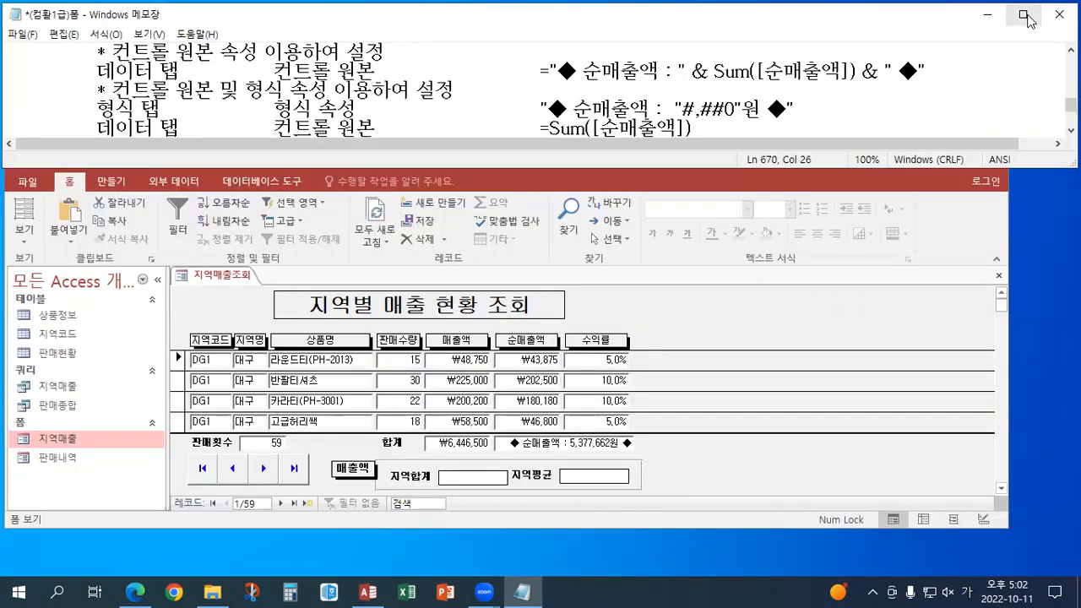
scroll(788, 87, down, 3)
scroll(788, 87, up, 1)
click(788, 87)
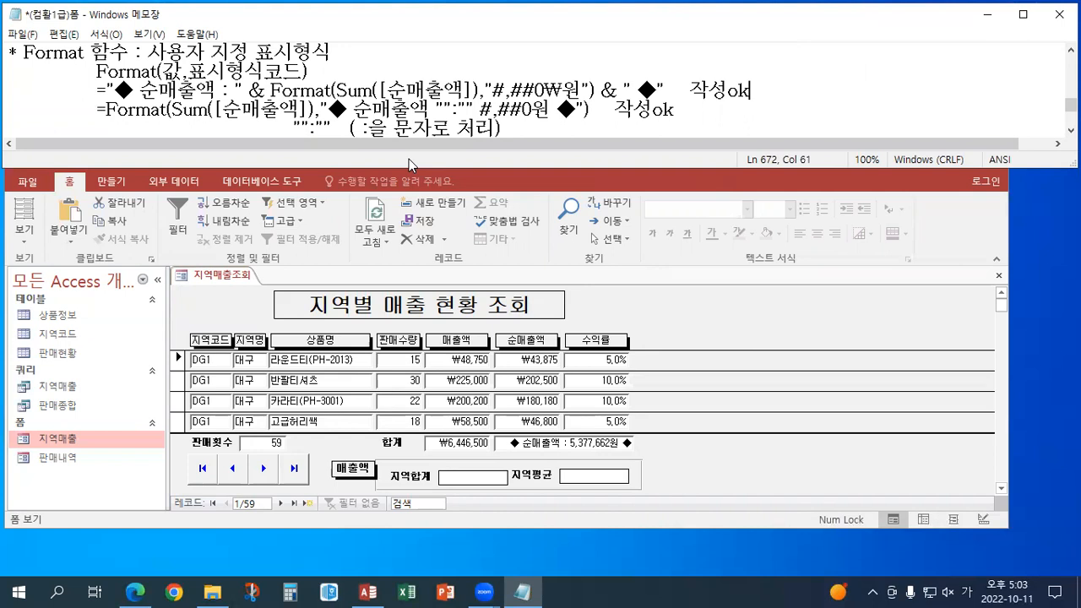
click(24, 248)
click(23, 245)
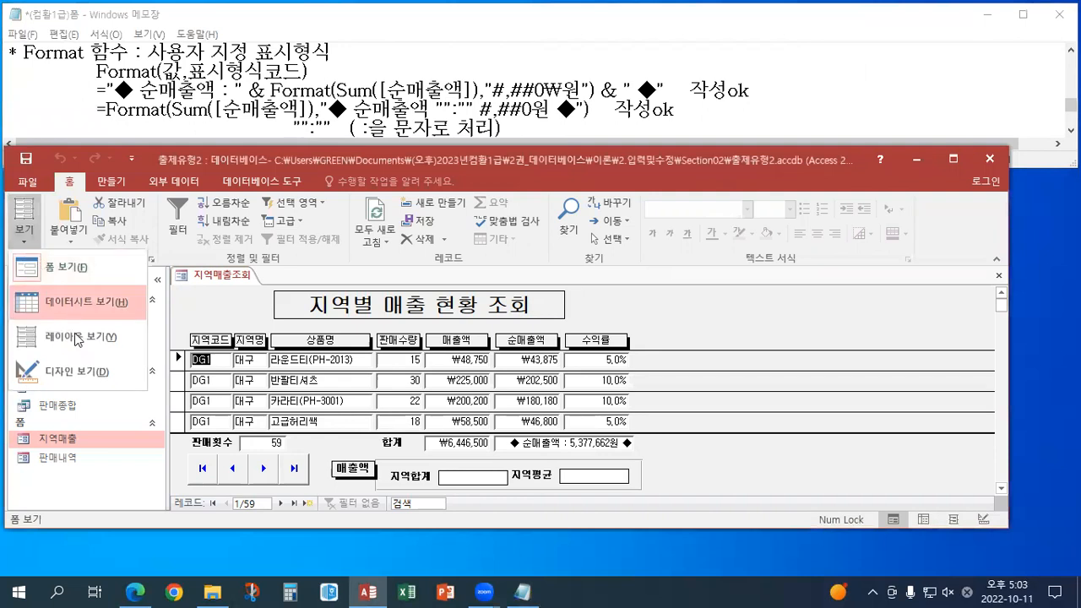
click(455, 437)
click(560, 443)
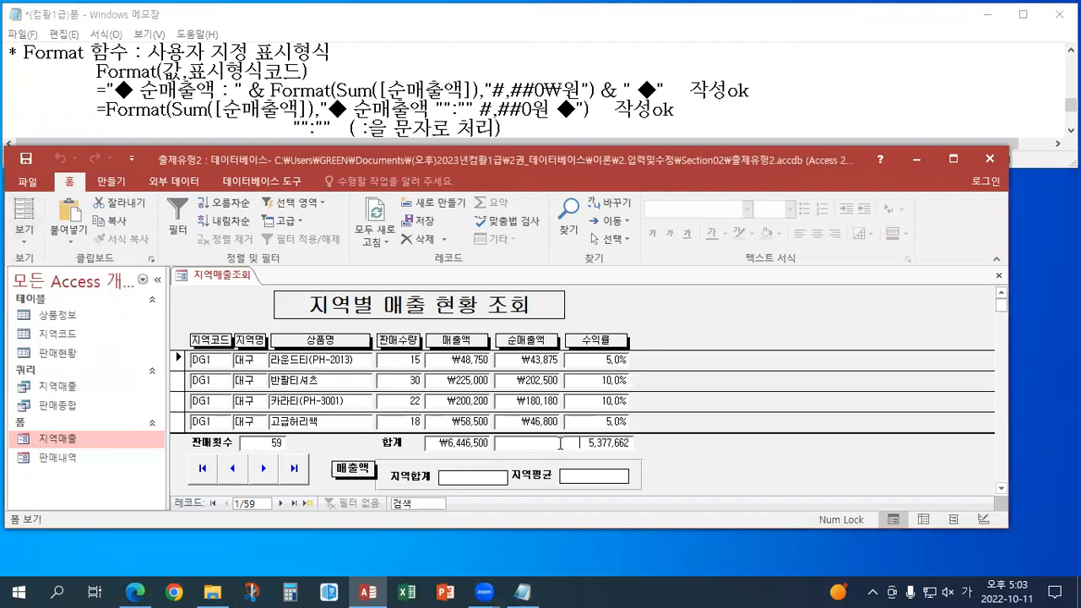
key(shift+F2)
click(596, 366)
click(737, 205)
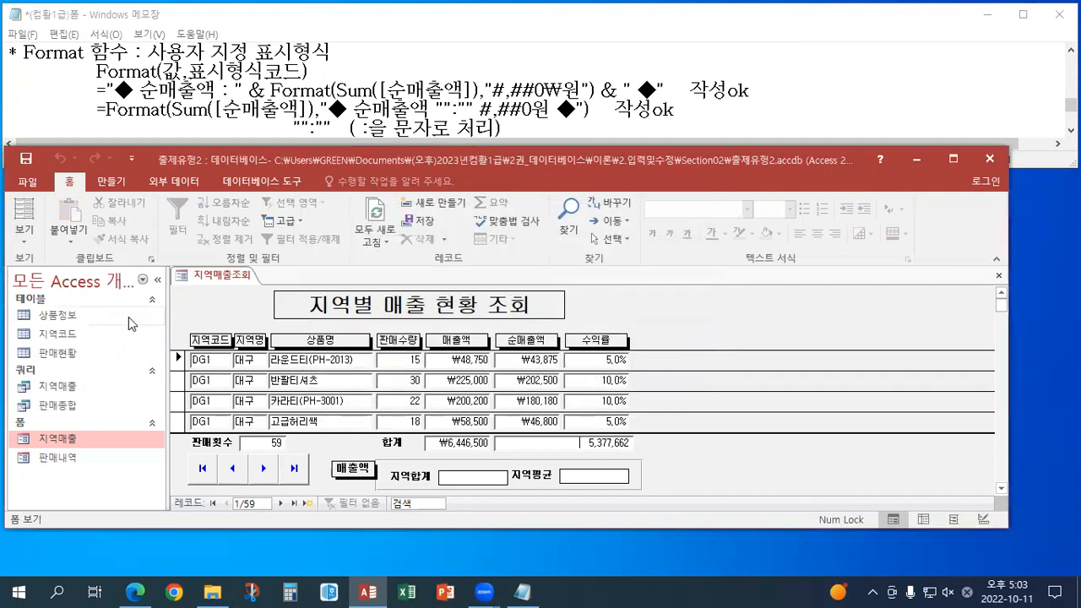
Step: Show the 지역매출 form in Design View and clear the 형식 property of the txt순매출액합계 text box
click(23, 241)
click(83, 372)
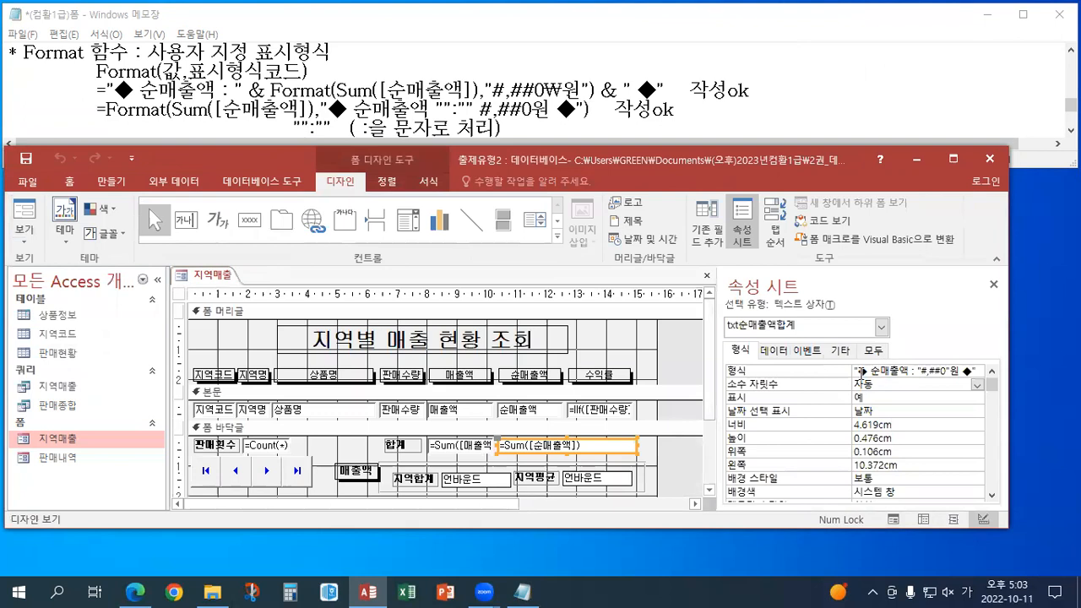
drag(853, 370, 992, 374)
key(Delete)
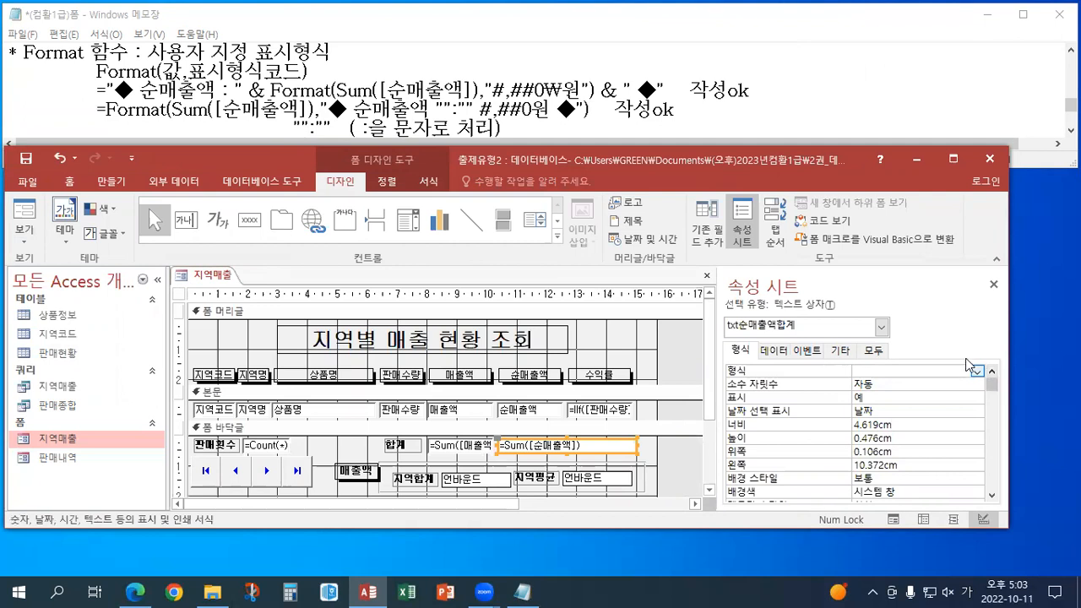
key(Return)
Step: Expand the text box's 컨트롤 원본 for editing and extend it to =format(Sum([순매출액])," with the format string left open
click(773, 350)
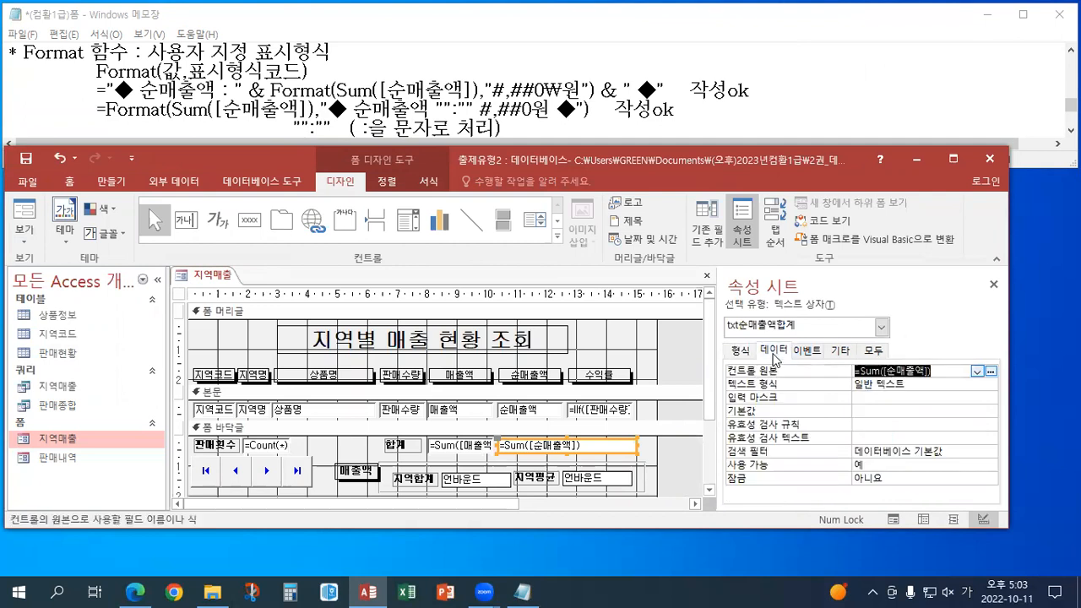
click(862, 370)
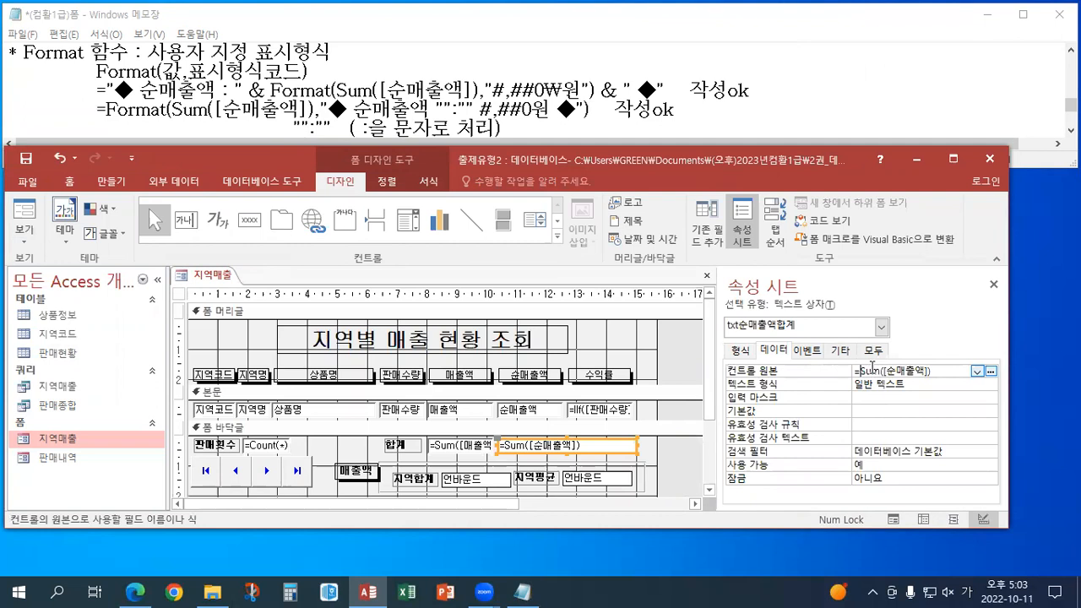
key(shift+F2)
click(318, 254)
drag(318, 254, 546, 242)
click(325, 253)
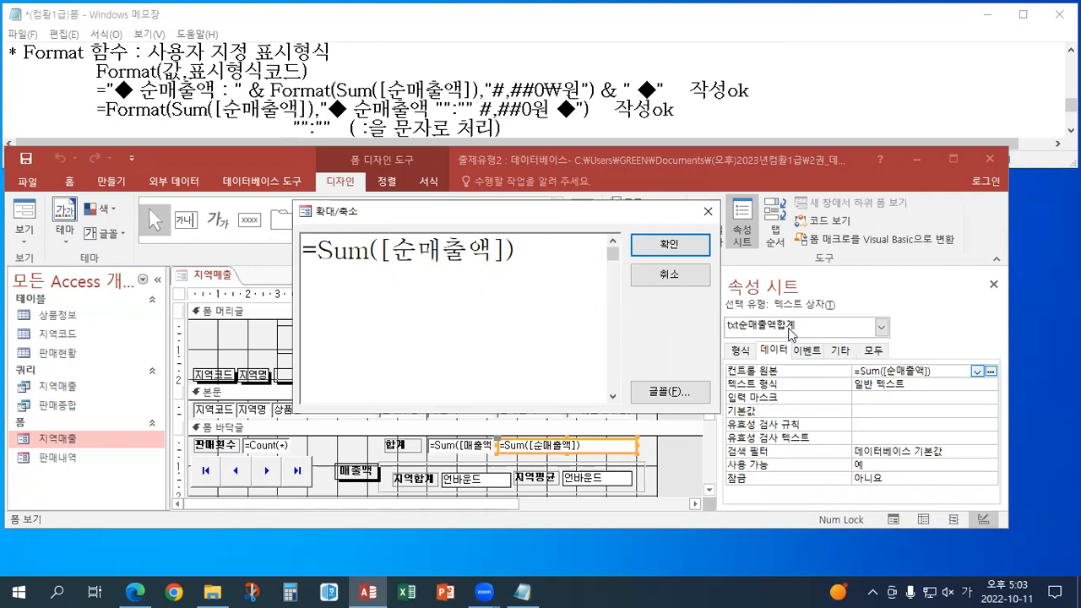
text(ㄹ)
key(BackSpace)
key(Hangul)
text(format()
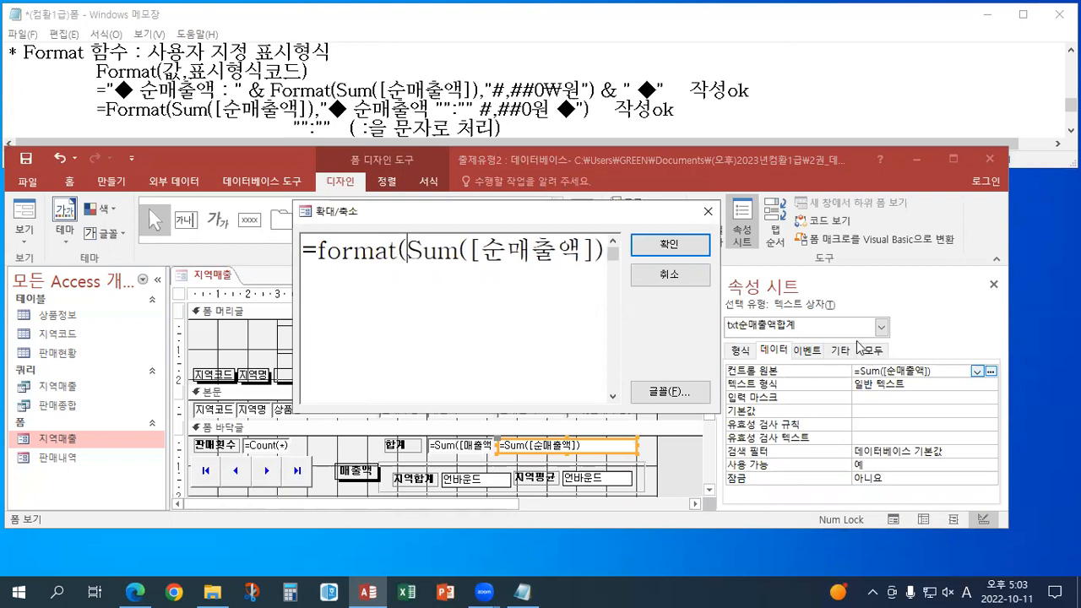
click(602, 258)
text(,")
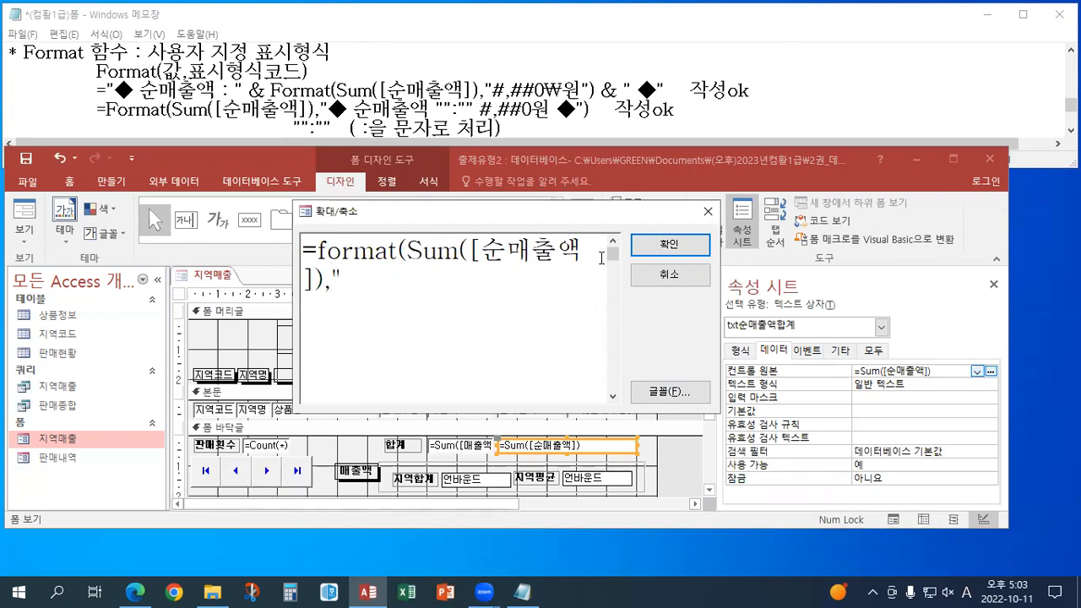
Step: Insert a ◆ symbol at the start of the format string
key(Hangul)
text(ㅁ)
key(BackSpace)
key(Hangul)
text(a)
key(BackSpace)
key(Hangul)
text(ㅁ)
key(Hangul_Hanja)
click(406, 460)
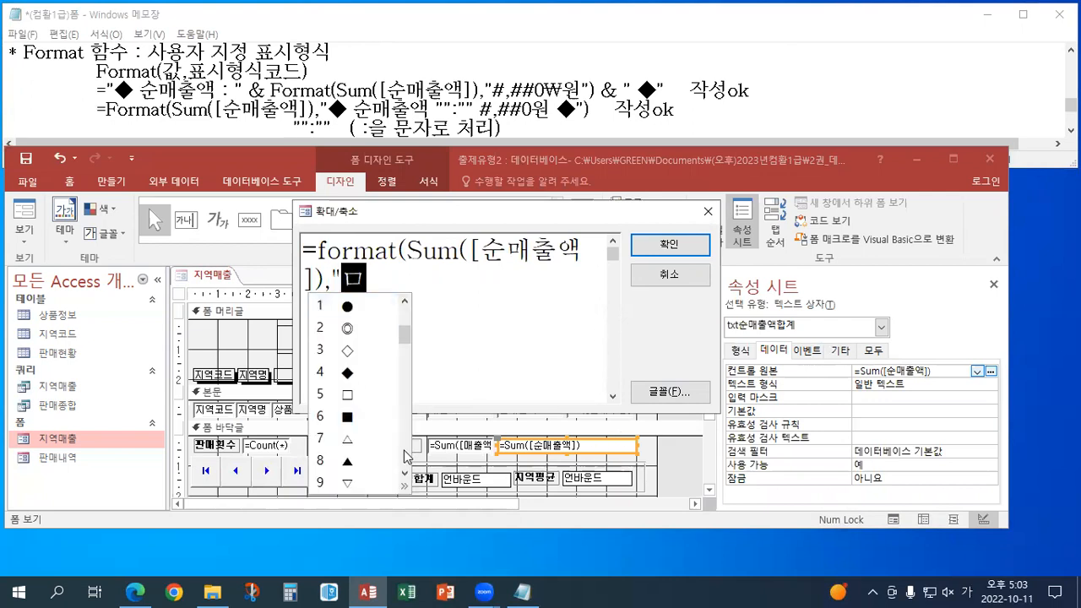
click(348, 369)
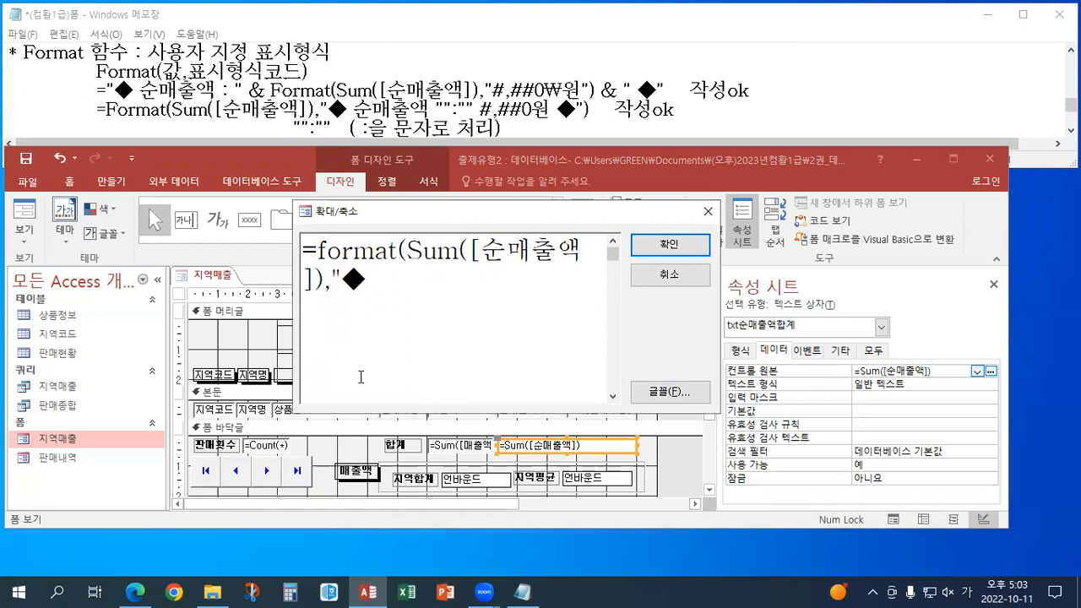
Step: Add the label 순매출액 : and the number format #,##0원 to the format string
text(순맻)
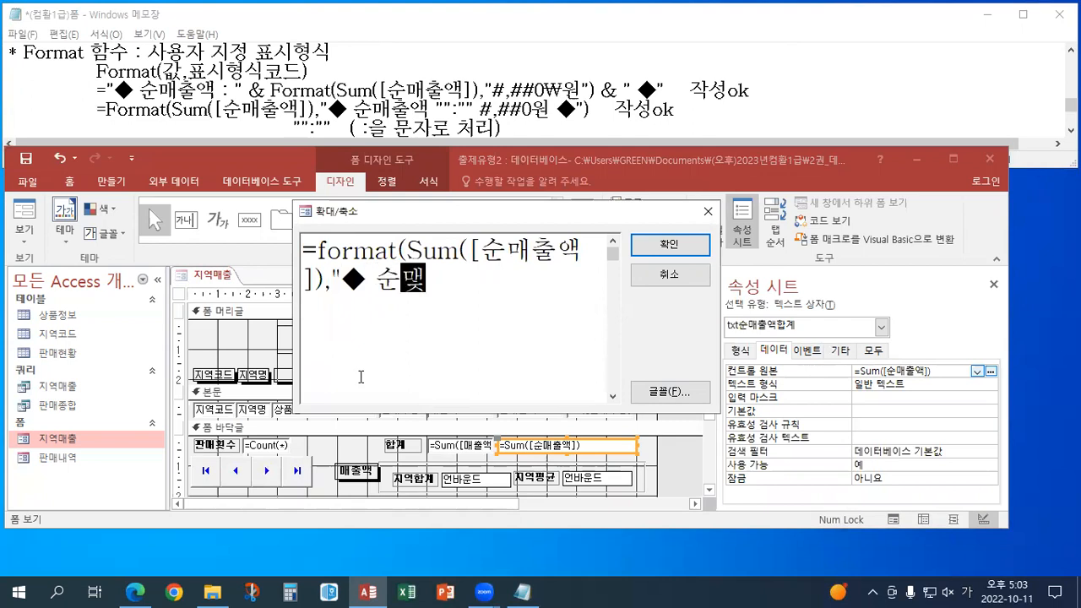
text(출액 :)
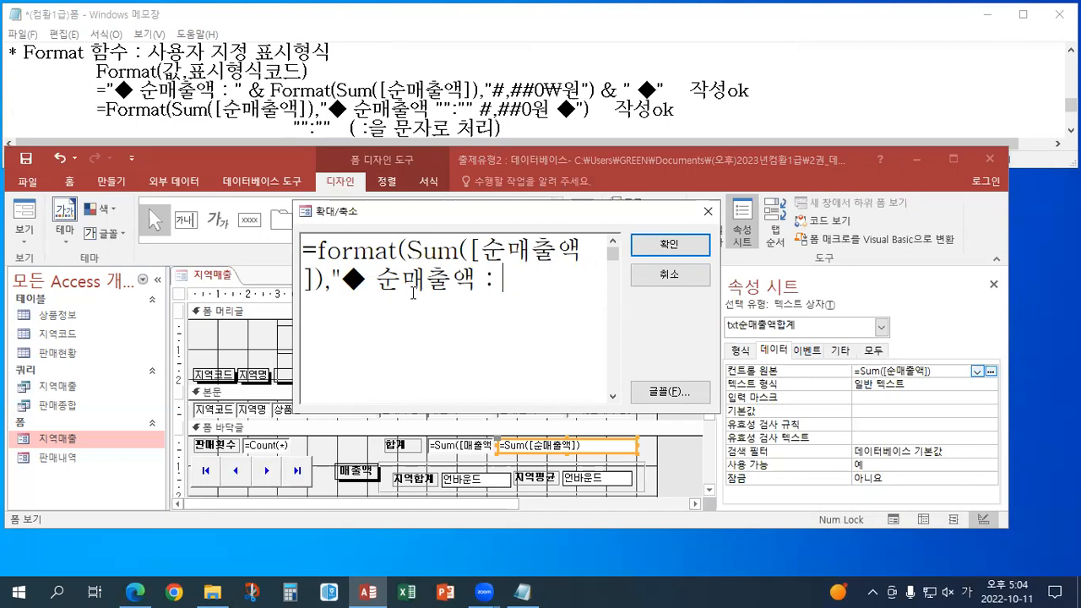
text(#)
text(,##0)
text(원)
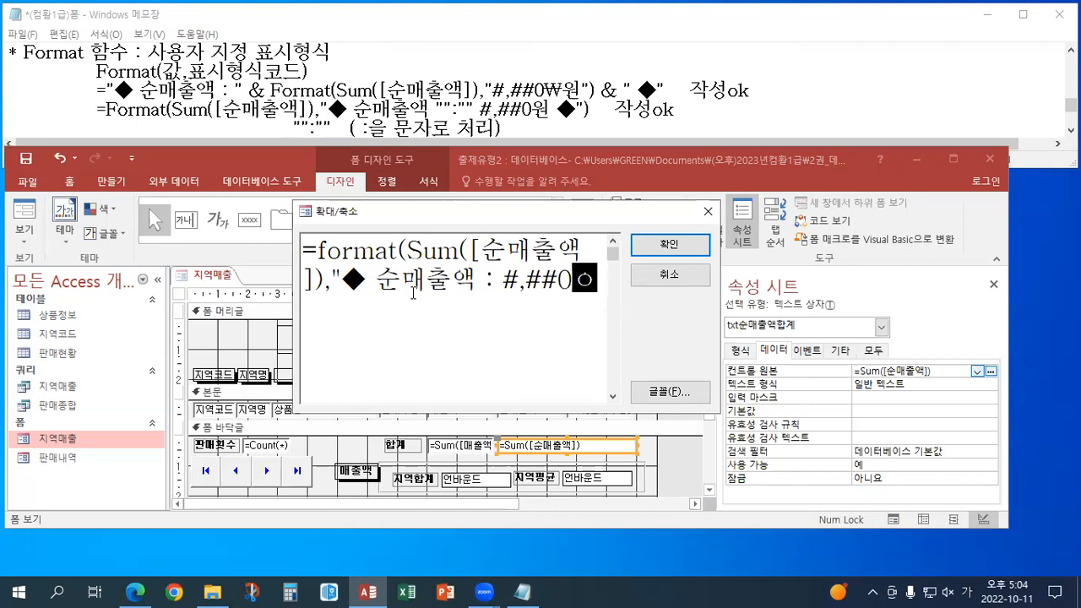
Step: Finish the format string with a second ◆ symbol and close the expression with a quotation mark and parenthesis
text(a)
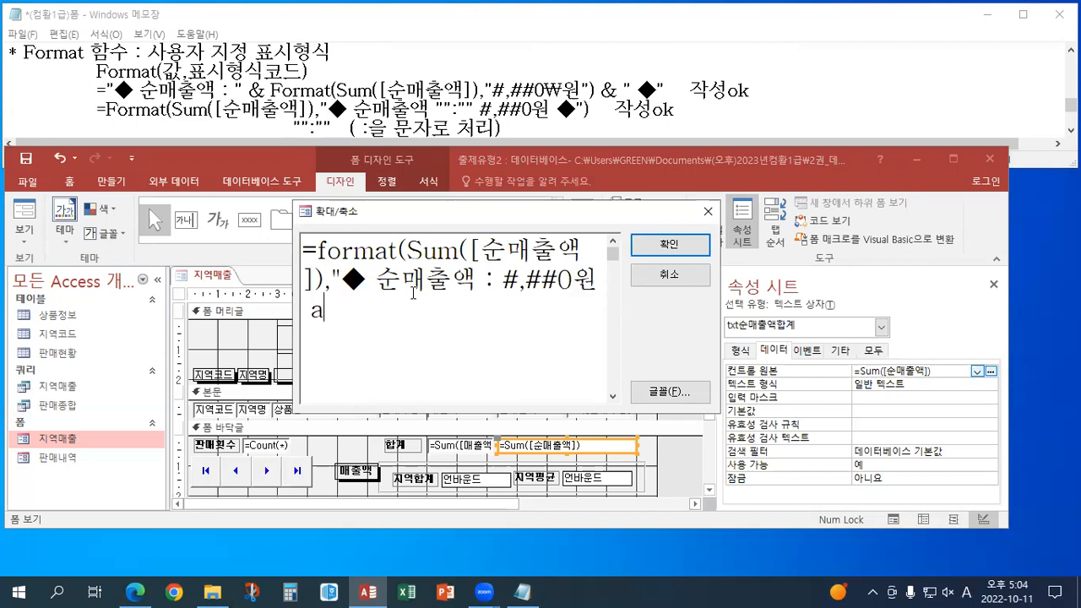
key(BackSpace)
key(Hangul)
text(ㅁ)
key(Hangul_Hanja)
click(376, 473)
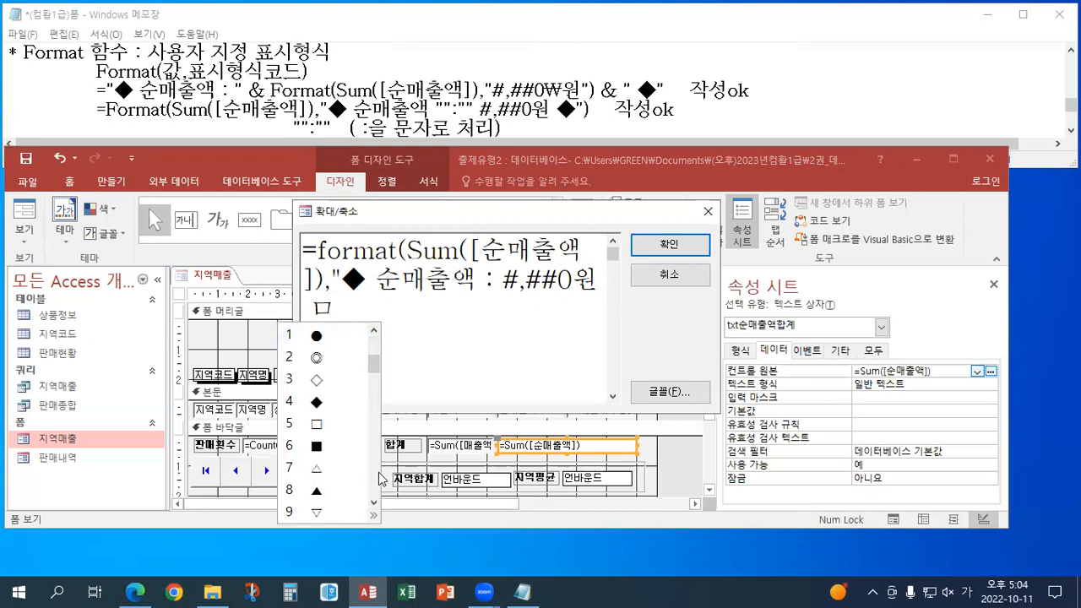
click(315, 400)
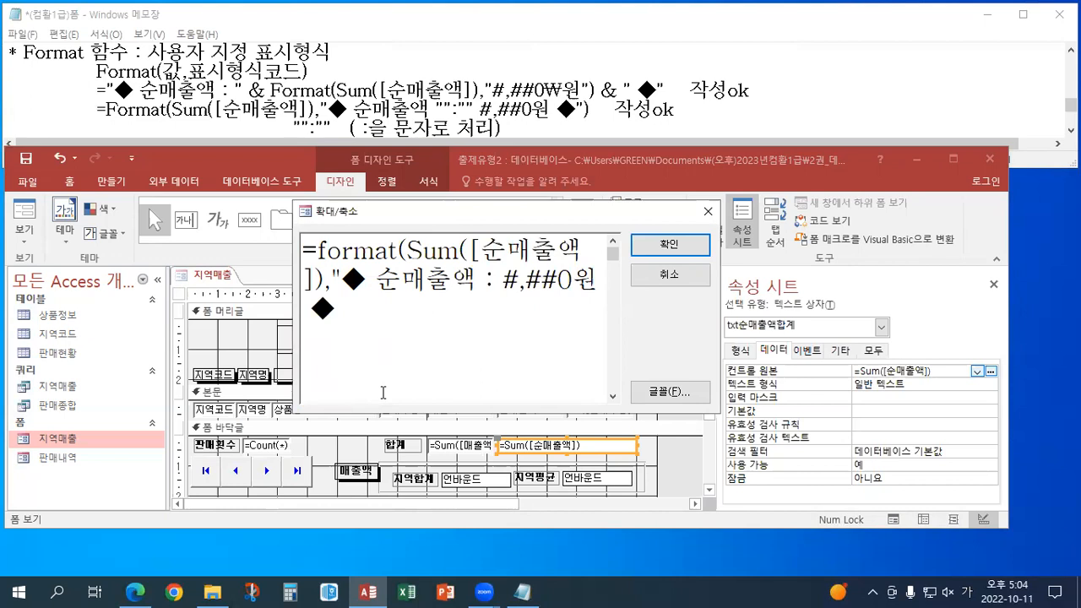
text("))
Step: Compare the whole expression with the Format example marked 작성x in the Notepad notes
drag(358, 313, 299, 257)
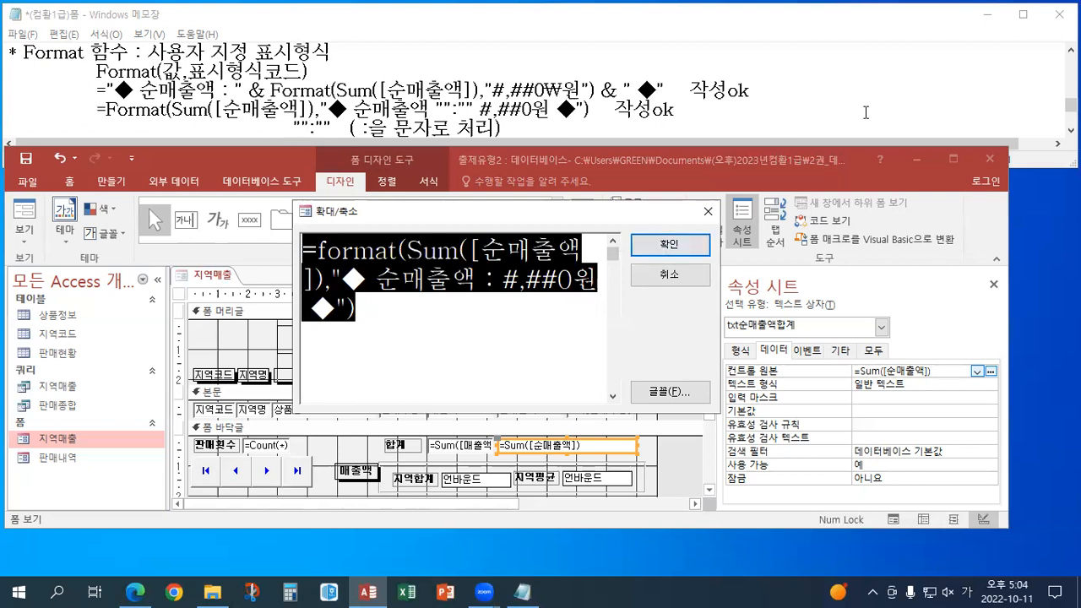
click(1070, 131)
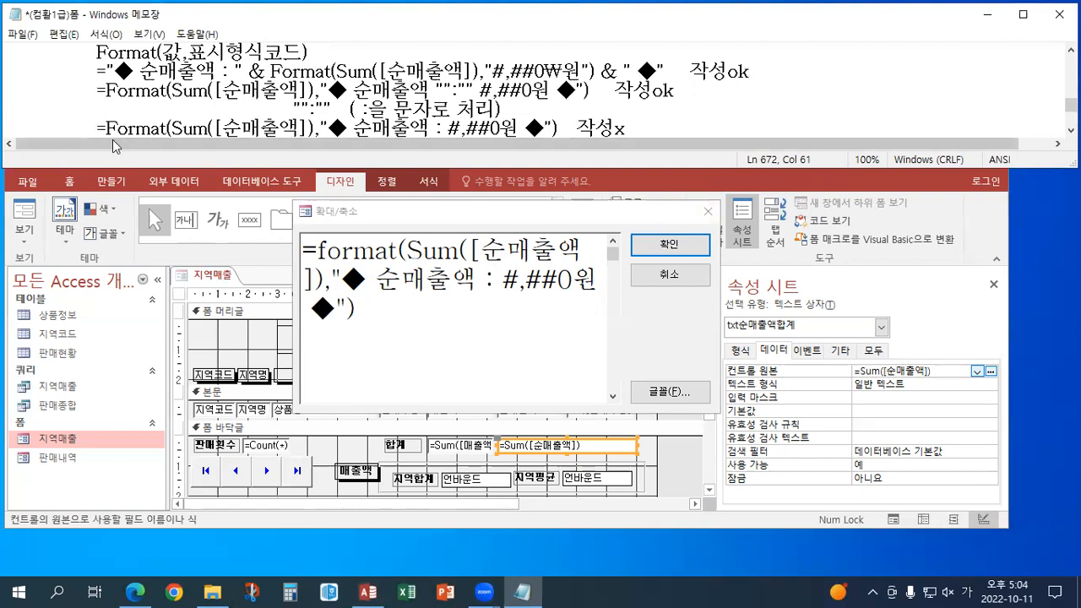
drag(106, 128, 559, 110)
scroll(160, 124, up, 6)
scroll(160, 124, up, 2)
click(161, 125)
click(564, 110)
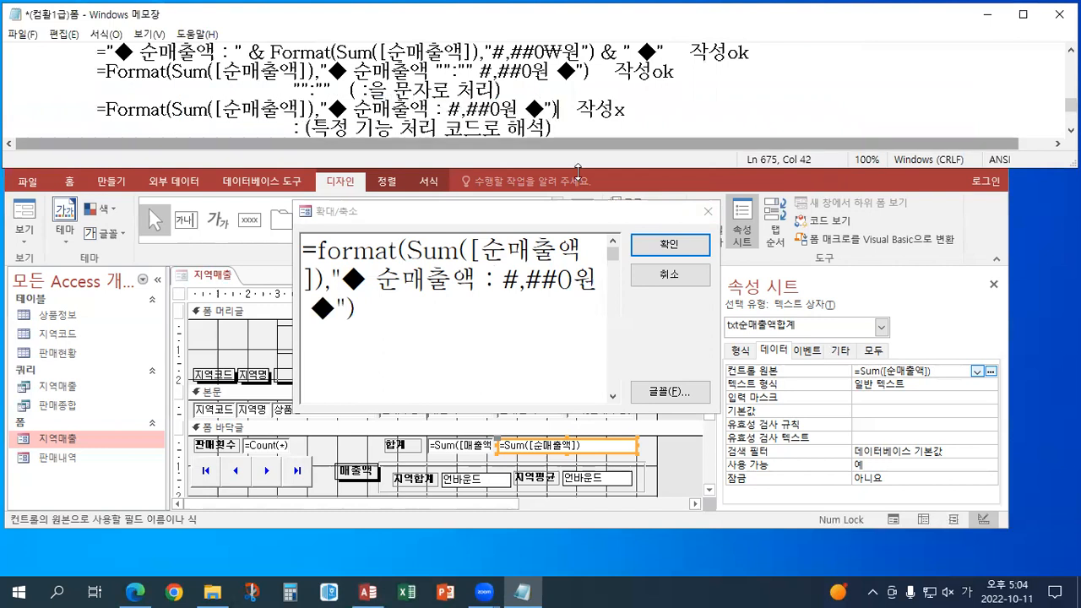
Step: In Access, apply the Format expression as the text box's control source and show the form in Form View
click(651, 251)
click(651, 252)
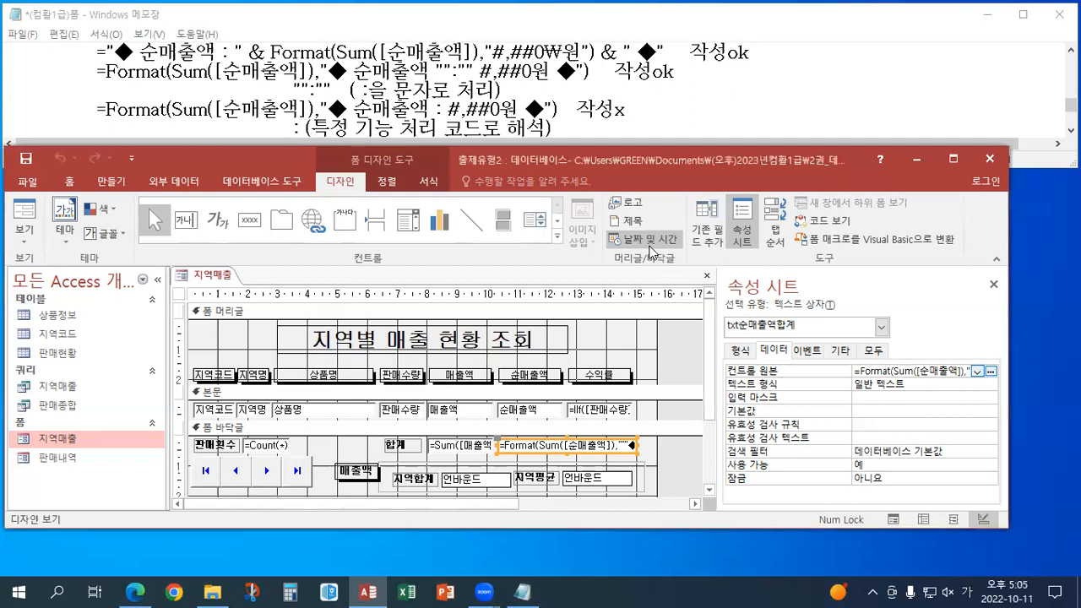
key(Return)
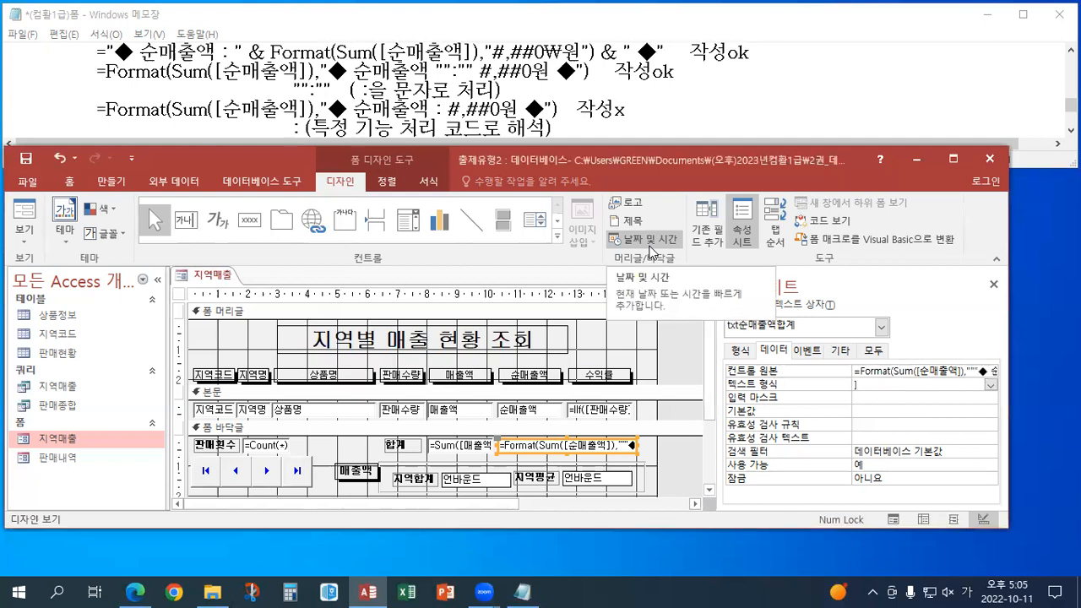
key(Escape)
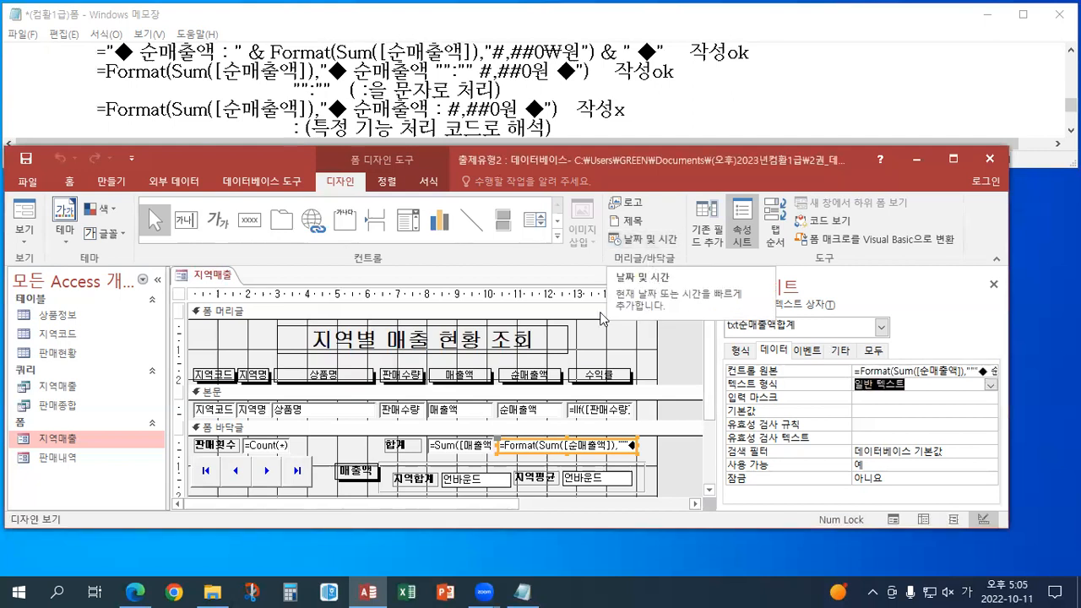
click(24, 251)
click(29, 266)
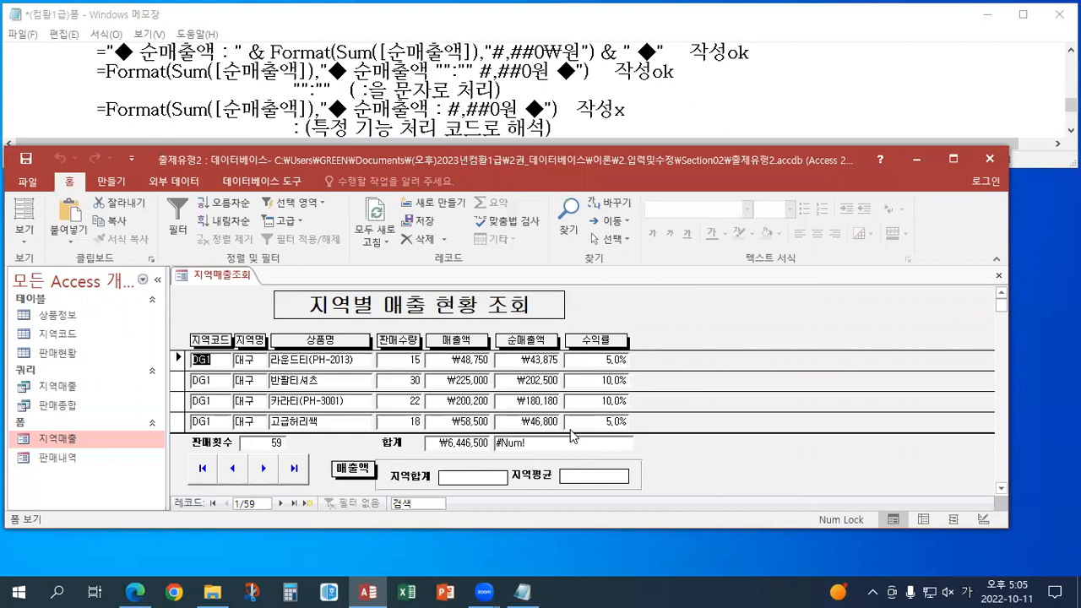
Step: Return to Design View, reopen the expanded control source and compare its colon part with the 작성x line in the notes
click(23, 248)
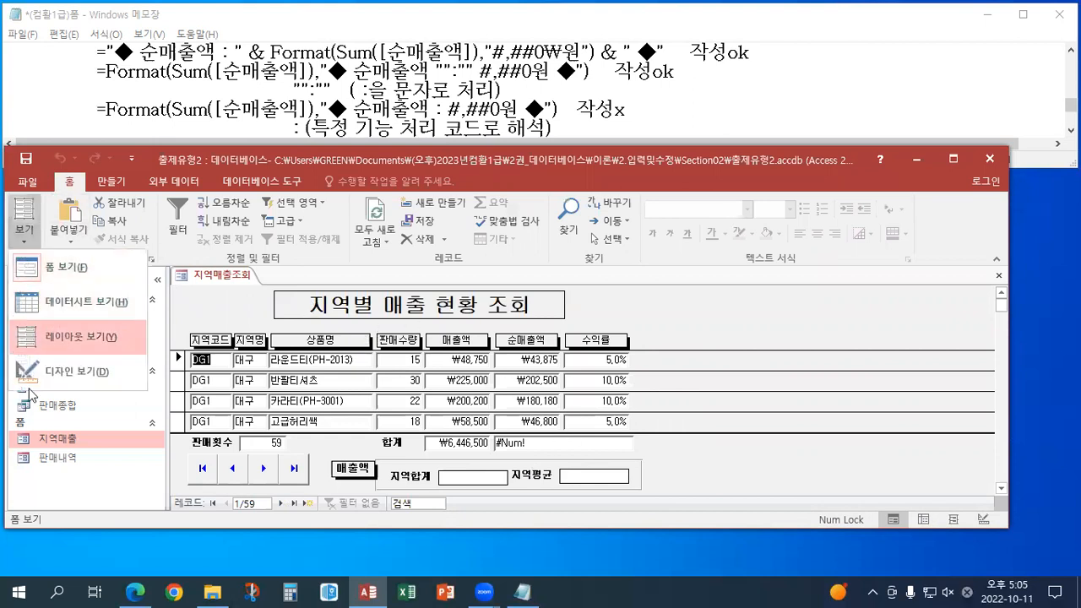
click(72, 374)
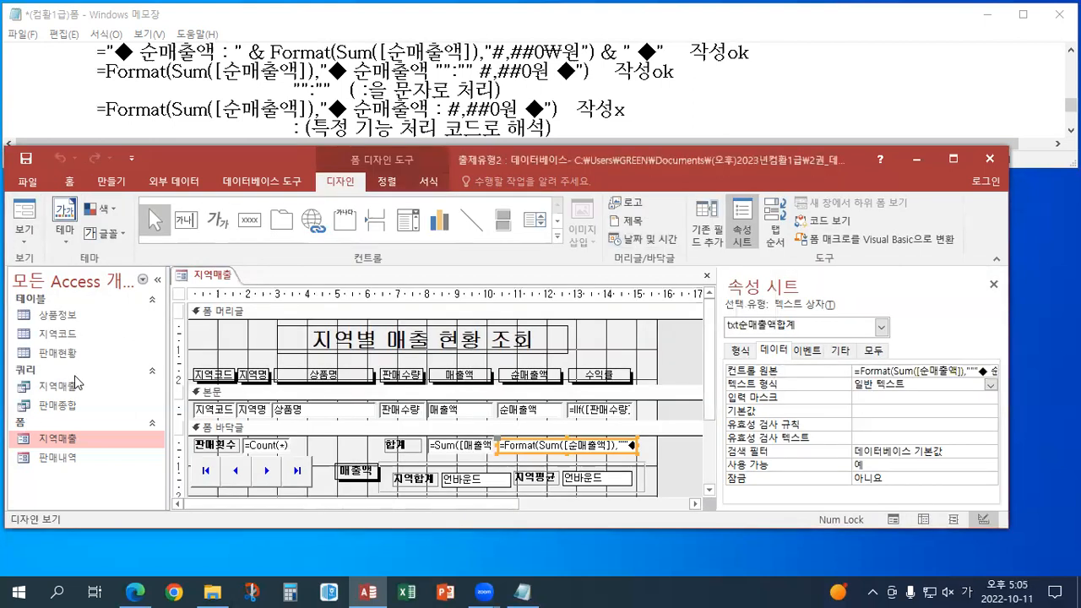
click(883, 372)
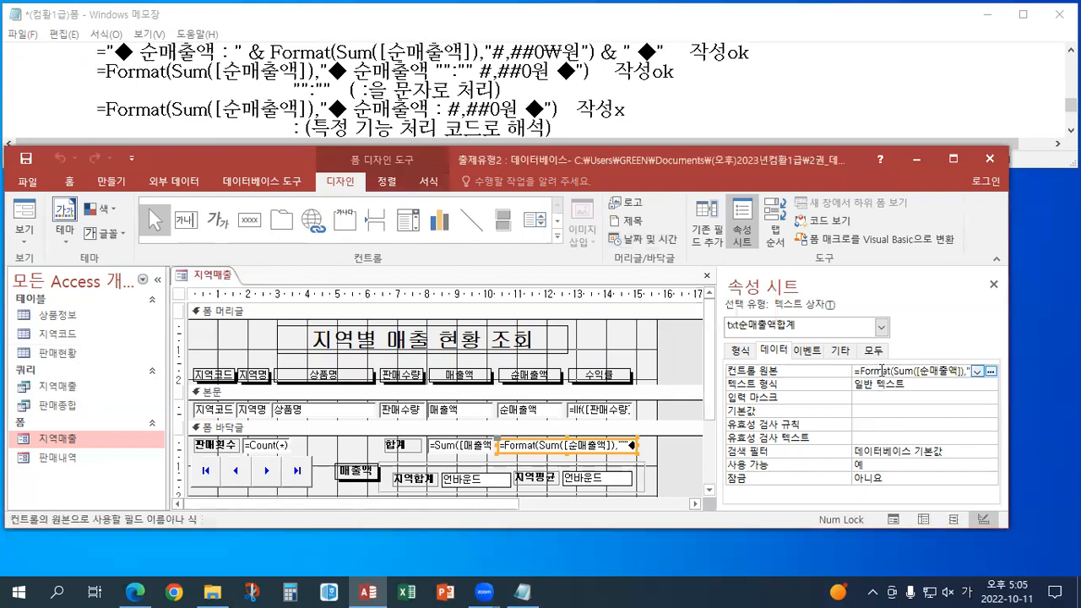
key(shift+F2)
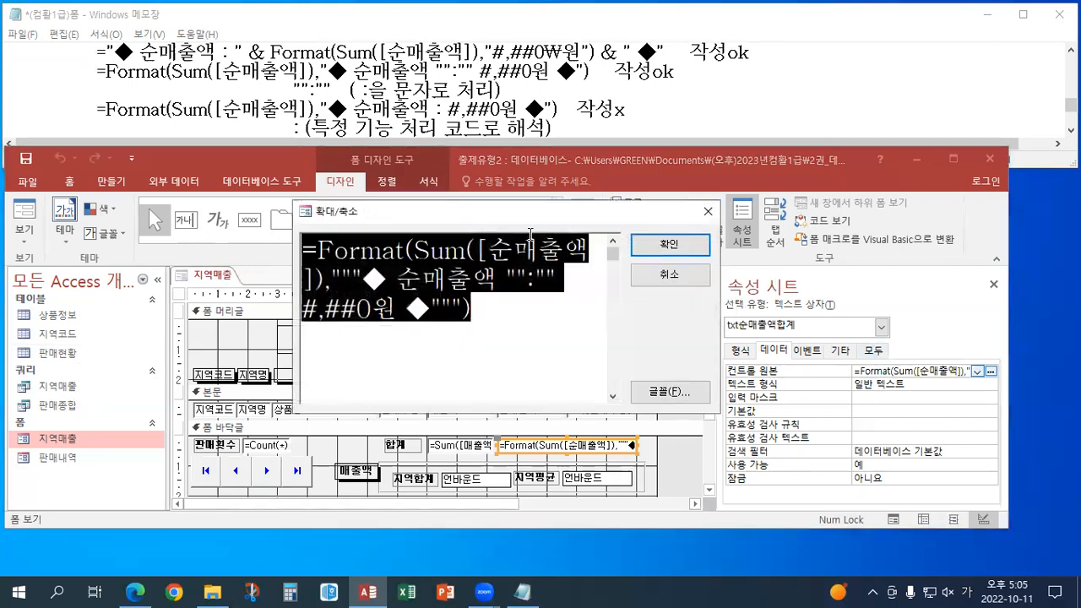
click(368, 296)
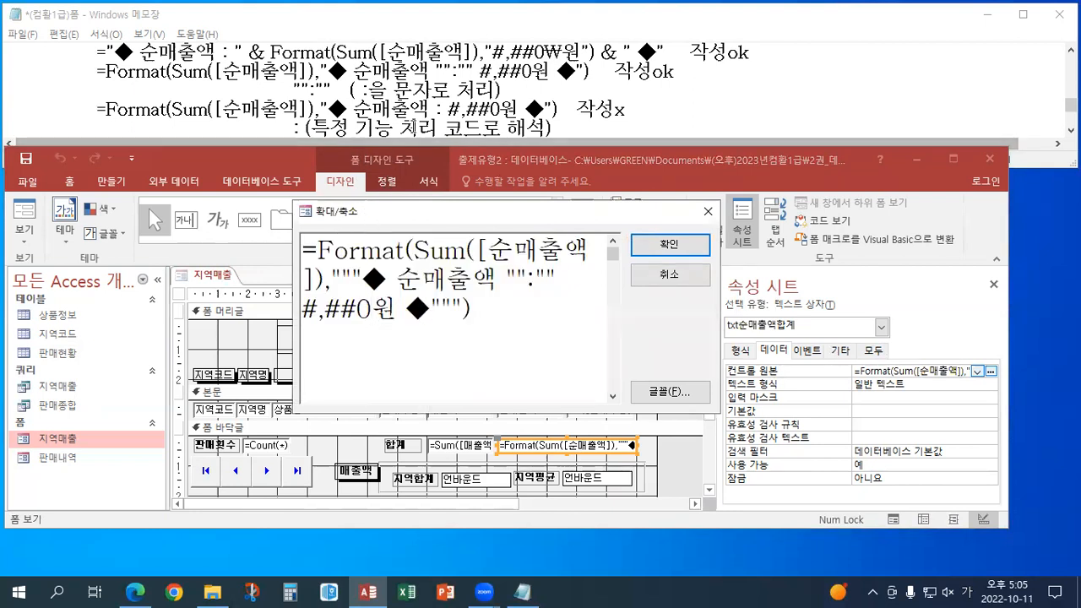
double_click(436, 111)
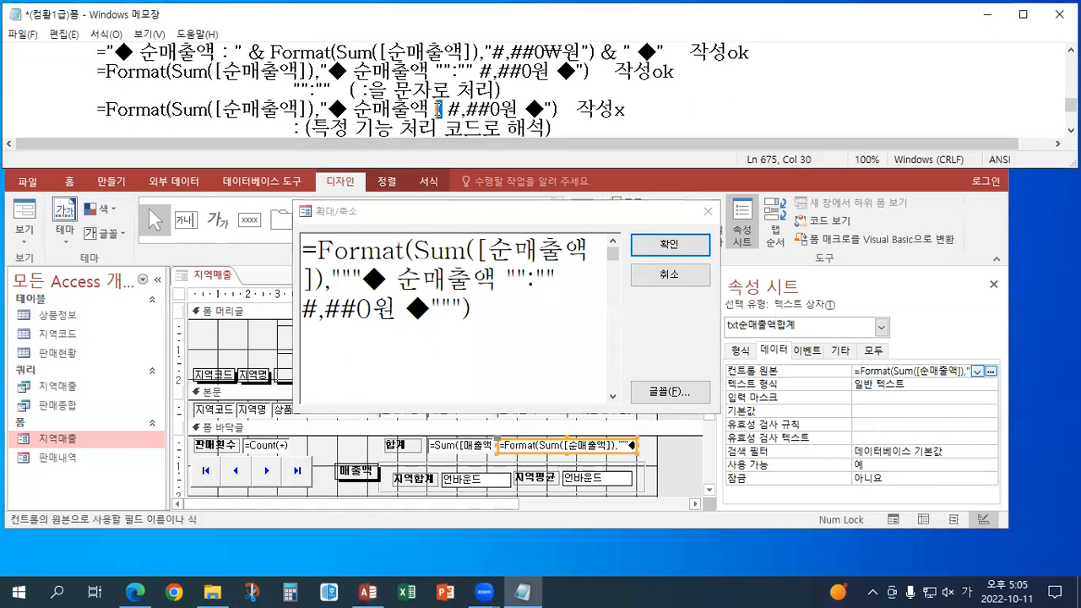
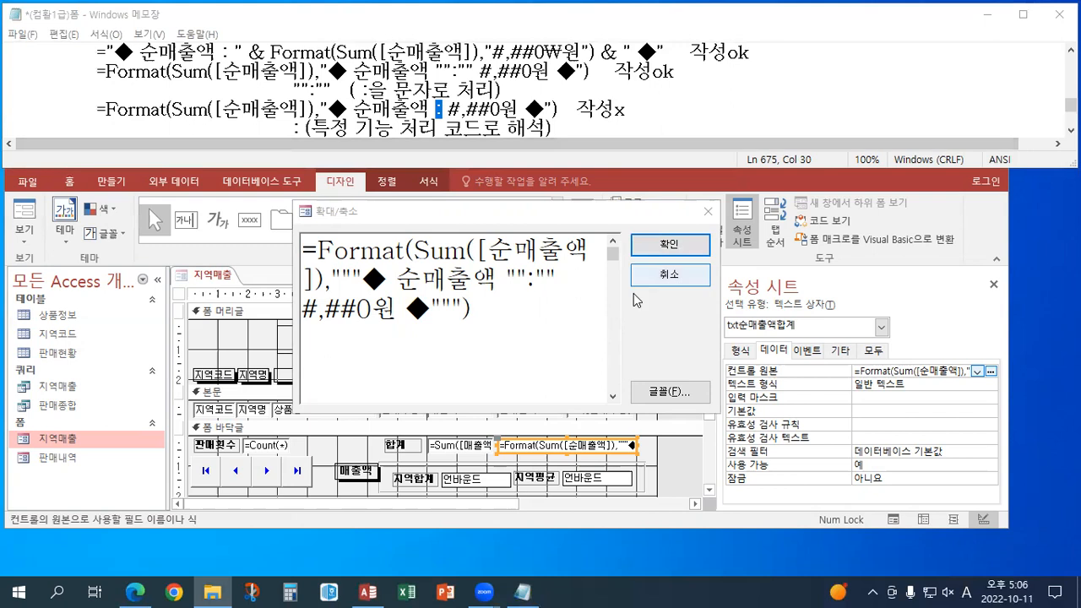
Step: Compare the doubled quotation marks around the colon in the expanded control source with the plain colon in the 작성x note
double_click(533, 281)
click(530, 280)
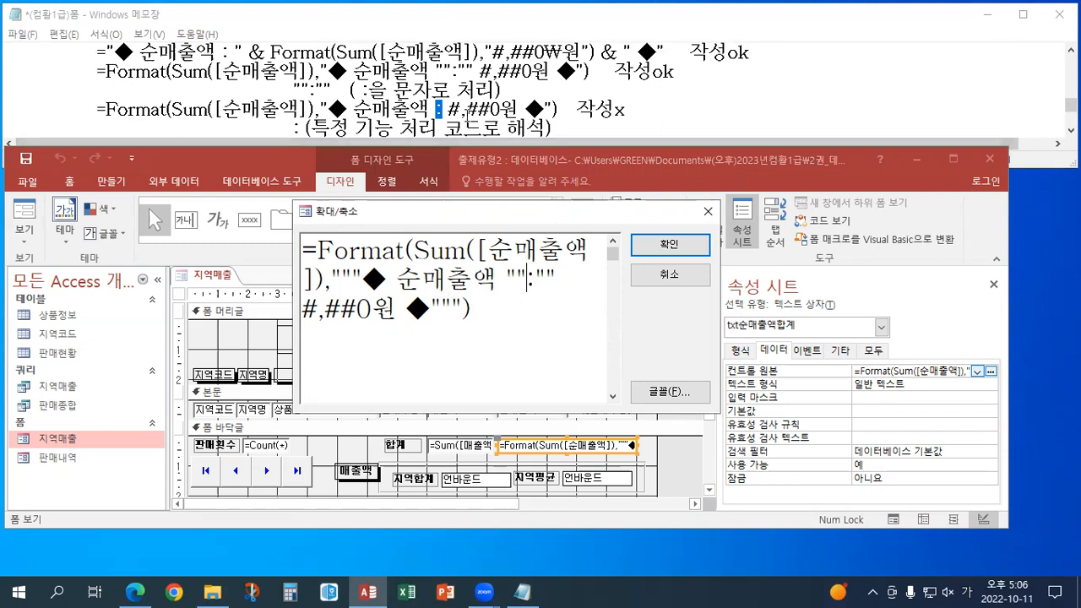
click(443, 108)
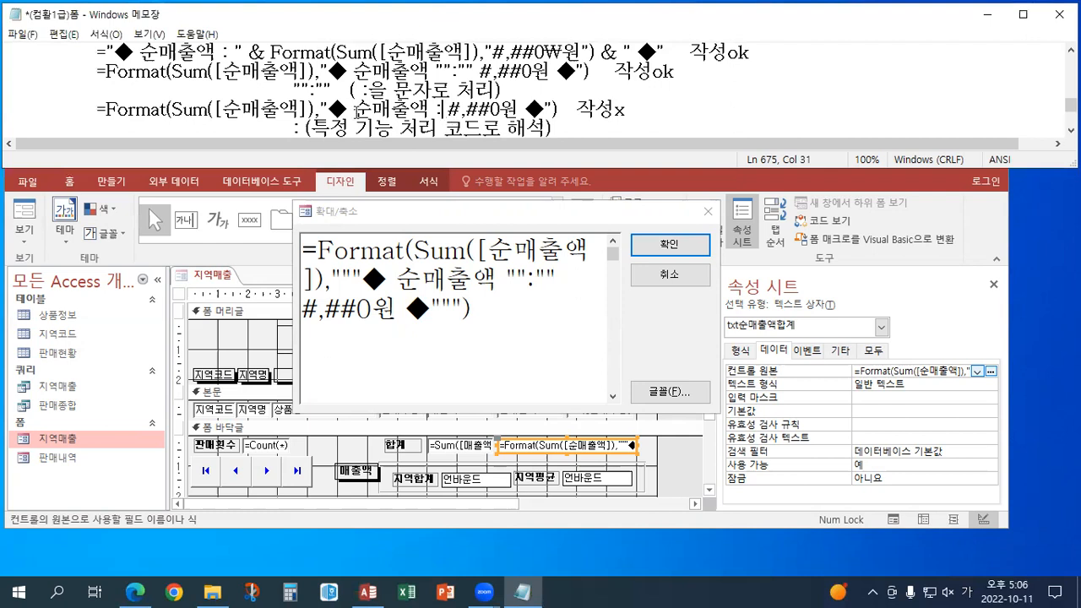
click(356, 109)
drag(356, 109, 443, 109)
Step: In the expanded Format expression, delete the two extra quotation marks before the first ◆ symbol
click(342, 279)
key(Delete)
key(Delete)
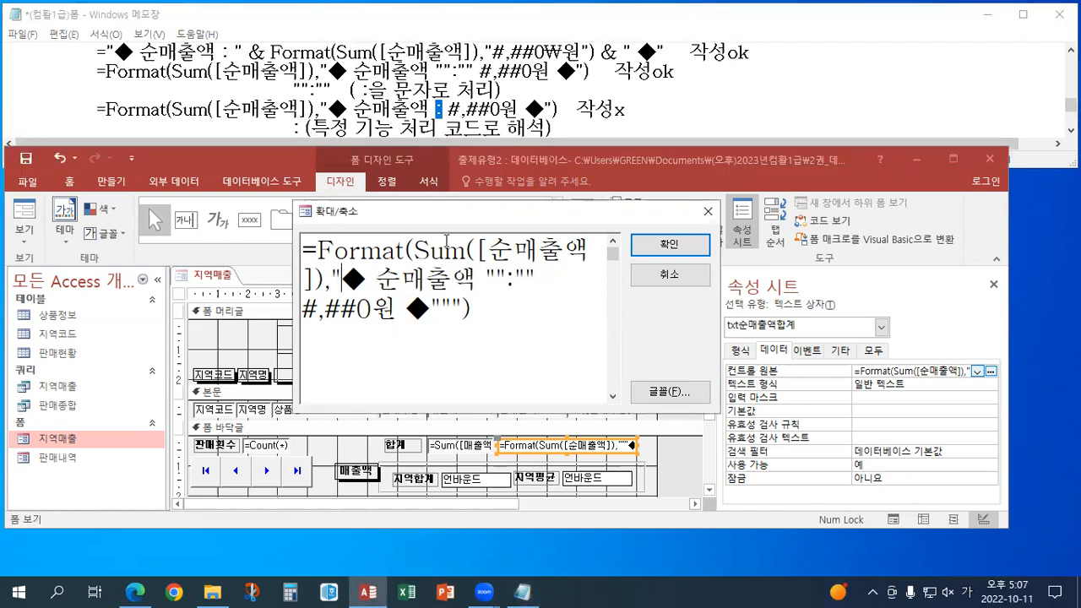
Step: Remove the doubled quotation marks on both sides of the colon after 순매출액 in the format string
click(488, 273)
key(BackSpace)
key(BackSpace)
click(496, 279)
key(Delete)
key(Delete)
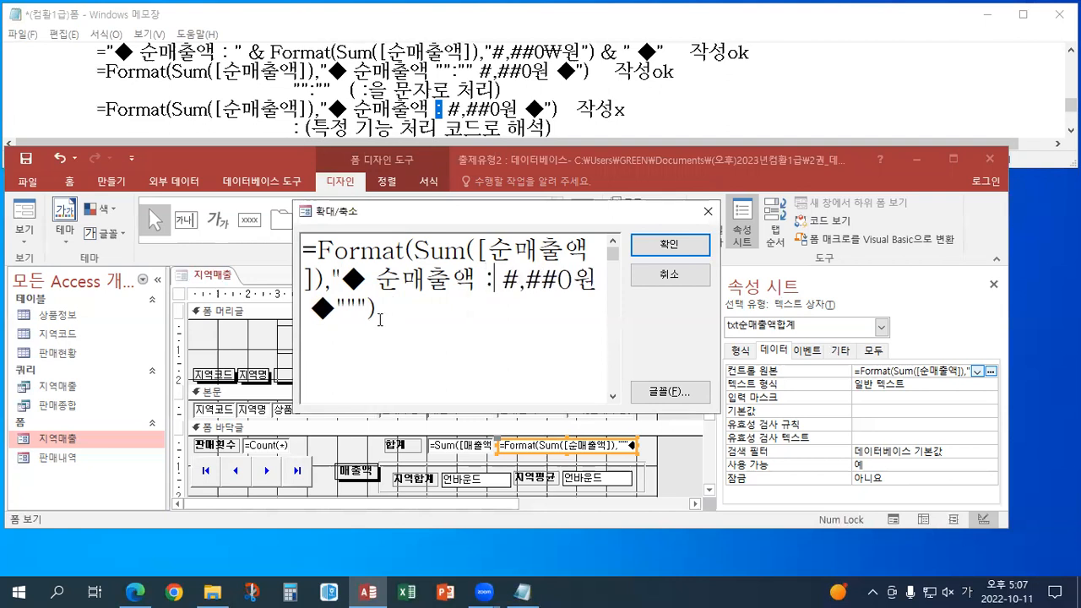
Step: Delete the two extra quotation marks after the last ◆ symbol, leaving one before the closing parenthesis
click(349, 307)
key(Delete)
key(Delete)
Step: Enclose the colon in doubled quotation marks again as "":"" and highlight the same code in the Notepad notes
drag(496, 285, 484, 285)
text("")
key(Right)
text("")
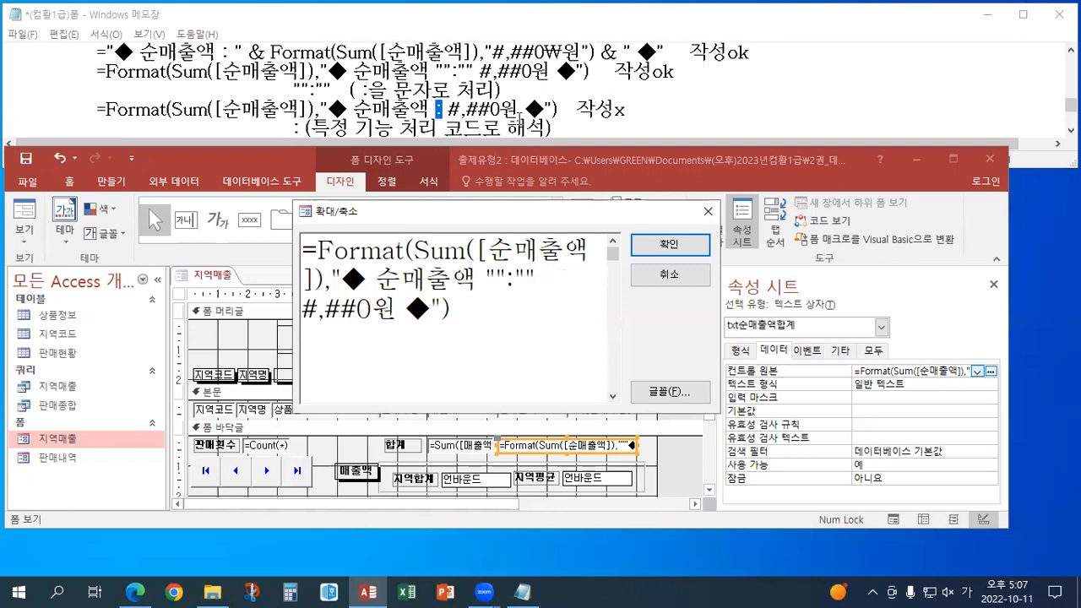
drag(288, 89, 339, 98)
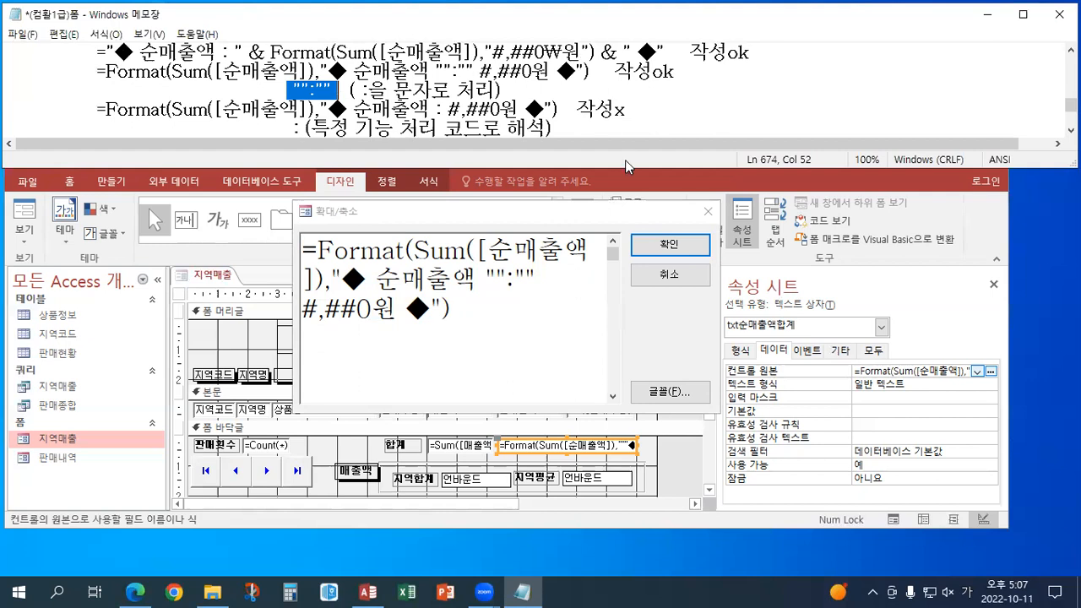
Step: Apply the edited Format expression as the control source of txt순매출액합계 and display the form in Form View
click(663, 254)
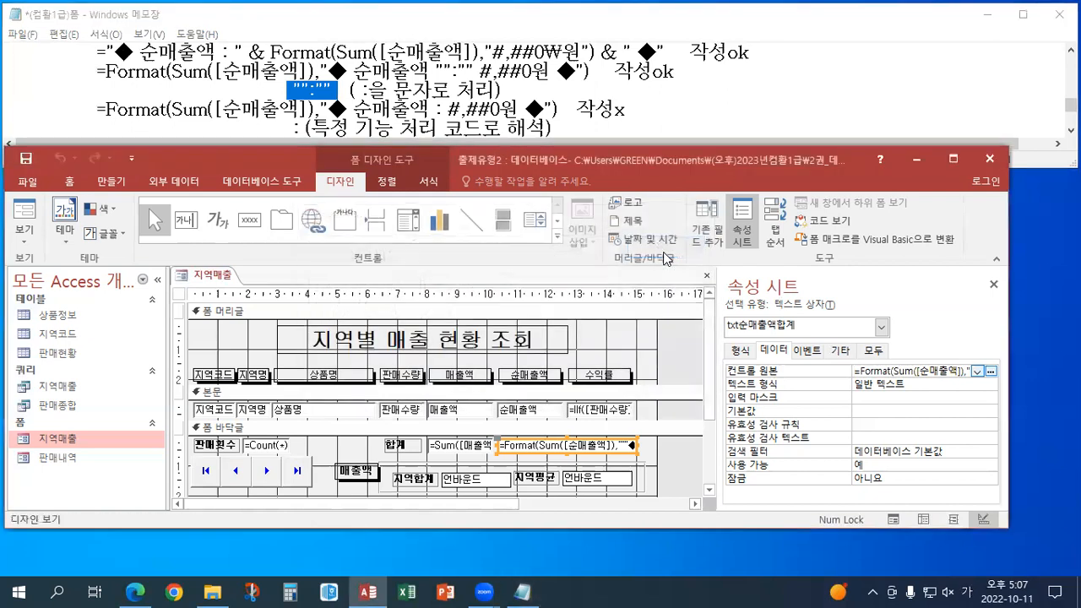
key(Return)
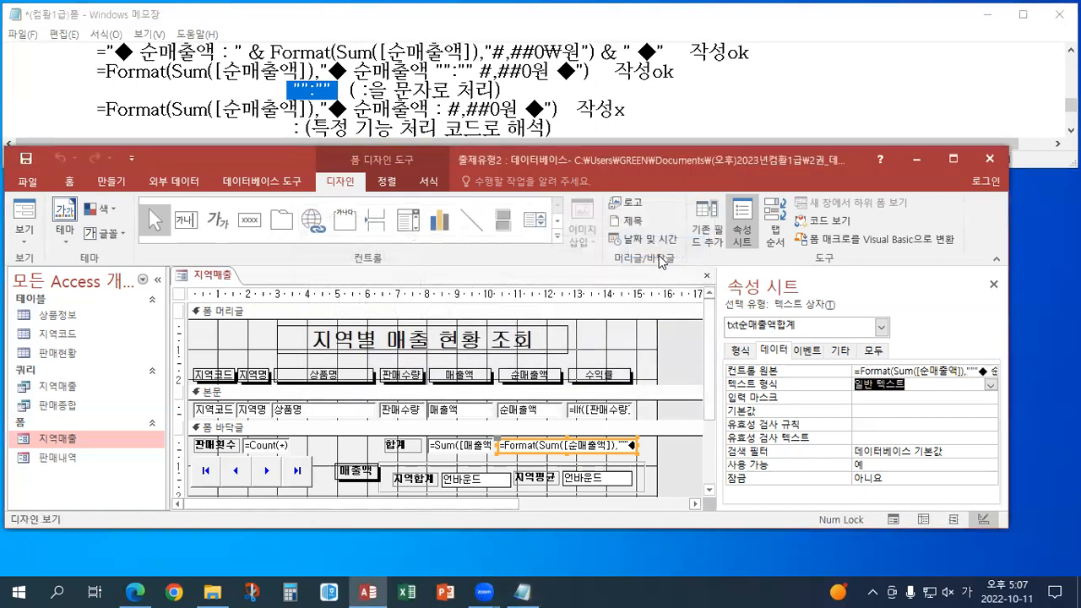
click(24, 237)
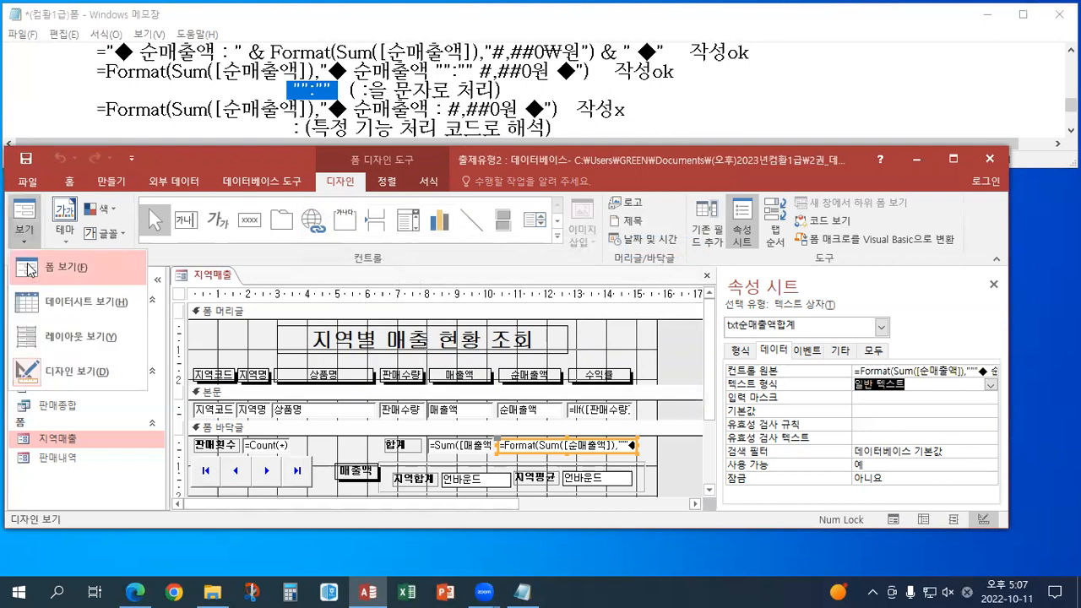
click(68, 270)
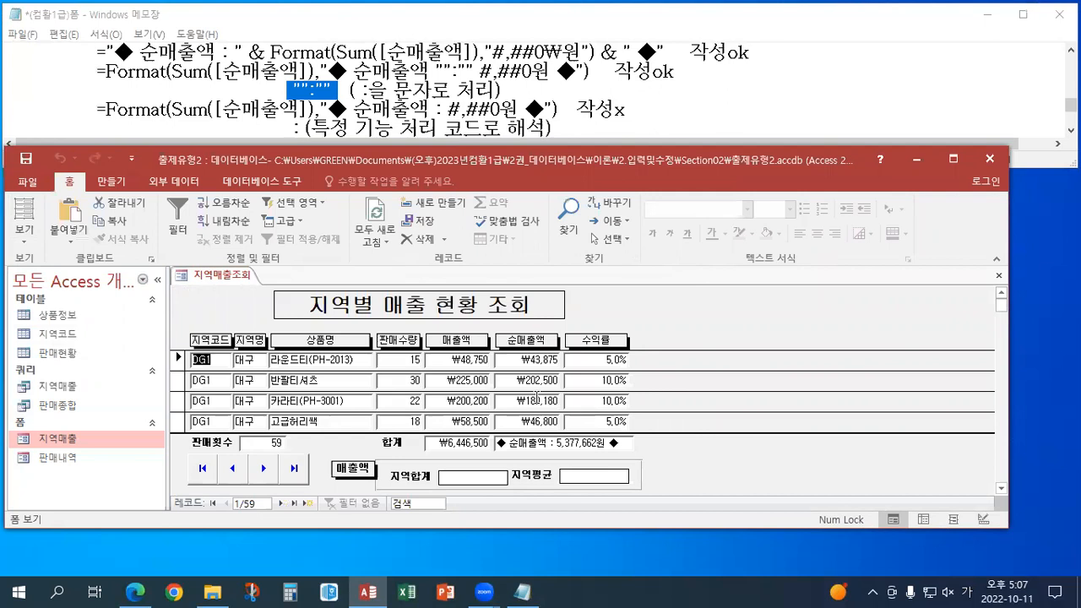
Step: Switch the 지역매출 form to Design view and clear the control source expression of txt순매출액합계 in the zoom editor
click(24, 238)
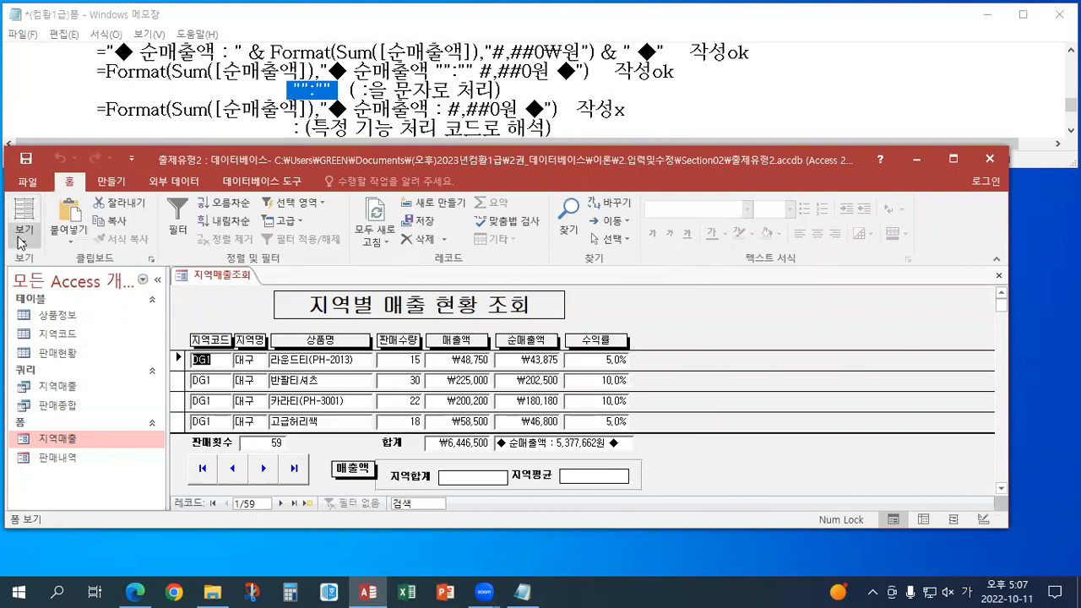
click(79, 382)
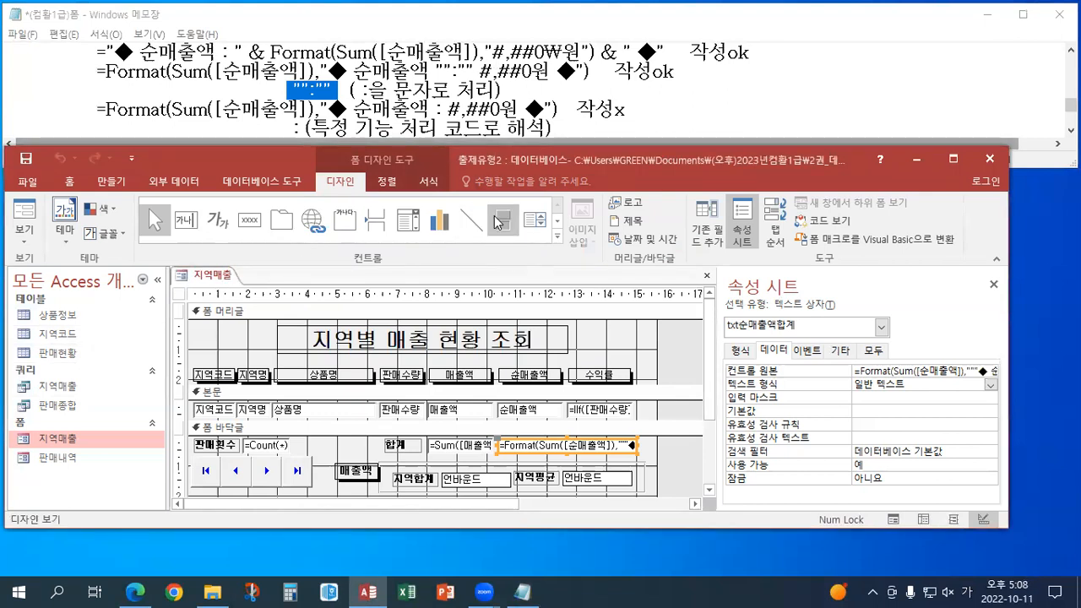
click(872, 370)
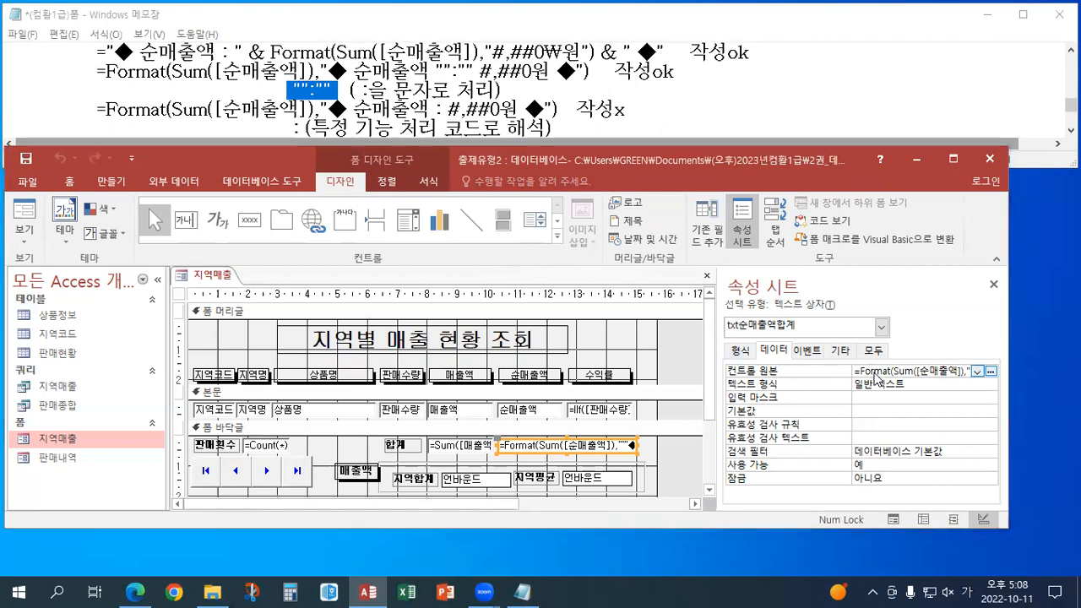
key(shift+F2)
drag(530, 318, 267, 240)
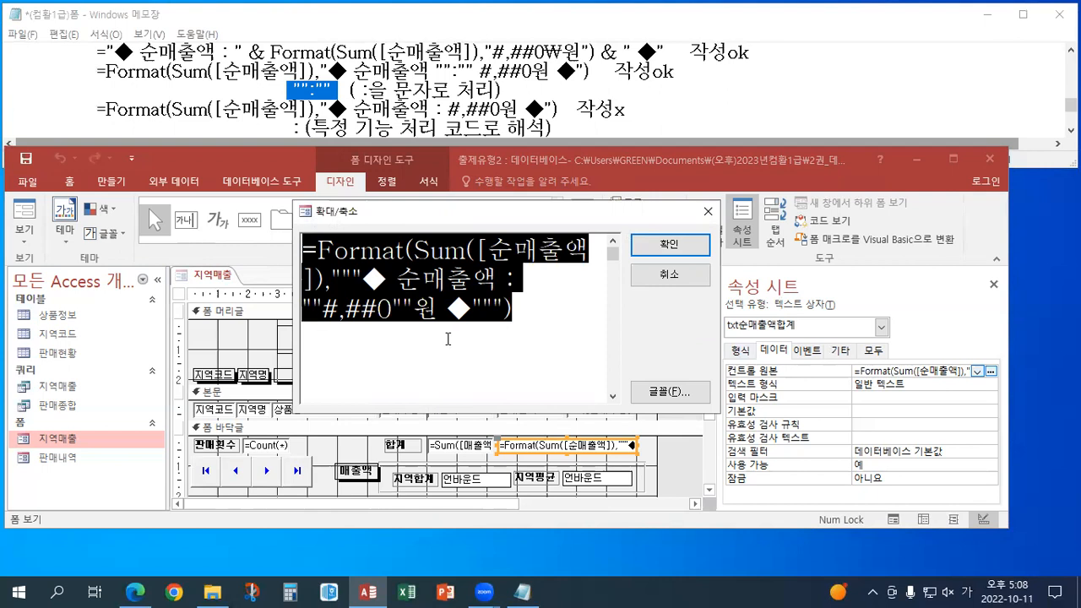
key(Delete)
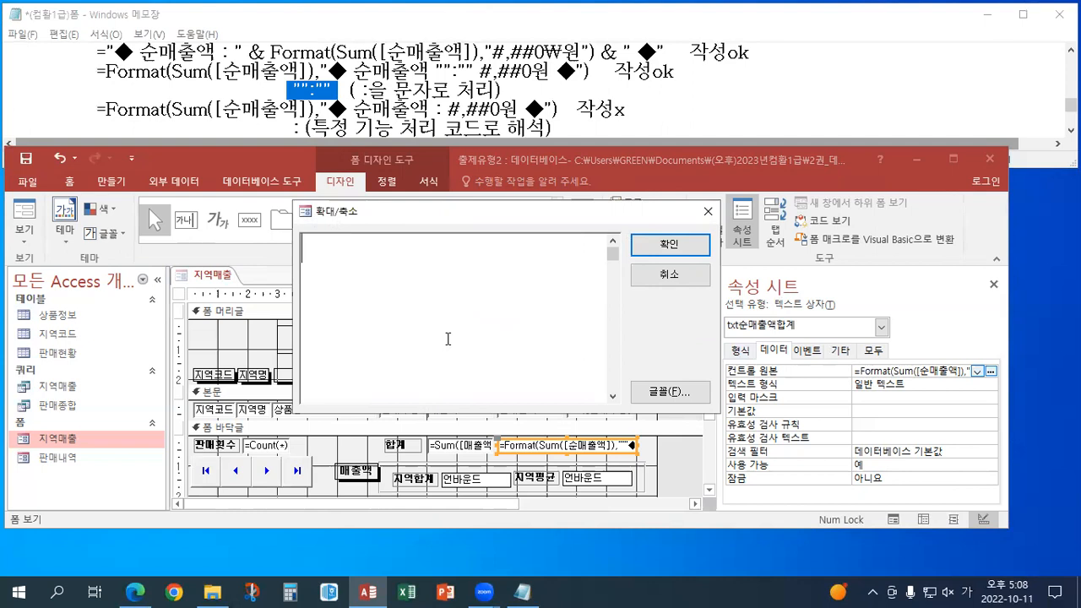
Step: Enter =sum([순매출액]) as the new control source expression for the net sales total box
text(=ㄴ)
key(BackSpace)
key(Hangul)
text(sum([tns)
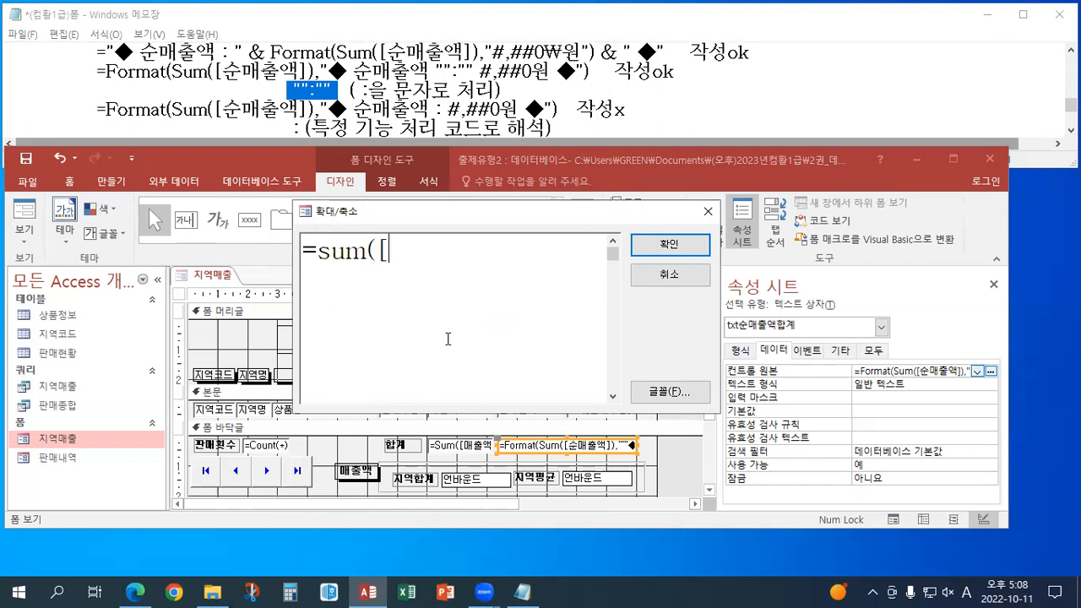
key(BackSpace)
key(BackSpace)
key(BackSpace)
key(Hangul)
text(순ㅁ)
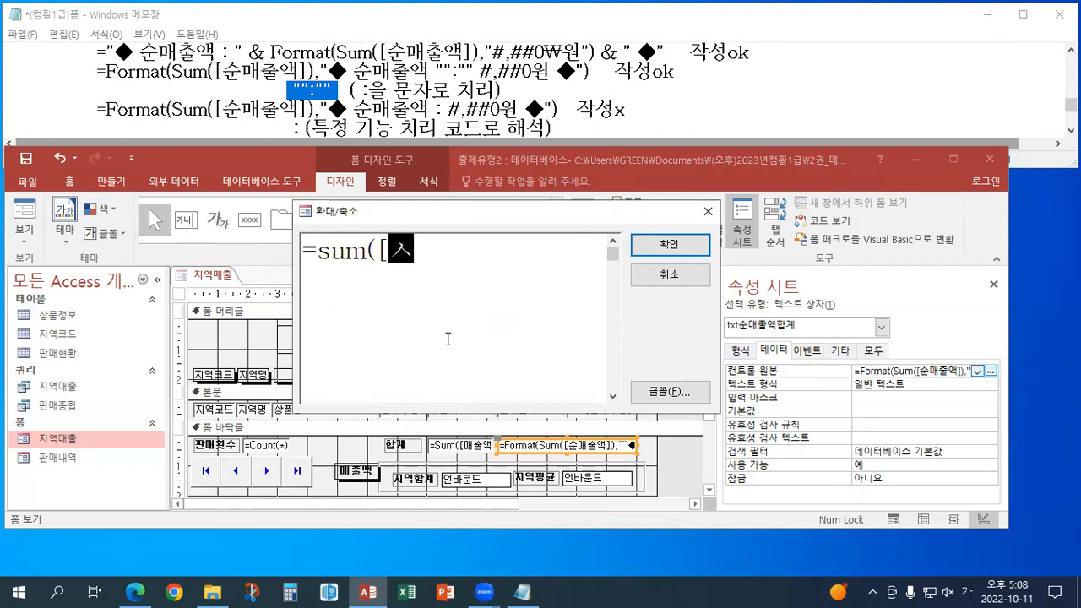
text(ㅐ출액]))
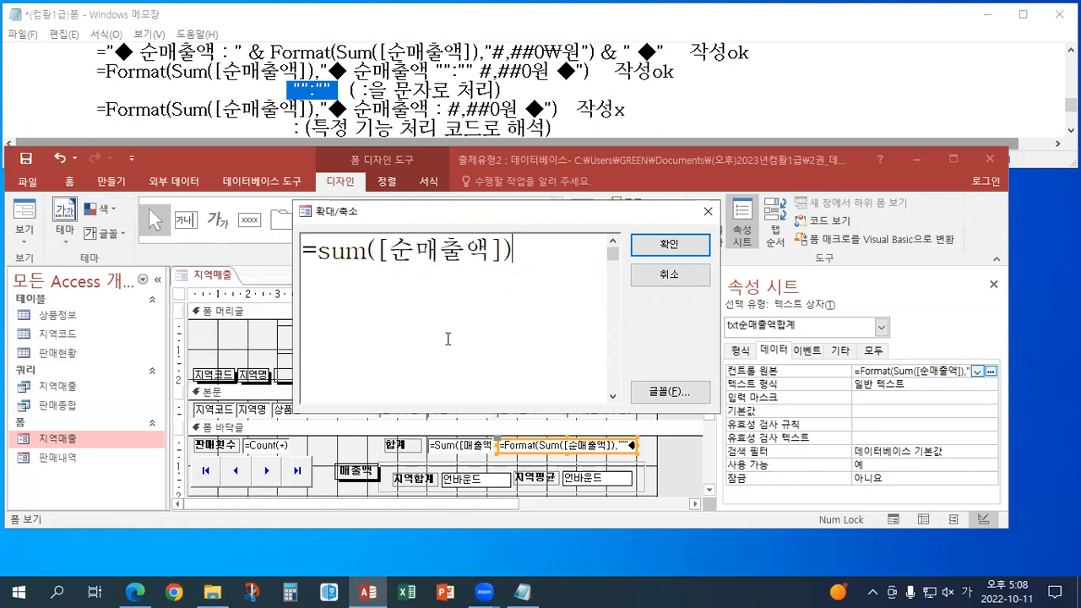
Step: Switch to the Notepad notes, delete the ₩ before 원 in the first Format example and save the file
click(555, 52)
key(BackSpace)
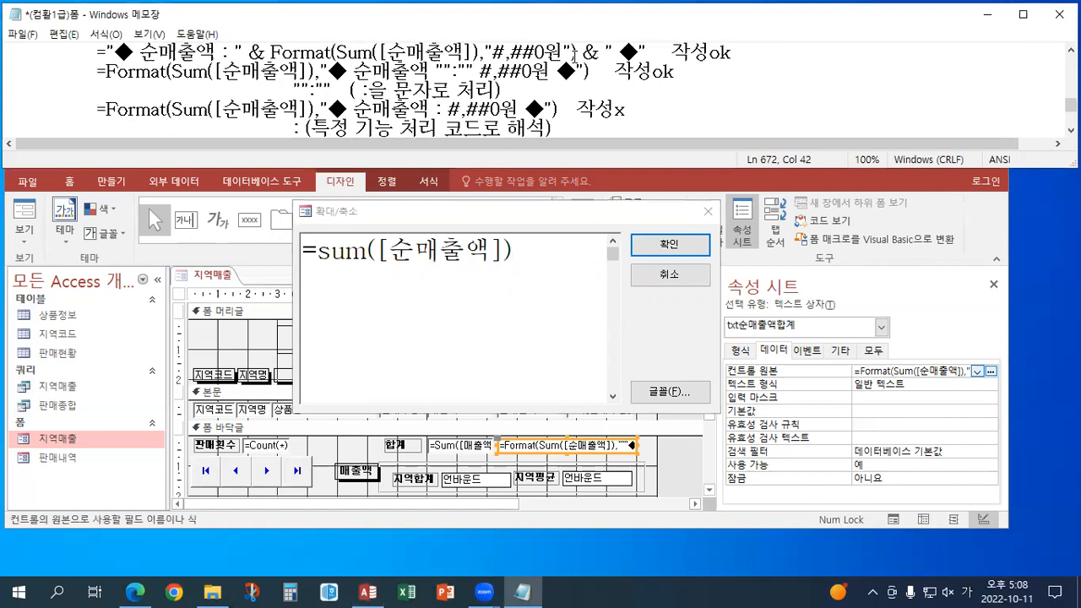
key(ctrl+s)
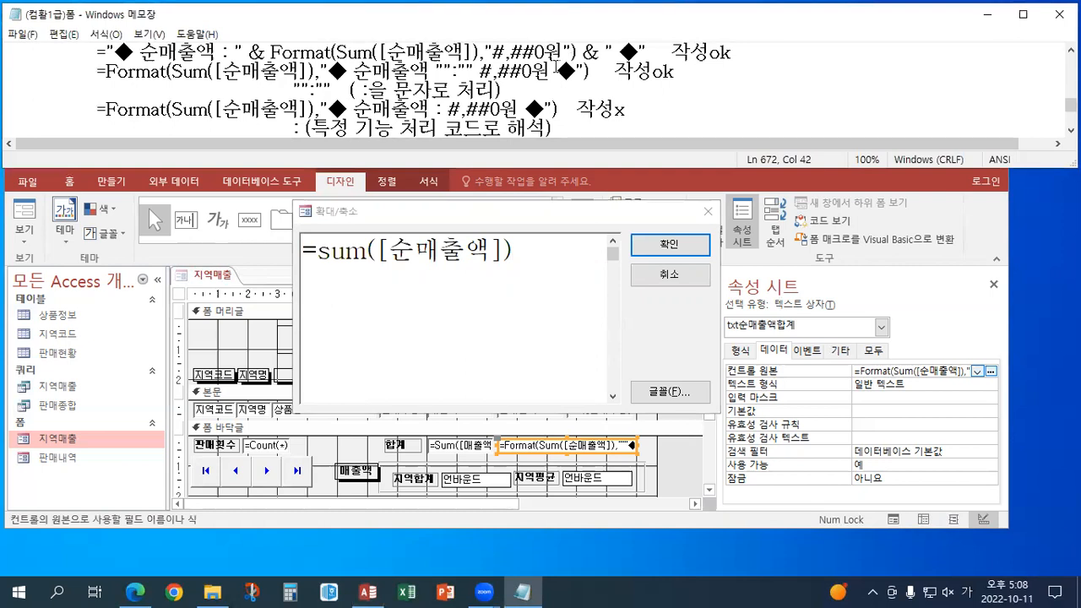
Step: Back in the Access zoom editor, insert format( before sum([순매출액]) in the control source expression
click(319, 252)
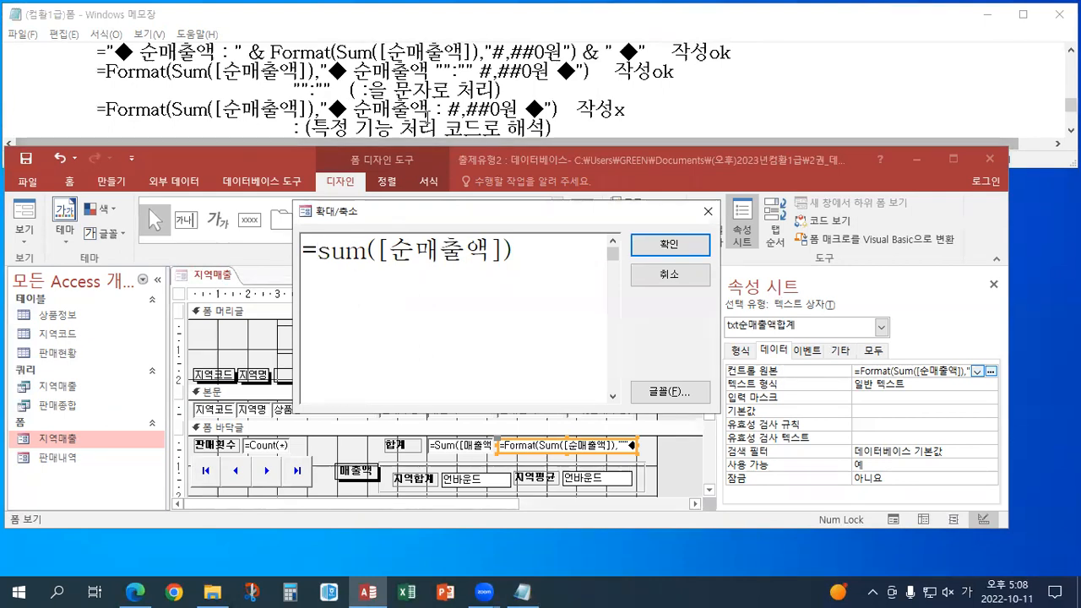
click(295, 112)
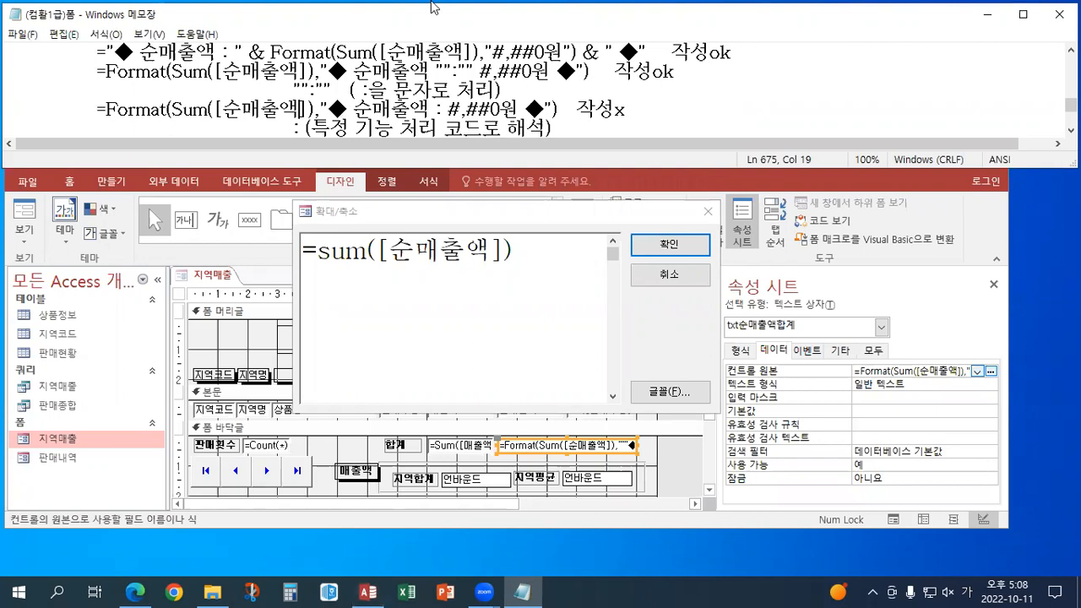
click(324, 264)
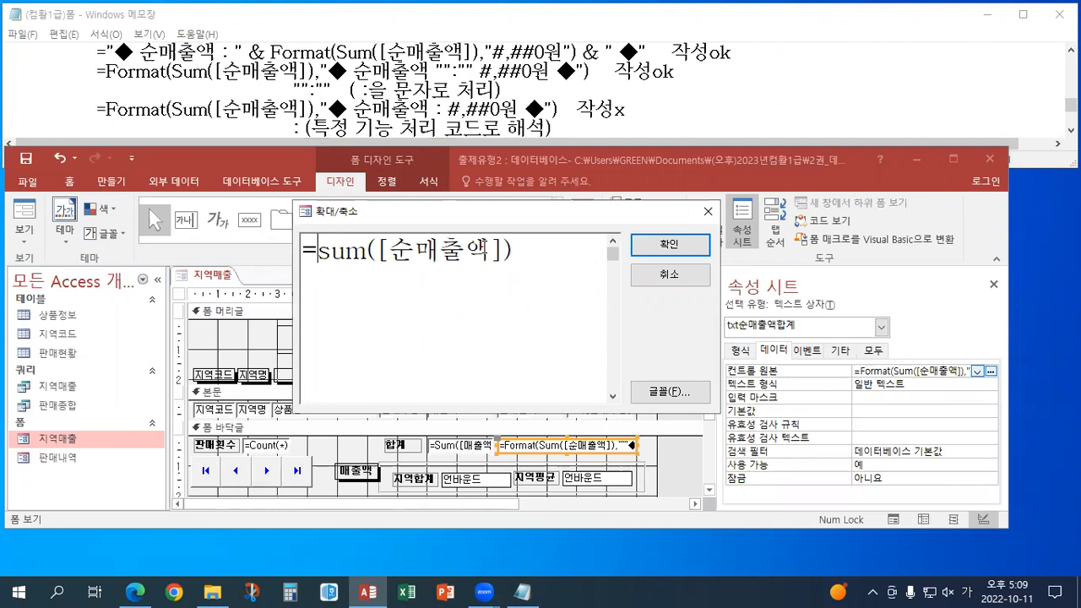
text(ㄹ)
key(BackSpace)
text(래)
key(BackSpace)
key(BackSpace)
key(BackSpace)
key(Hangul)
text(f)
key(BackSpace)
text(=from)
key(BackSpace)
key(BackSpace)
key(BackSpace)
text(ormat)
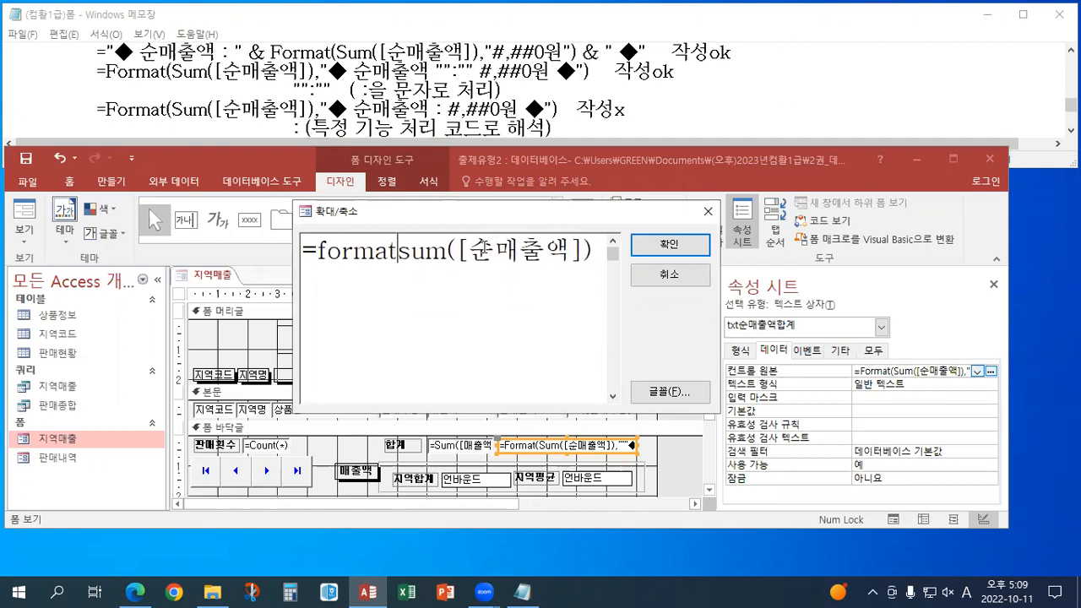
text(()
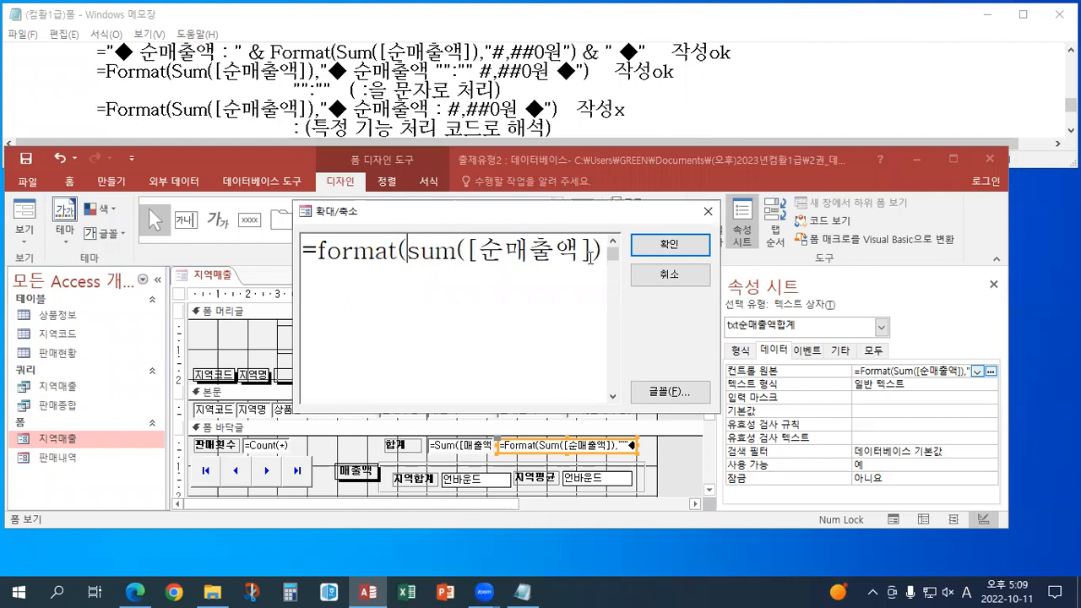
Step: Complete the format function by adding the format string "#,##0원" and the closing parenthesis after sum([순매출액])
text(,)
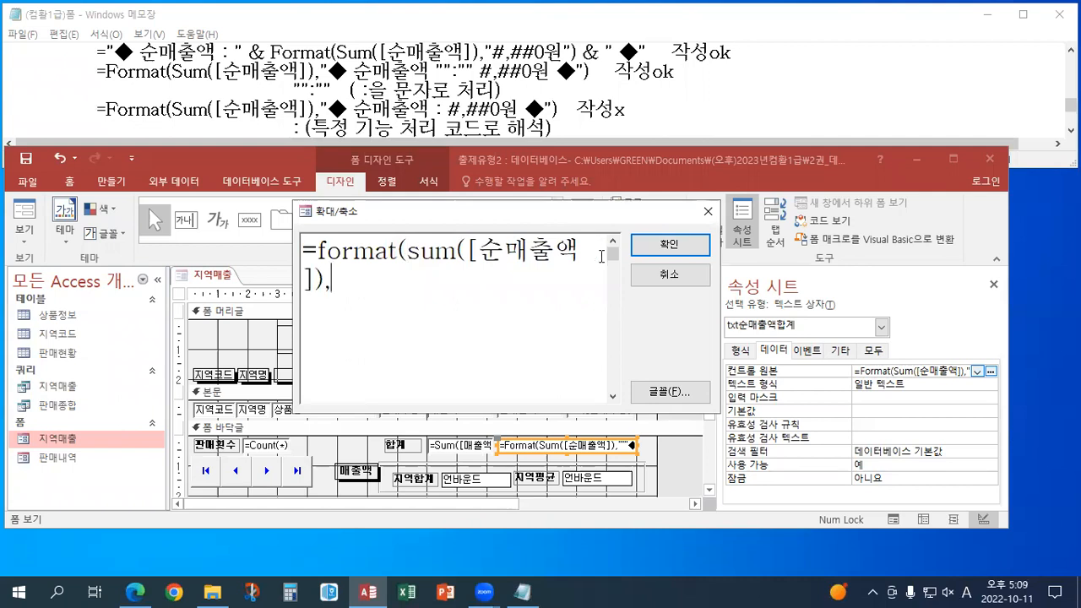
text(#)
key(BackSpace)
text("#,##)
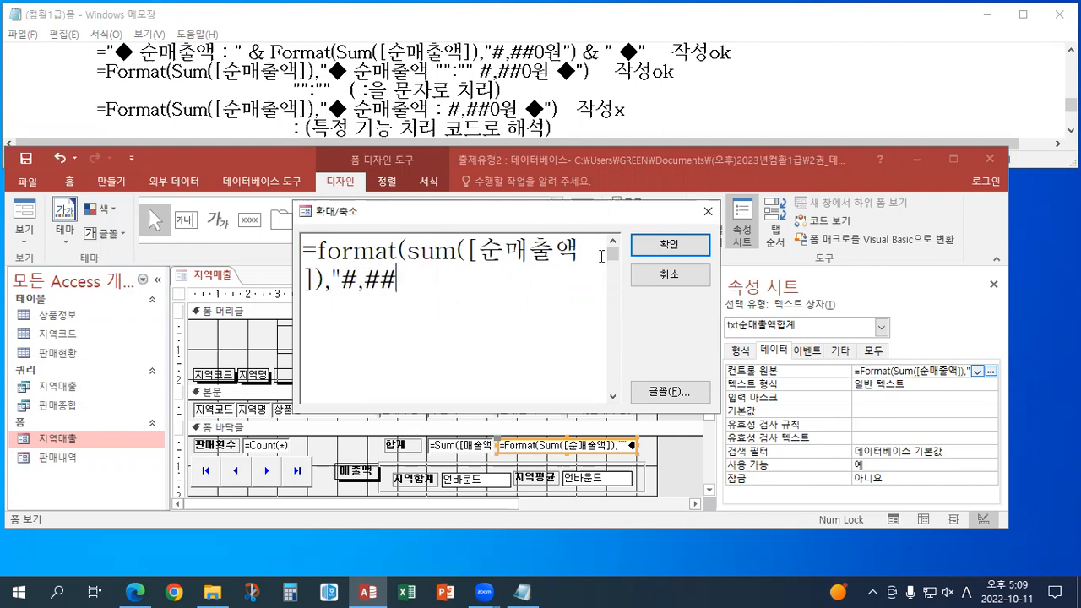
text(0)
key(Hangul)
text(원)
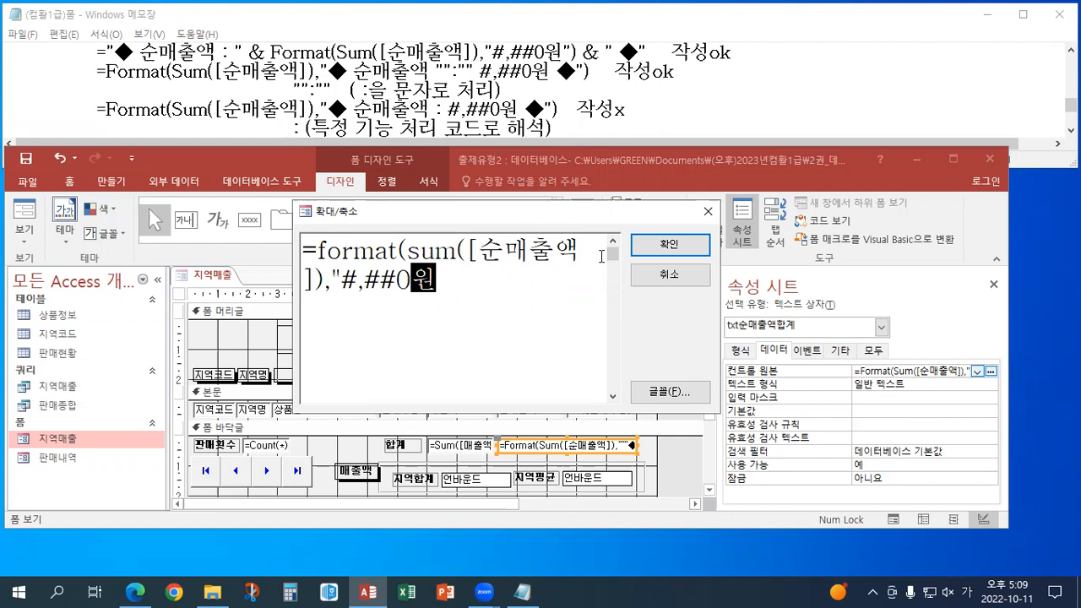
text("))
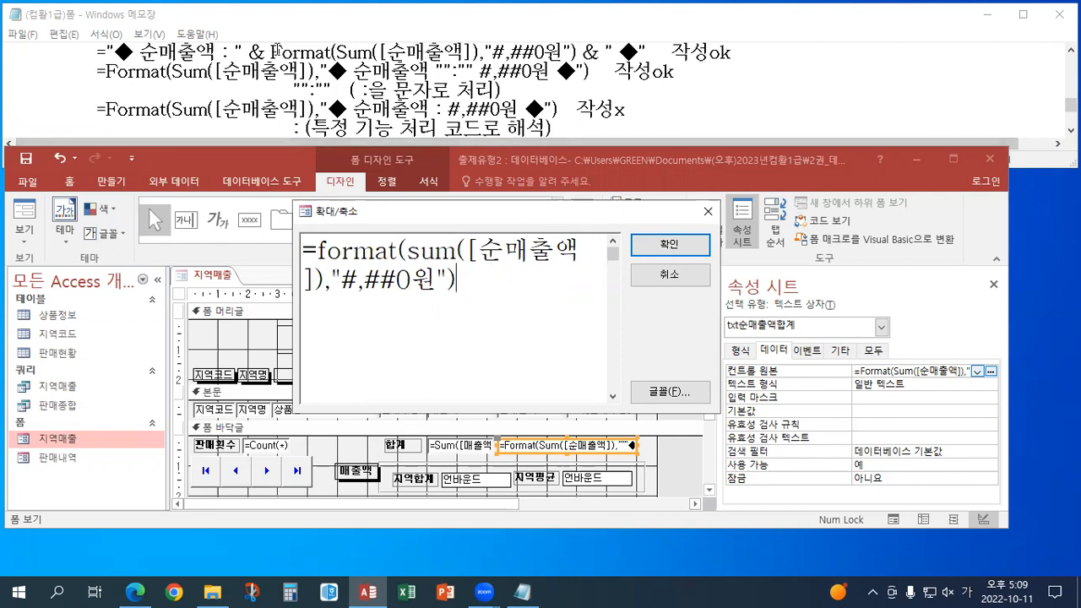
Step: Highlight the matching Format expression in the notes, then apply the control source and display the form in Form view
drag(272, 52, 579, 52)
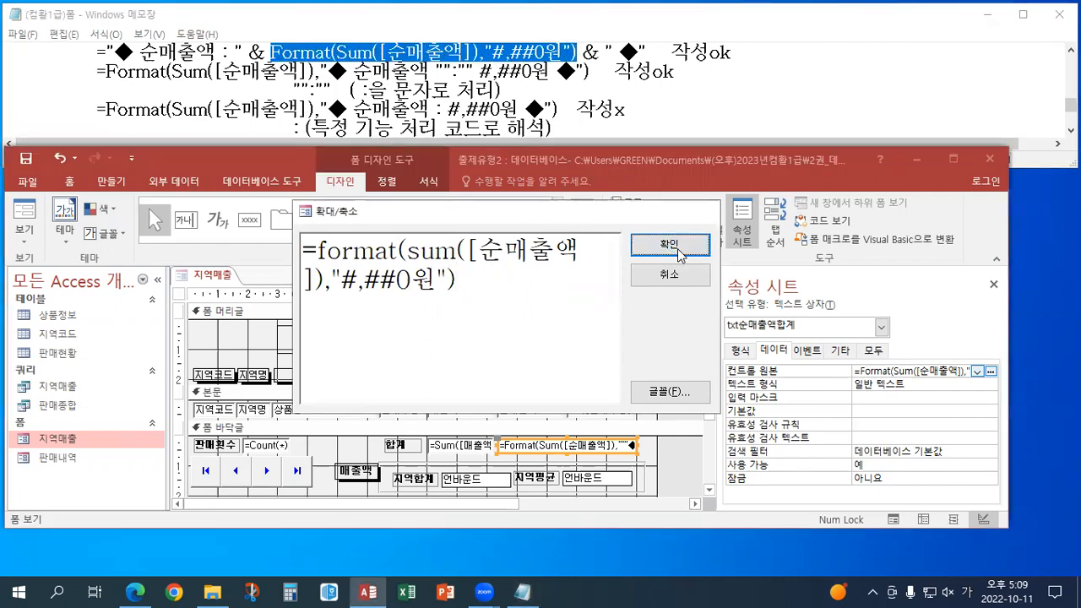
click(671, 244)
click(30, 234)
click(40, 282)
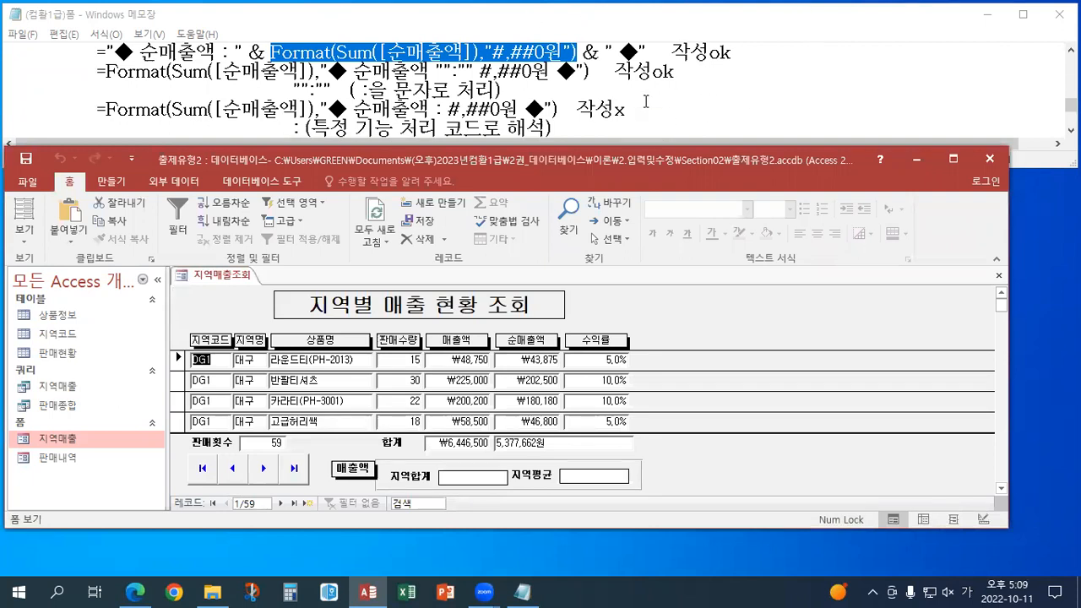
Step: Return to Design view and insert an opening quotation mark and a ◆ symbol before Format in the net sales total's control source
click(23, 235)
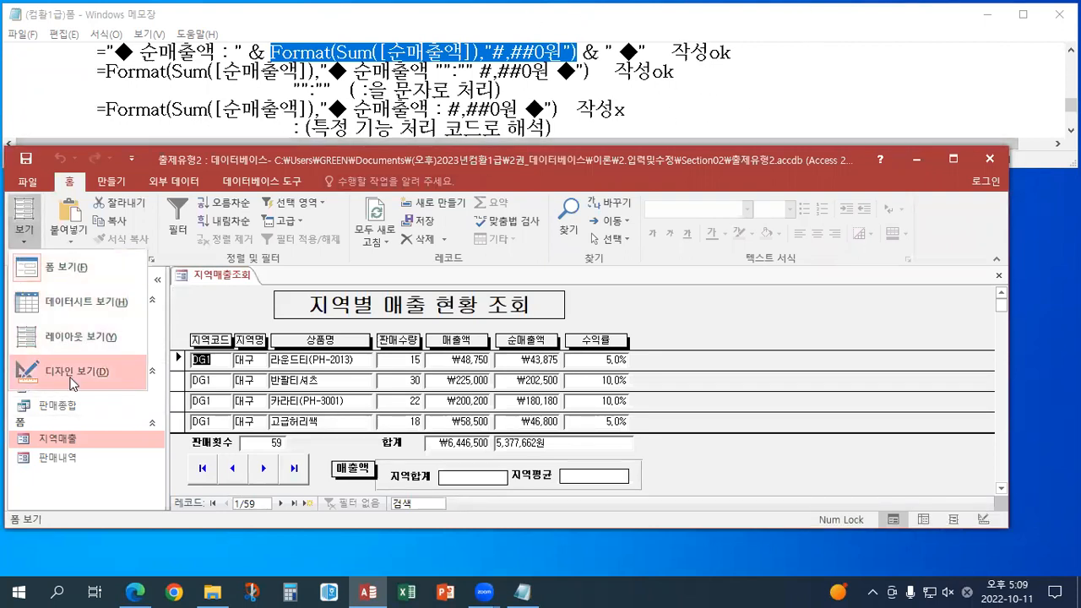
click(73, 384)
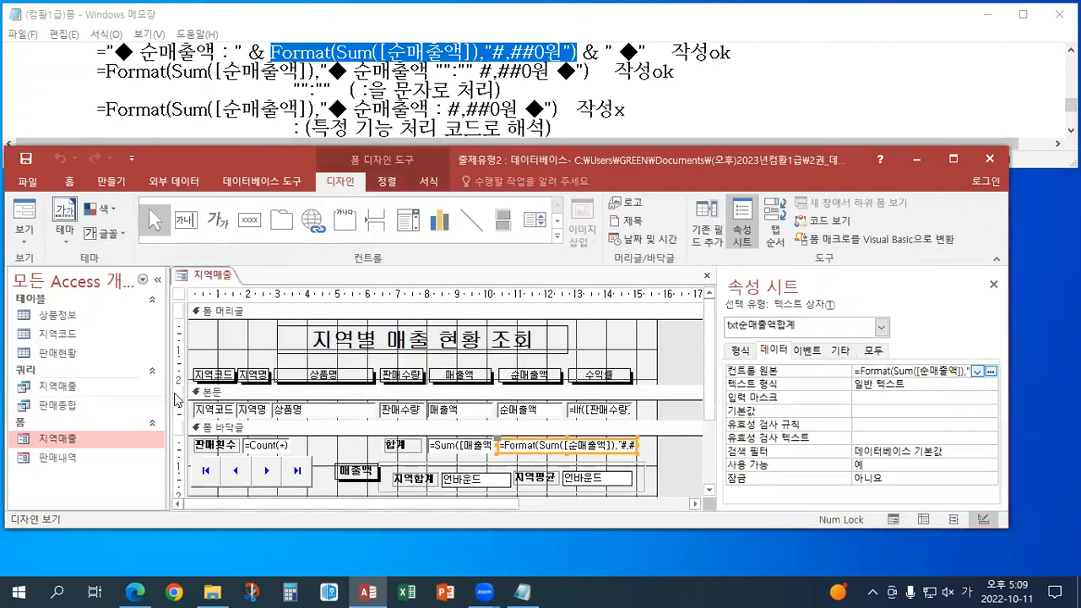
click(881, 372)
key(shift+F2)
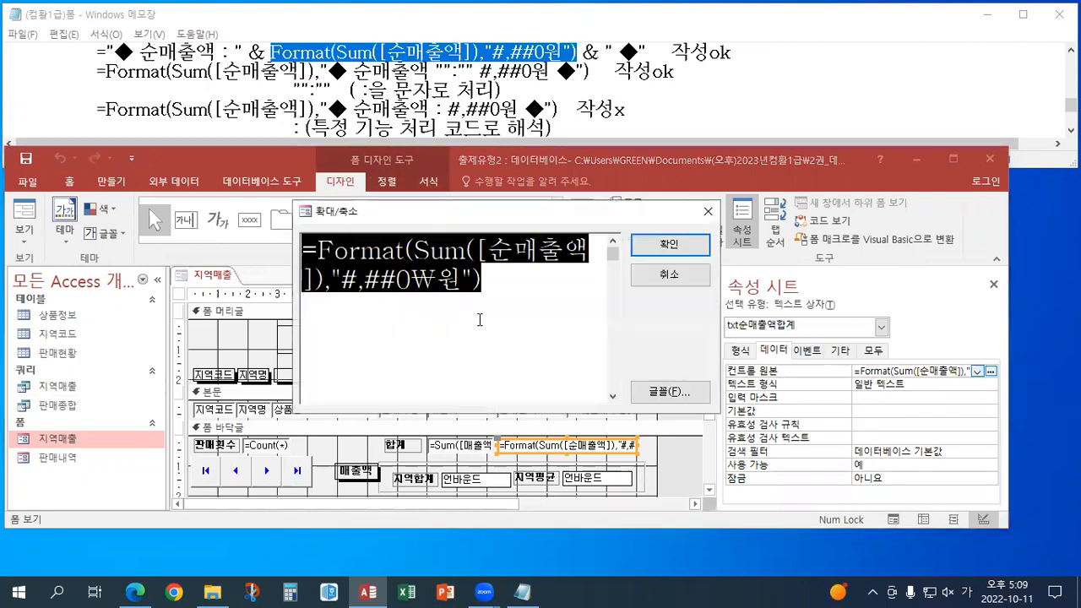
click(317, 252)
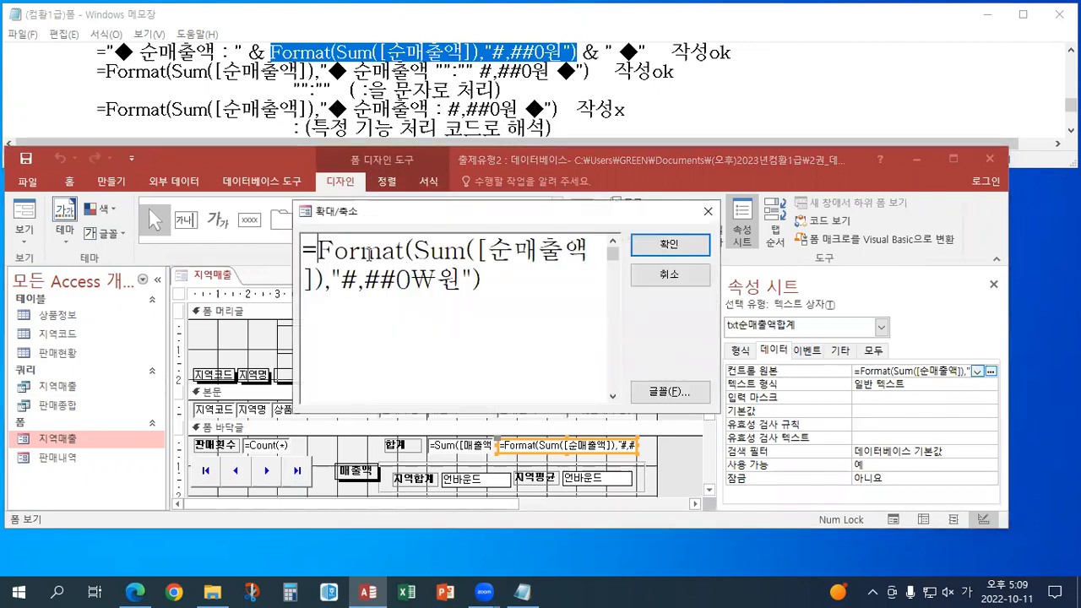
text("ㅁ)
key(Hangul_Hanja)
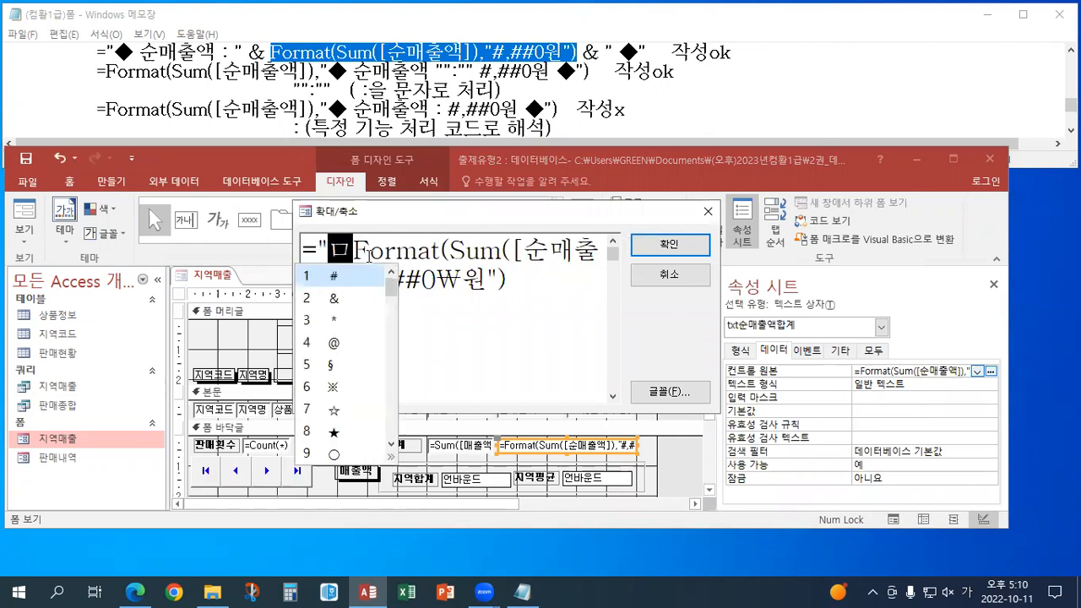
scroll(385, 407, down, 1)
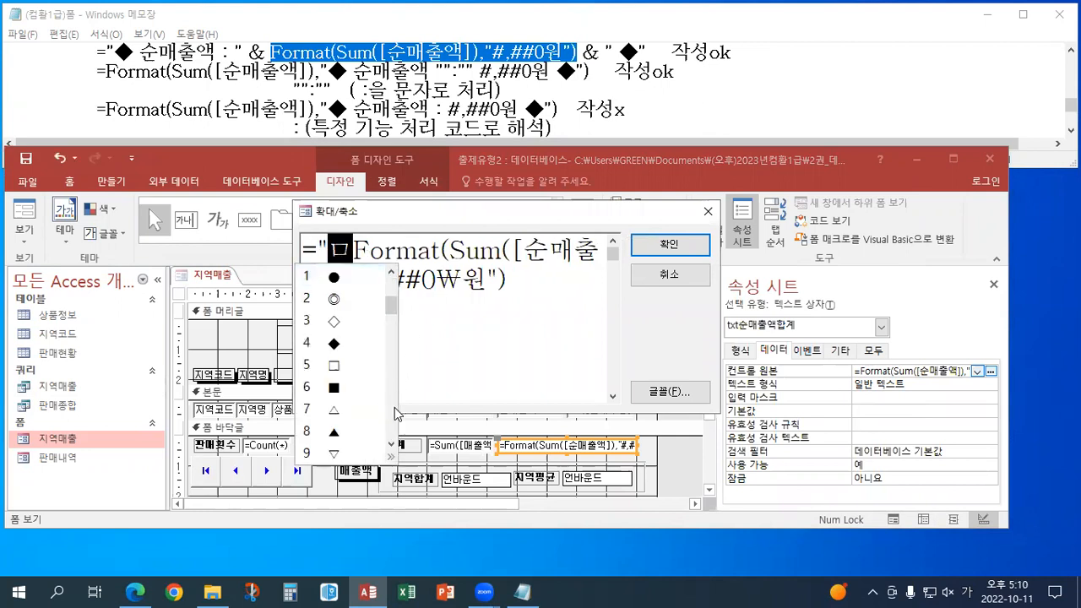
click(334, 343)
Step: Complete the text prefix with 순매출액 : and a closing quotation mark, and join it to the Format function with &
text(순매출)
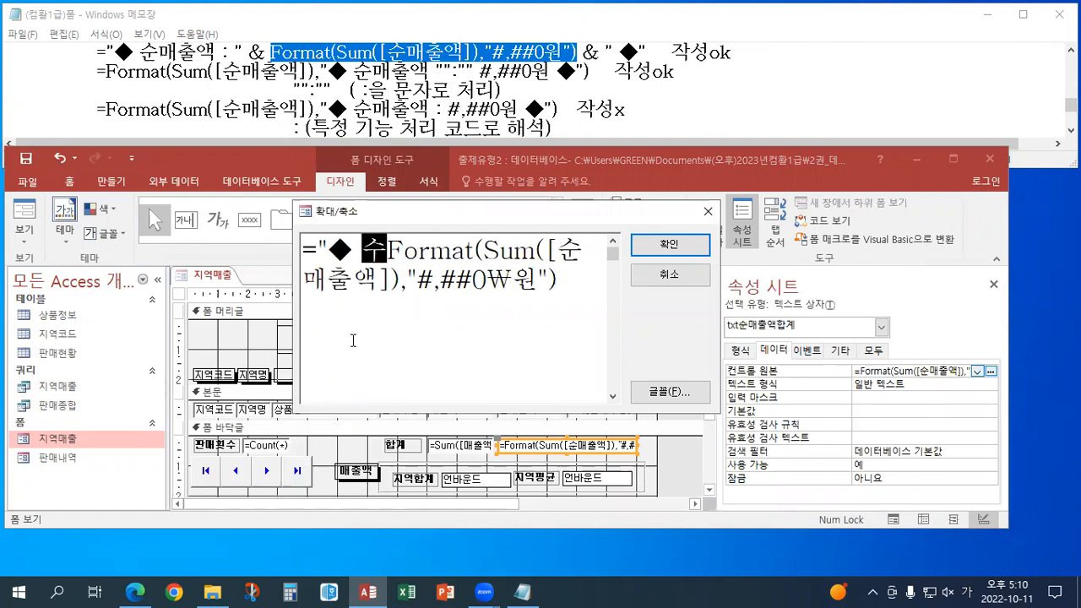
key(BackSpace)
key(BackSpace)
key(BackSpace)
key(BackSpace)
text(매출액 : ")
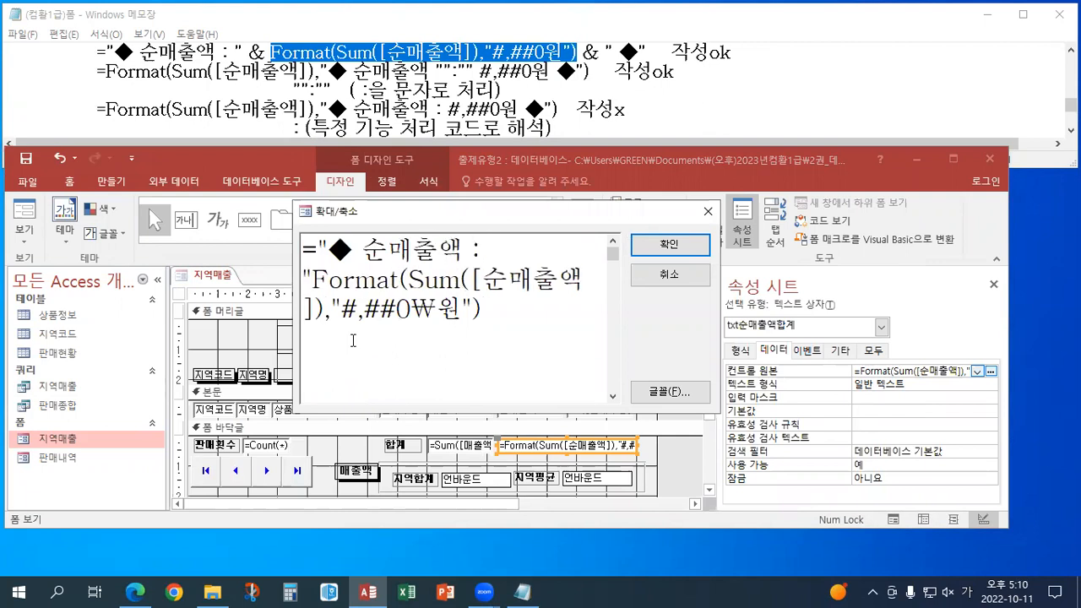
key(BackSpace)
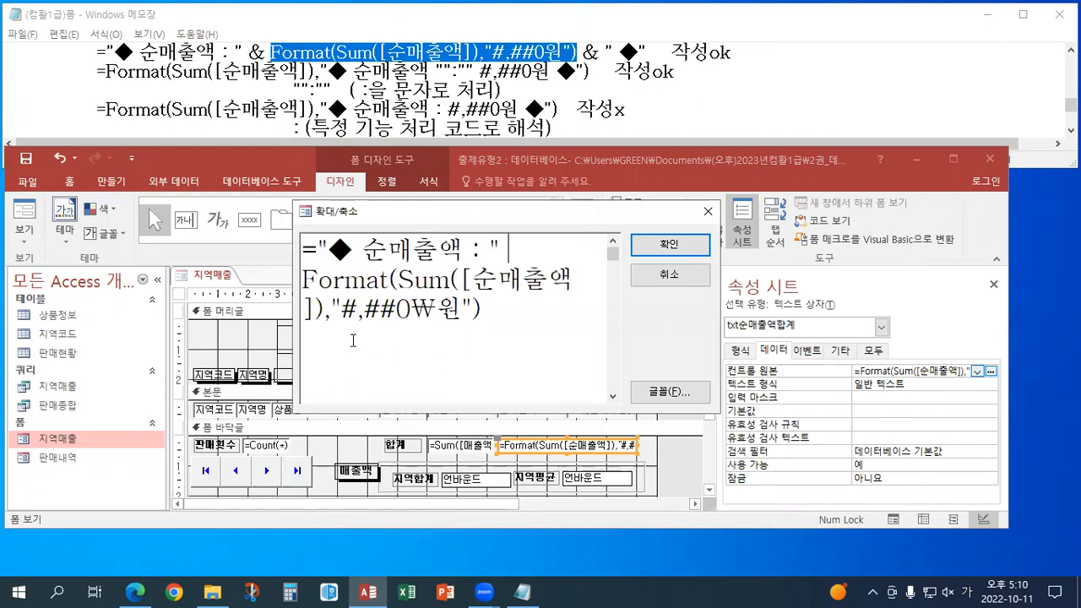
text(&)
drag(483, 250, 474, 250)
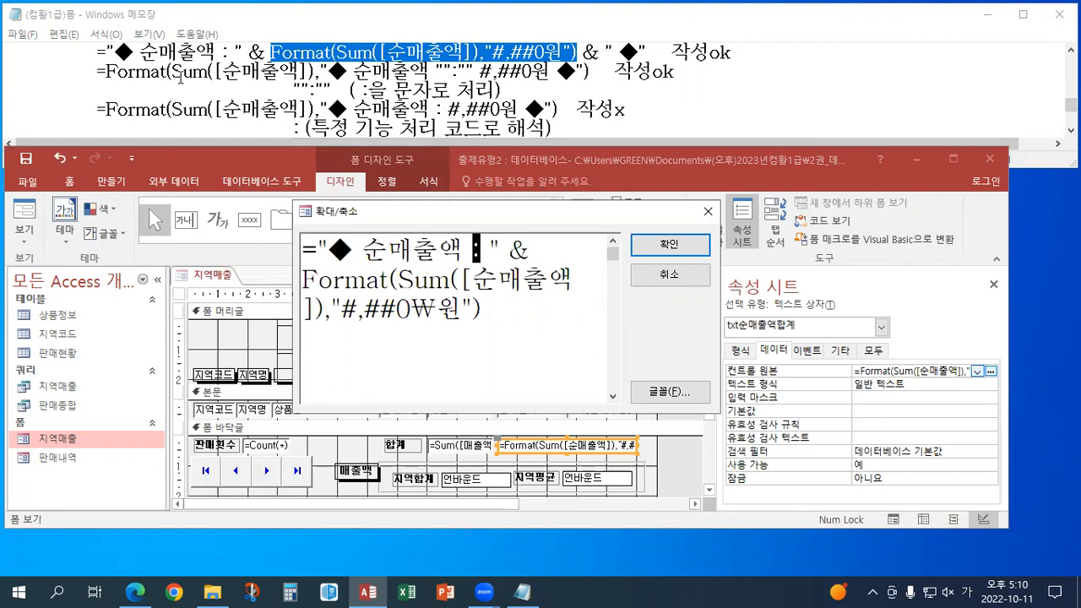
Step: Remove the ₩ before 원 in the expression's format string so it reads "#,##0원"
click(514, 308)
key(Left)
key(Left)
key(Left)
key(BackSpace)
Step: Append & " ◆" to the end of the expression and apply it as the box's control source
click(479, 308)
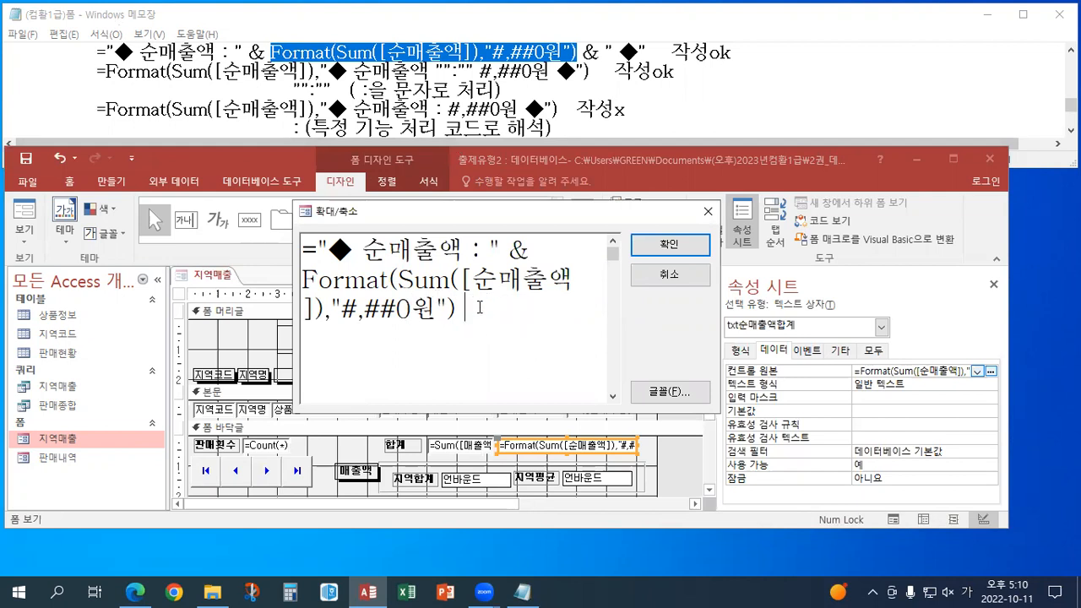
text(& " ㅁ)
key(Hangul_Hanja)
click(577, 473)
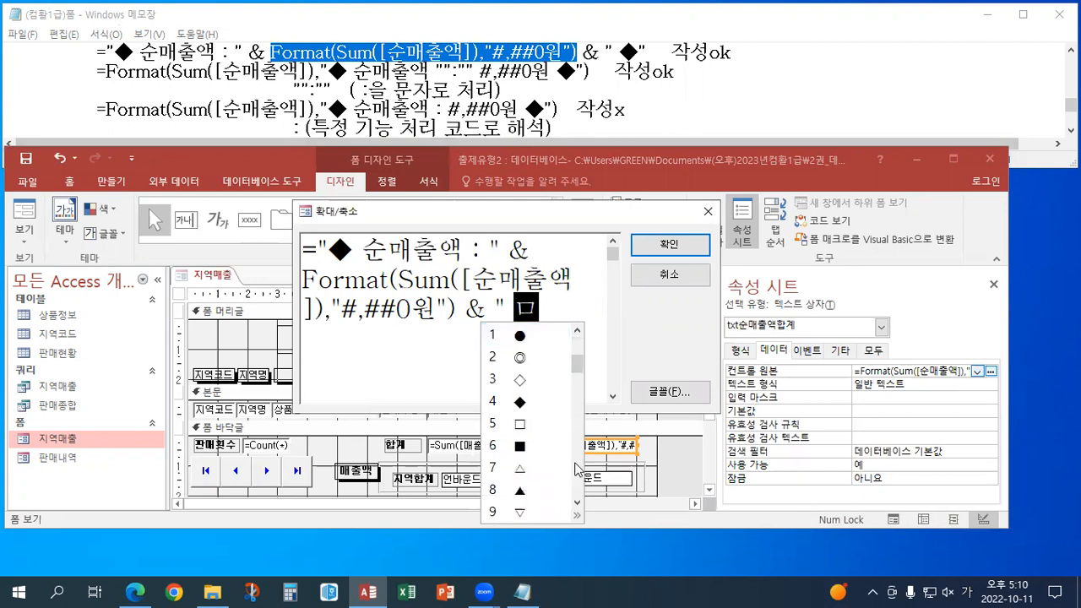
click(521, 402)
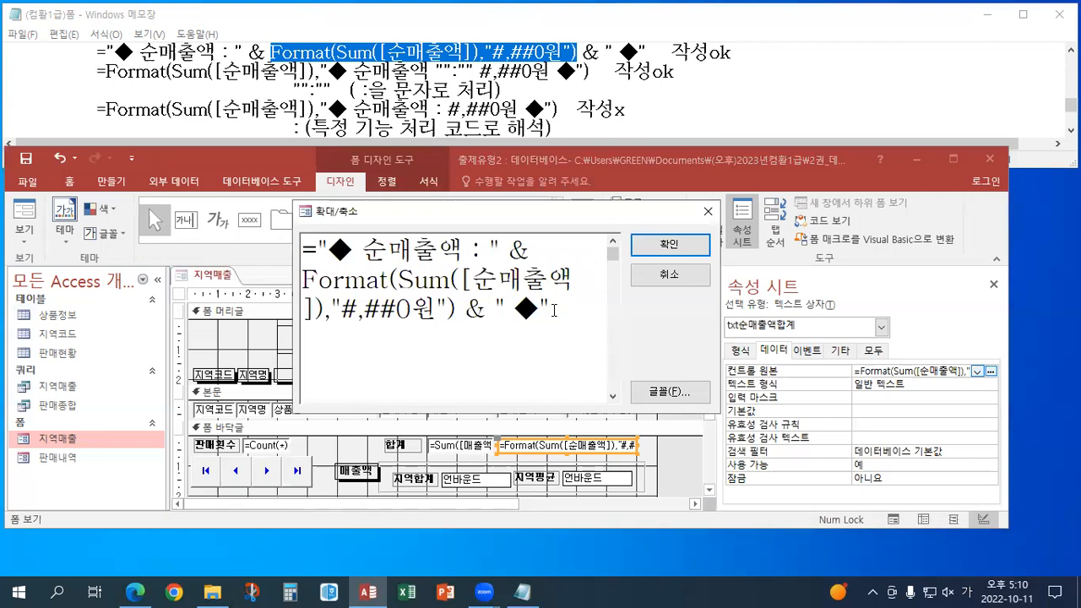
click(661, 252)
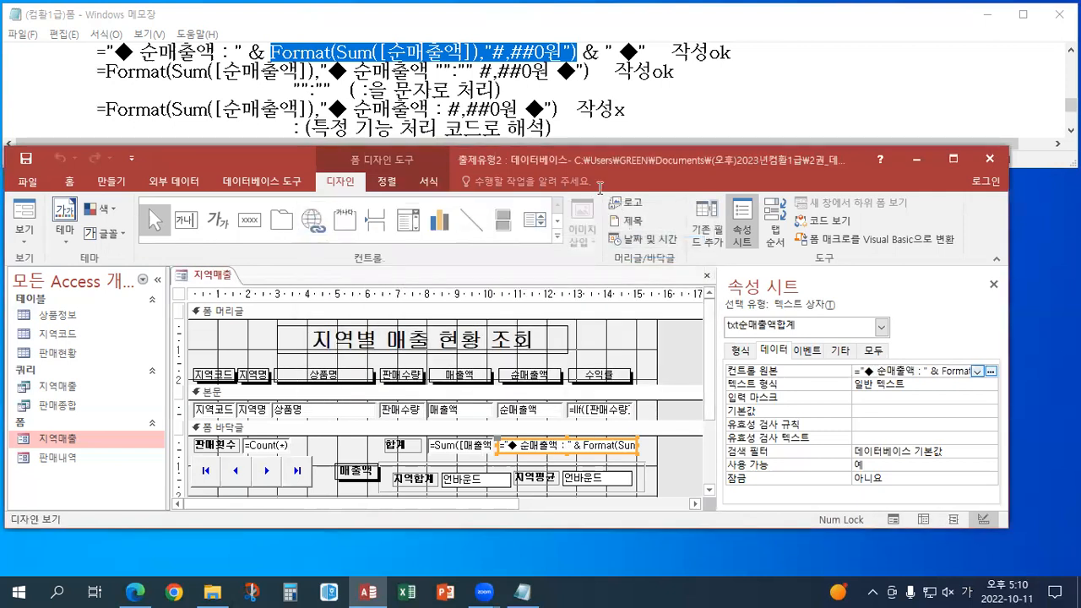
Step: Switch to the (컴활1급)폼 notes in Notepad and review the Format function examples and the text box control property section
click(514, 88)
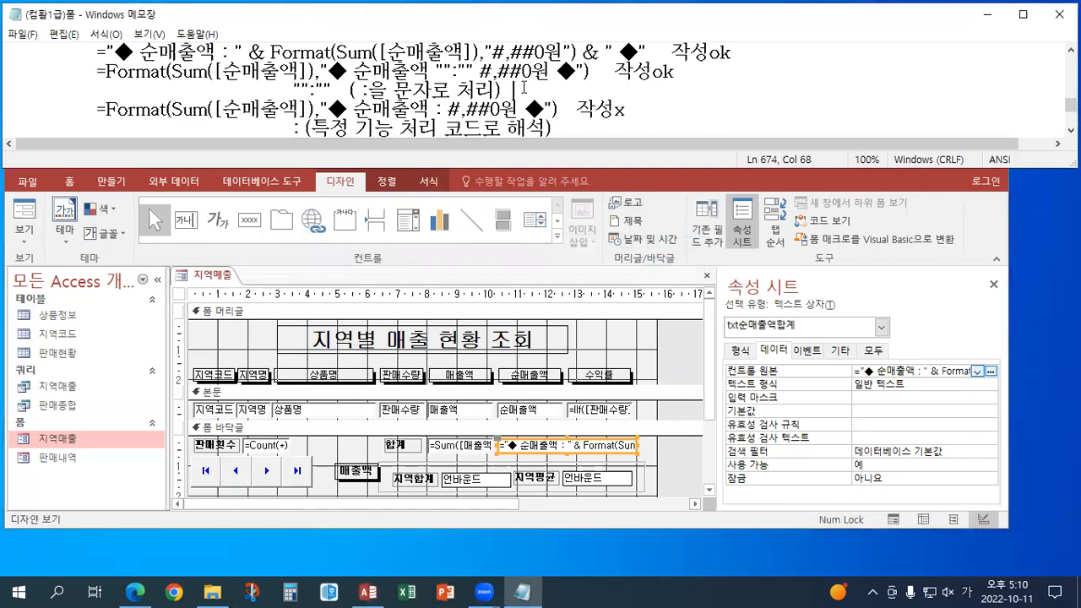
drag(523, 87, 100, 73)
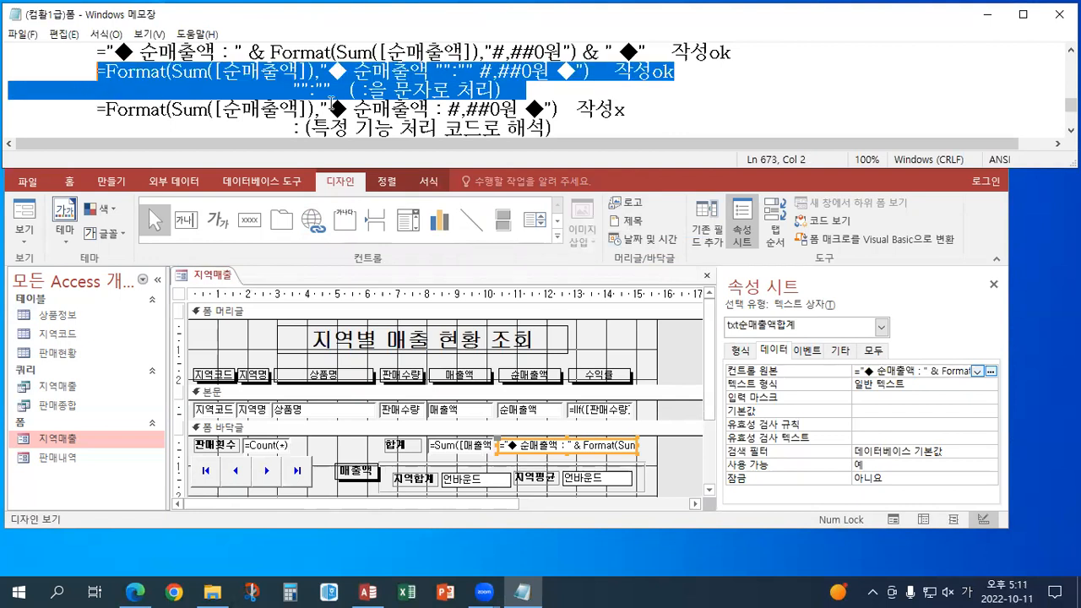
click(444, 96)
drag(740, 53, 95, 52)
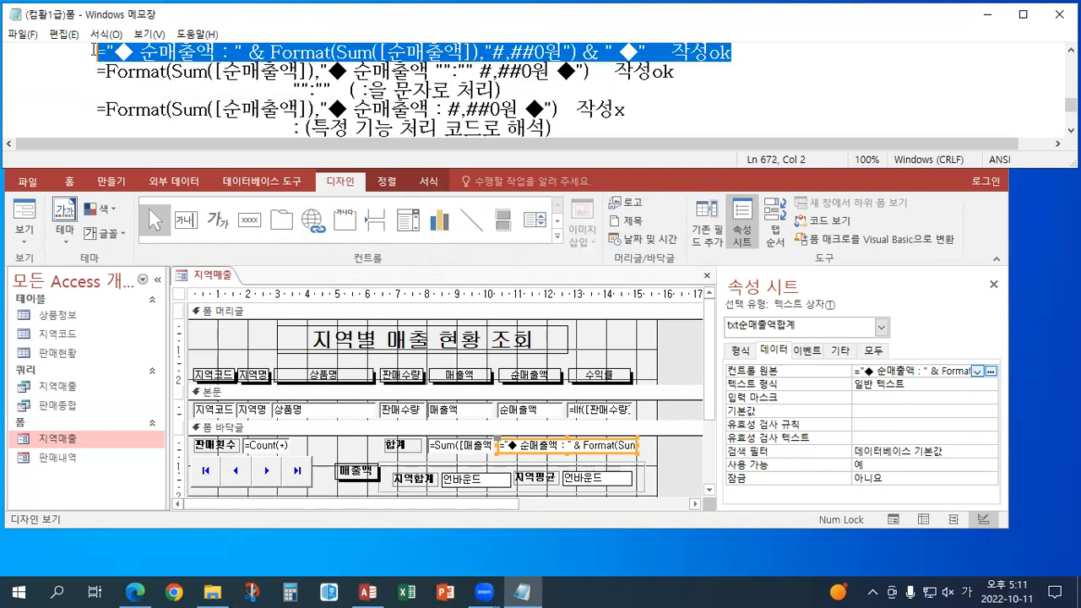
click(537, 90)
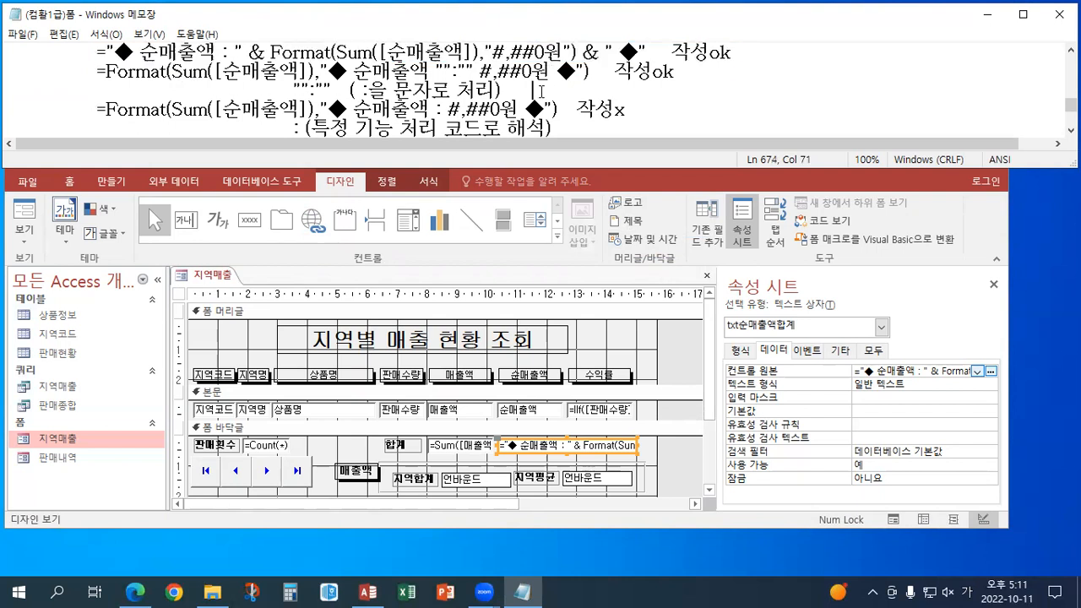
scroll(543, 91, up, 1)
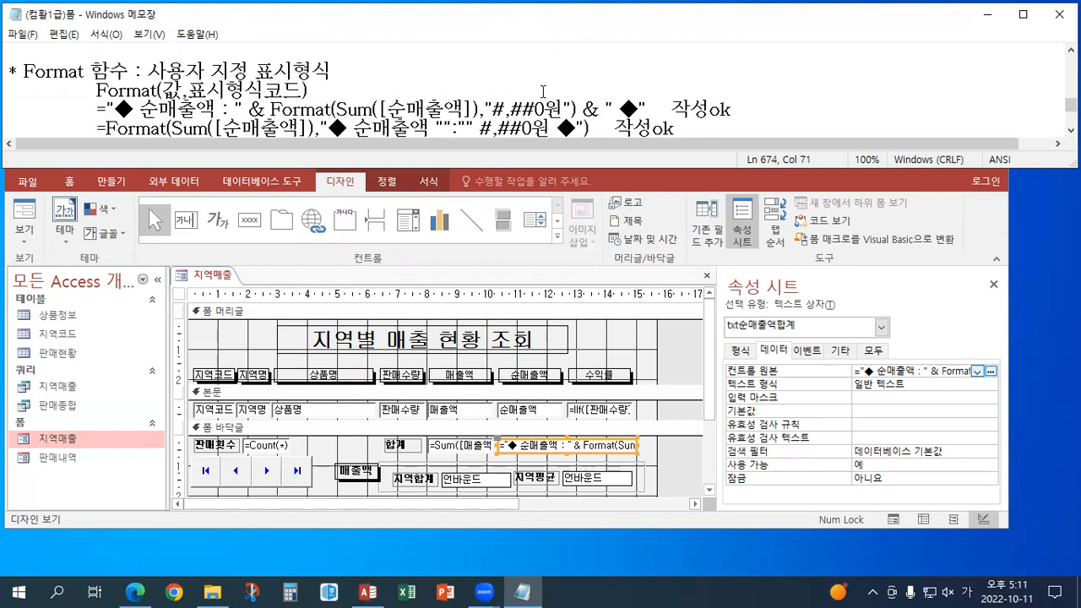
scroll(543, 91, down, 1)
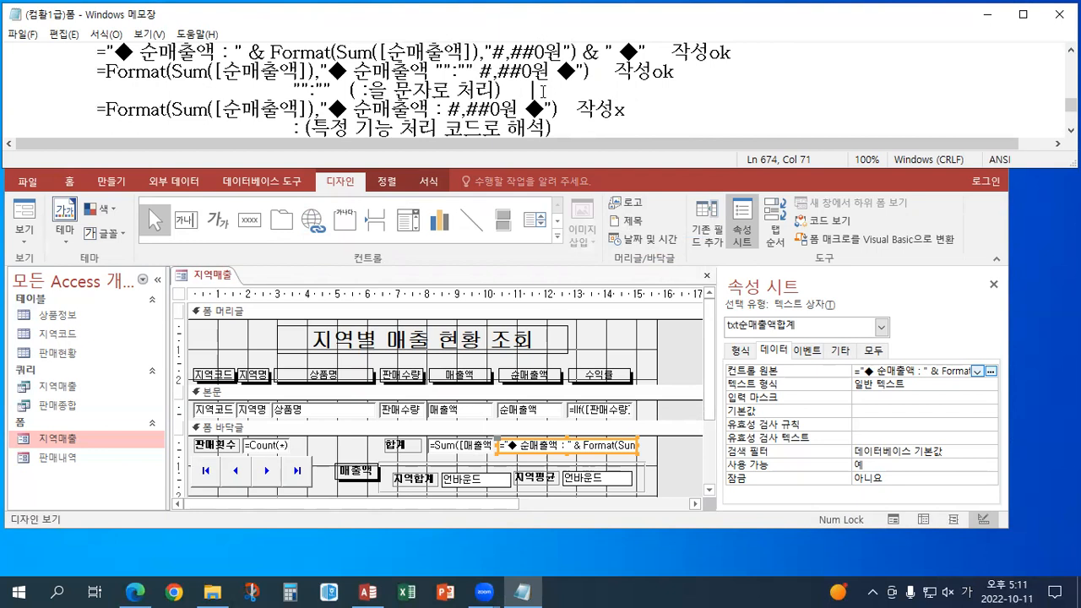
scroll(543, 91, up, 2)
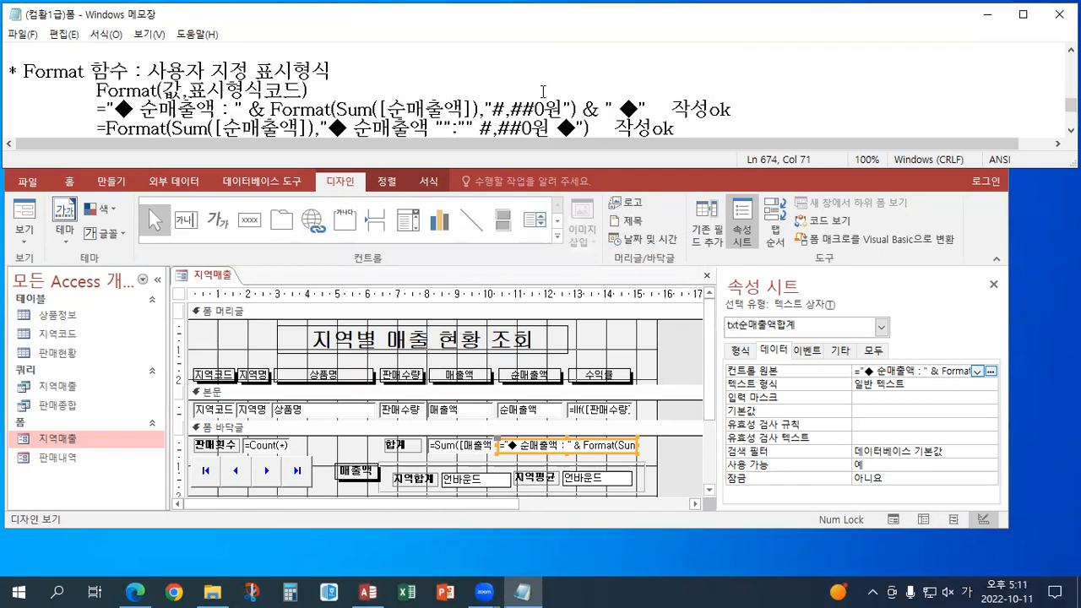
scroll(543, 91, up, 1)
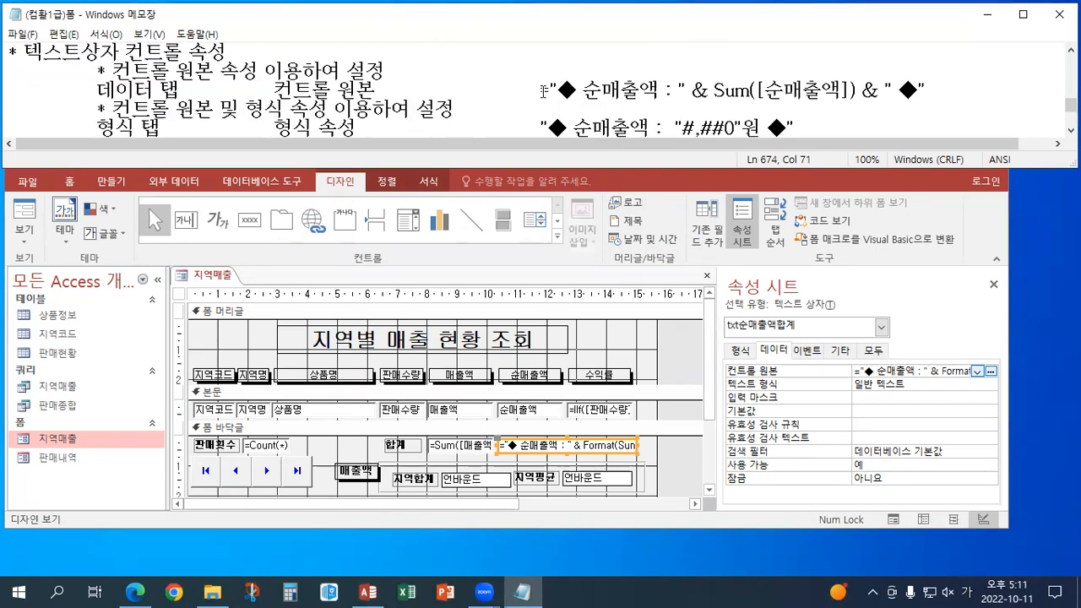
drag(137, 70, 285, 71)
drag(195, 109, 290, 110)
click(241, 72)
drag(218, 110, 307, 114)
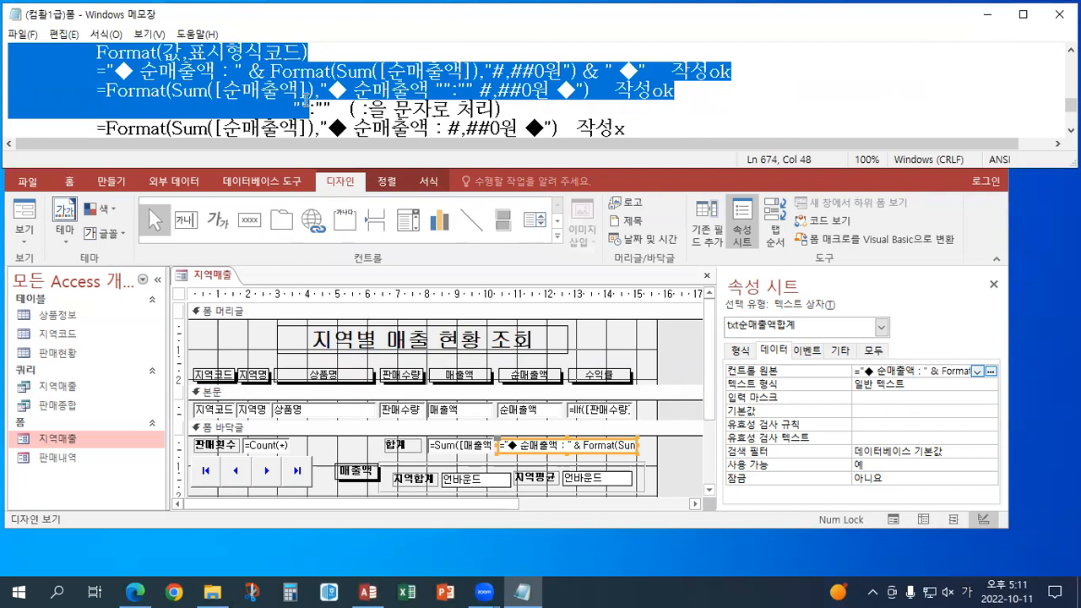
scroll(307, 98, up, 3)
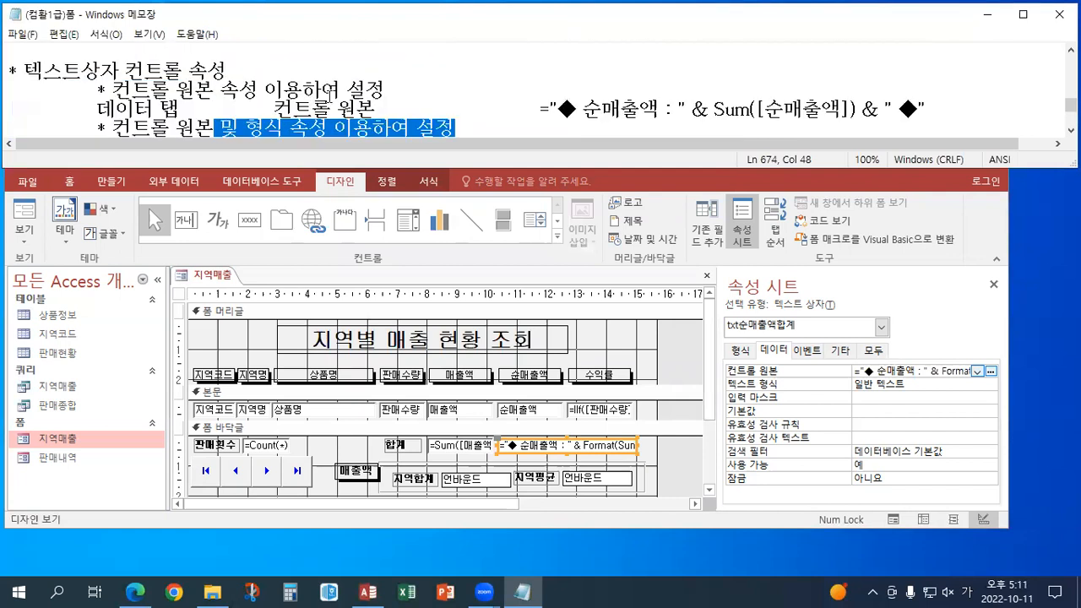
click(338, 91)
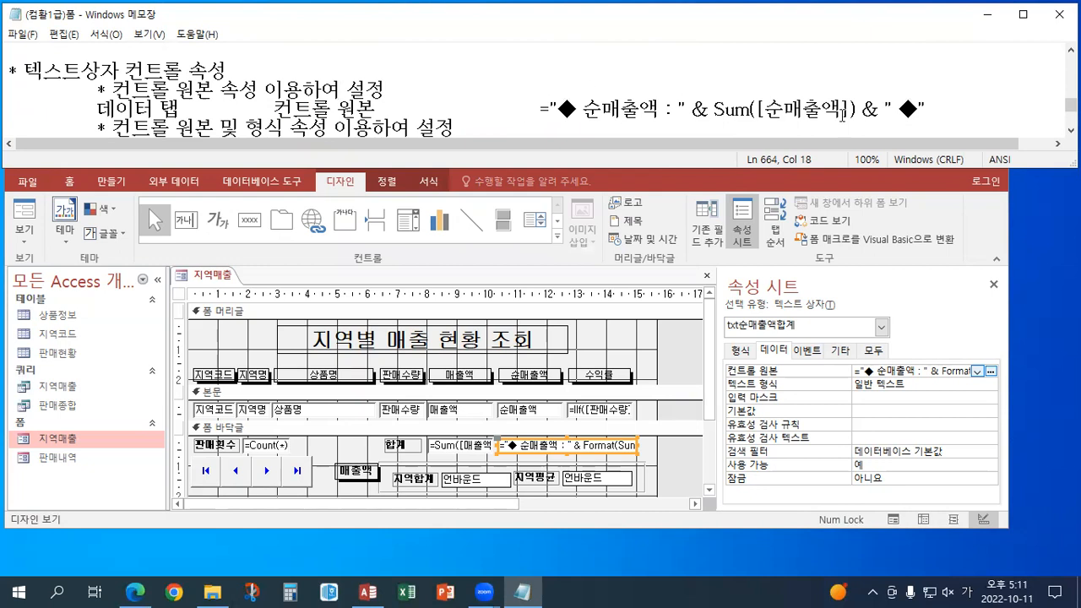
Step: Move the two-line 컨트롤 원본 속성 이용하여 설정 block below the 컨트롤 원본 및 형식 속성 block, followed by a blank line
drag(938, 109, 9, 83)
key(ctrl+c)
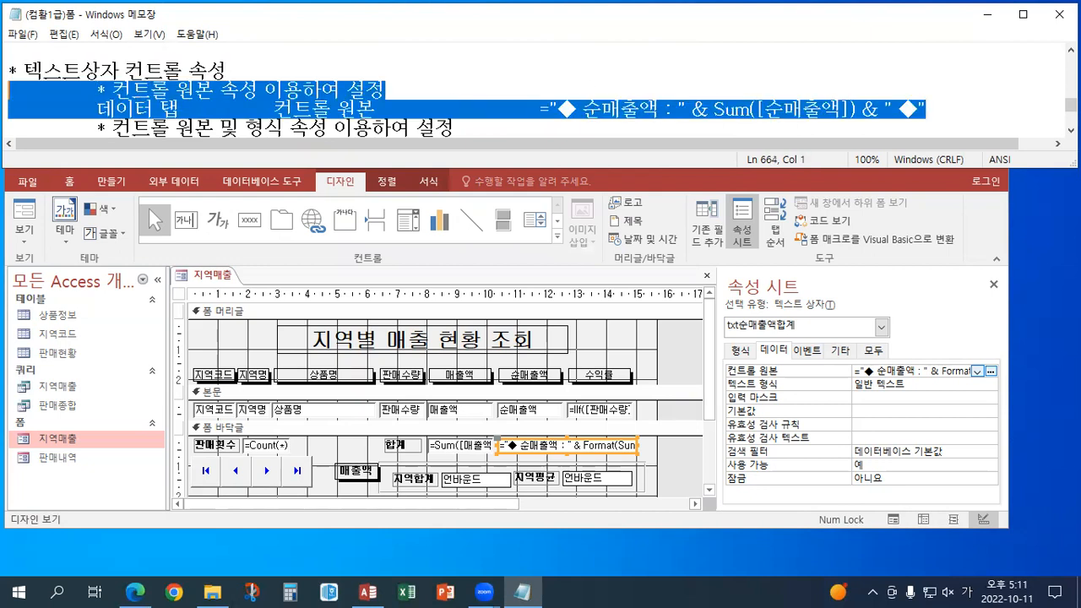
key(BackSpace)
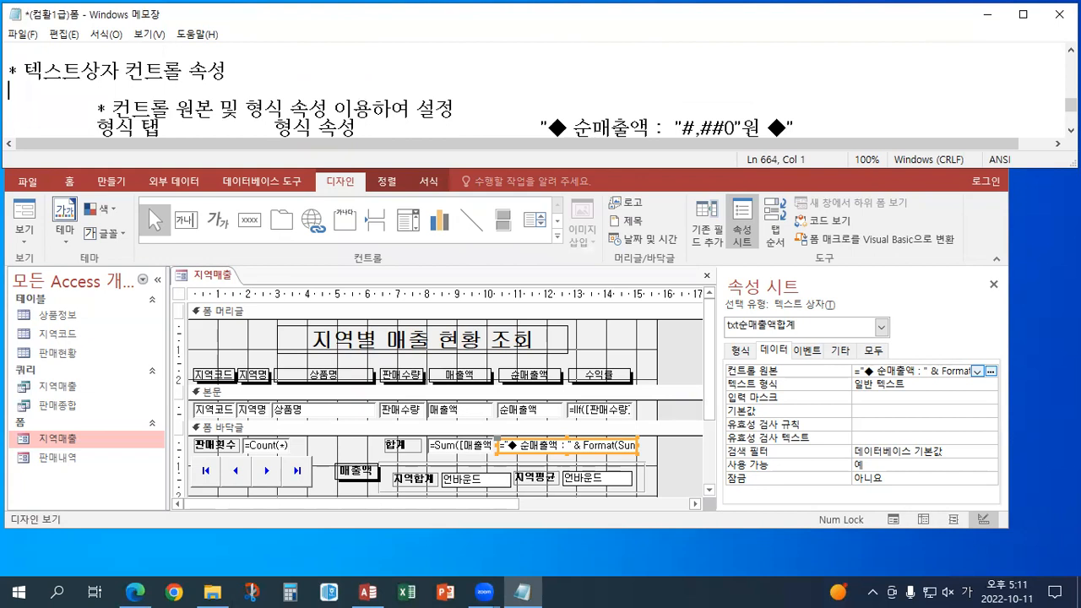
double_click(228, 9)
click(43, 164)
key(Return)
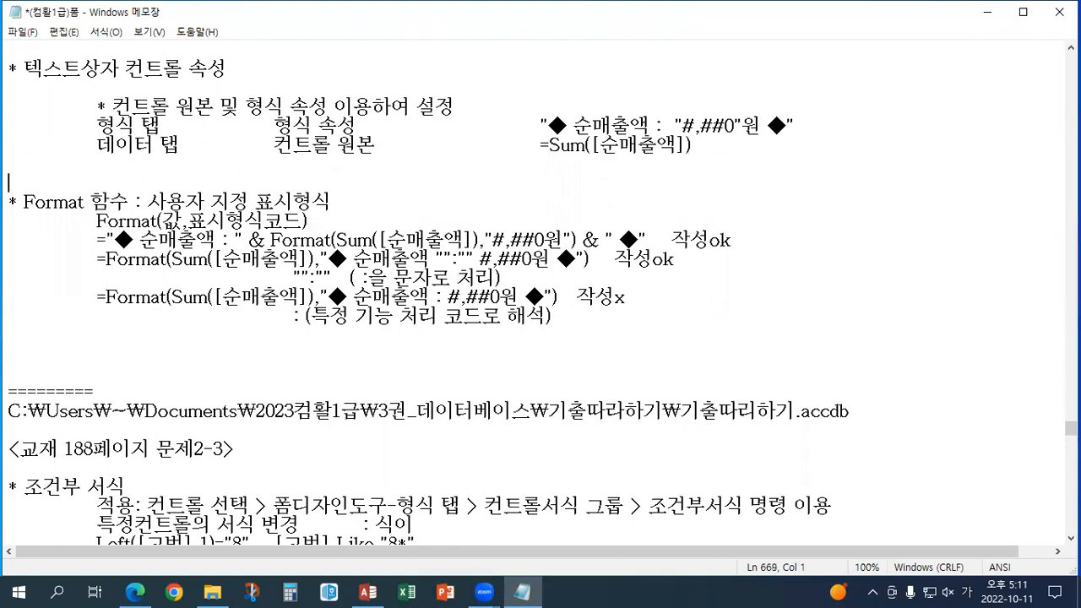
key(Tab)
key(ctrl+v)
click(110, 188)
key(BackSpace)
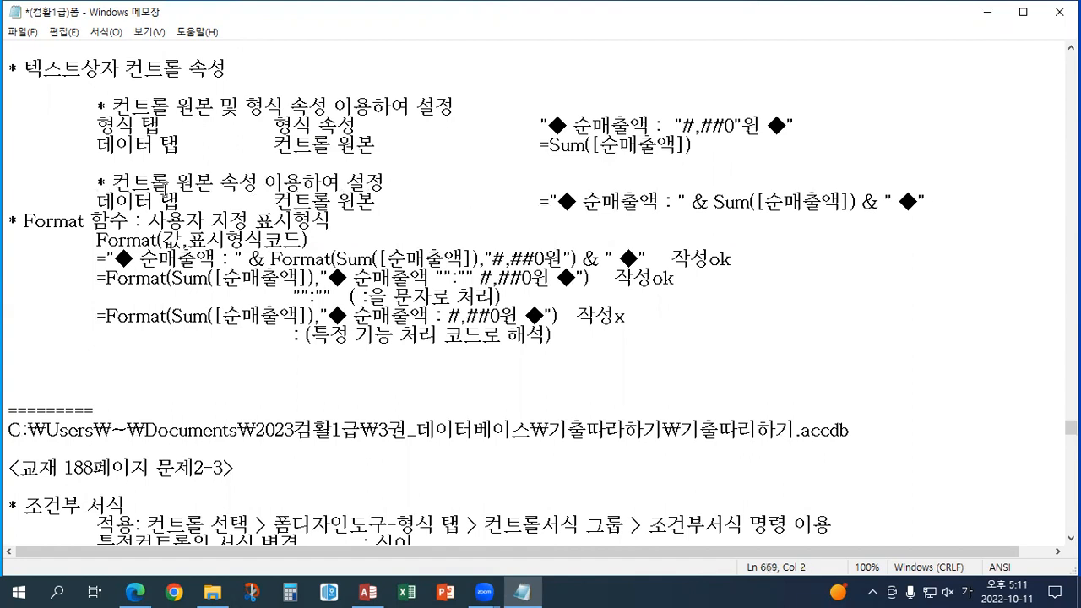
click(926, 203)
key(Return)
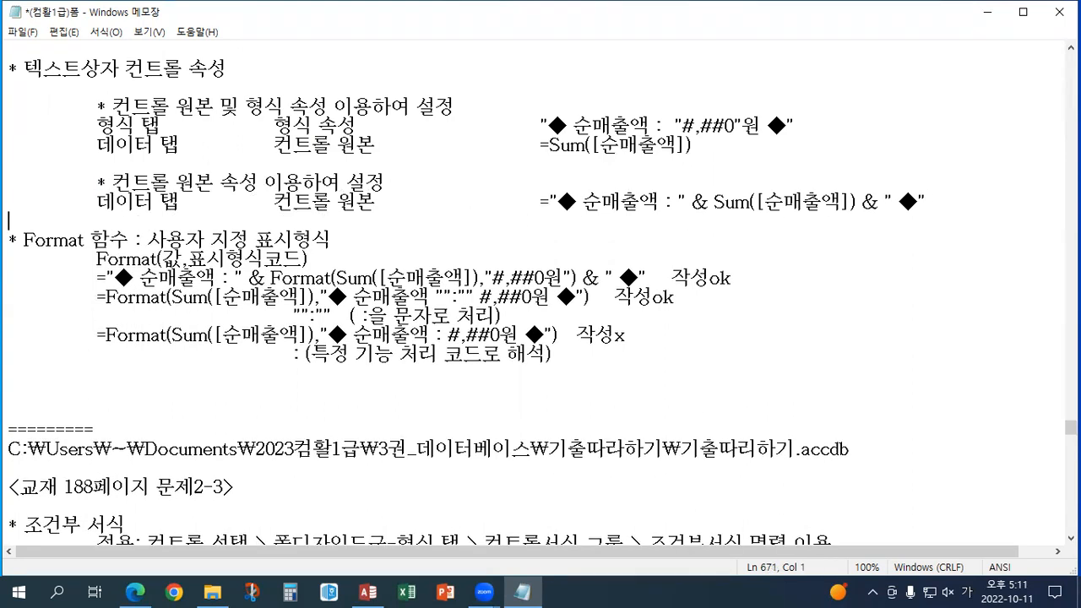
Step: Replace the expression on the moved block's 컨트롤 원본 line with "Format 함수 이용"
drag(543, 203, 925, 203)
text(ㄹ)
key(BackSpace)
key(Hangul)
text(for)
key(BackSpace)
key(BackSpace)
key(BackSpace)
text(For)
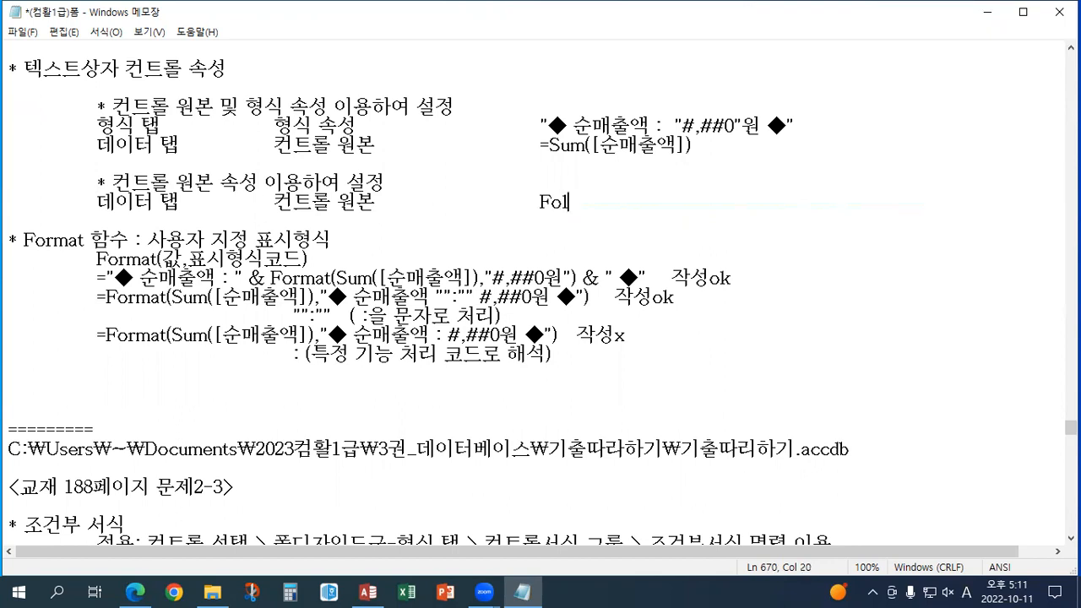
key(BackSpace)
text(rmat)
key(Hangul)
text(함수 이용)
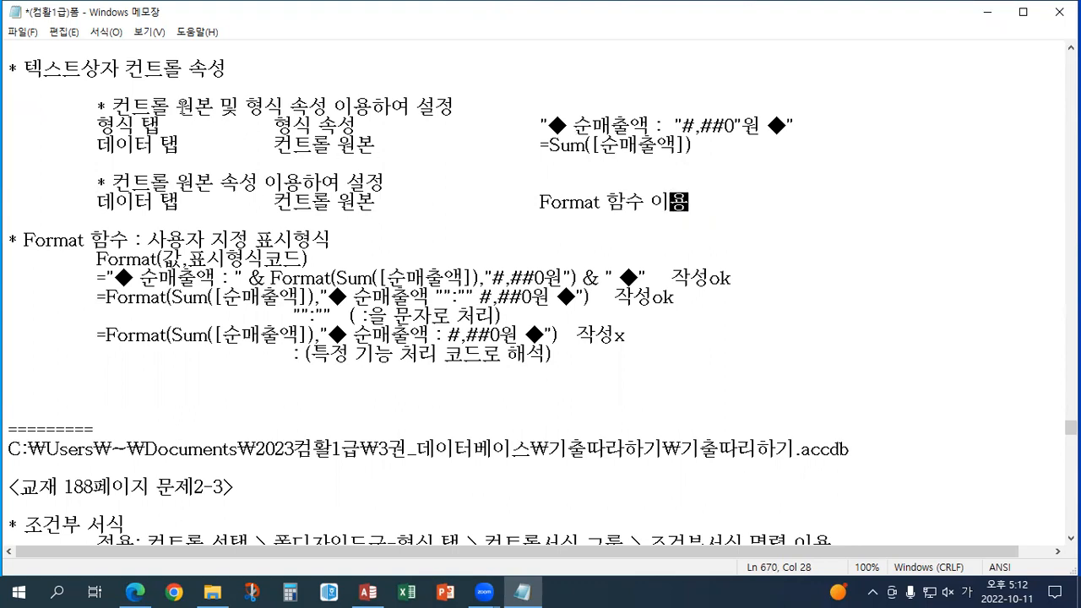
Step: Compare the notes' method using both control source and format properties with the method using only the control source property
drag(176, 107, 310, 107)
drag(169, 182, 281, 183)
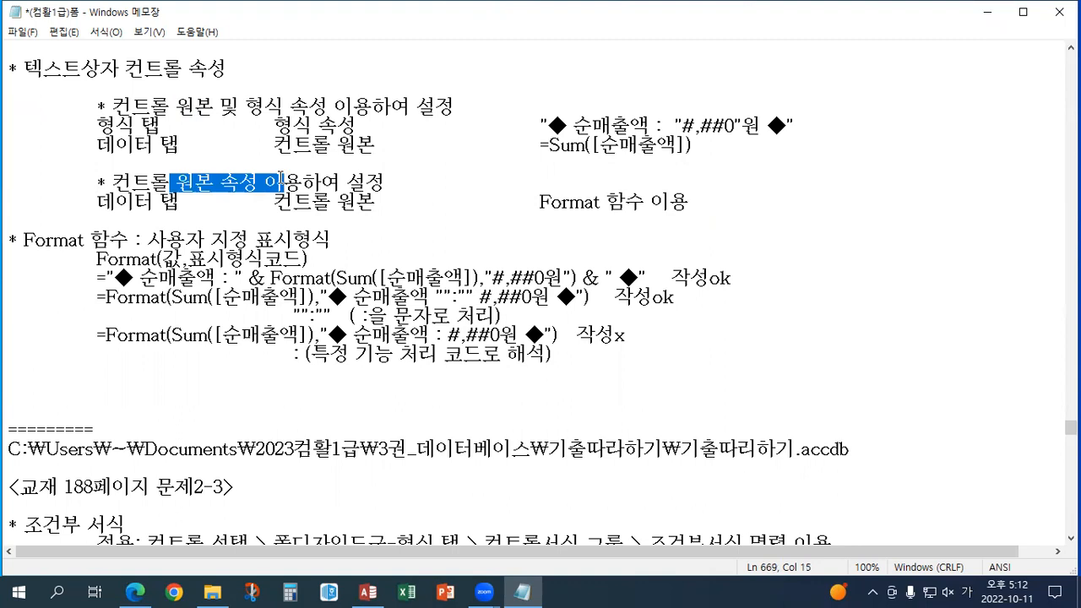
key(Down)
key(Down)
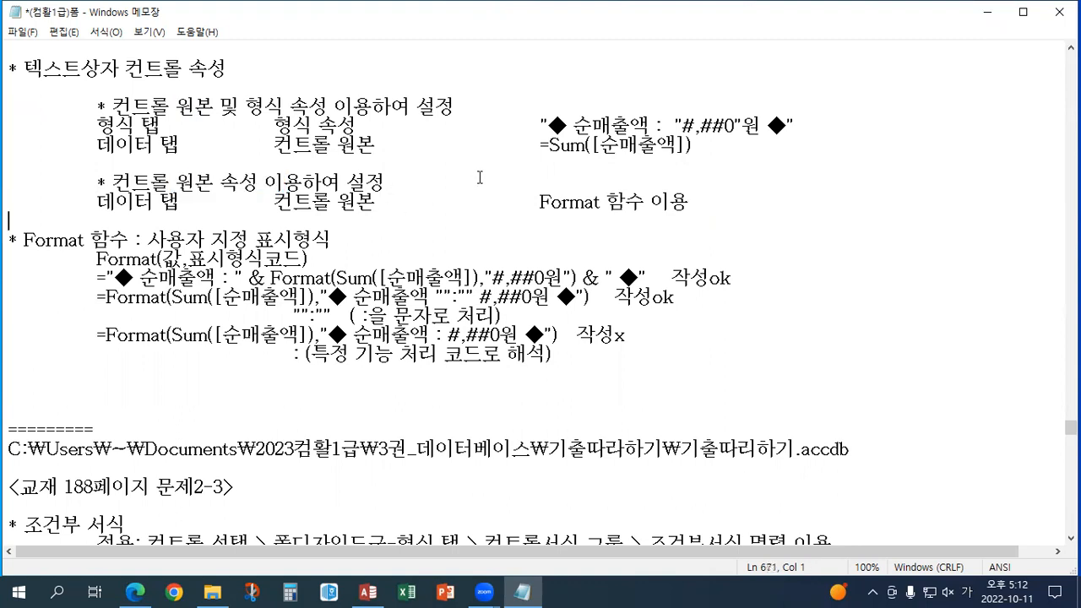
drag(176, 106, 223, 106)
drag(681, 146, 507, 112)
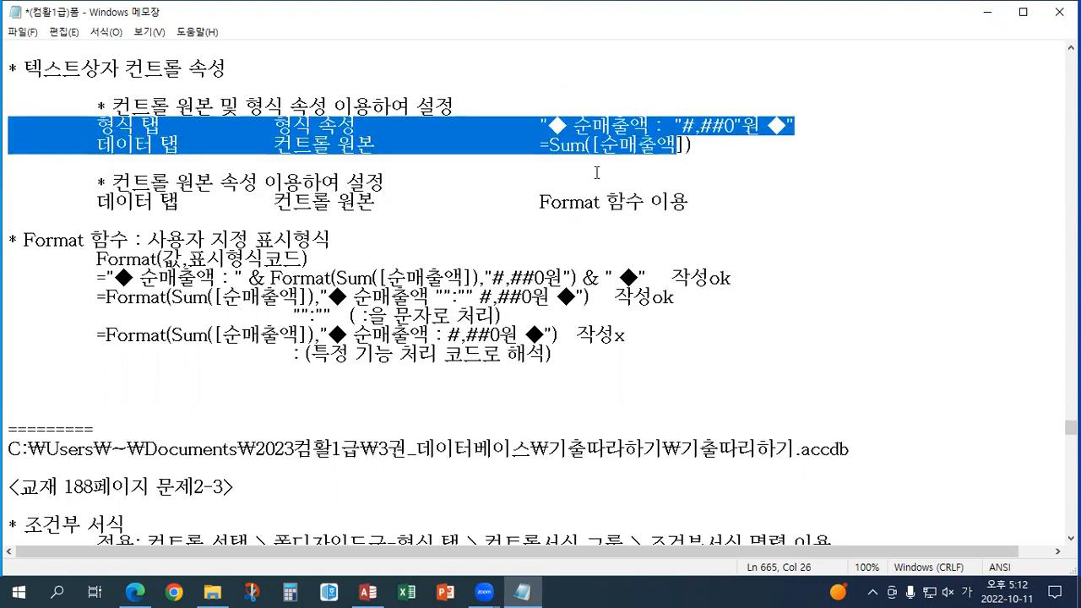
click(426, 186)
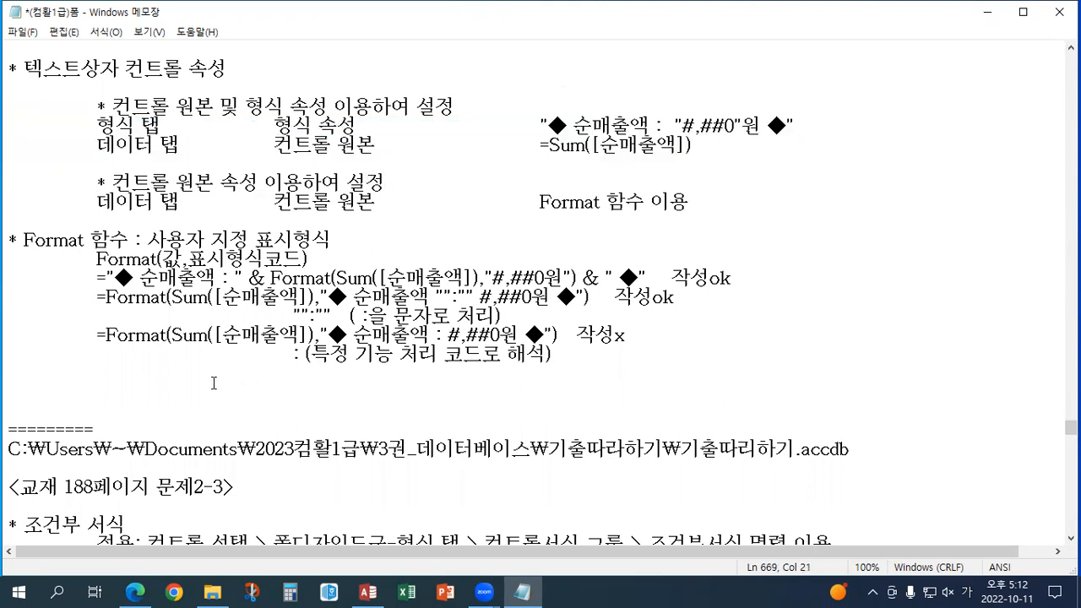
Step: Save the edited notes file and shrink its window so the Access form design shows beneath it
click(31, 34)
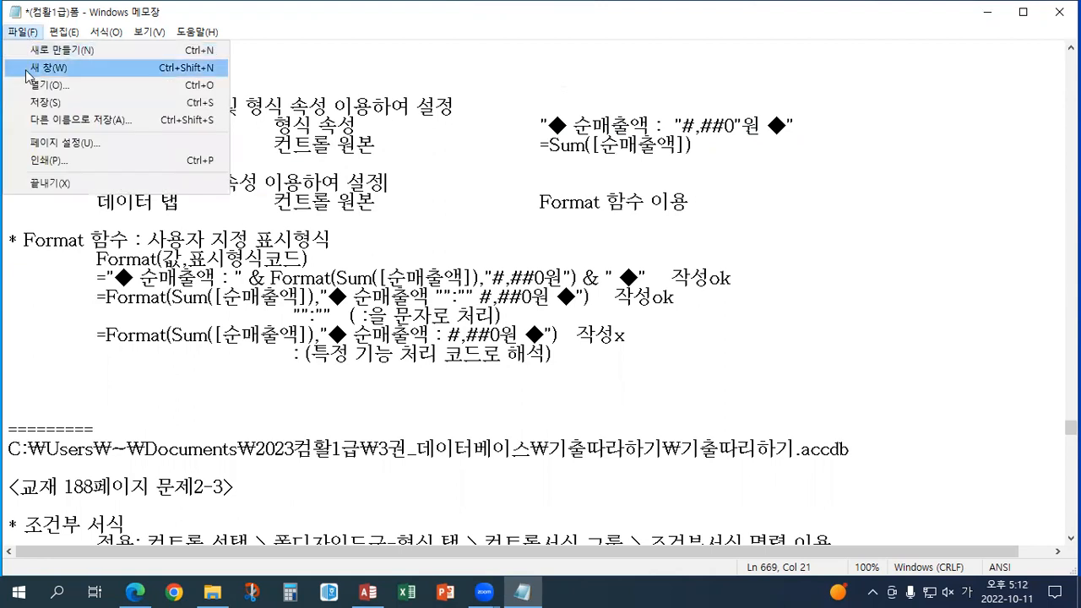
click(44, 102)
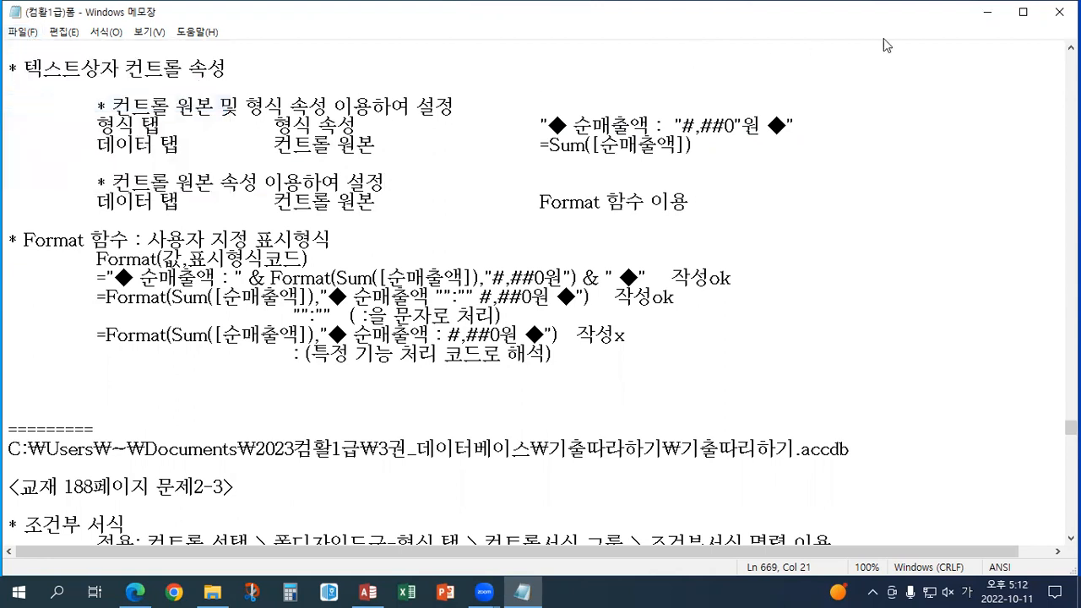
click(1024, 12)
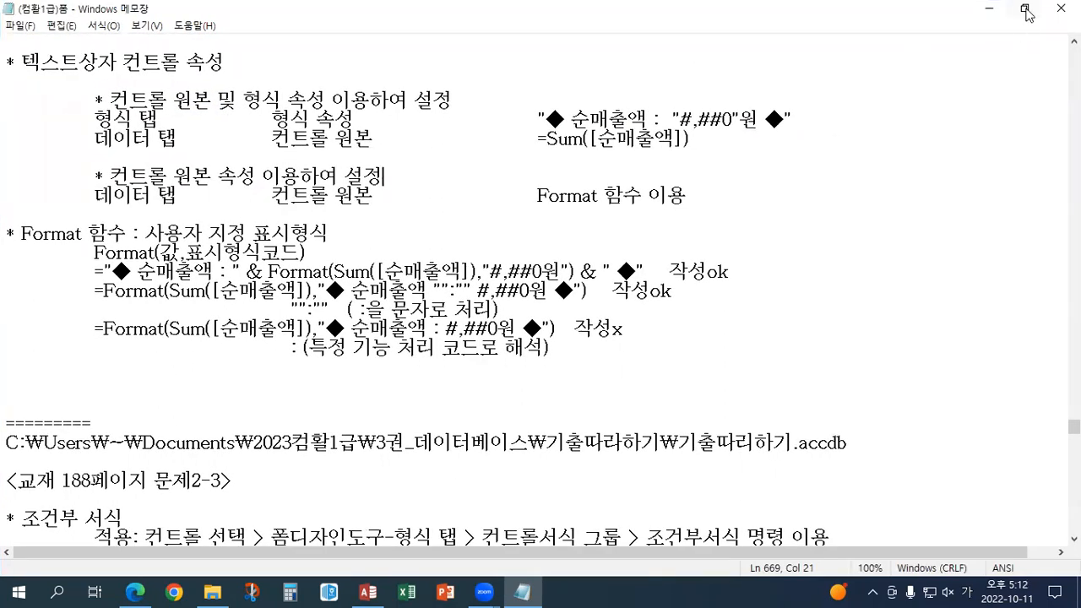
click(1026, 10)
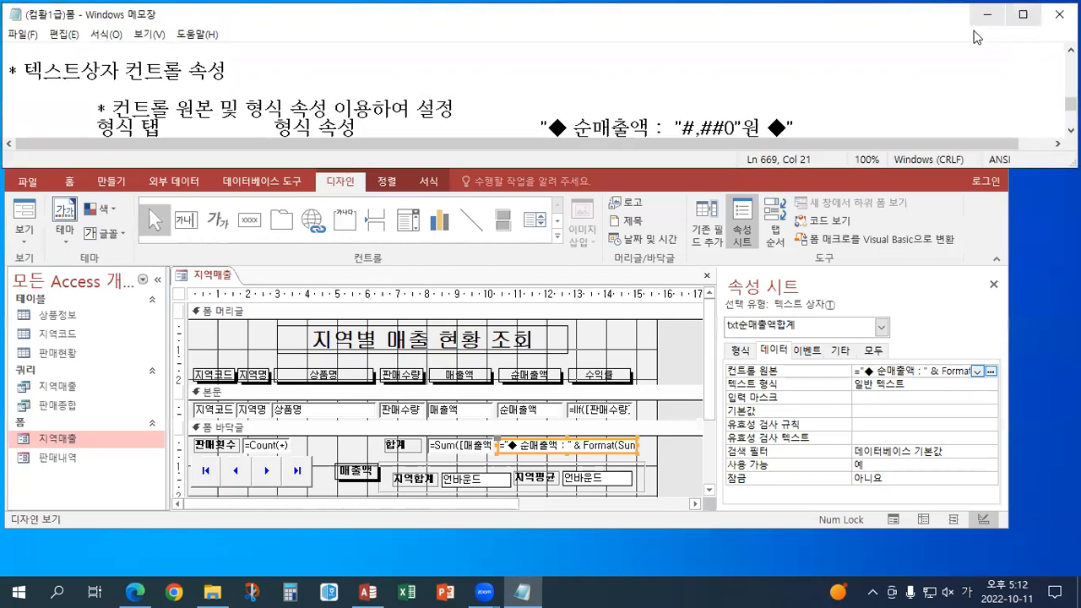
click(717, 181)
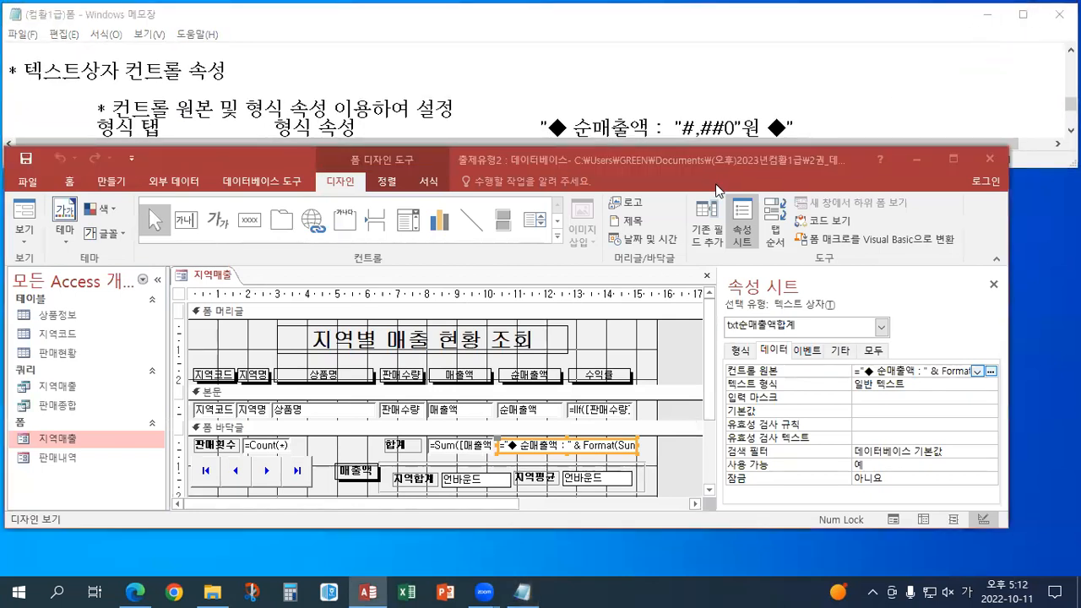
drag(715, 185, 712, 178)
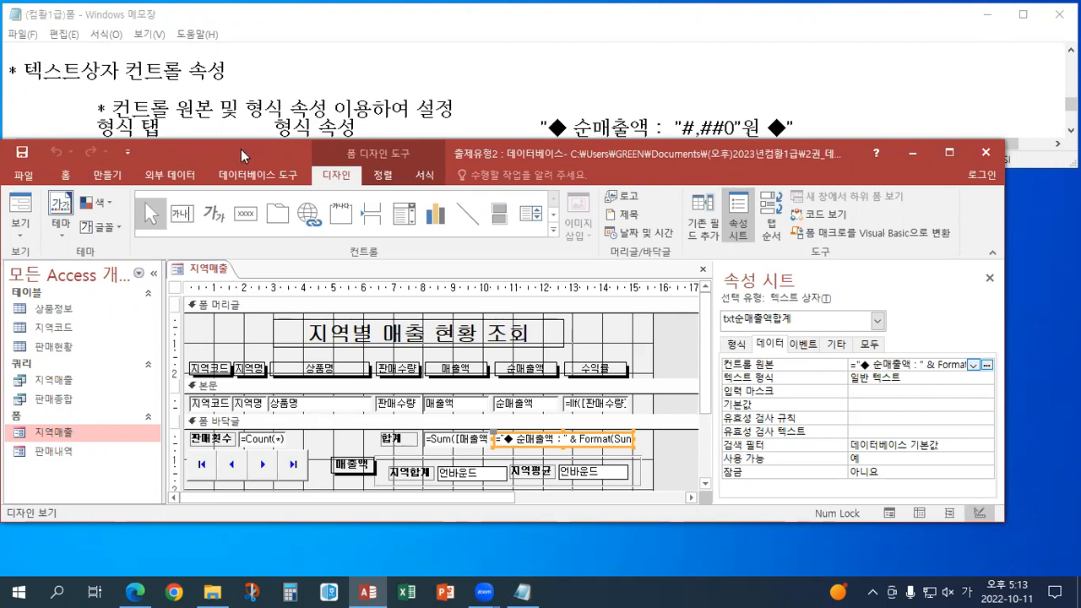
drag(237, 148, 239, 149)
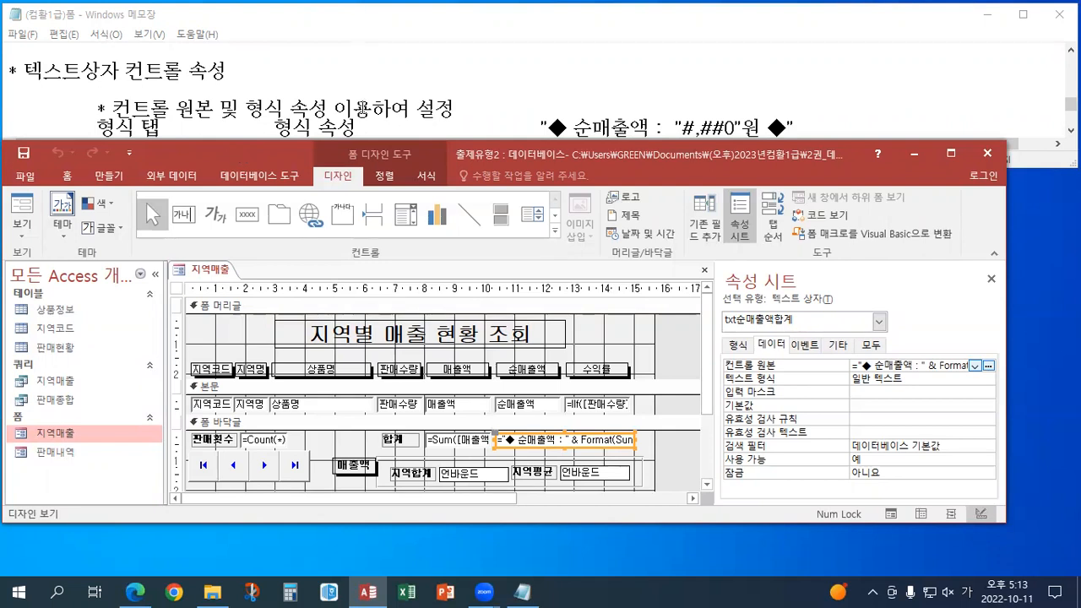
Step: Look through the notes past the Format function examples to the 콤보상자 컨트롤 속성 sections
click(361, 93)
scroll(361, 93, down, 5)
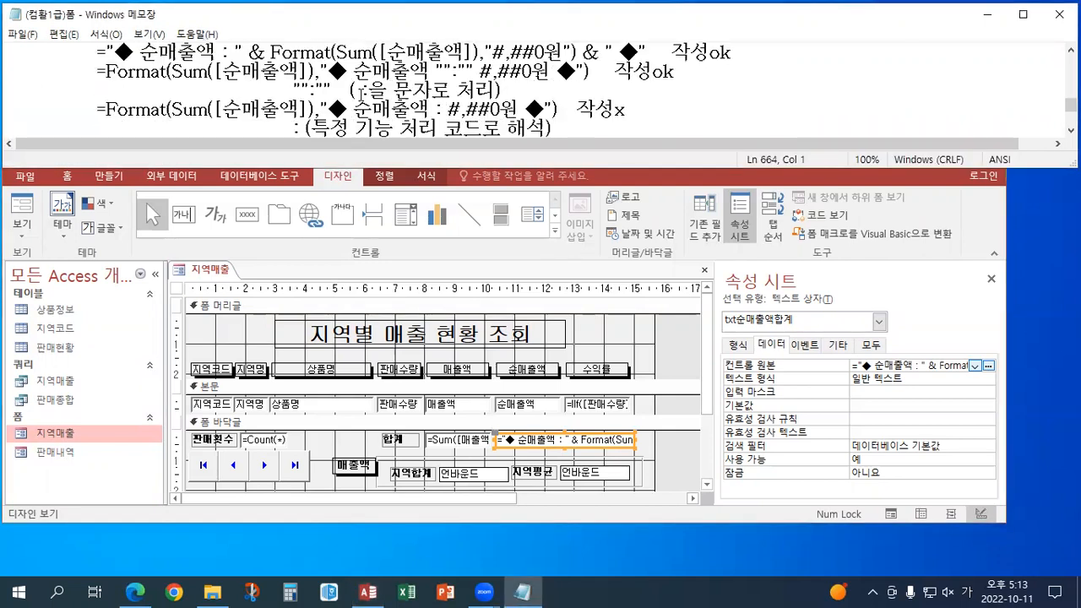
scroll(361, 95, down, 4)
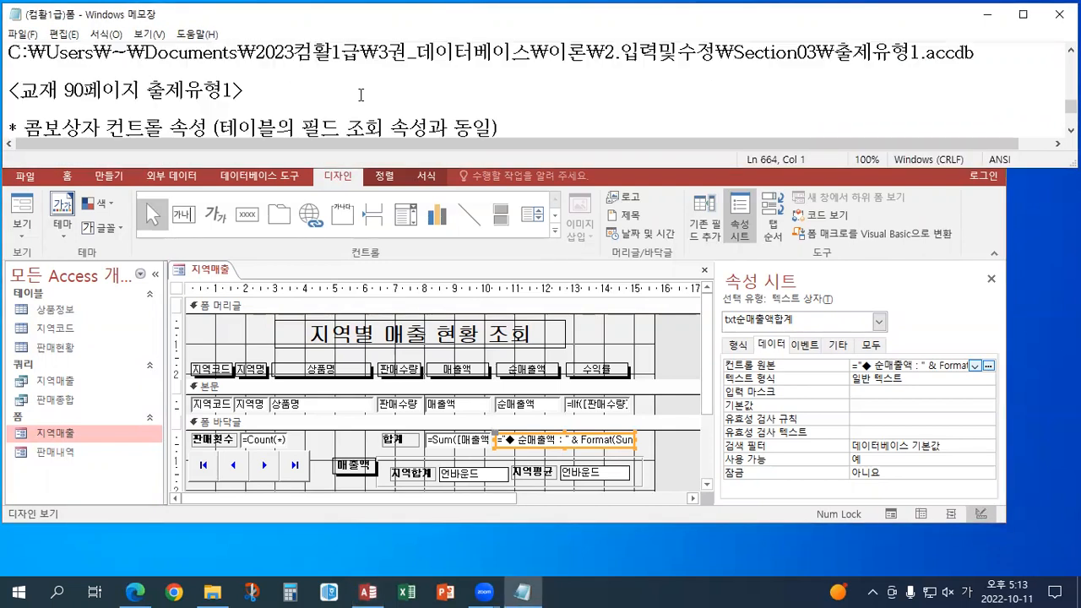
scroll(361, 95, down, 8)
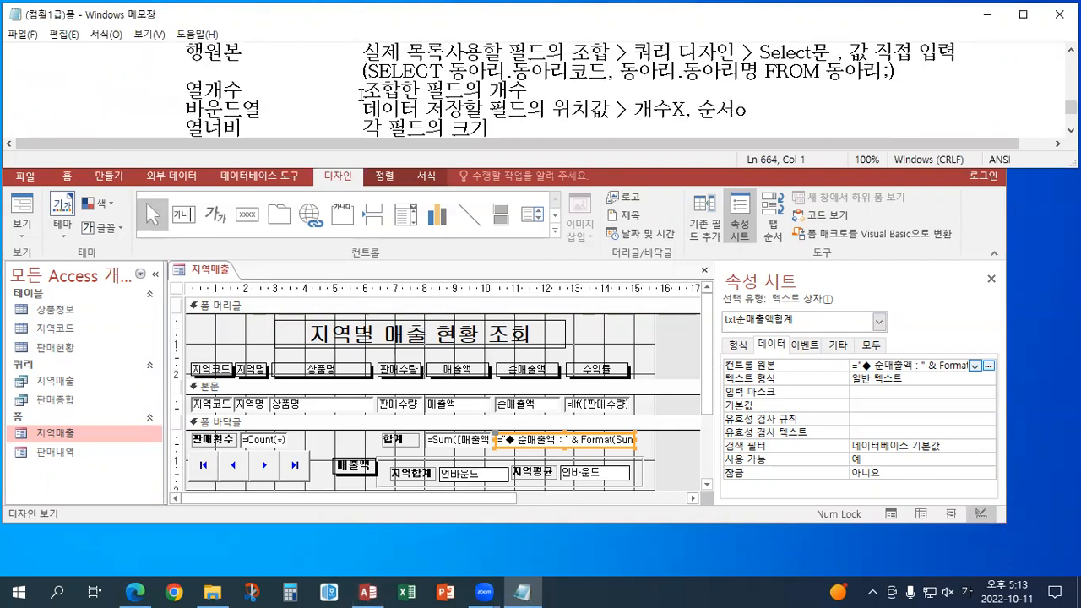
scroll(360, 95, down, 2)
scroll(361, 94, down, 2)
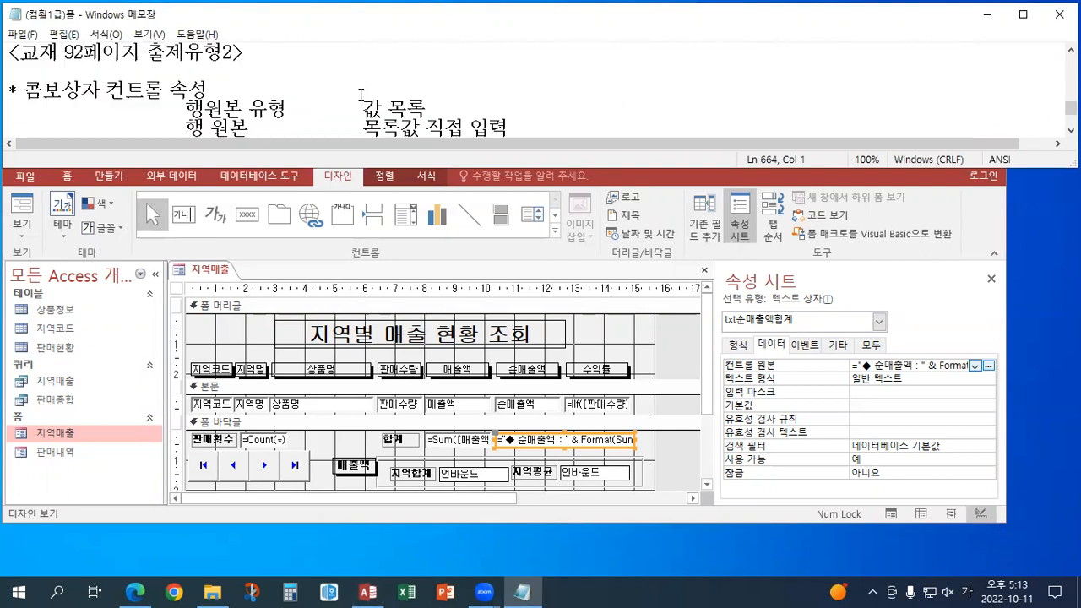
scroll(361, 95, down, 7)
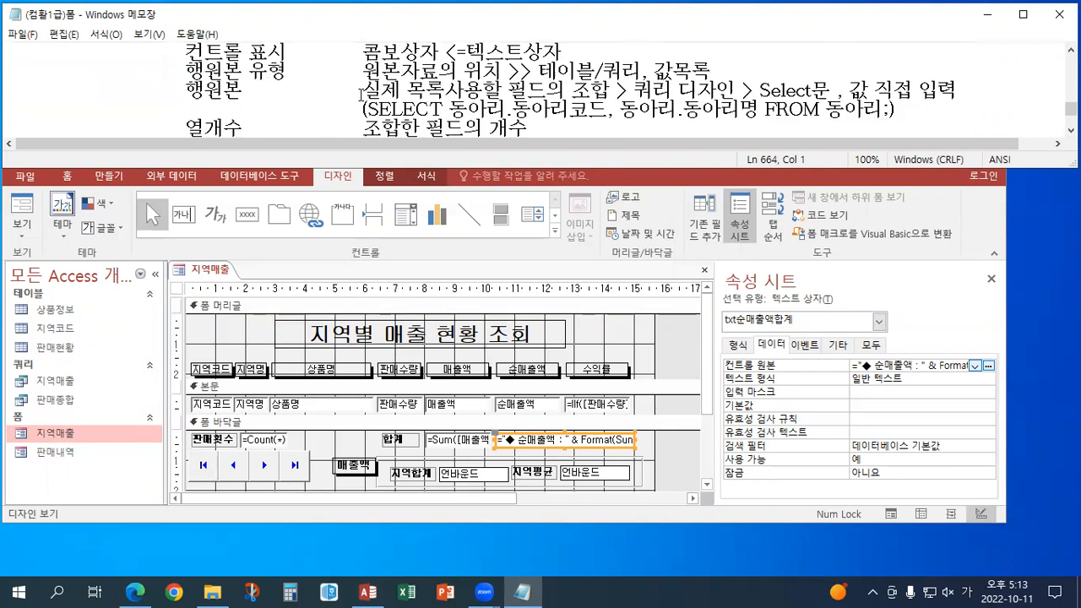
scroll(361, 94, up, 5)
scroll(360, 95, down, 8)
scroll(361, 95, up, 6)
scroll(360, 95, down, 4)
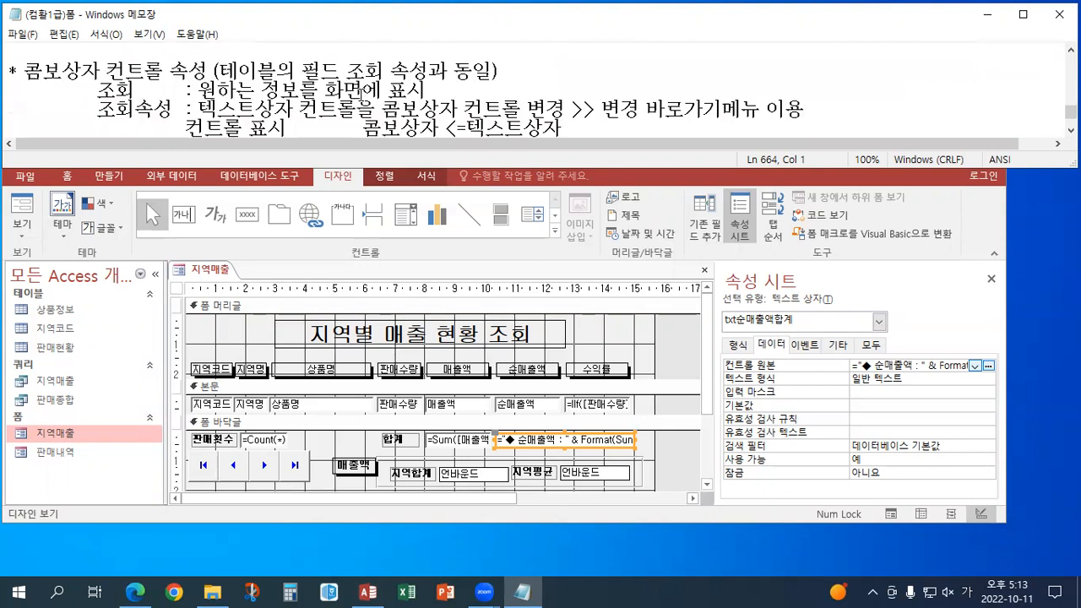
Step: Find the notes' path for 출제유형1.accdb in Section04, then switch to Access and browse for a database to open
scroll(360, 95, down, 5)
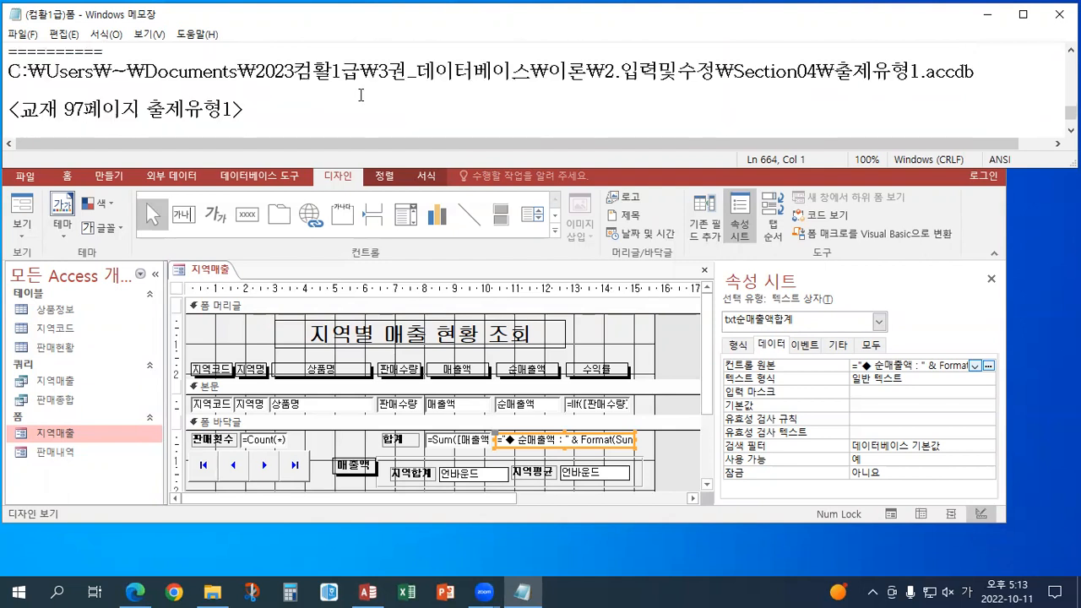
scroll(361, 95, up, 1)
click(351, 98)
click(505, 243)
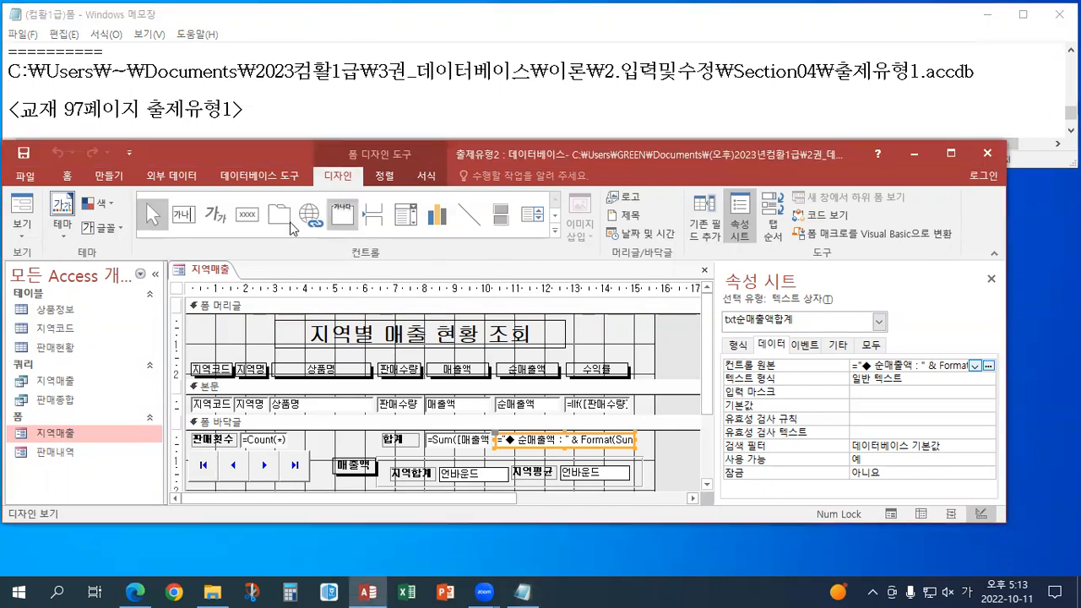
click(23, 179)
click(32, 275)
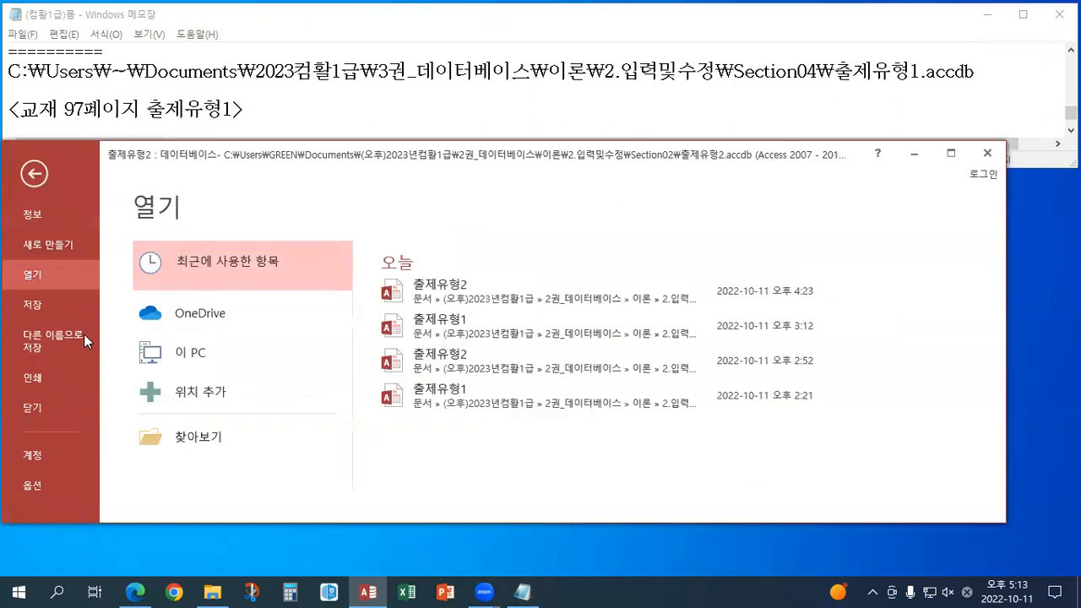
click(196, 437)
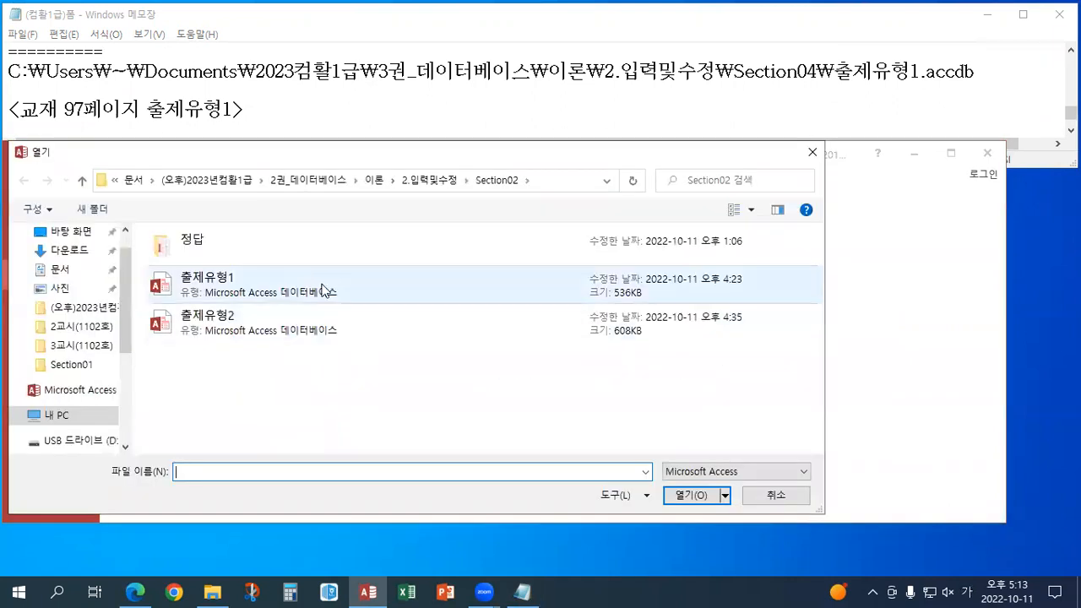
click(466, 184)
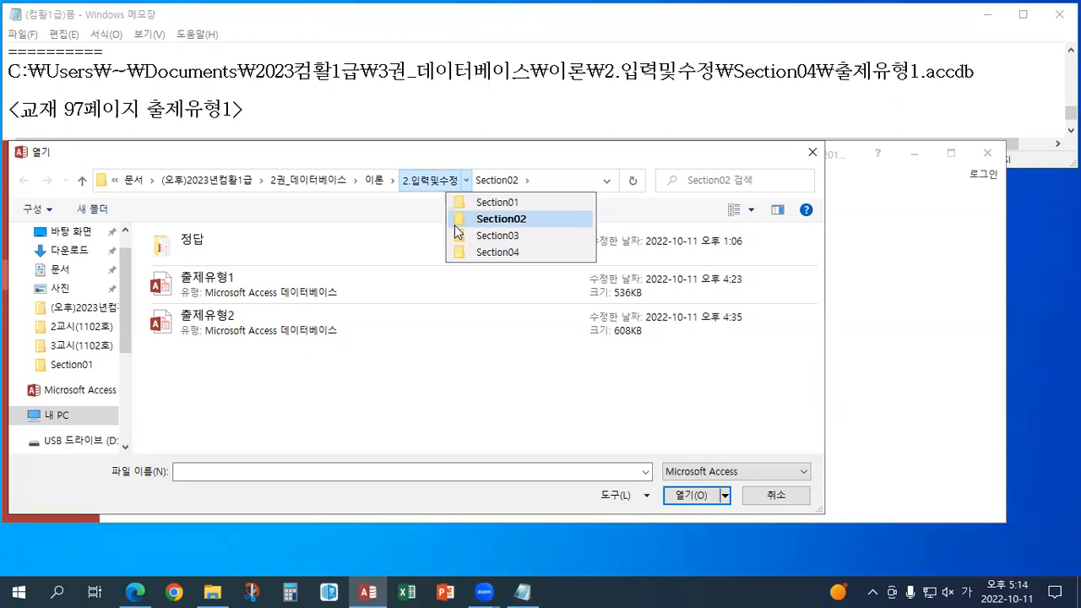
click(490, 236)
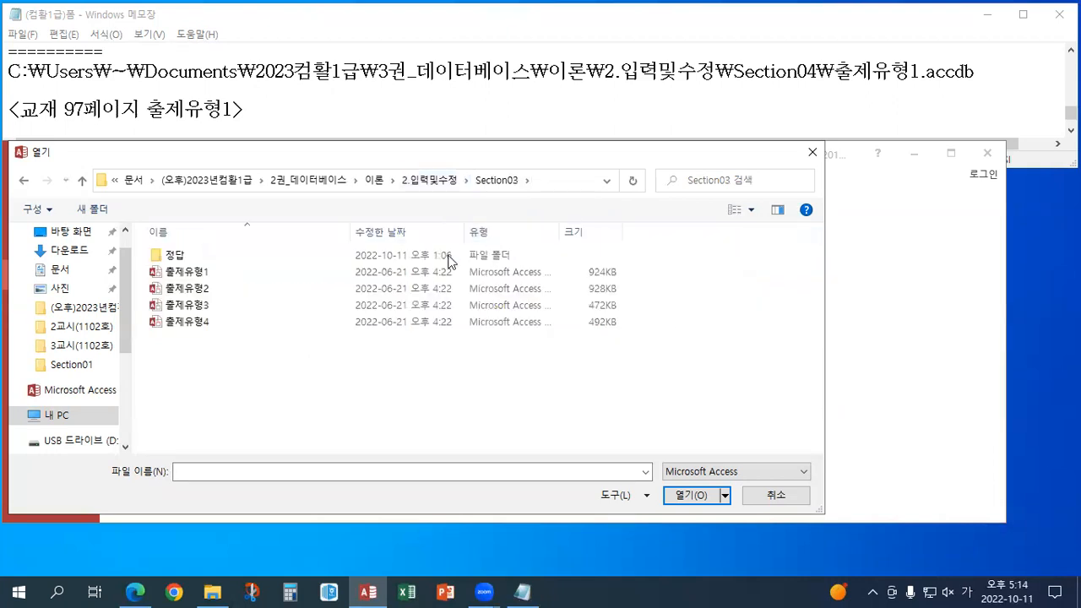
click(734, 210)
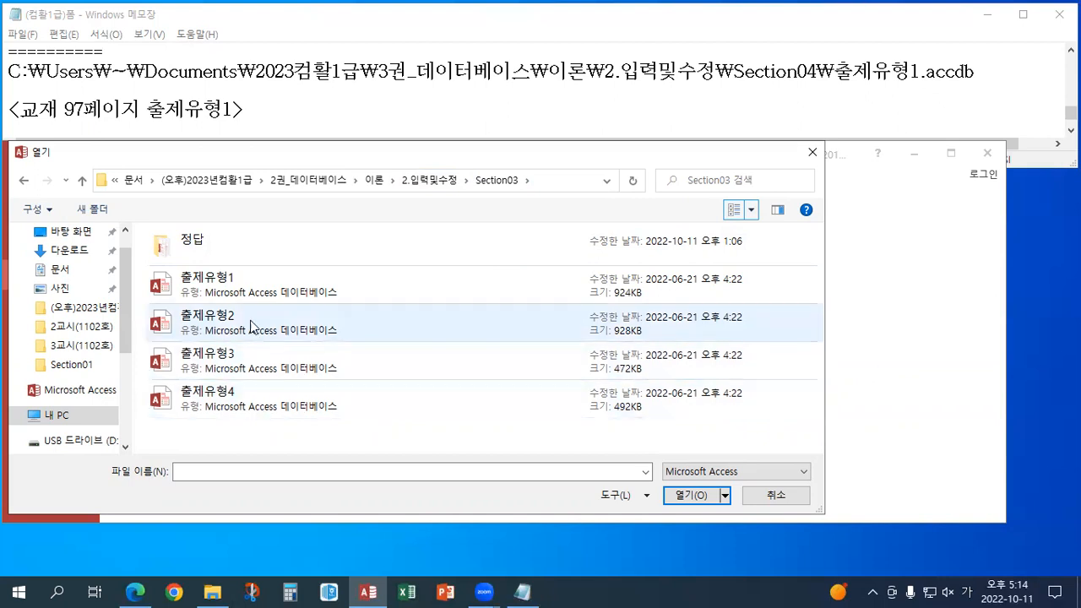
click(250, 293)
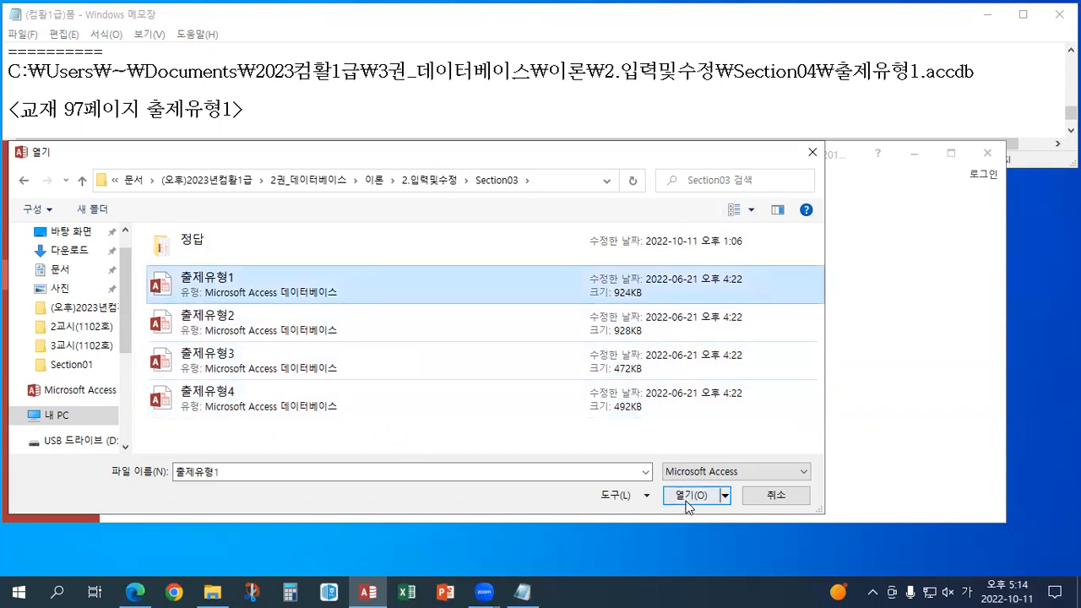
Step: Open the 출제유형1 database from the 2.입력및수정 Section04 folder and list all of its Access objects
click(467, 180)
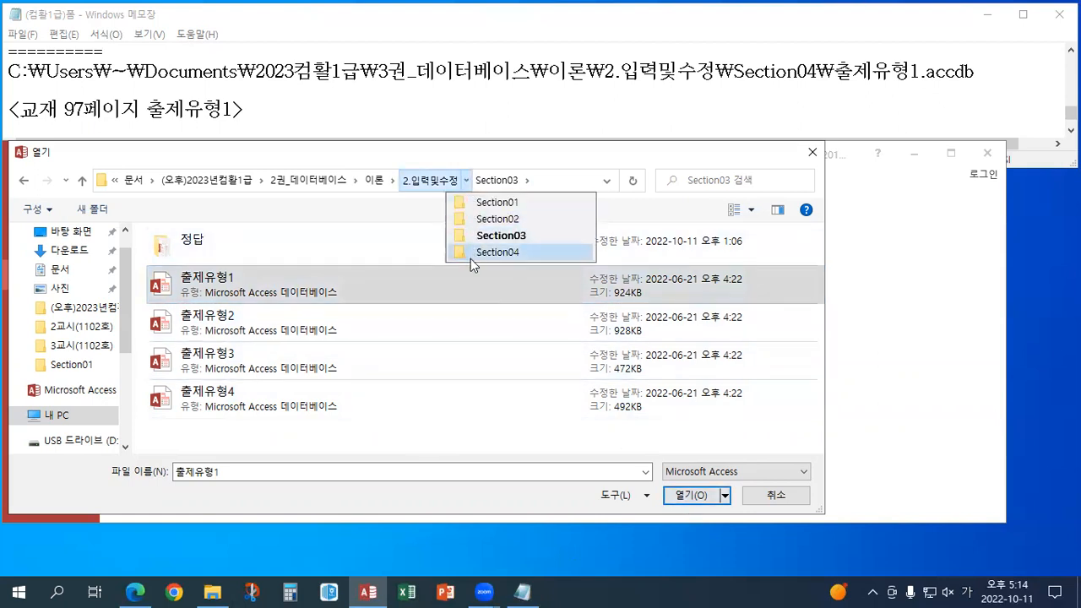
click(497, 252)
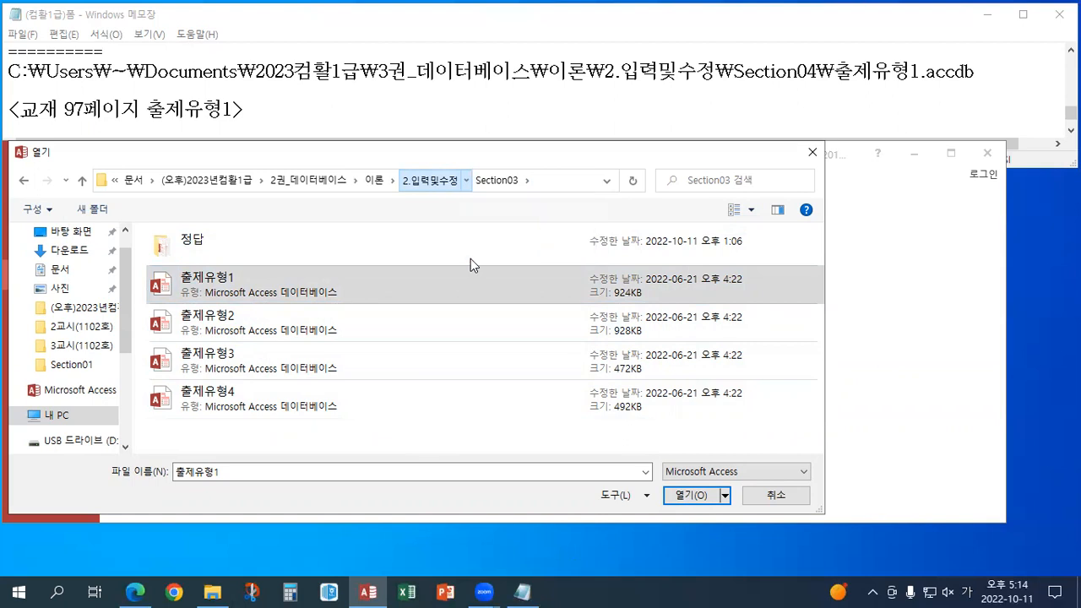
click(734, 211)
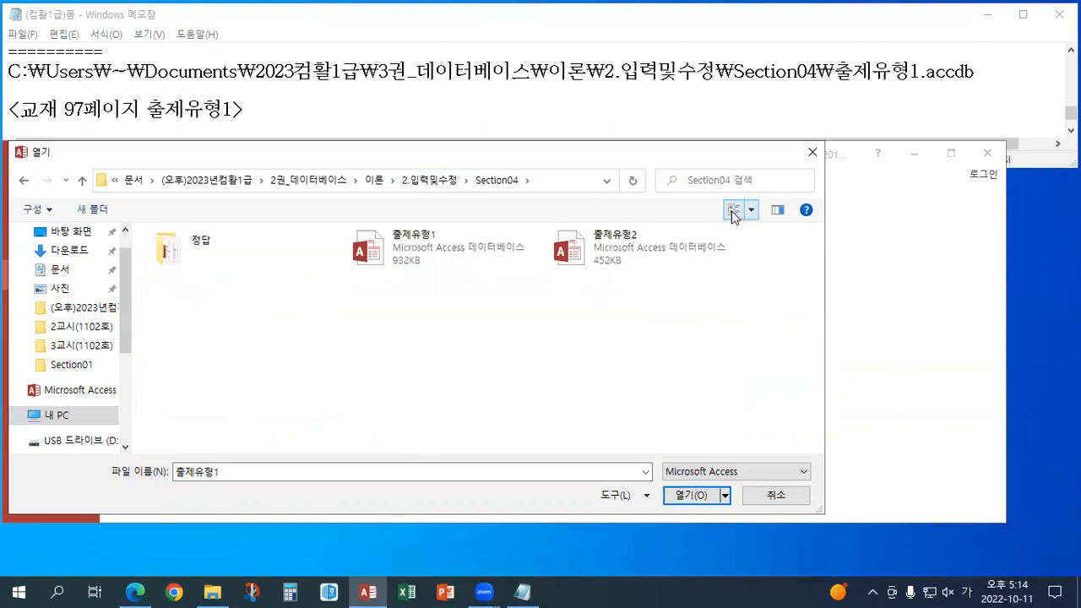
click(733, 211)
click(267, 291)
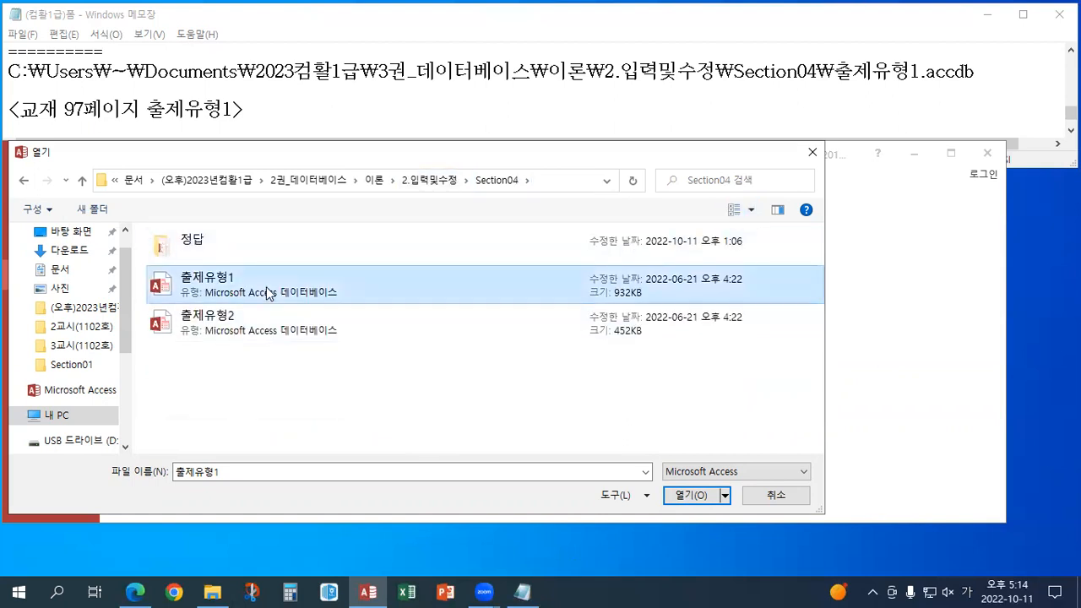
click(678, 497)
click(470, 343)
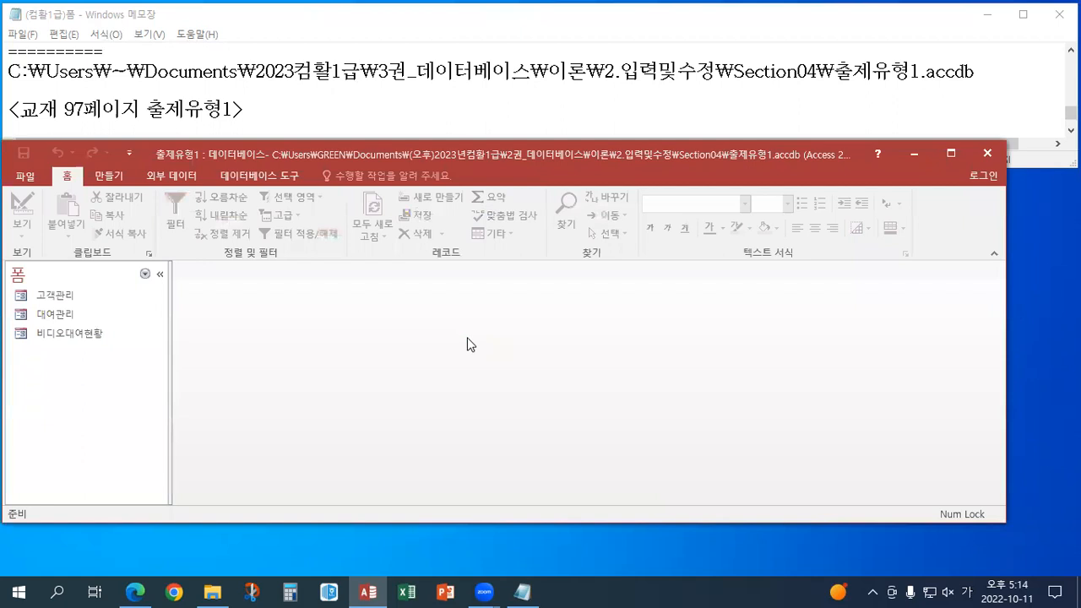
click(145, 274)
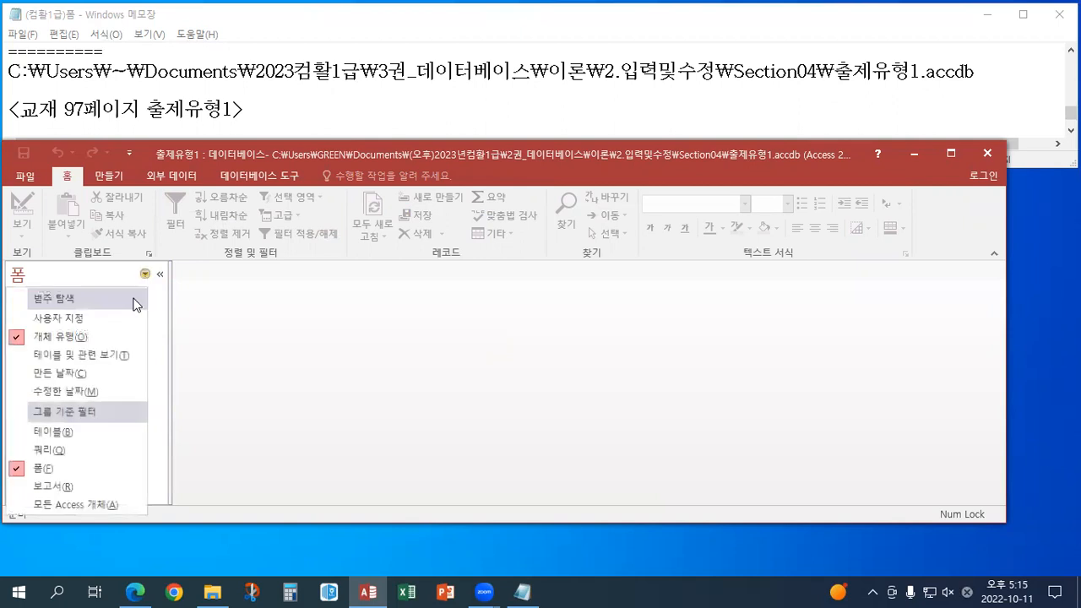
click(85, 505)
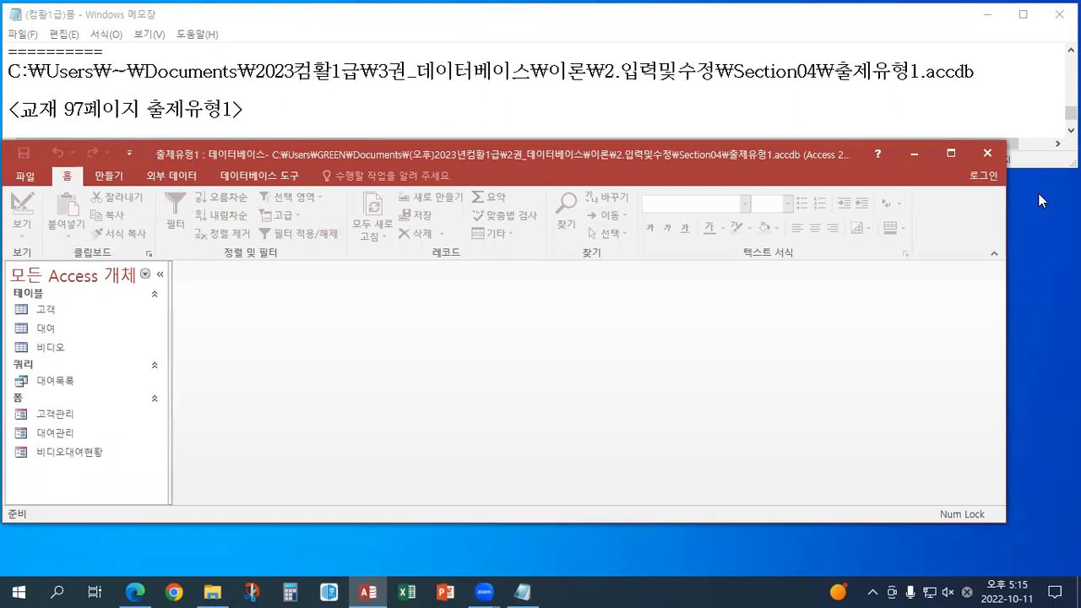
Step: Read the 기본폼/하위폼 구조 section in the notes file
click(1070, 130)
click(1070, 130)
click(1070, 130)
click(1070, 130)
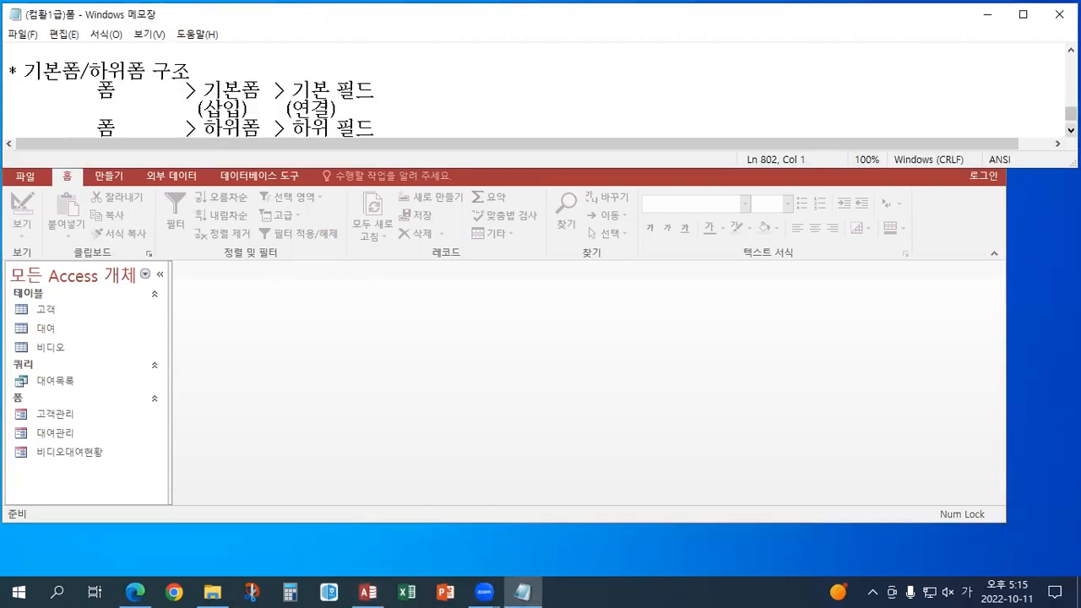
click(468, 95)
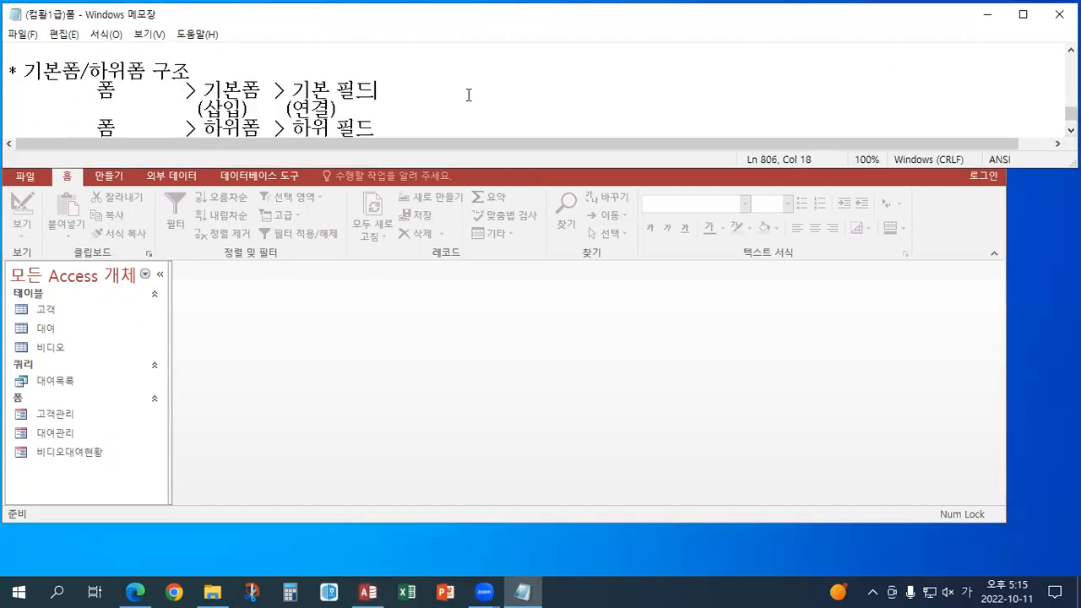
Step: Open the 고객관리 form in design view with its window sized so the notes show above, and select the 비디오대여현황 form in the object list
click(333, 372)
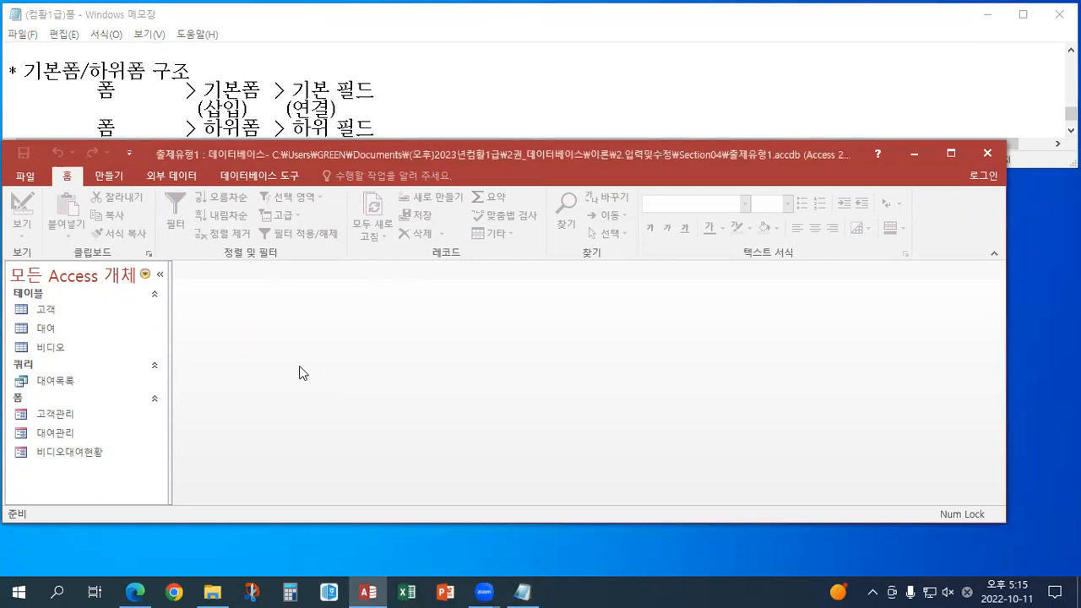
right_click(85, 415)
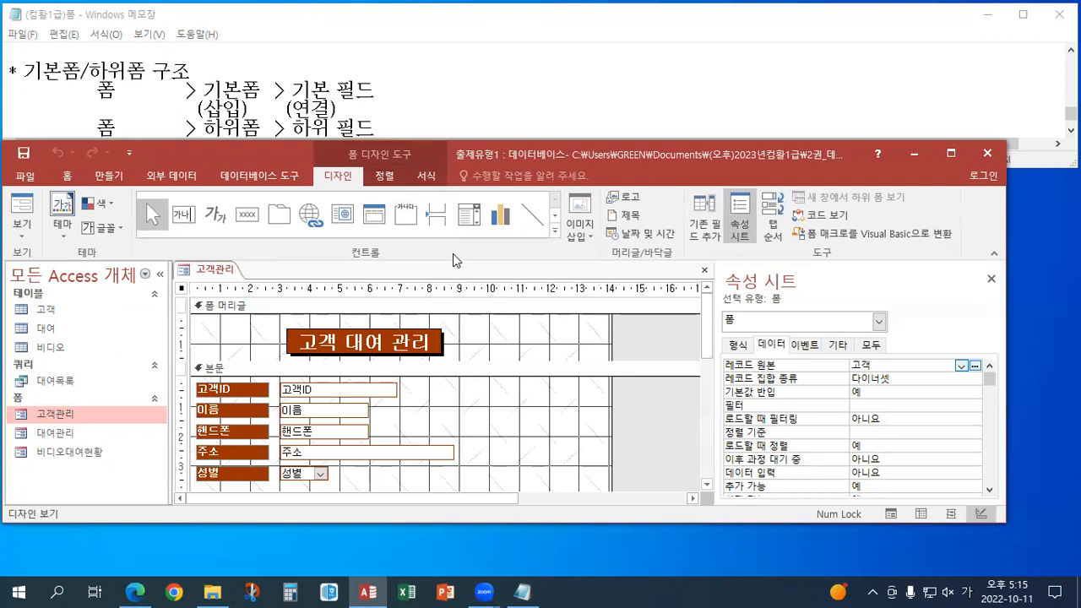
double_click(556, 156)
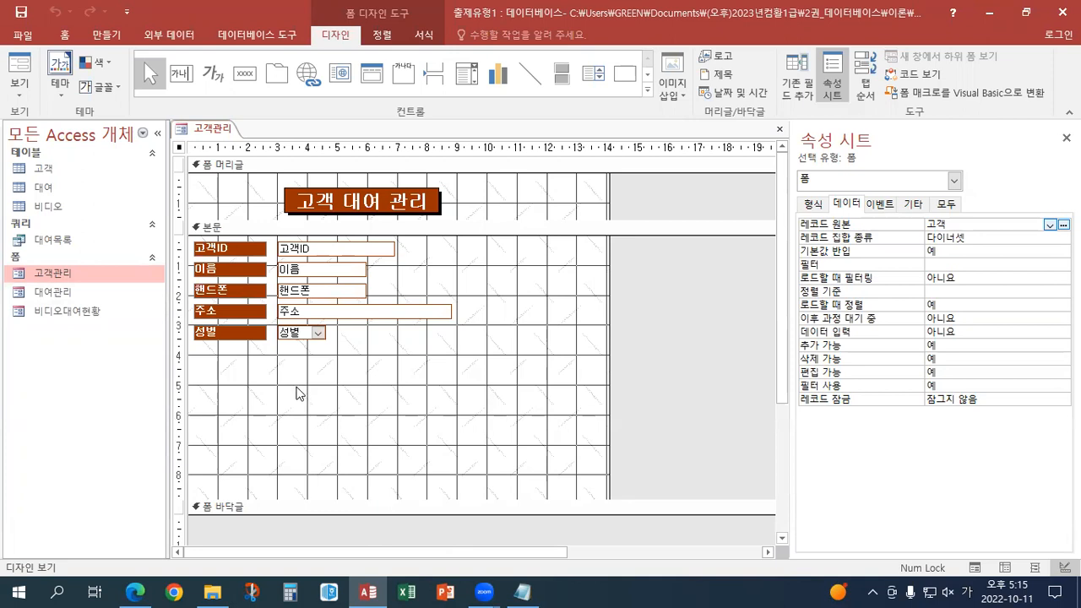
click(73, 313)
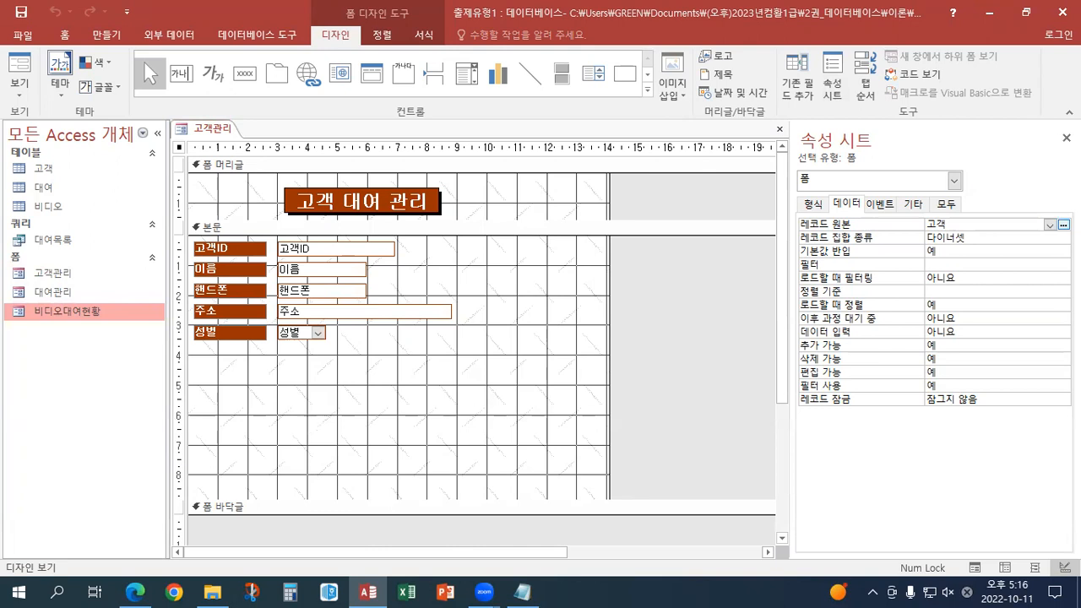
click(1025, 12)
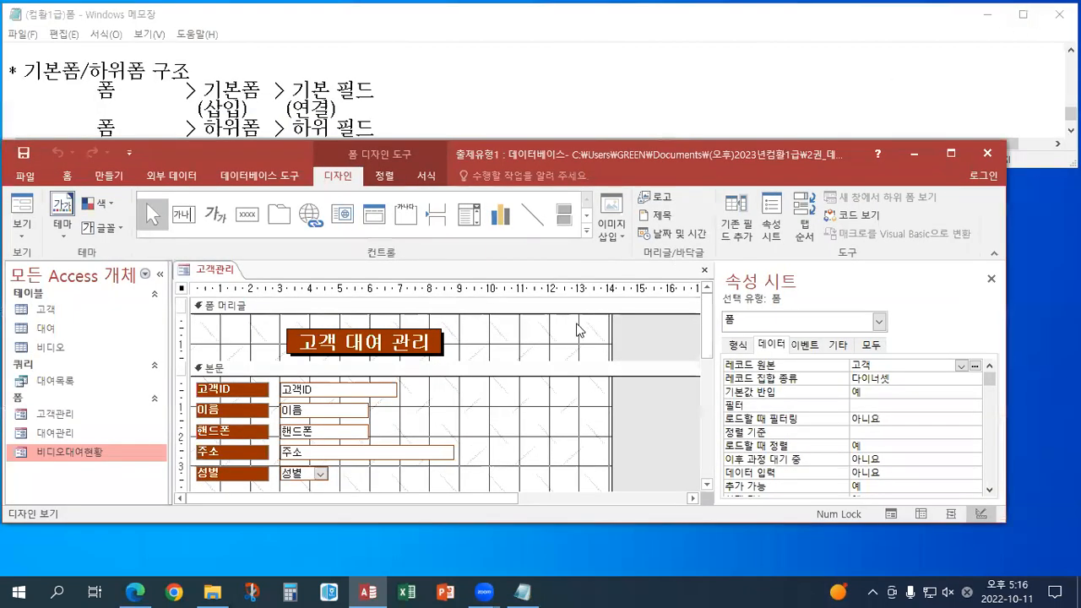
scroll(581, 329, down, 2)
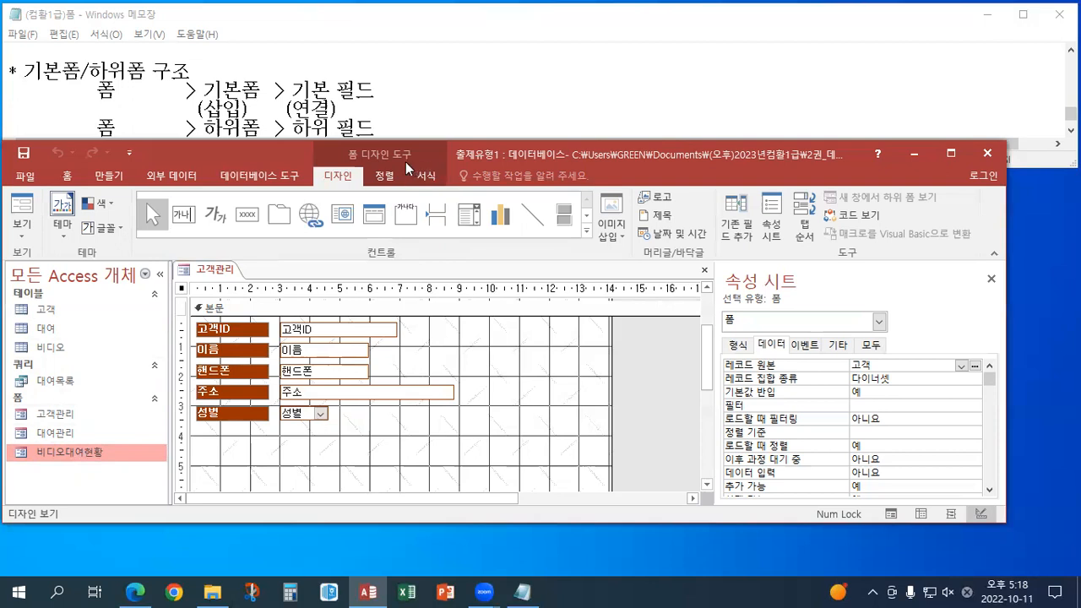
Step: Review the notes' 하위폼/하위보고서 컨트롤 속성 section on the data and name properties, then return to the Access form design
click(1071, 131)
click(1071, 130)
click(1071, 130)
click(1071, 130)
click(1071, 130)
click(1071, 131)
click(429, 127)
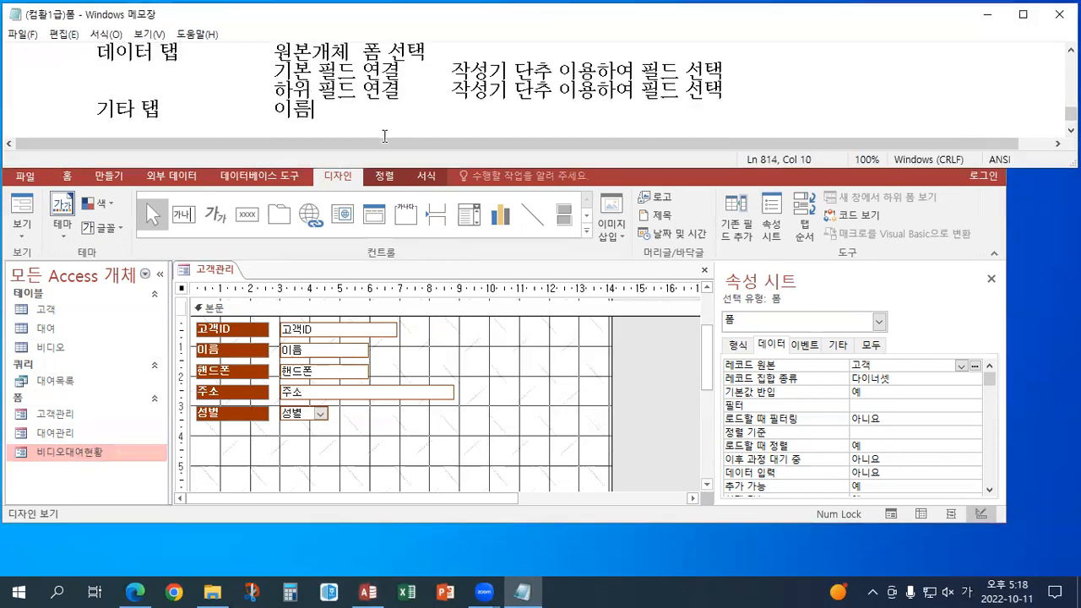
click(1071, 49)
click(1071, 48)
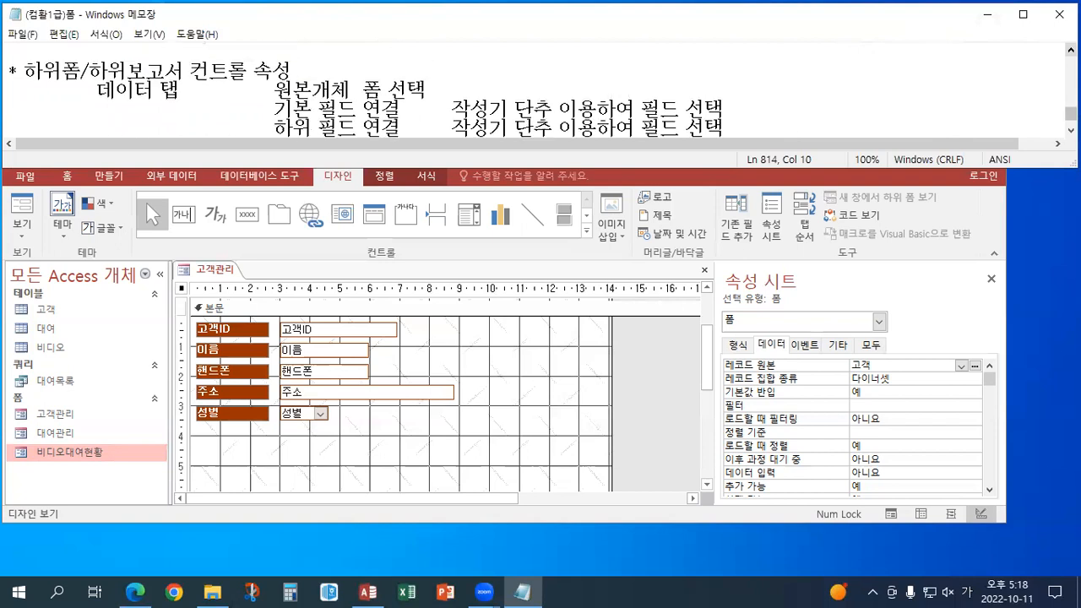
click(321, 75)
click(368, 255)
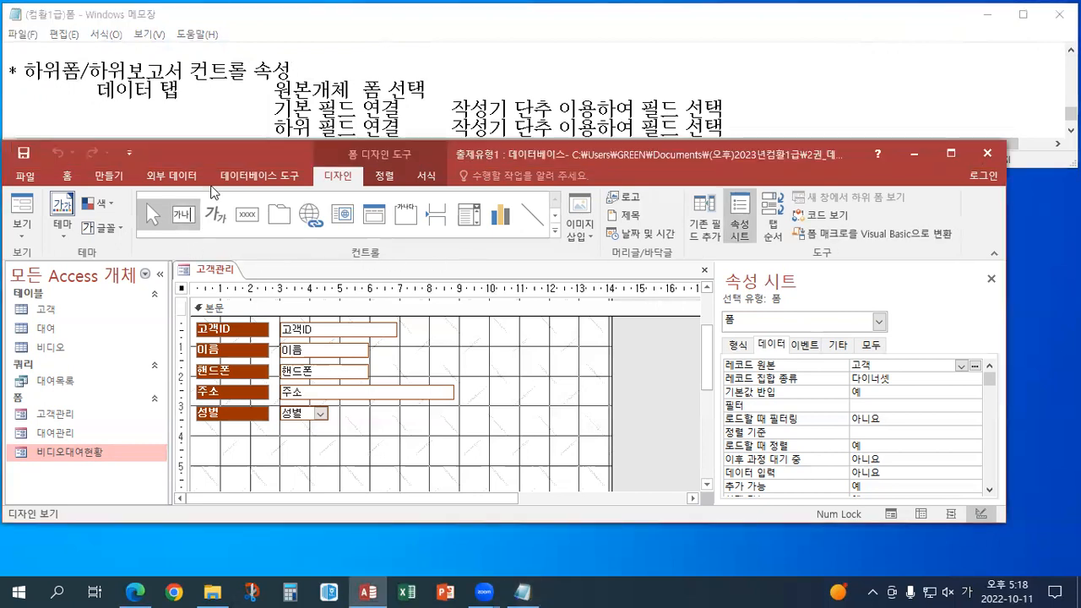
Step: Place a 하위 폼/하위 보고서 control in the 고객관리 form's 본문 section, just below the 성별 field
click(555, 230)
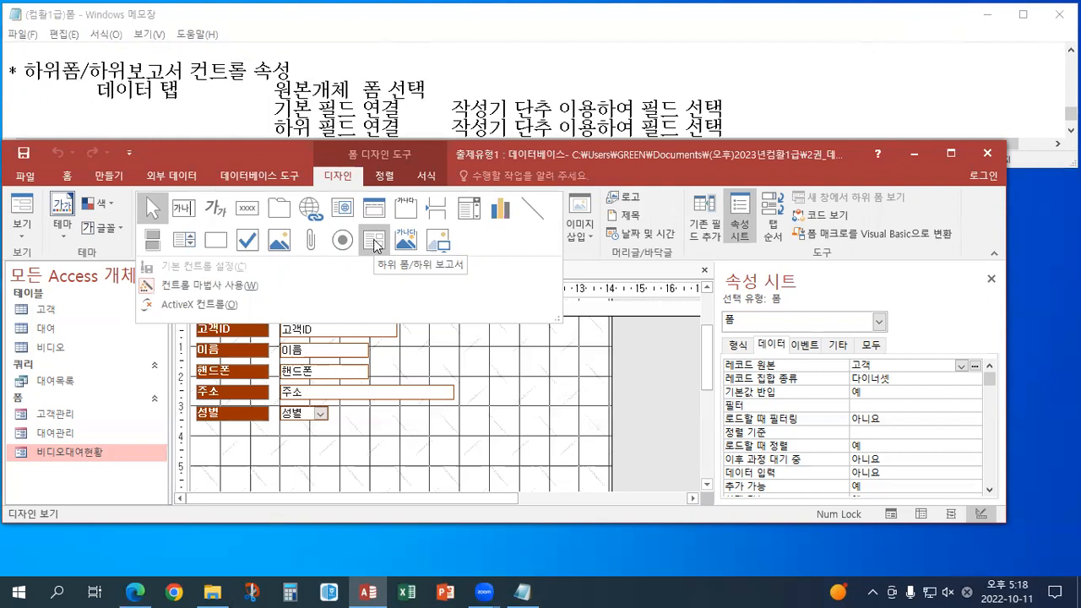
click(374, 241)
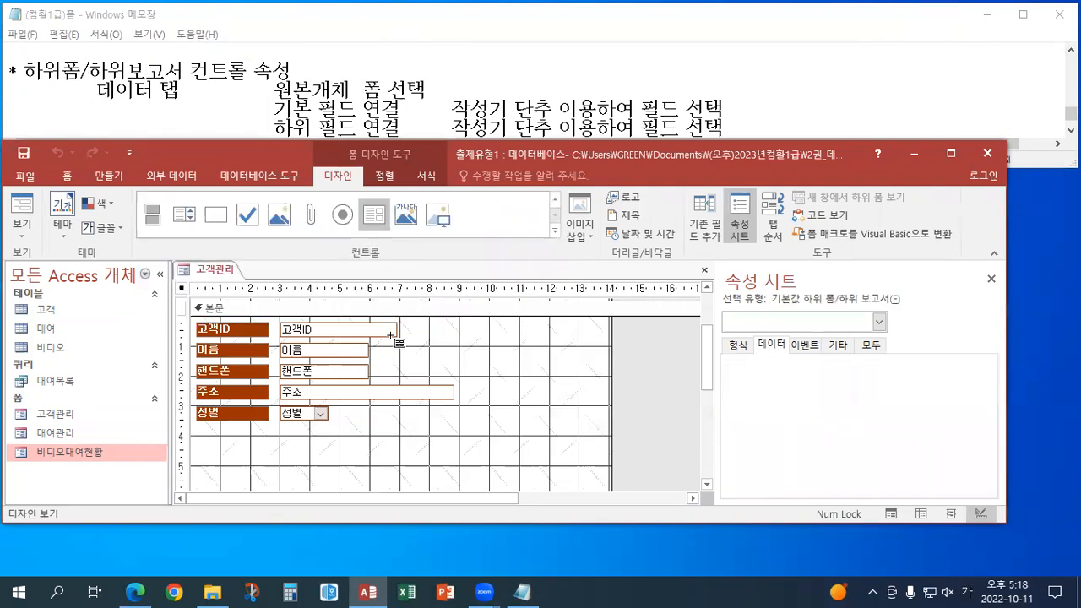
scroll(396, 322, down, 1)
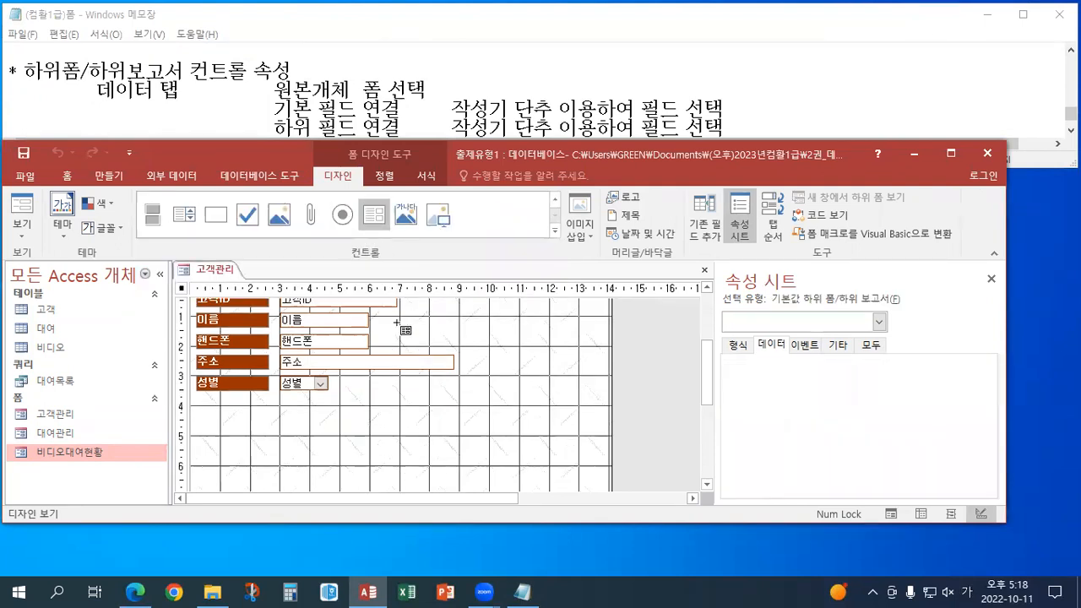
double_click(411, 160)
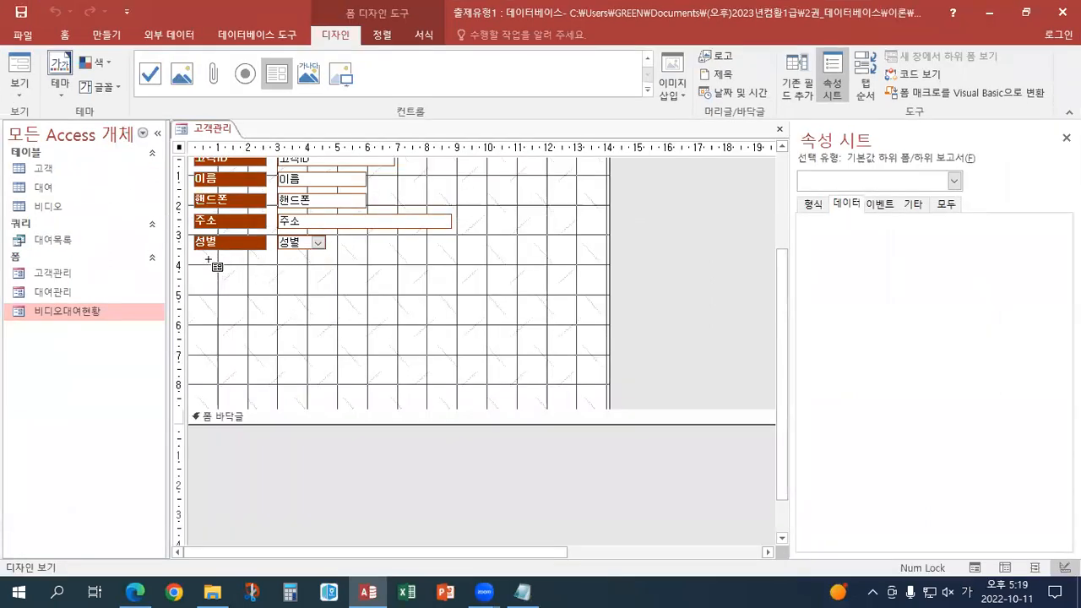
scroll(361, 321, down, 1)
scroll(362, 321, up, 1)
click(206, 261)
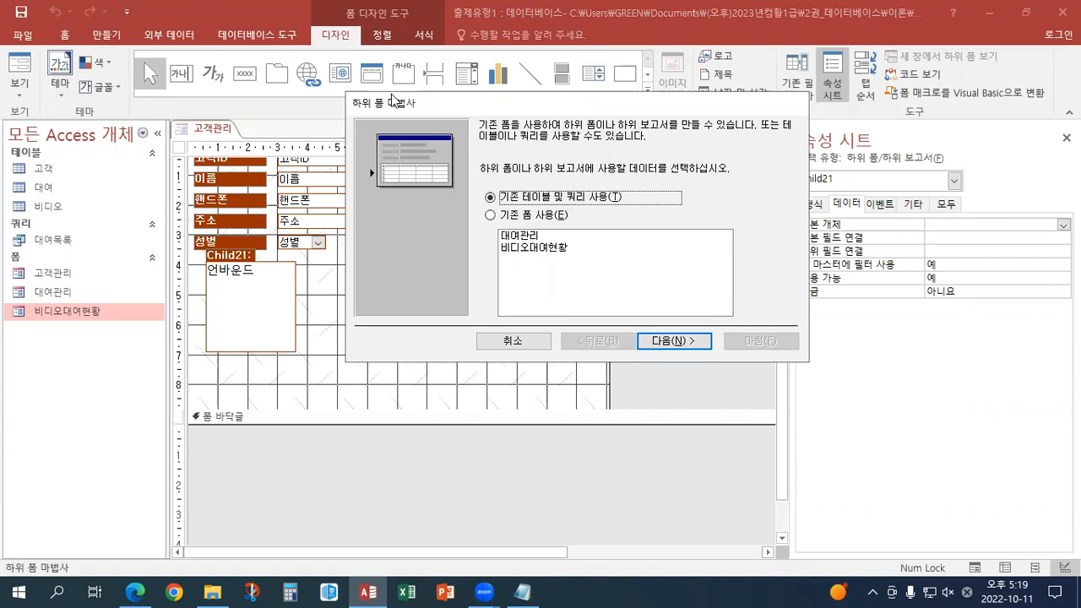
Step: Use the existing form 비디오대여현황 as the subform's source and advance the wizard to the field linking page
drag(407, 104, 410, 121)
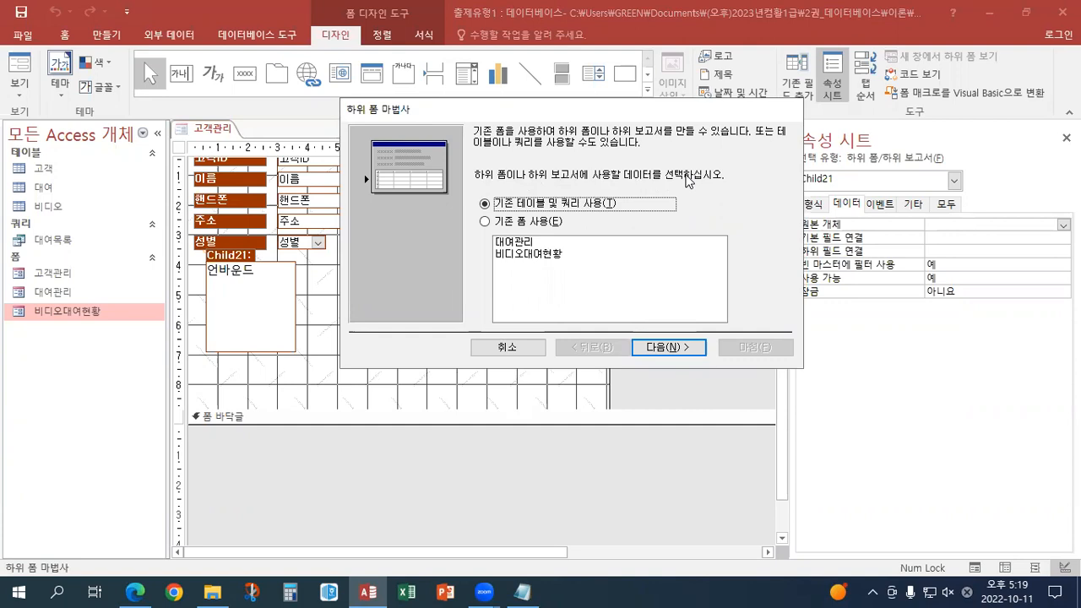
click(506, 223)
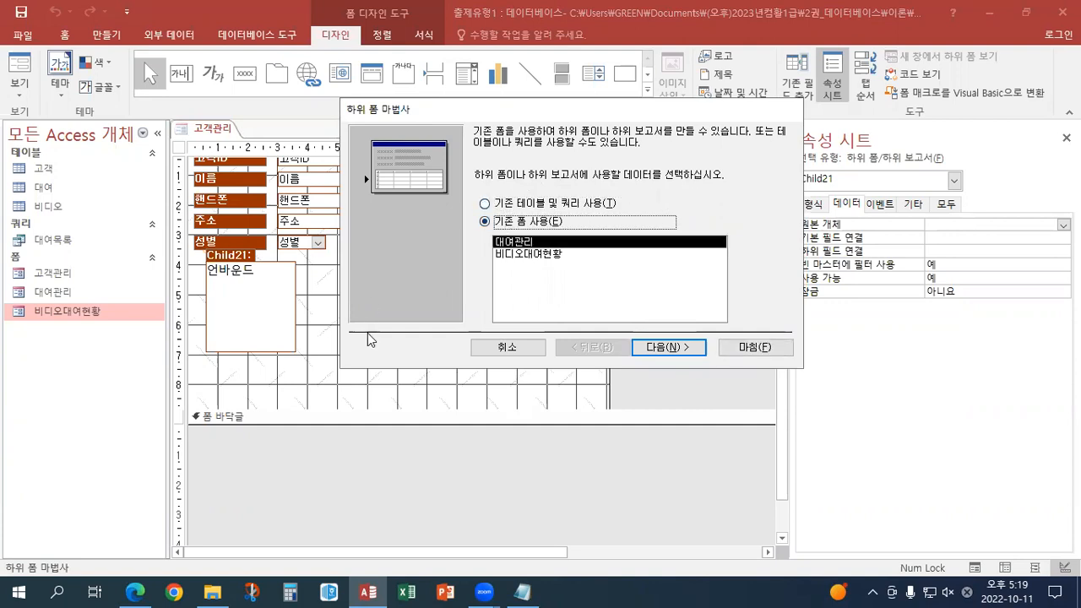
click(527, 255)
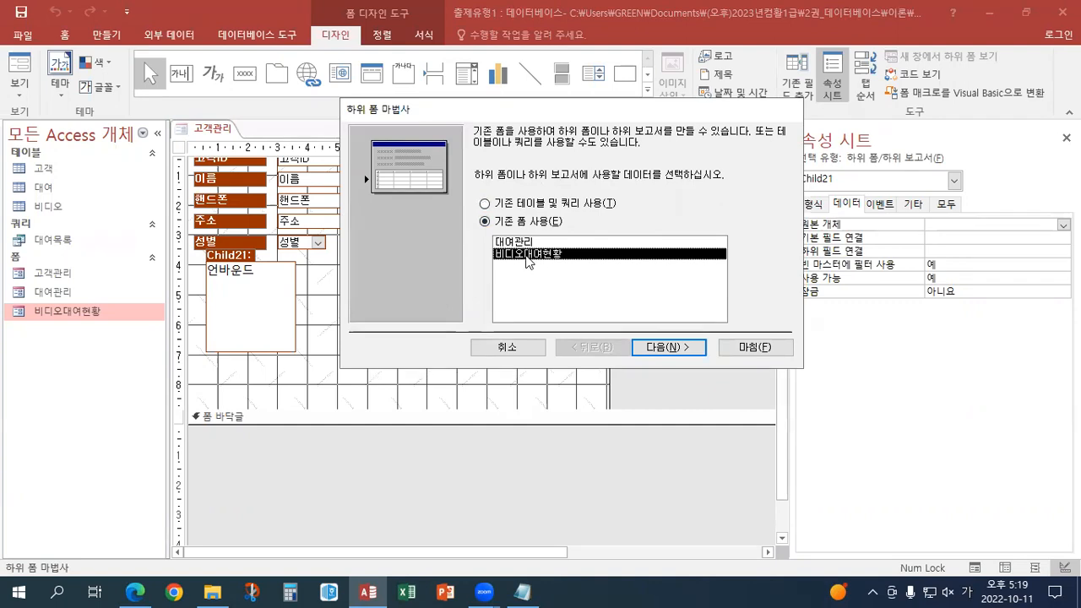
click(660, 348)
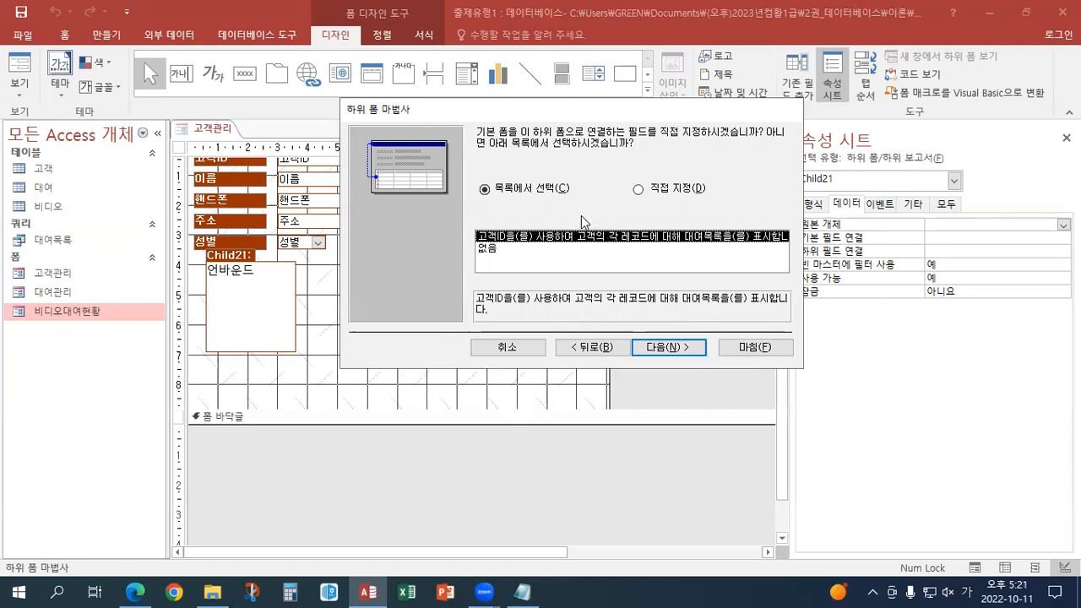
Step: Define the subform link manually, matching the main form's 고객ID field with the subform's 전화번호 field
click(639, 189)
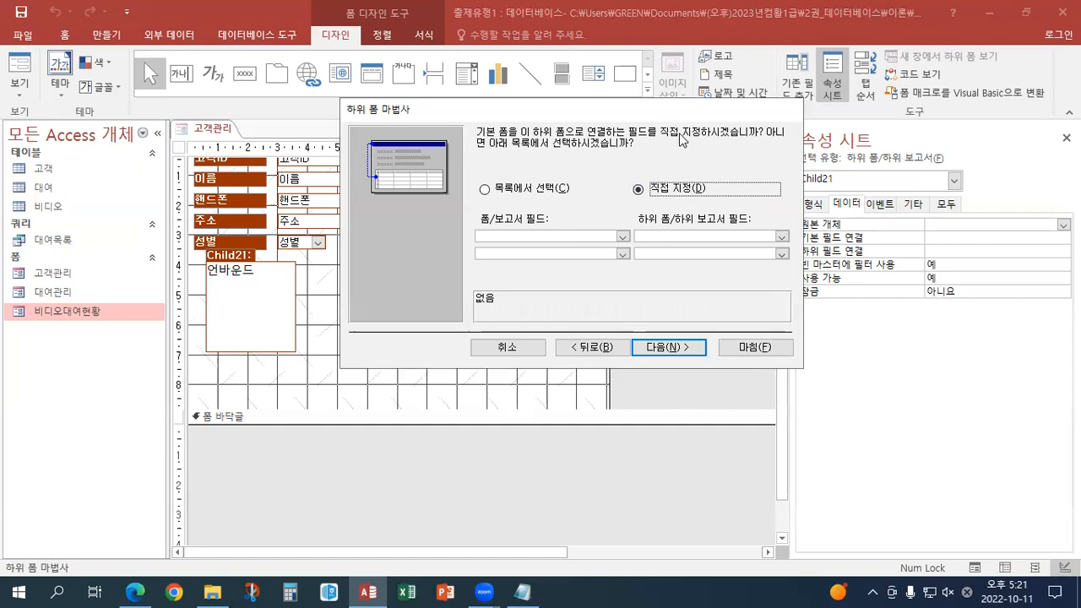
click(549, 194)
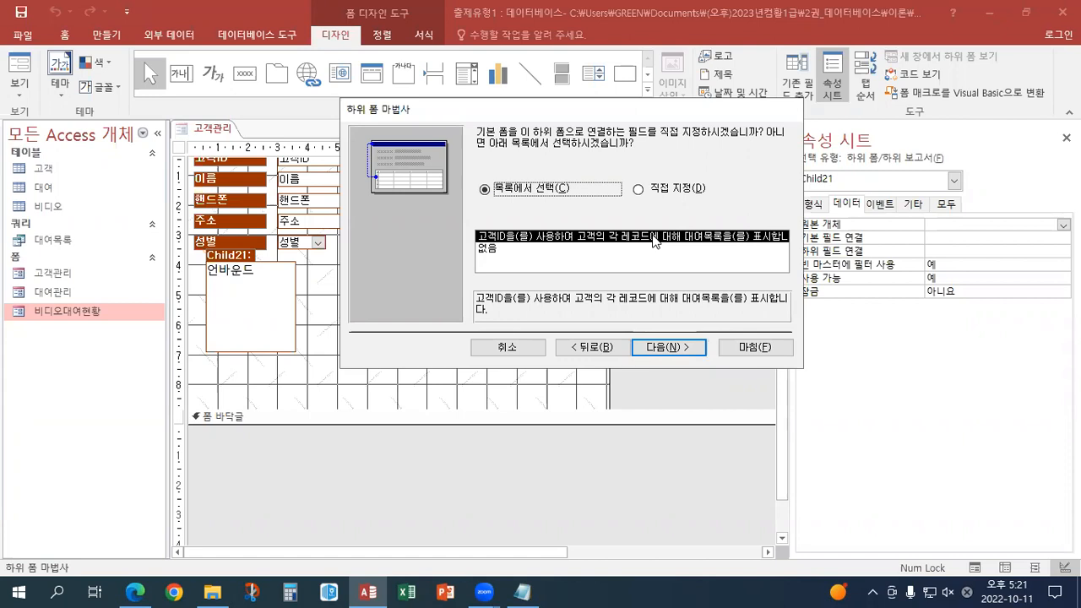
click(640, 190)
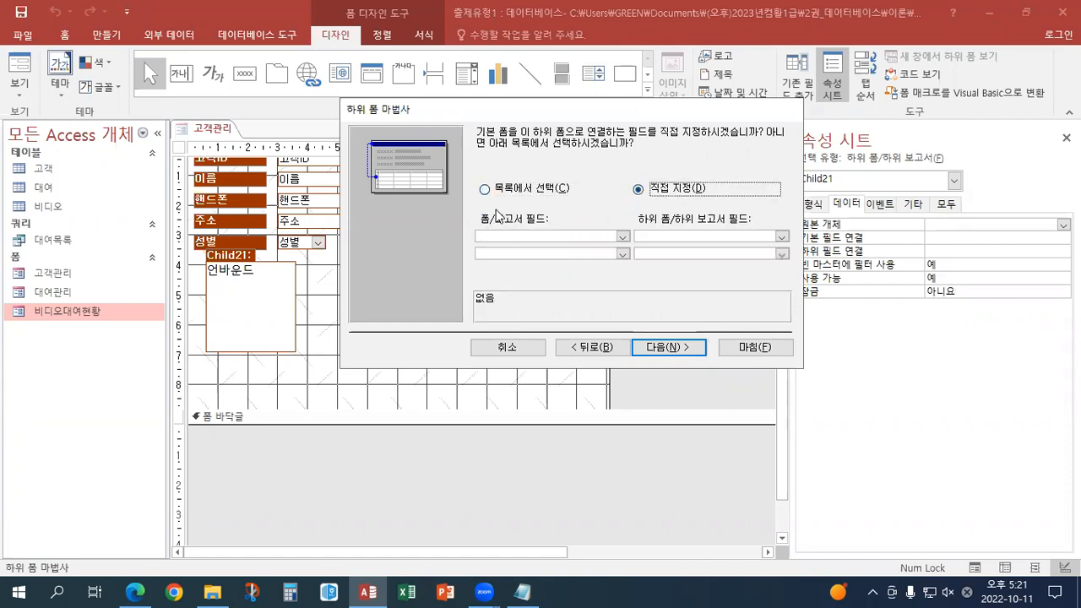
click(623, 237)
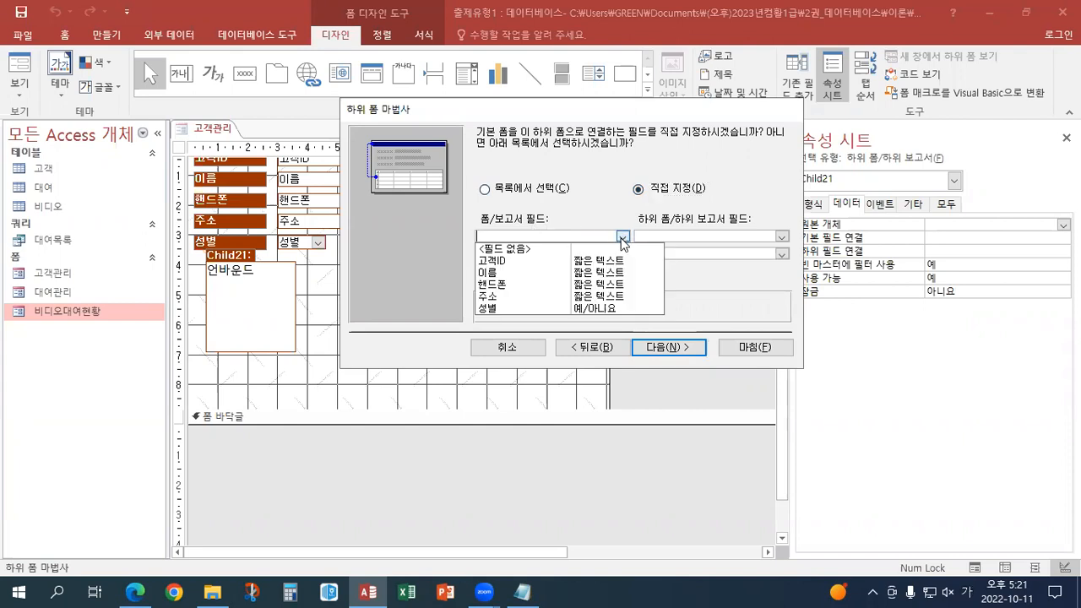
click(549, 267)
click(785, 237)
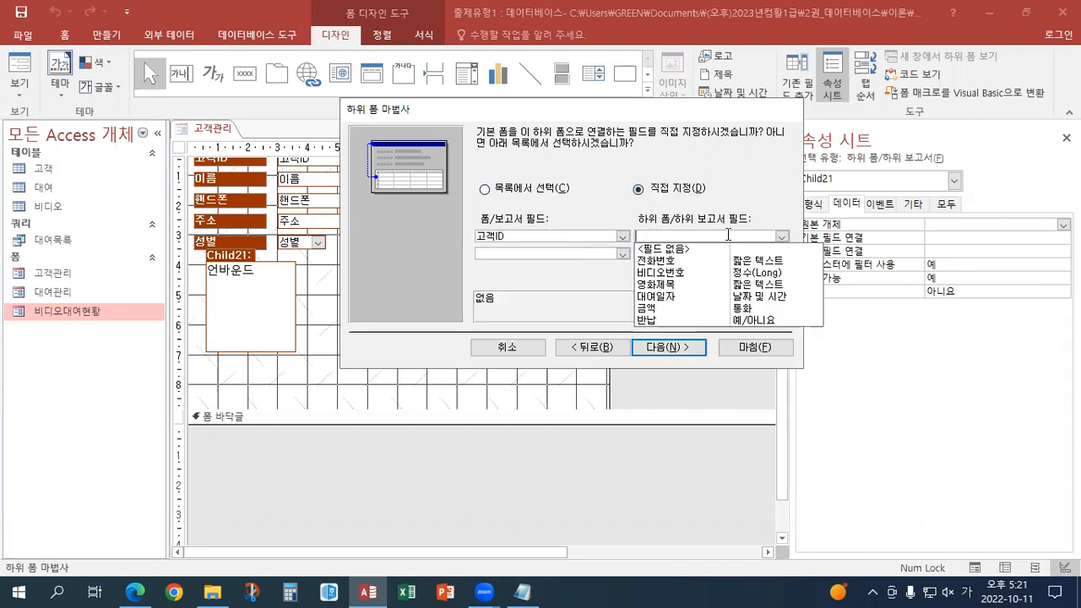
click(667, 261)
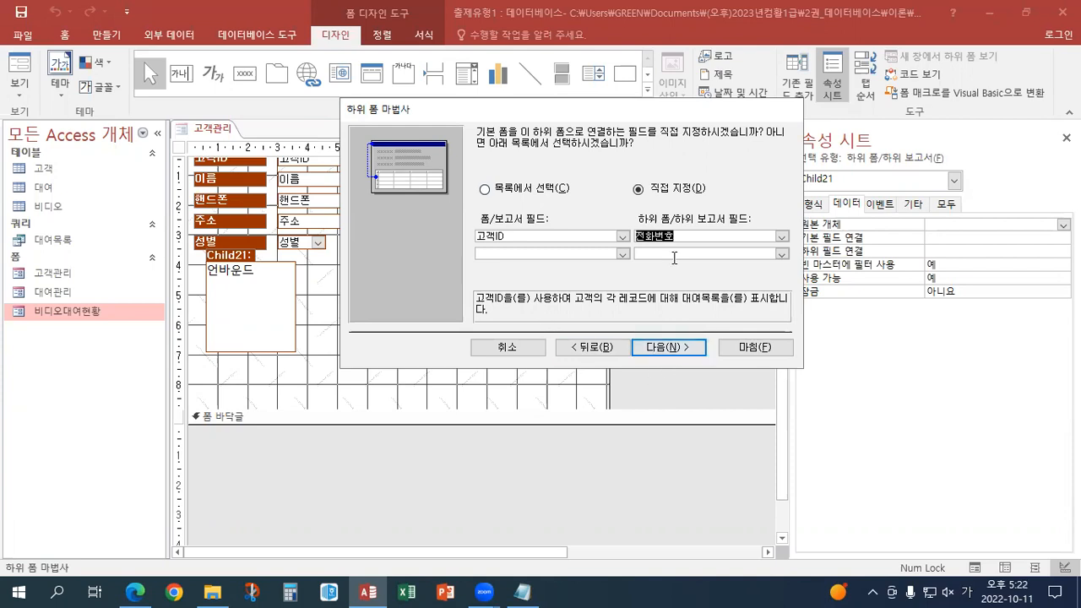
Step: Name the subform 대여 현황 and finish the subform wizard
click(670, 347)
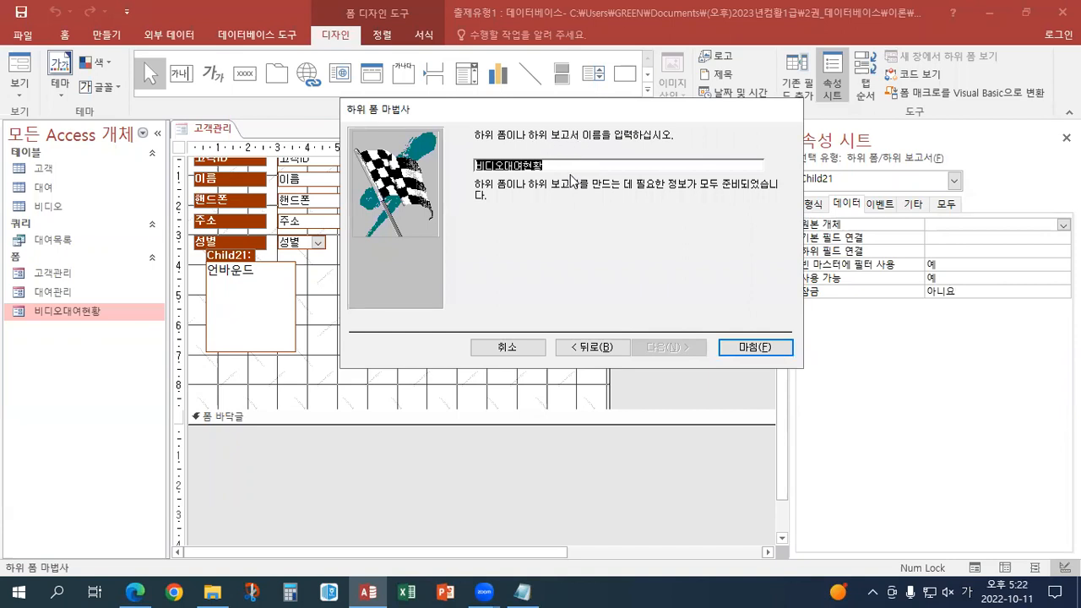
text(대여)
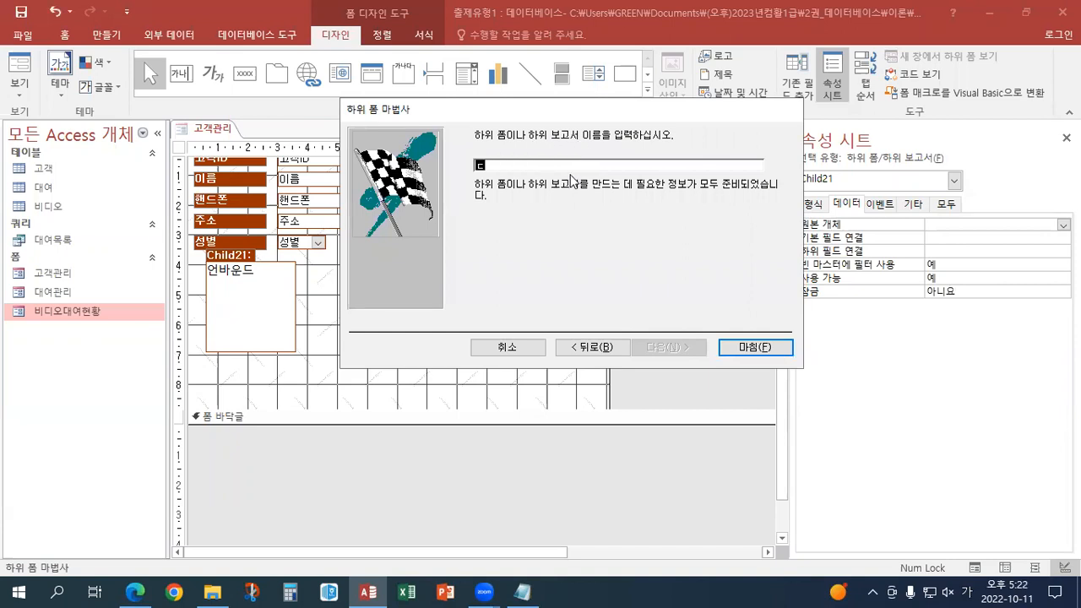
text( 현황)
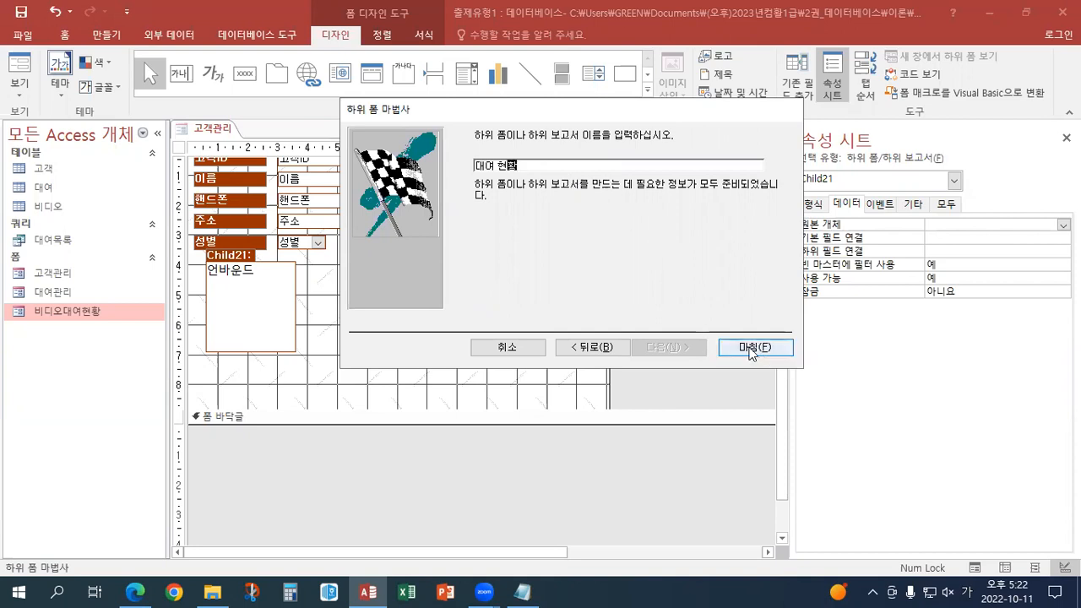
click(750, 351)
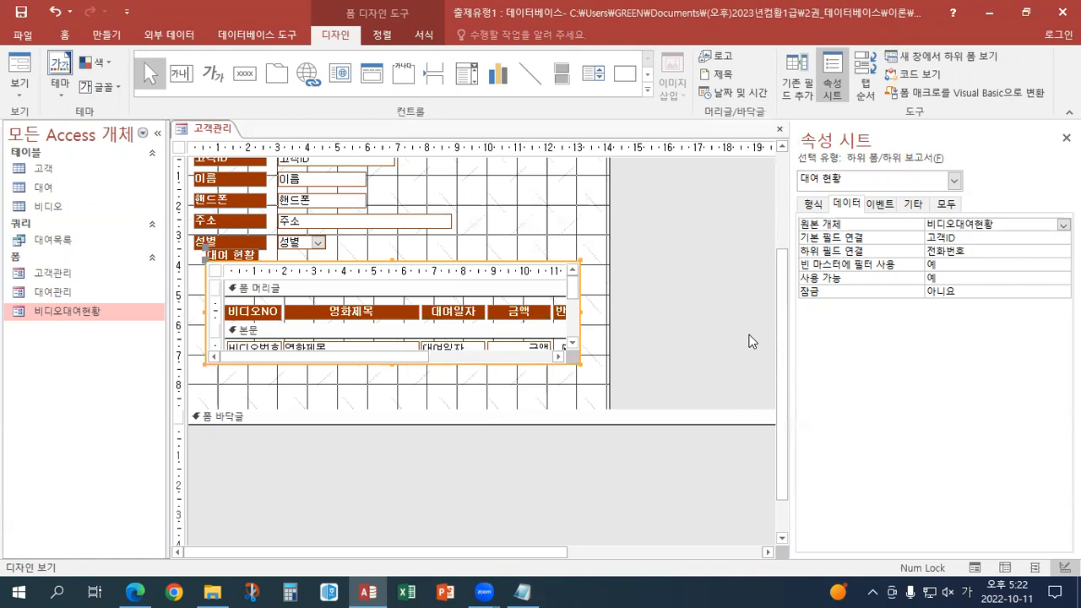
Step: Nudge the 대여 현황 subform slightly down and left under the field labels, and enlarge it to show the 반납 column and more of its footer
key(Down)
key(Down)
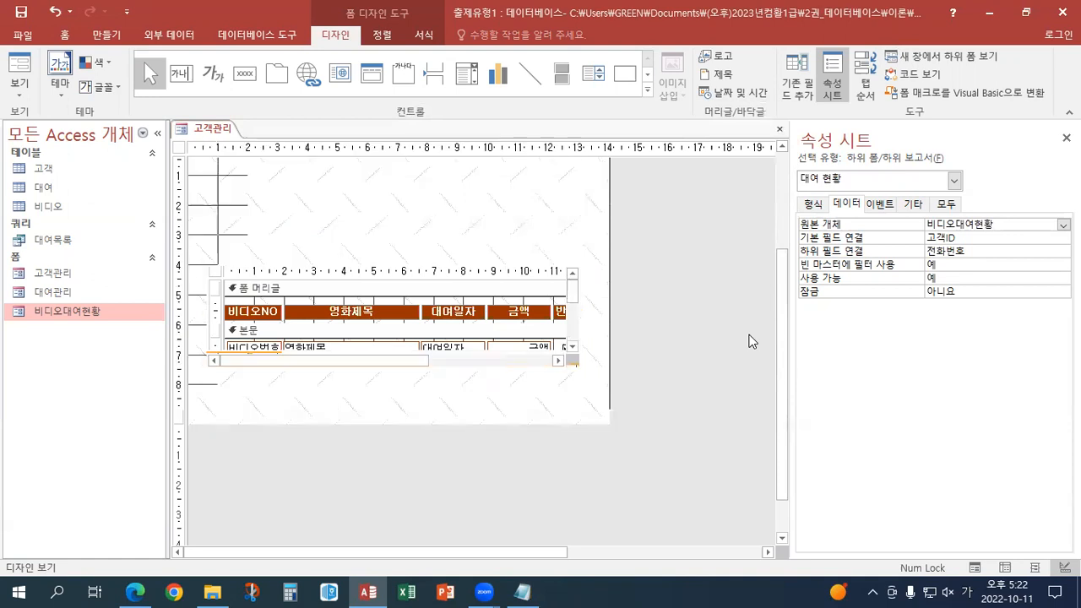
key(Left)
key(Left)
key(Left)
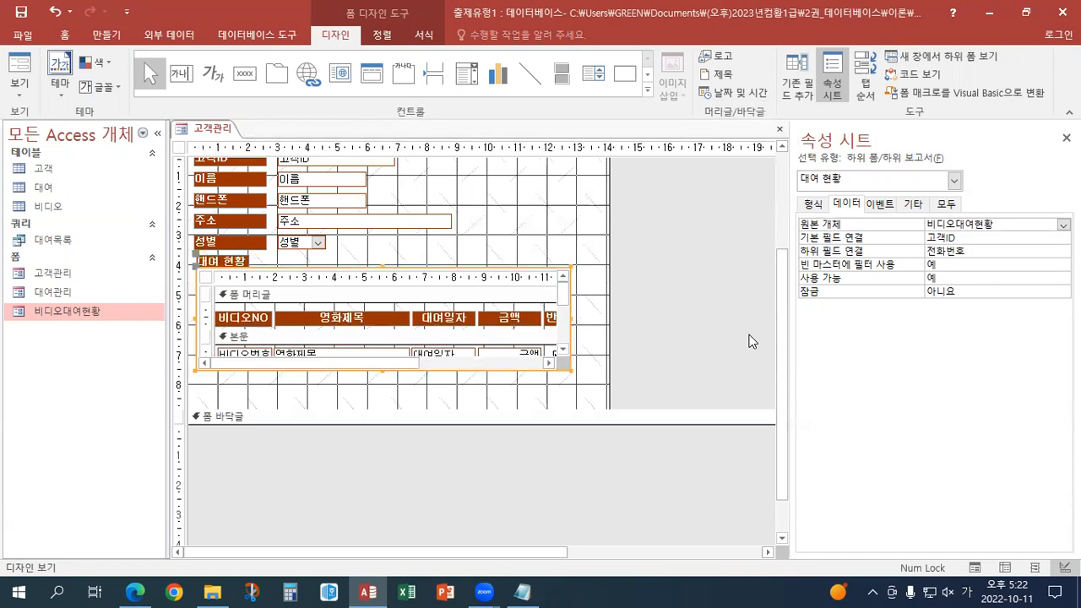
key(Left)
key(Left)
key(Left)
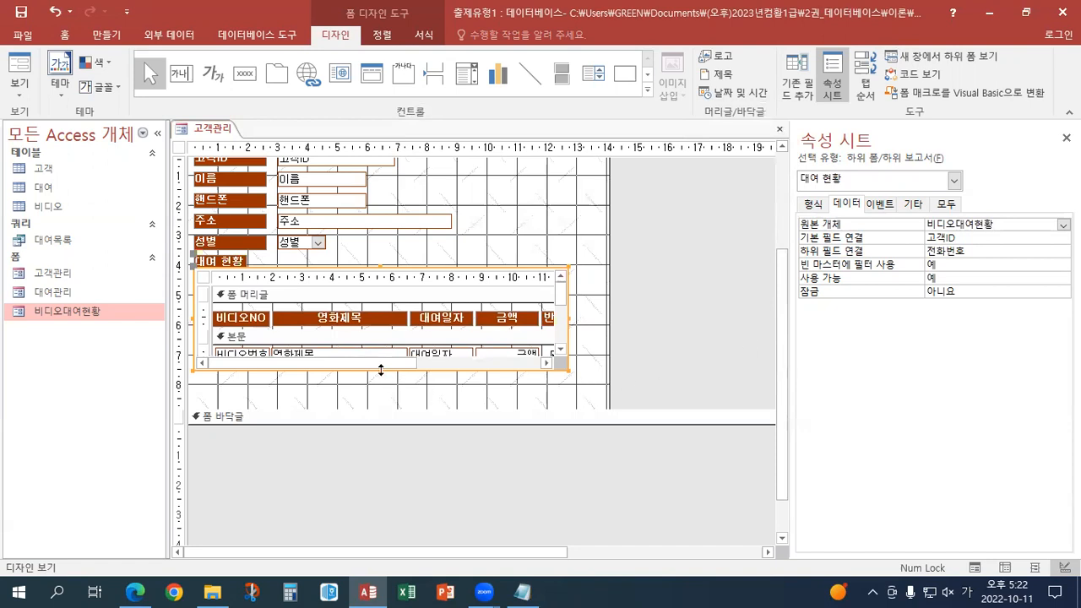
drag(379, 370, 377, 406)
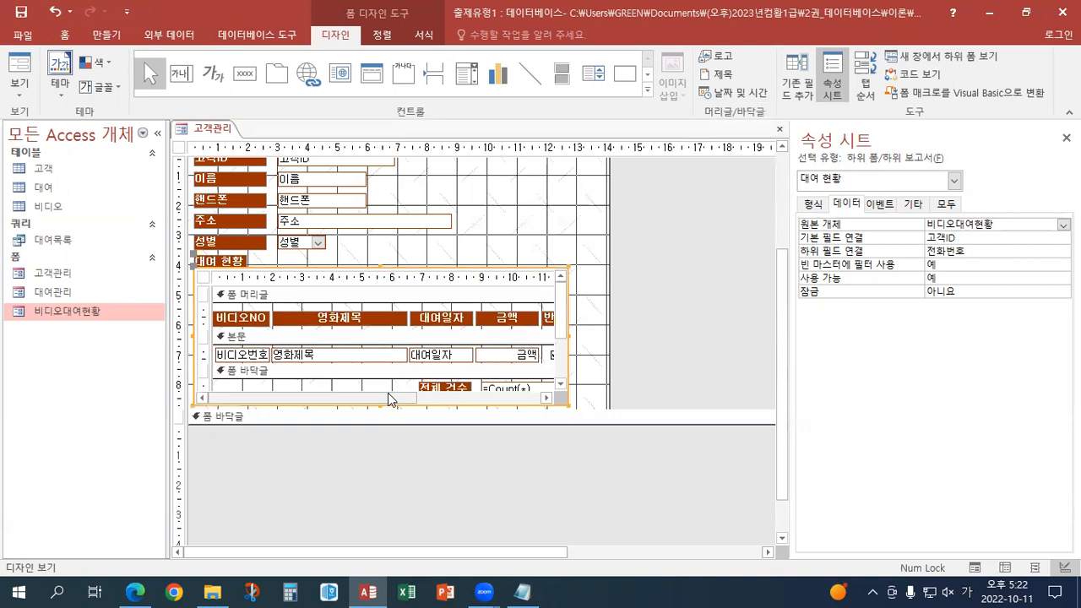
drag(568, 335, 589, 336)
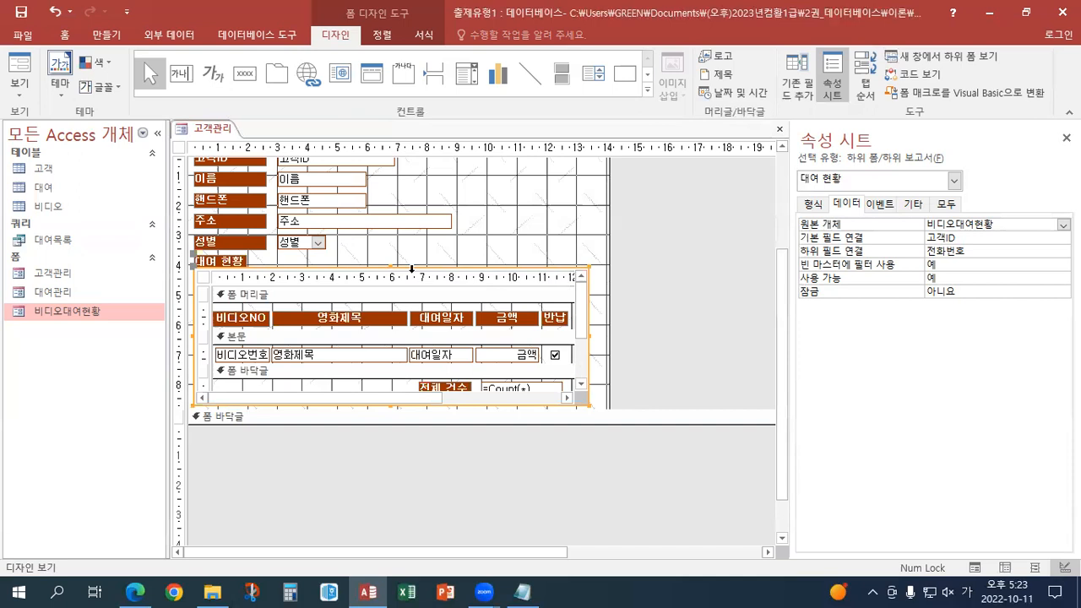
Step: Show the 고객관리 form in form view in a restored window tall enough to display the whole 대여 현황 subform
click(18, 84)
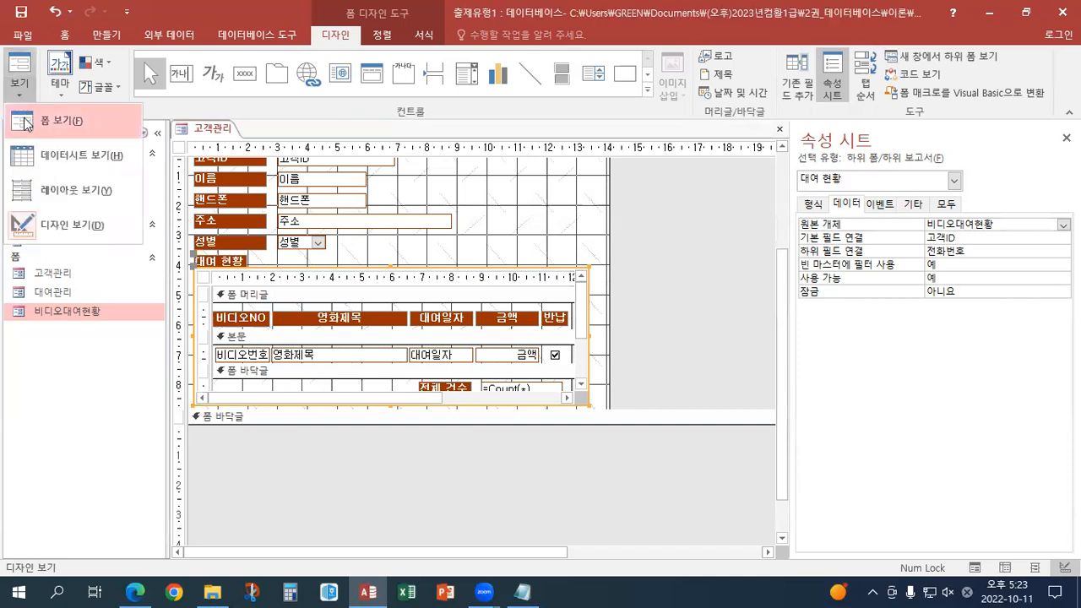
click(25, 124)
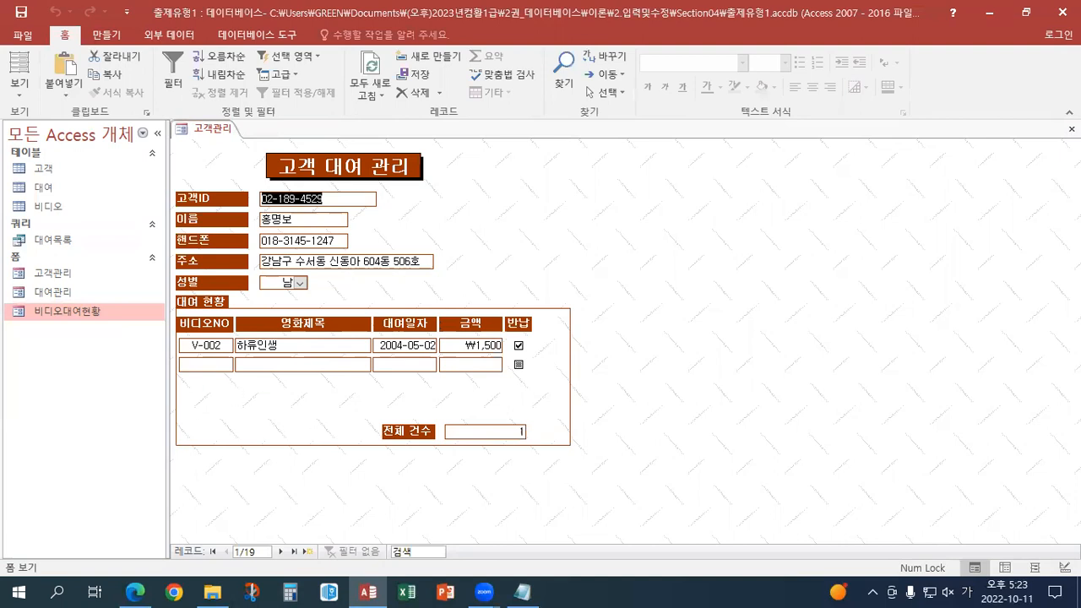
click(1026, 12)
drag(690, 144, 556, 13)
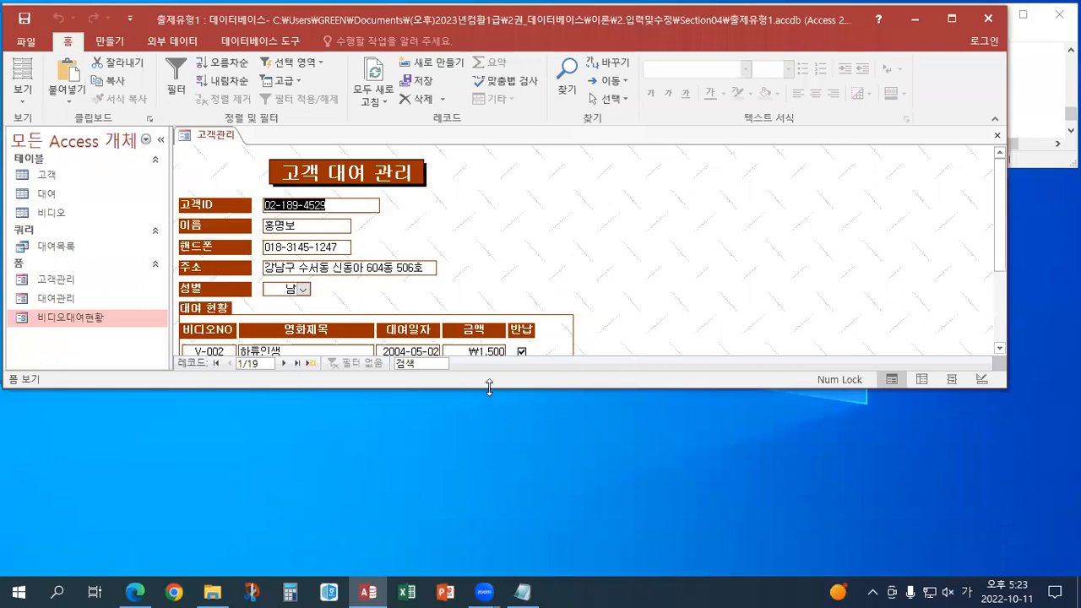
drag(489, 387, 489, 507)
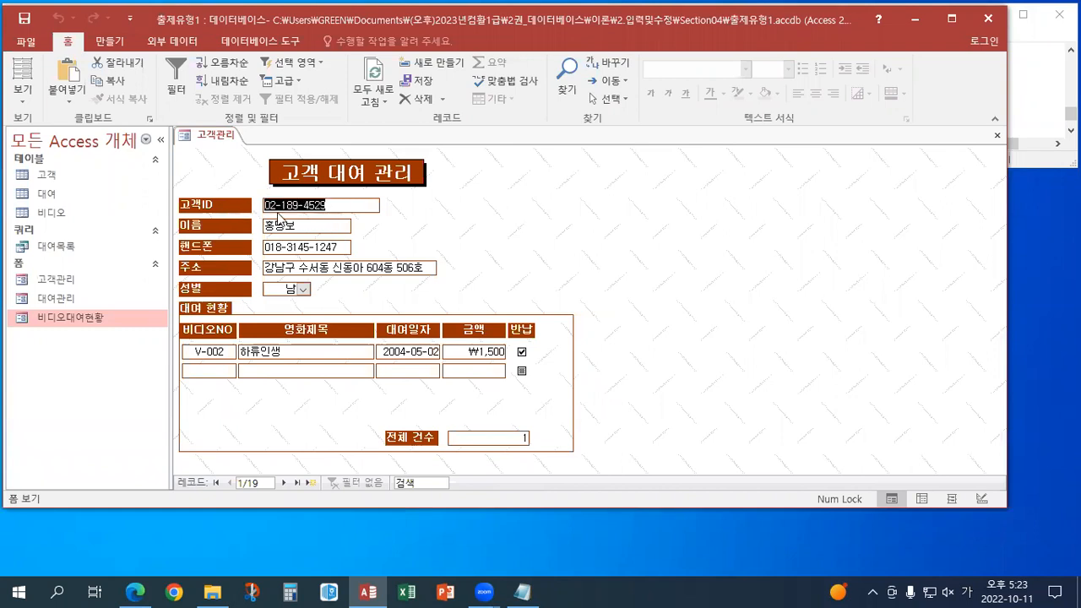
Step: Browse forward through the customer records up to record 9 to check each customer's linked rentals in the subform
click(282, 484)
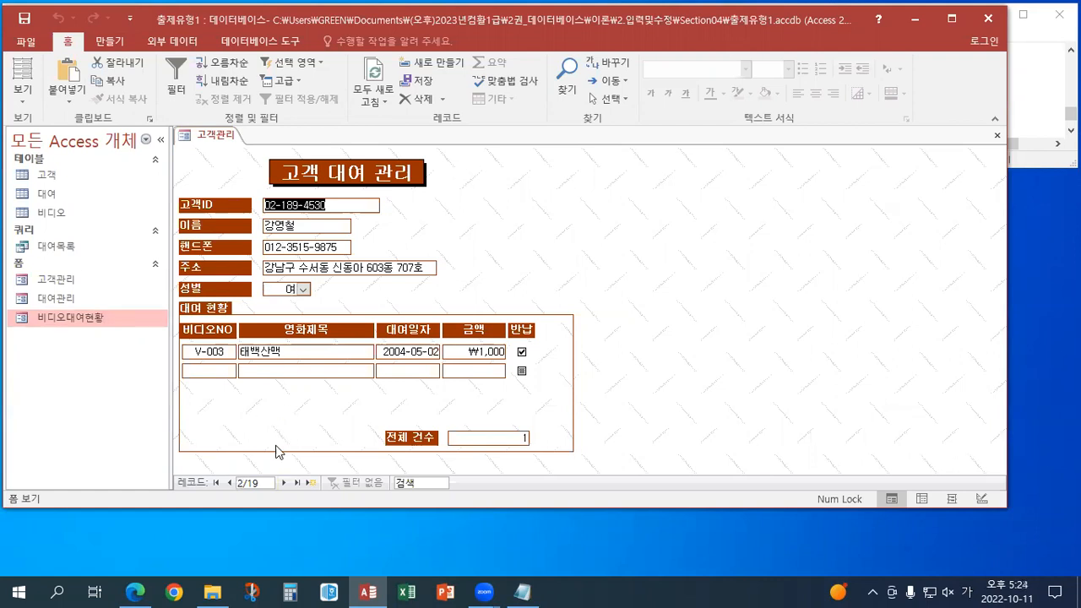
click(284, 483)
click(285, 483)
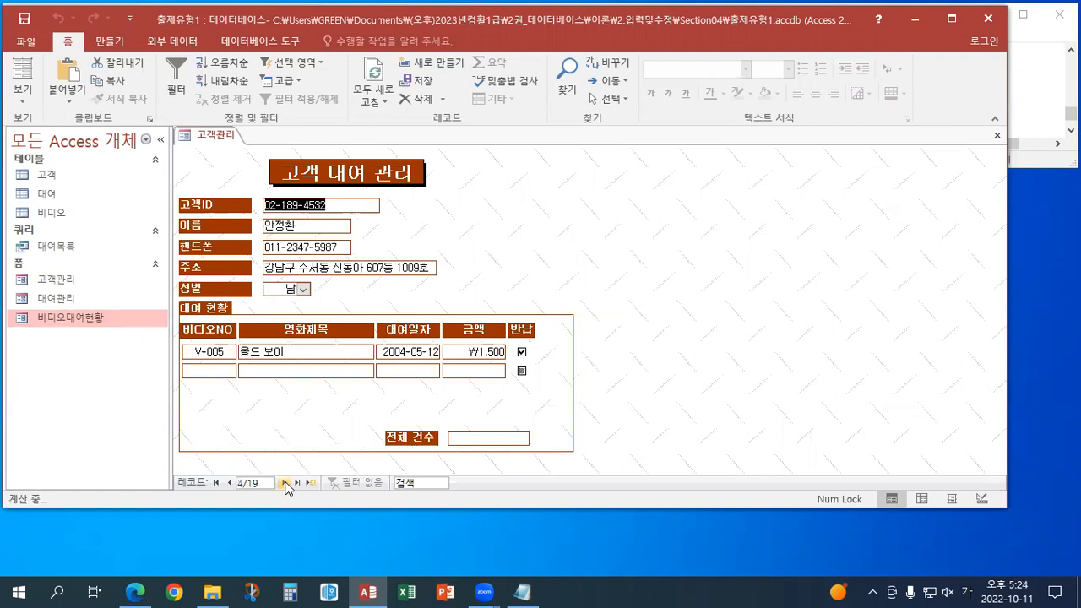
click(285, 484)
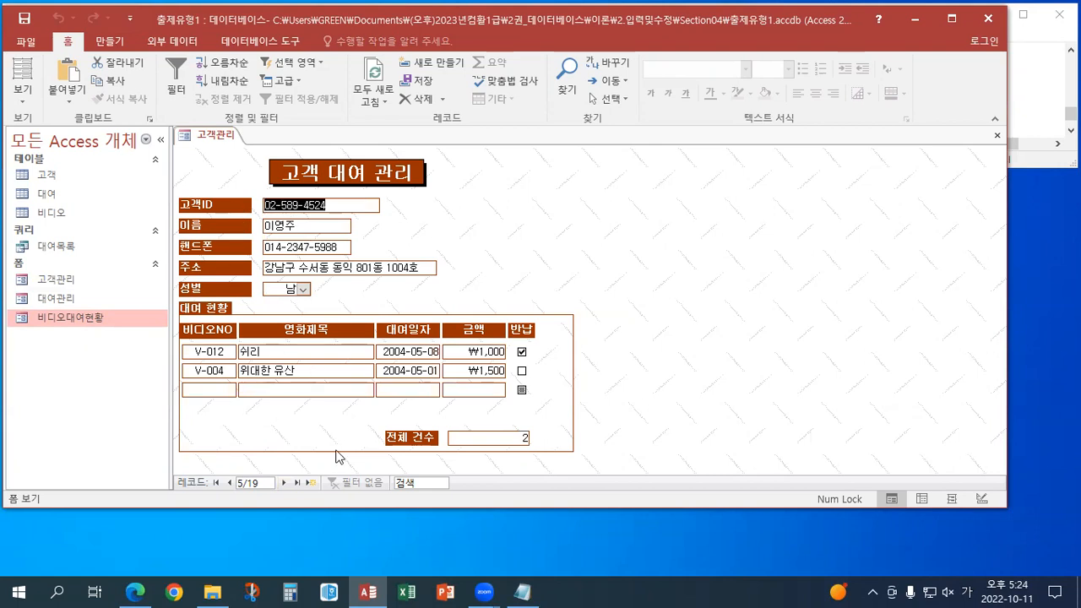
click(283, 486)
click(284, 483)
click(285, 483)
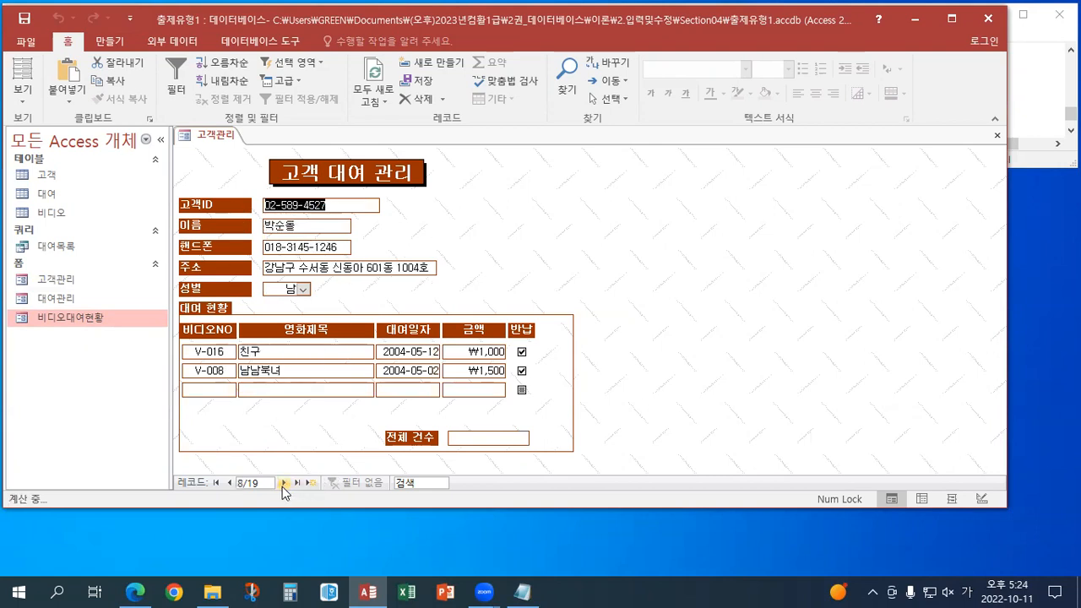
click(285, 483)
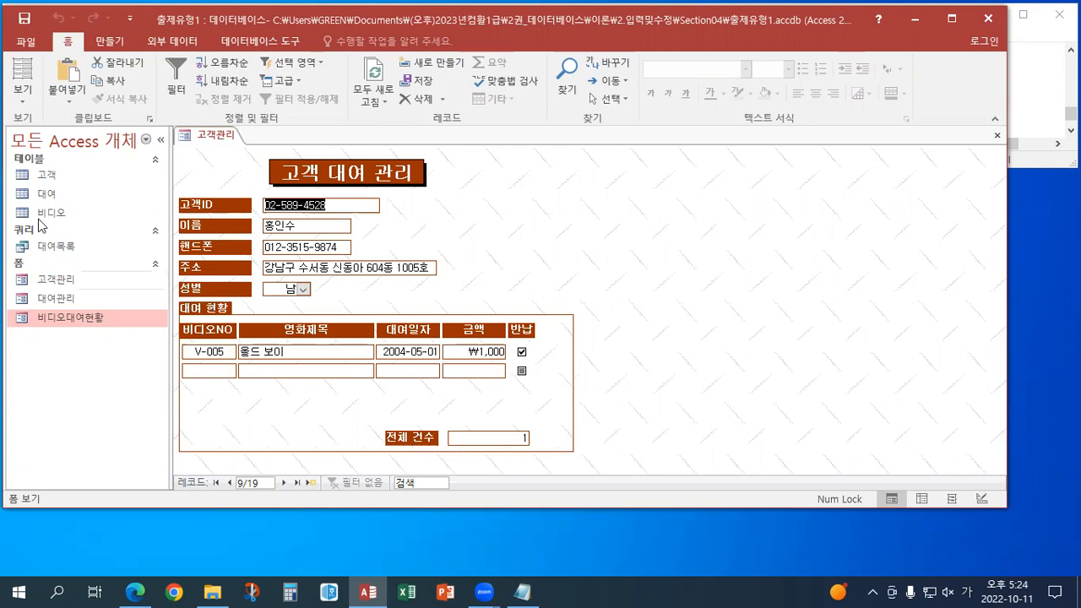
Step: Return the 고객관리 form to design view and inspect the 대여 현황 subform's 이름 property
click(23, 92)
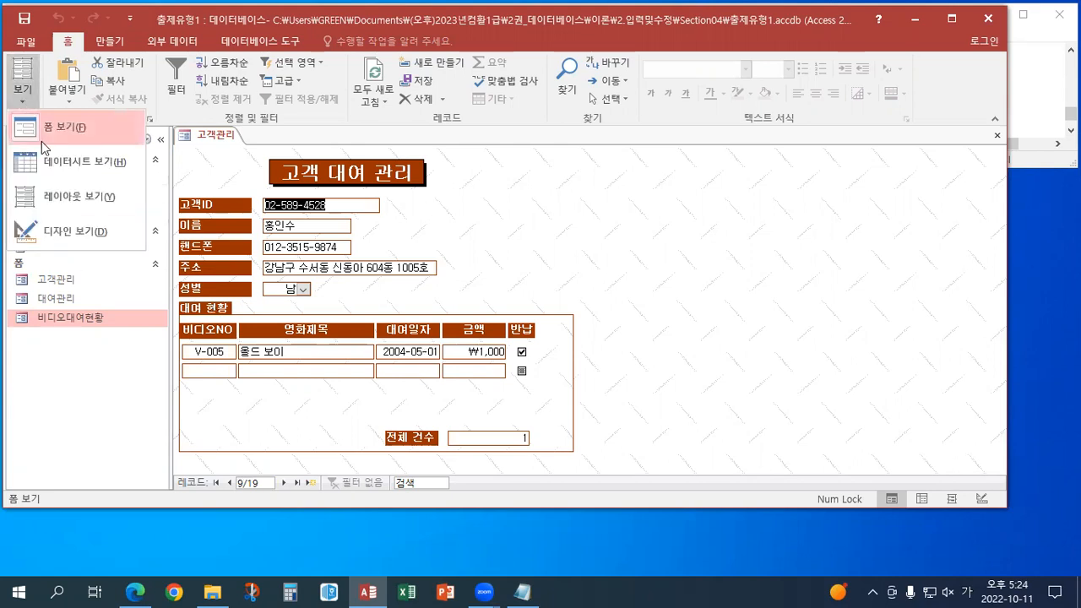
click(52, 243)
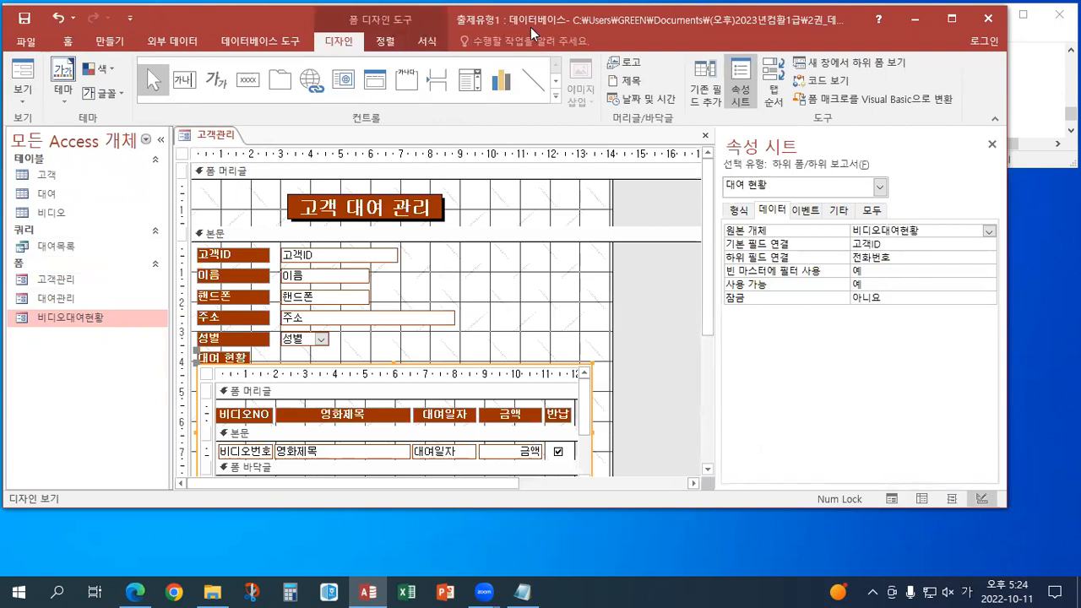
drag(531, 28, 542, 73)
scroll(499, 296, down, 3)
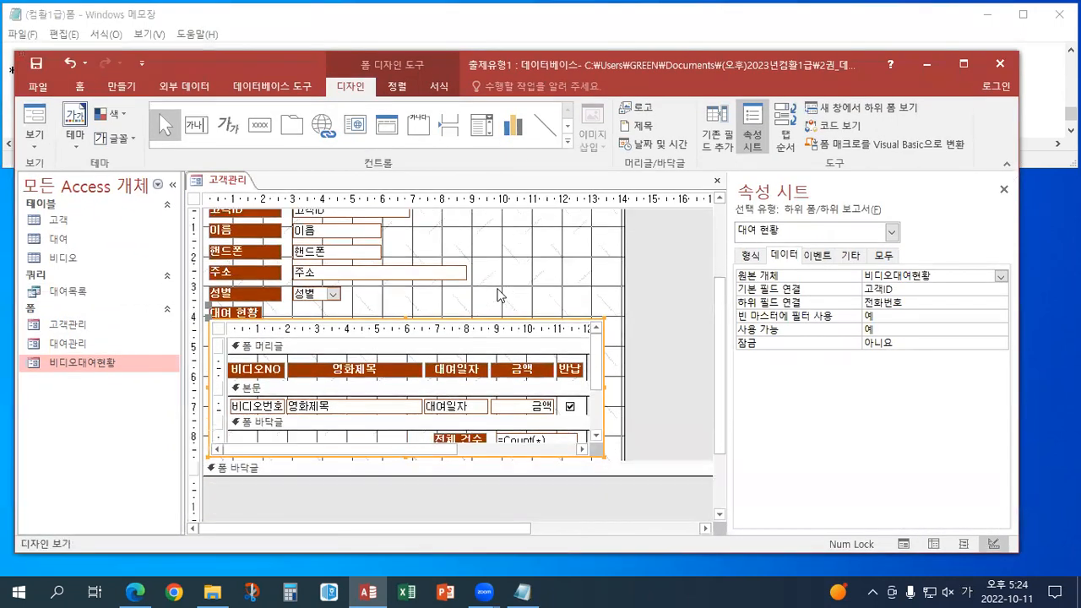
scroll(498, 293, down, 1)
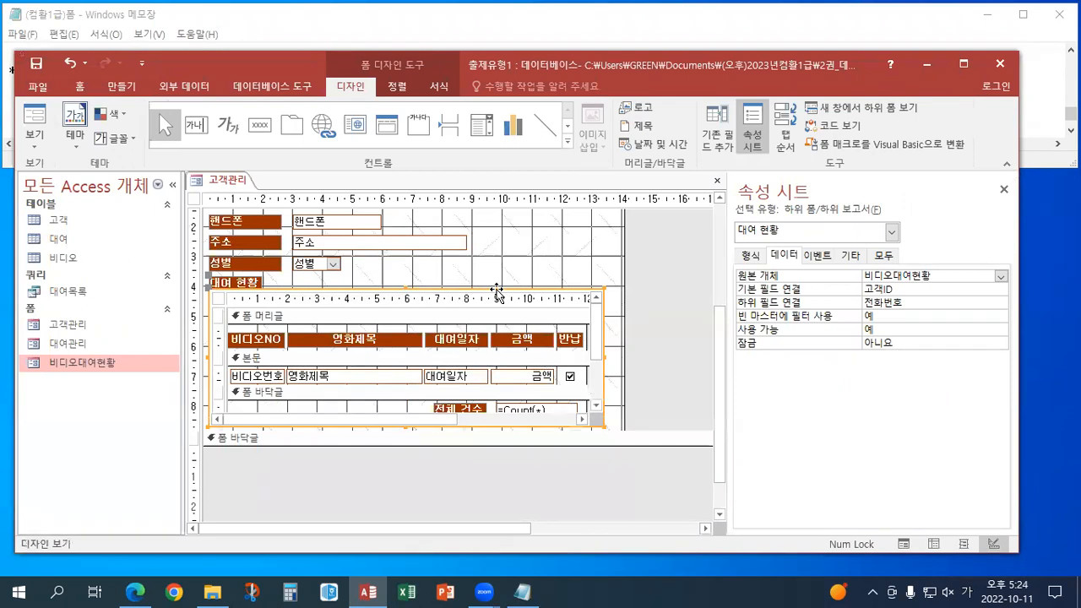
click(849, 257)
drag(900, 275, 858, 277)
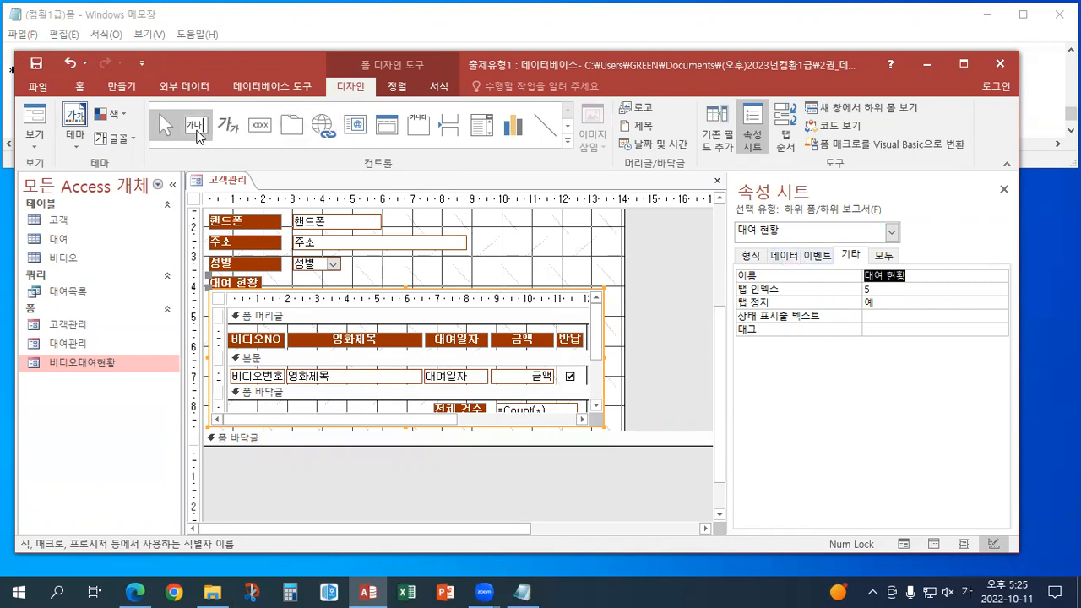
Step: Place a trial 하위 폼/하위 보고서 control beside the 주소 field with its wizard cancelled, and delete it
click(567, 145)
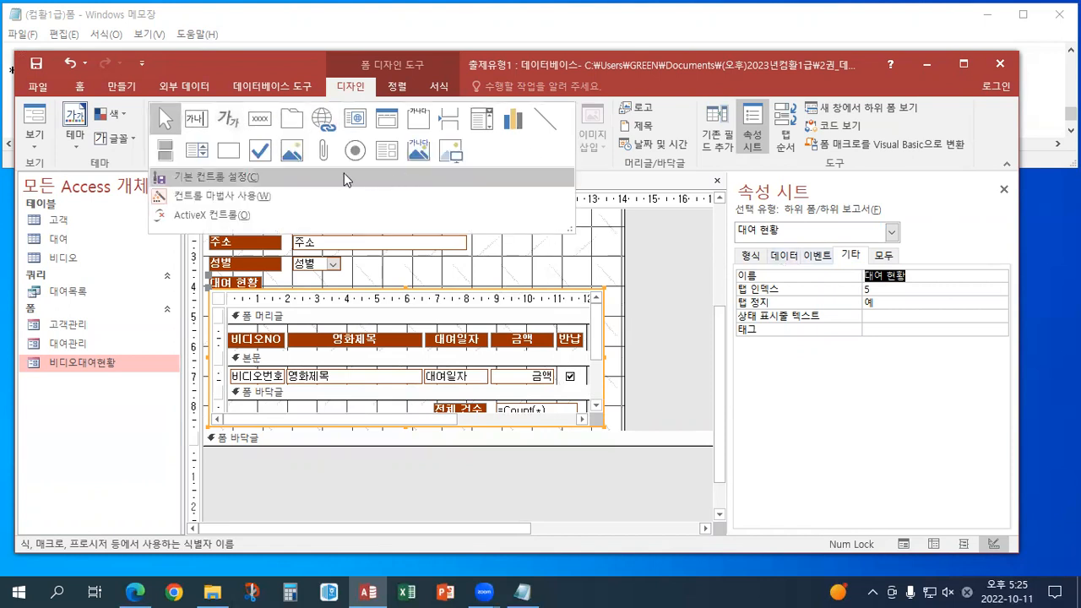
click(391, 162)
drag(493, 230, 564, 262)
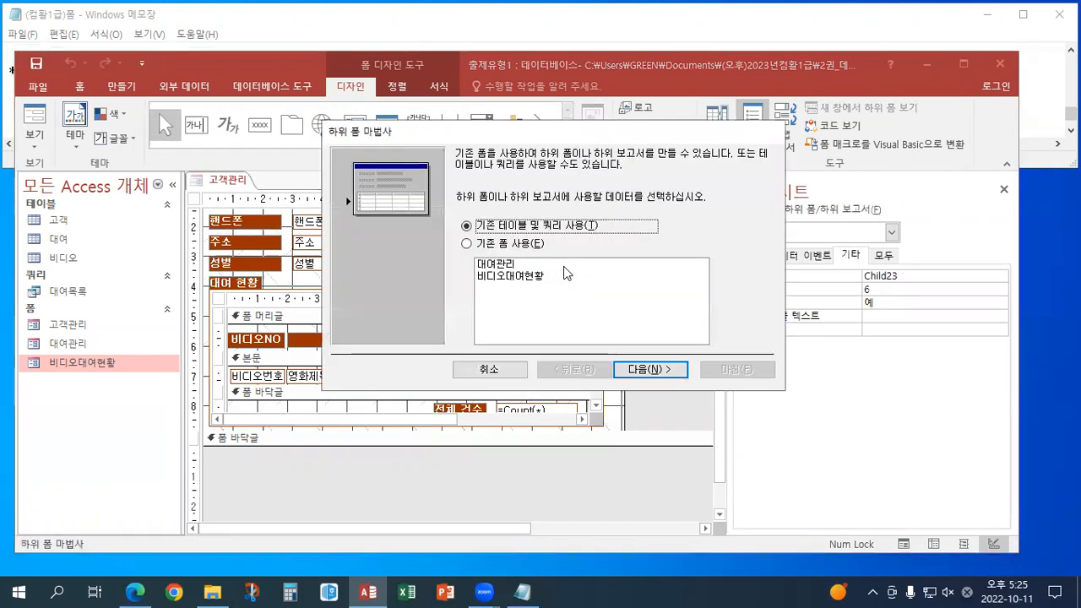
click(519, 375)
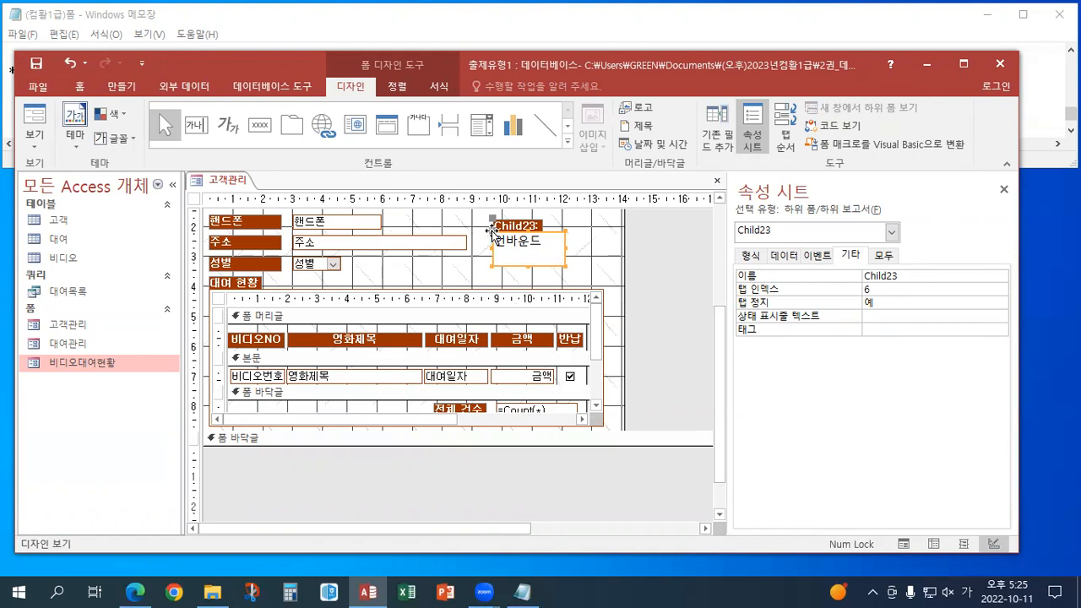
click(545, 234)
click(539, 227)
click(551, 234)
key(Delete)
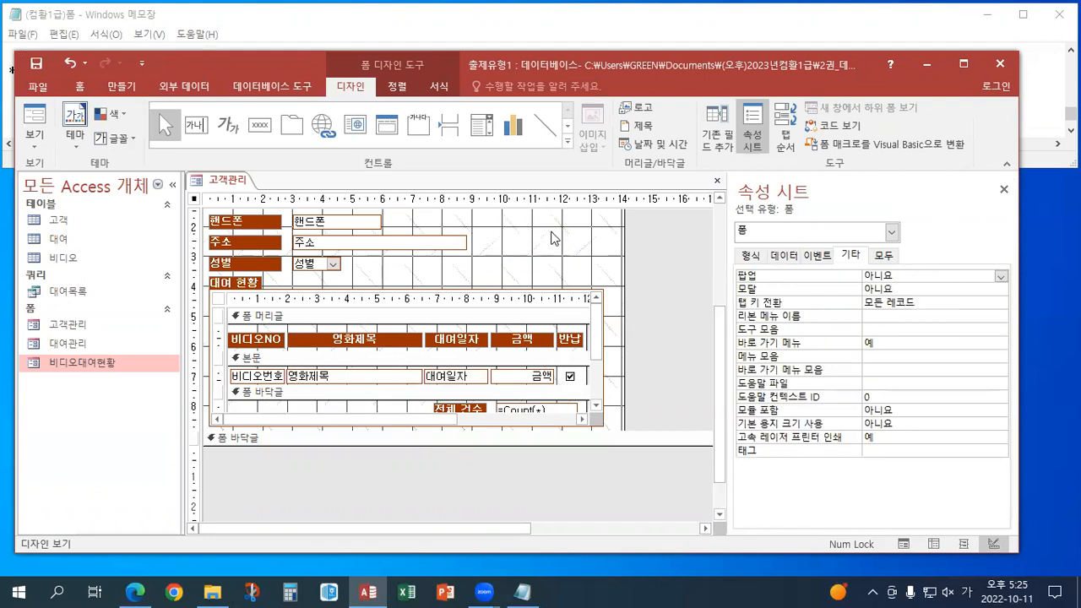
Step: Review the 대여 현황 subform's name and its data properties for source object and linked fields
click(473, 298)
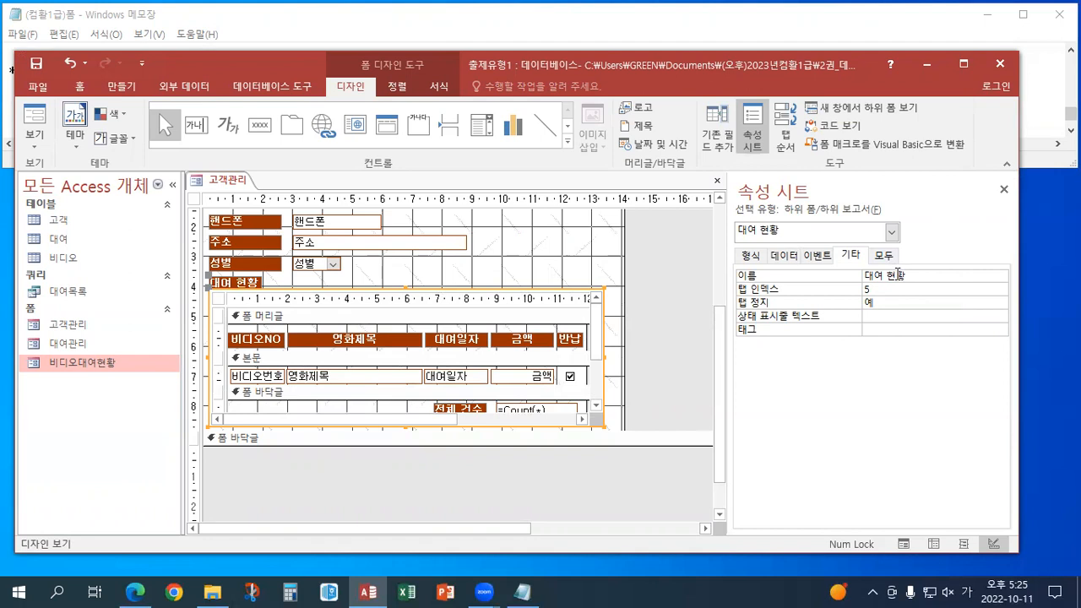
click(783, 256)
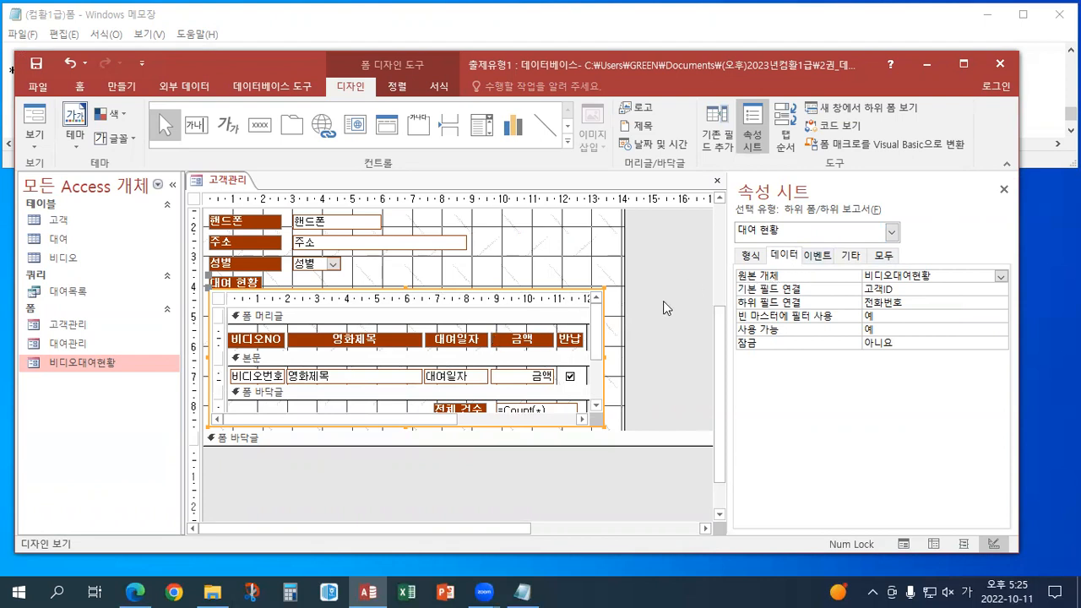
Step: Review the 대여 현황 subform's source object and check the 고객ID and 전화번호 link in the subform field linker
click(937, 272)
click(817, 280)
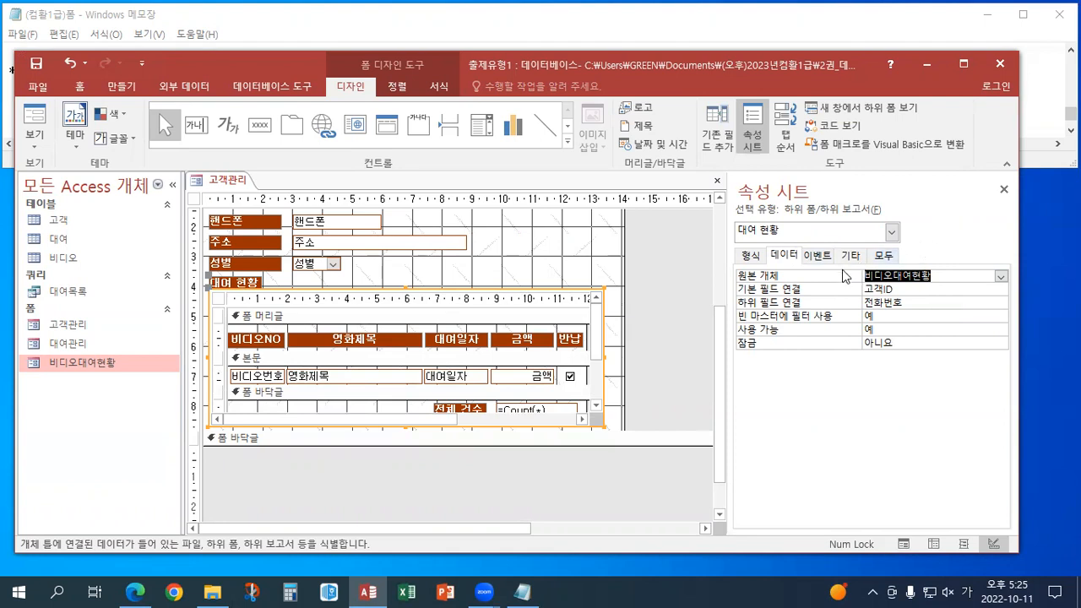
click(919, 291)
click(973, 303)
click(1000, 303)
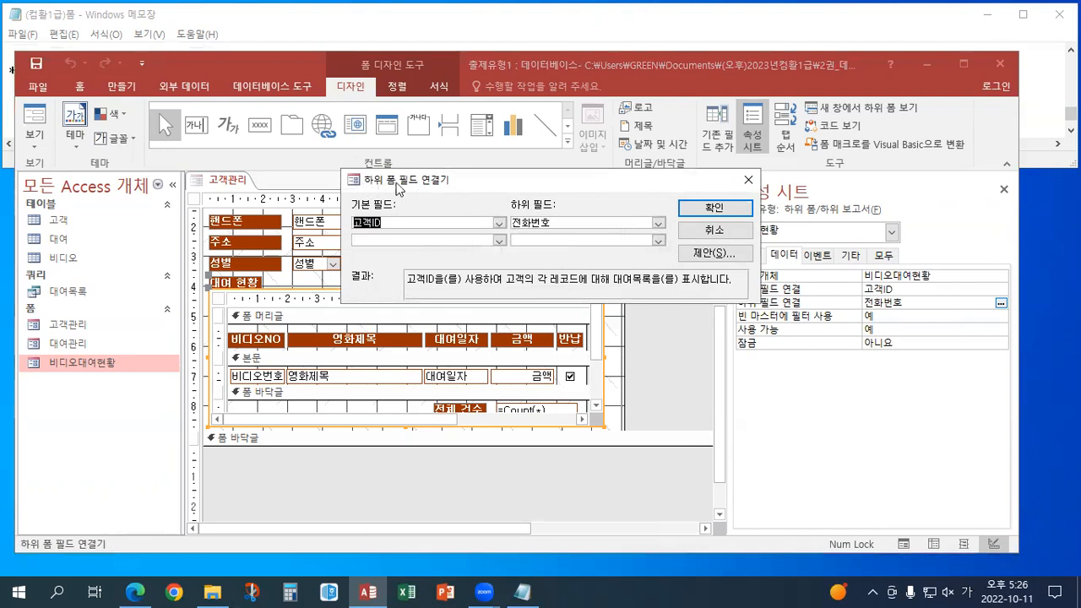
click(499, 224)
click(399, 251)
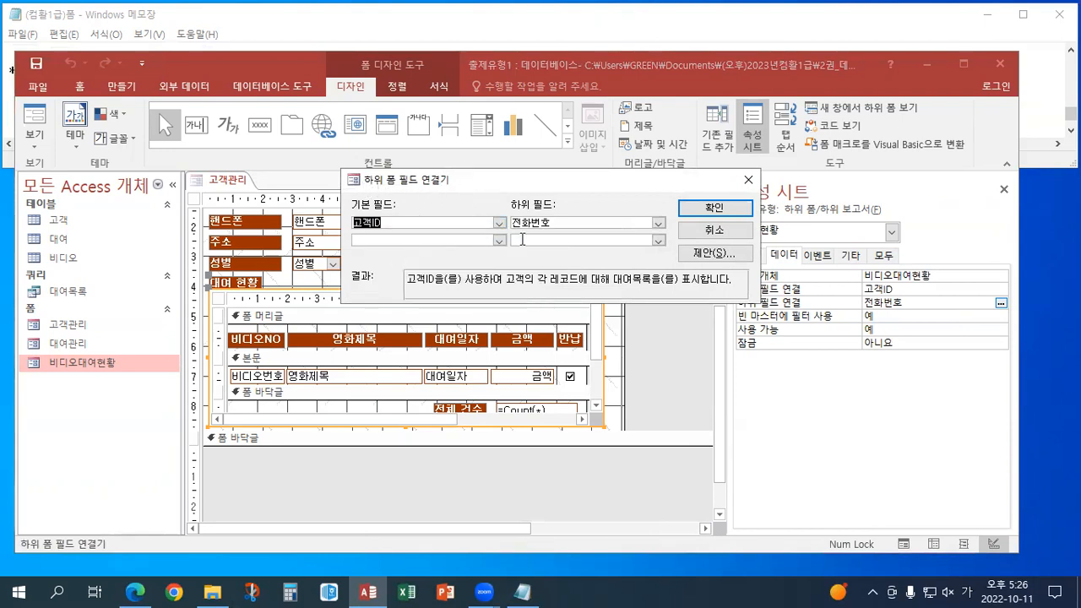
click(658, 223)
click(555, 248)
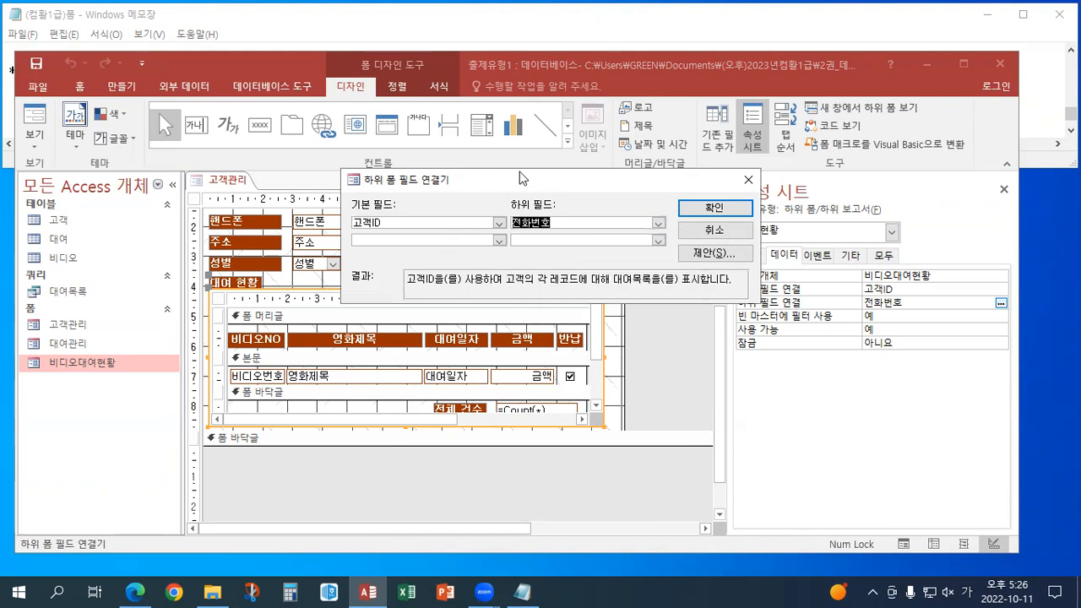
click(694, 208)
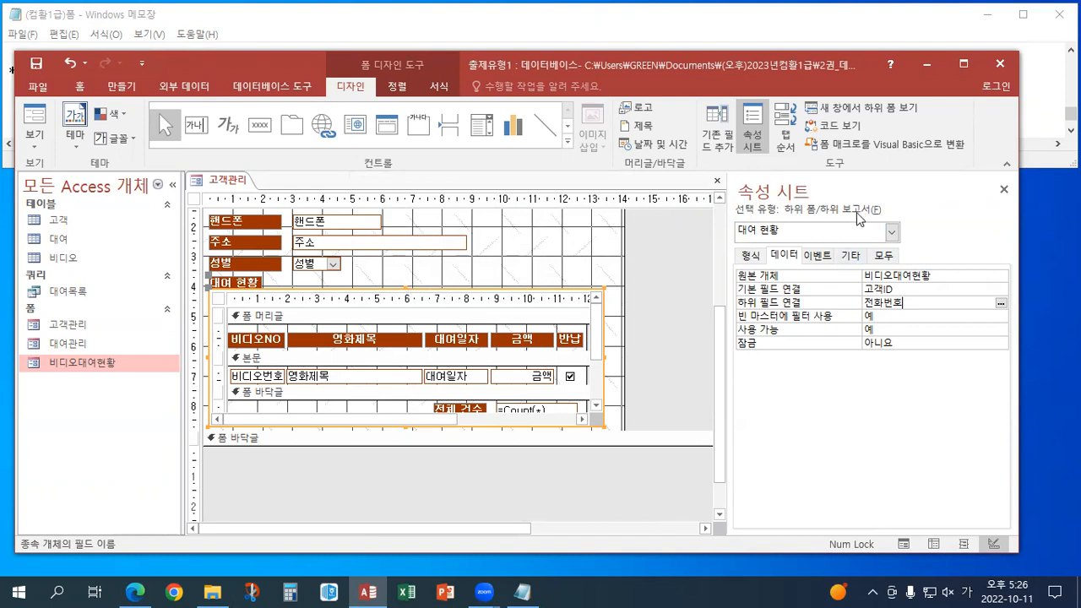
Step: Compare the record source of the 고객관리 main form with that of the form inside the 대여 현황 subform
click(227, 285)
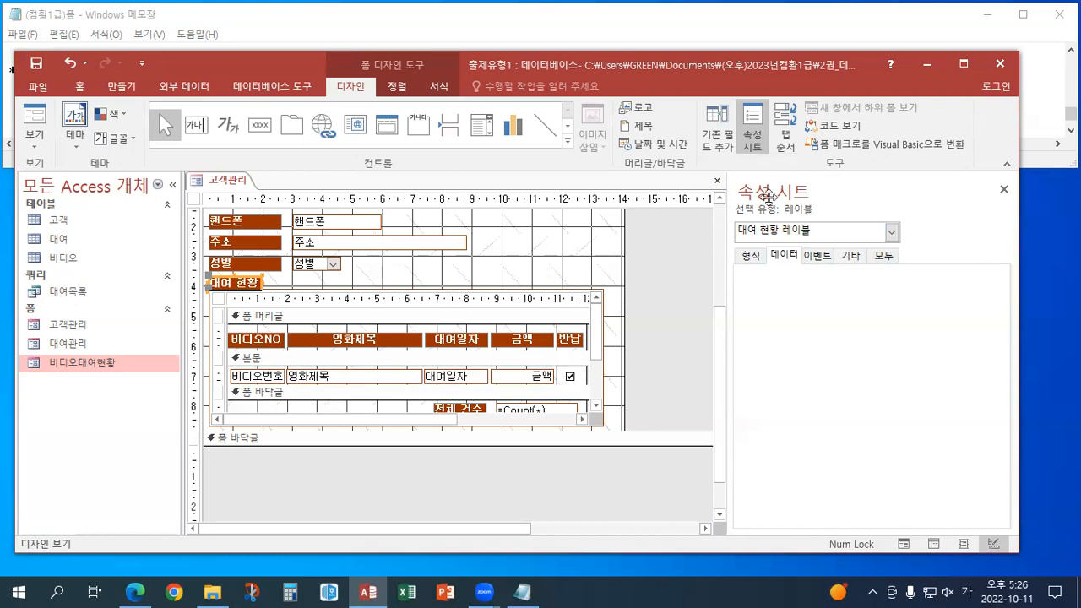
double_click(759, 65)
scroll(665, 357, up, 3)
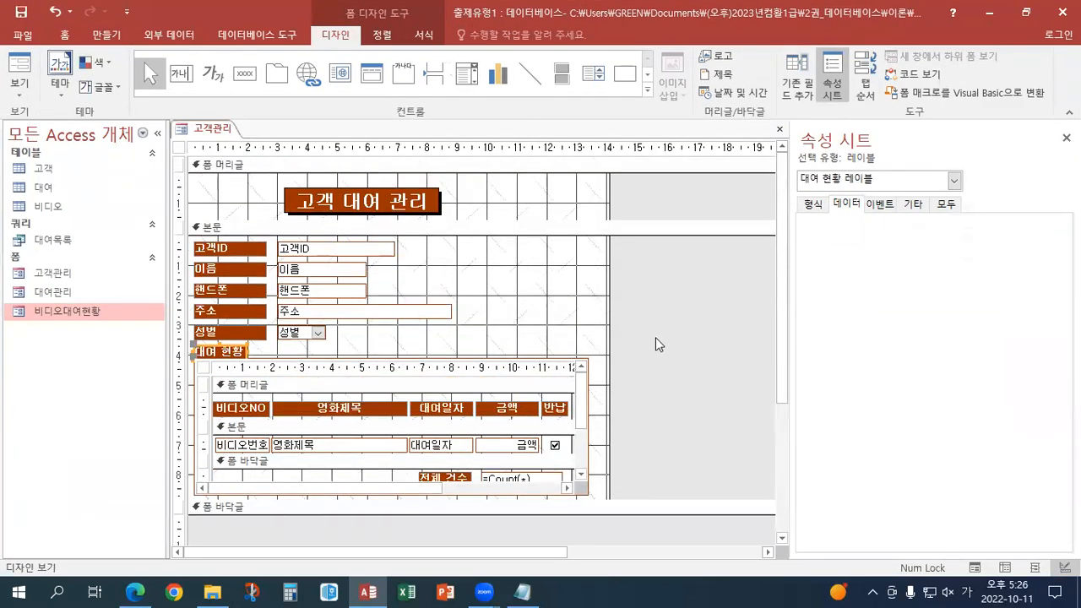
click(179, 148)
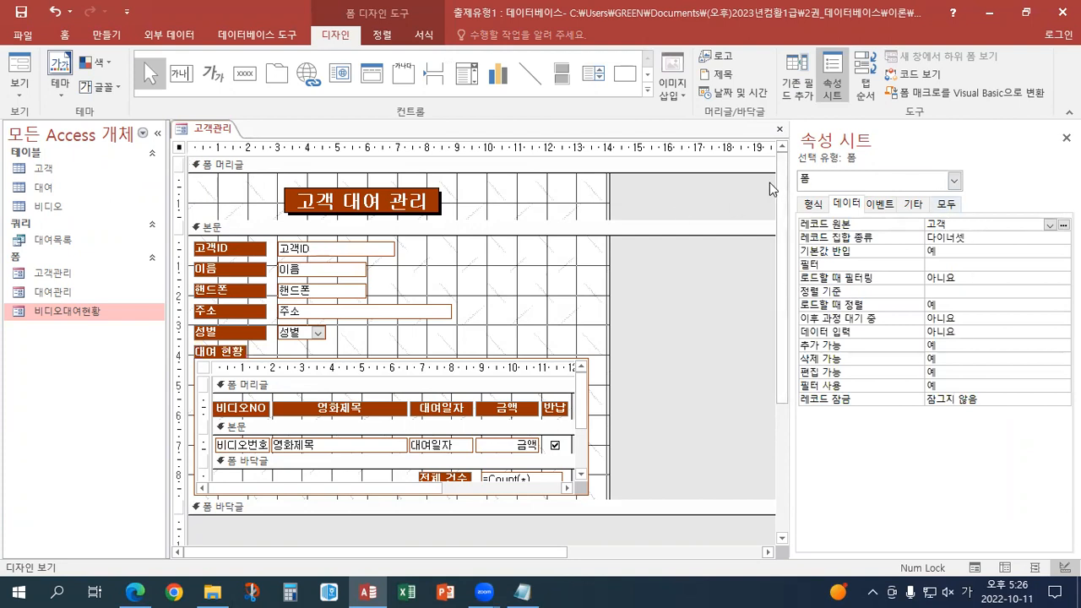
scroll(507, 318, down, 3)
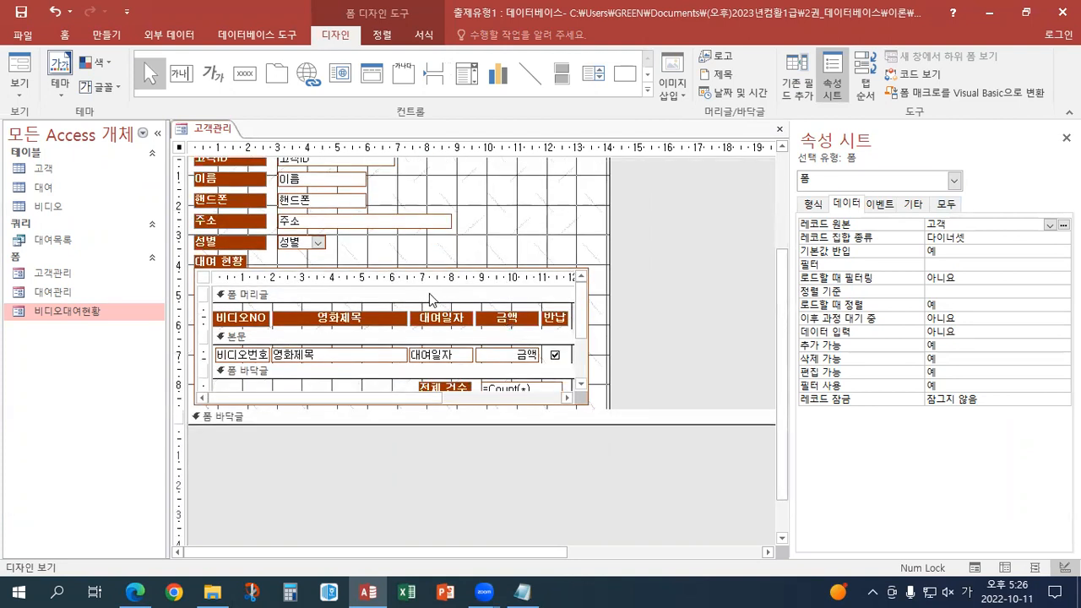
click(207, 285)
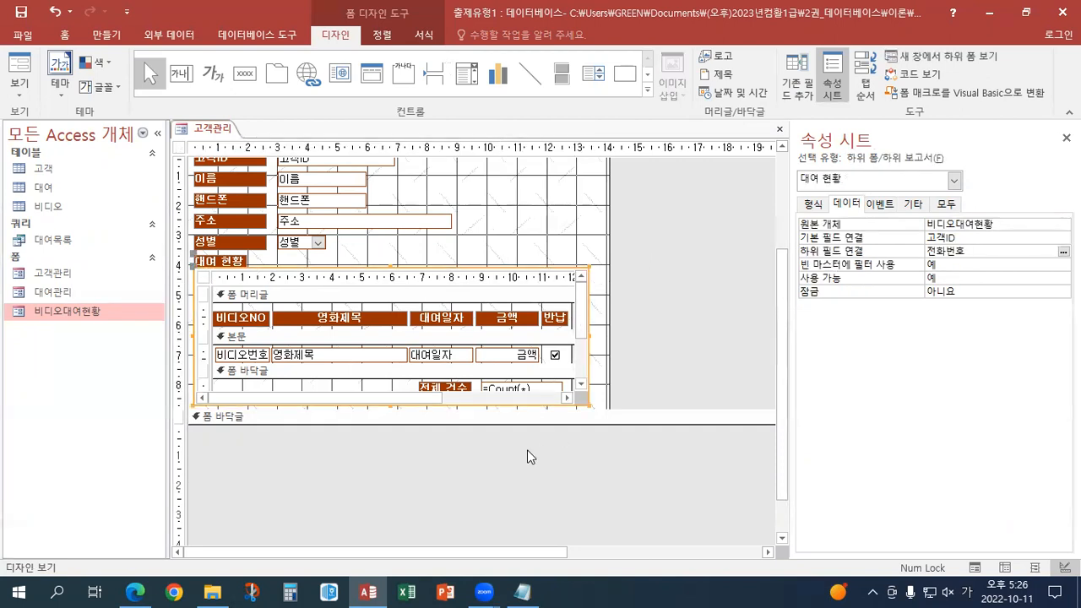
click(205, 279)
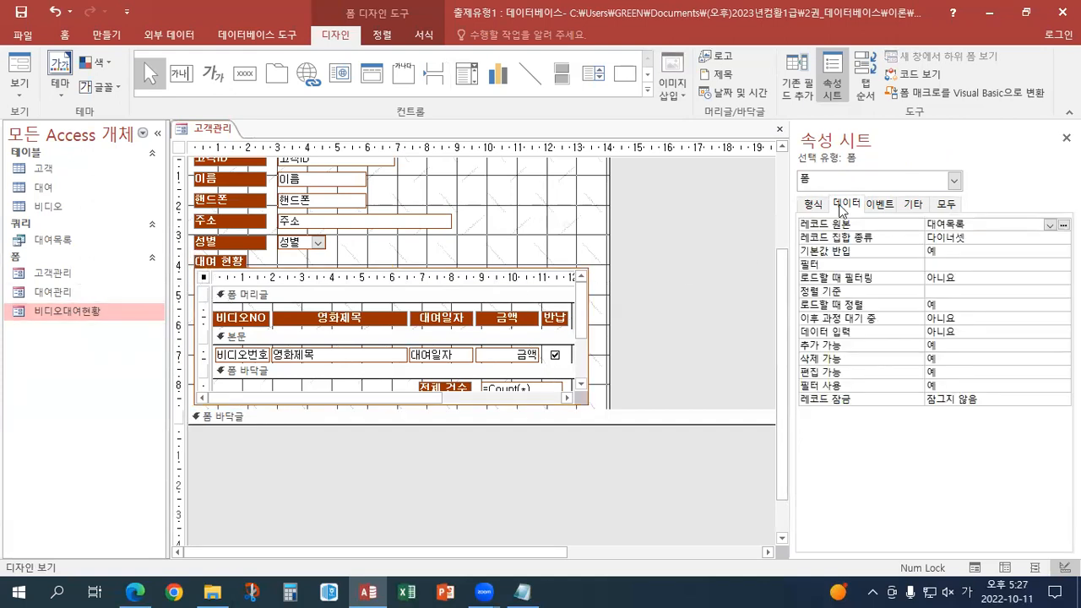
click(179, 148)
click(210, 280)
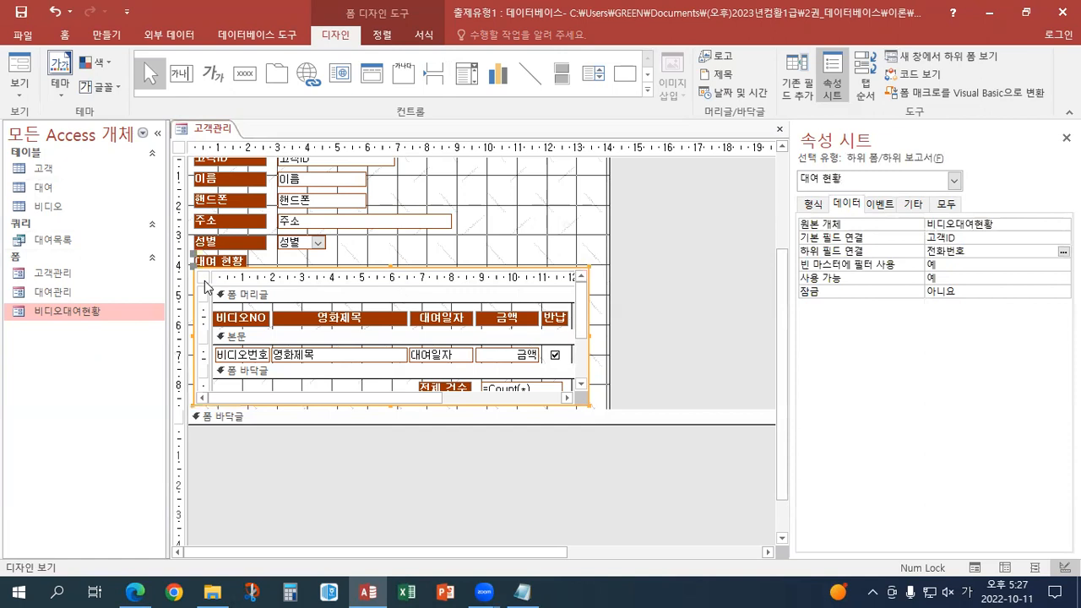
click(210, 279)
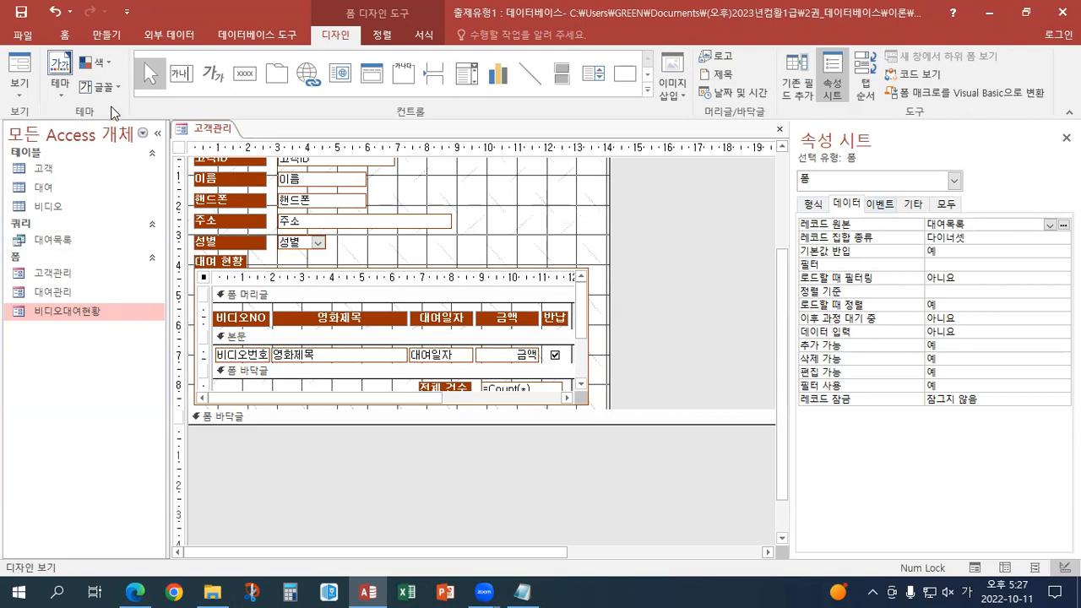
Step: Save and close the 고객관리 form, and place the restored database window below the notes
click(21, 15)
click(779, 129)
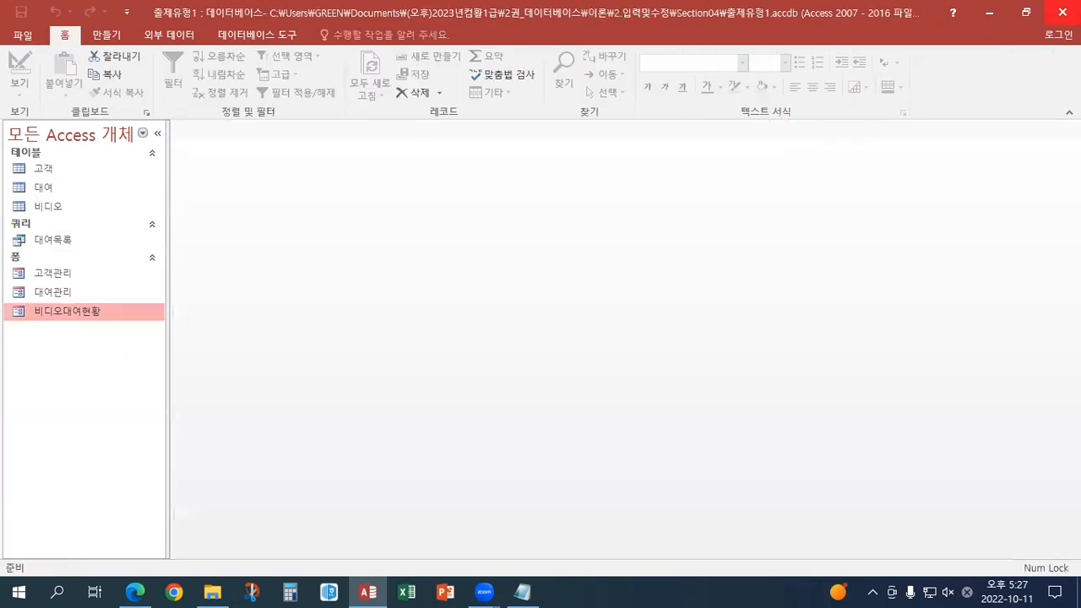
click(1027, 12)
drag(492, 49, 510, 58)
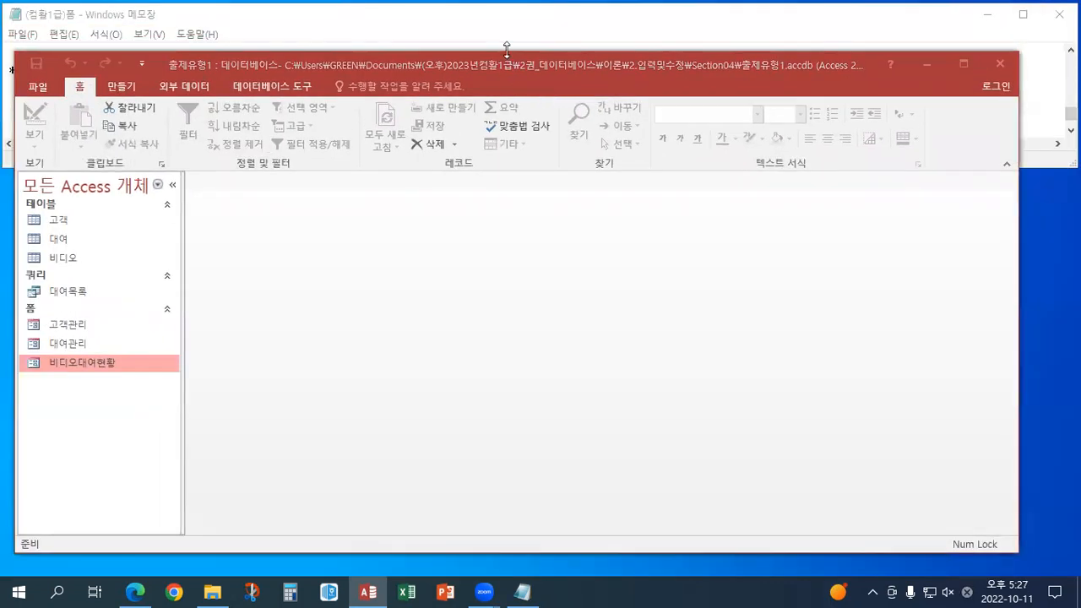
drag(507, 49, 469, 148)
Step: Look through the notes in Notepad for the next exercises on subform control properties
click(464, 116)
scroll(463, 116, down, 5)
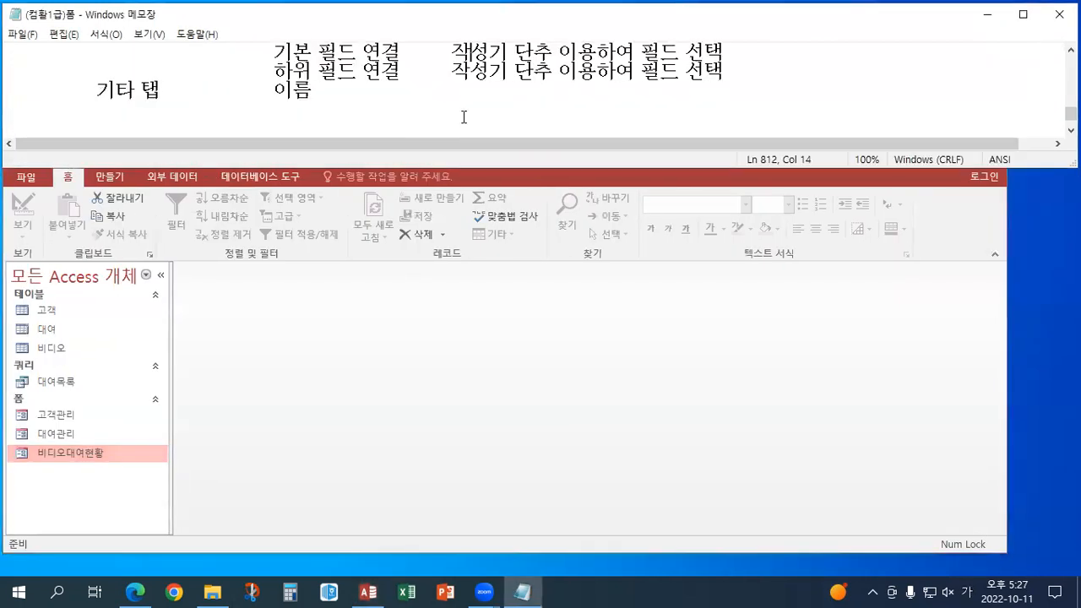
scroll(464, 116, down, 1)
scroll(464, 116, down, 3)
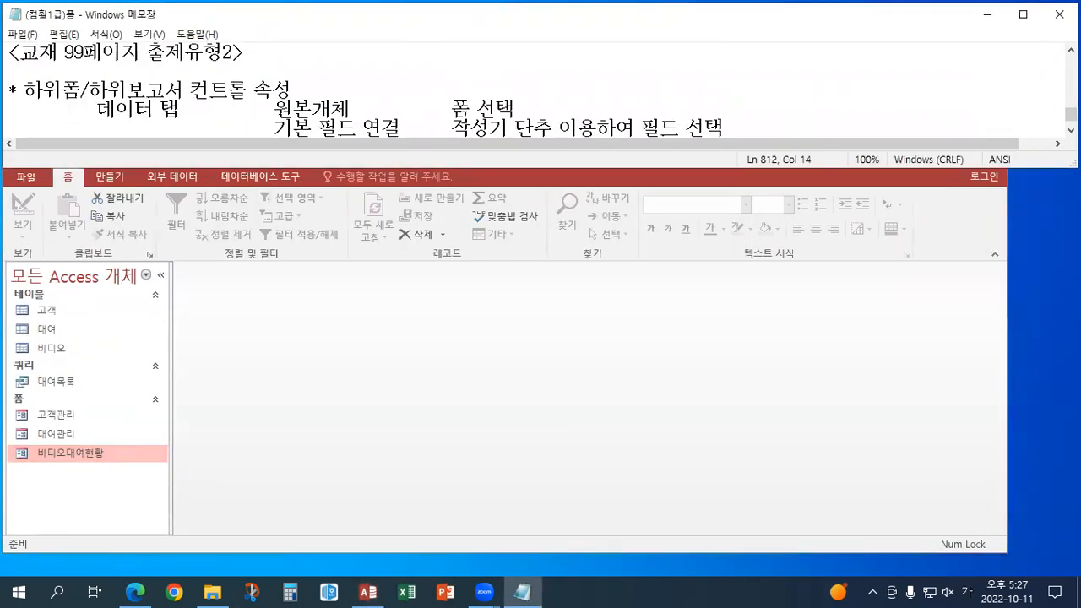
scroll(466, 118, down, 1)
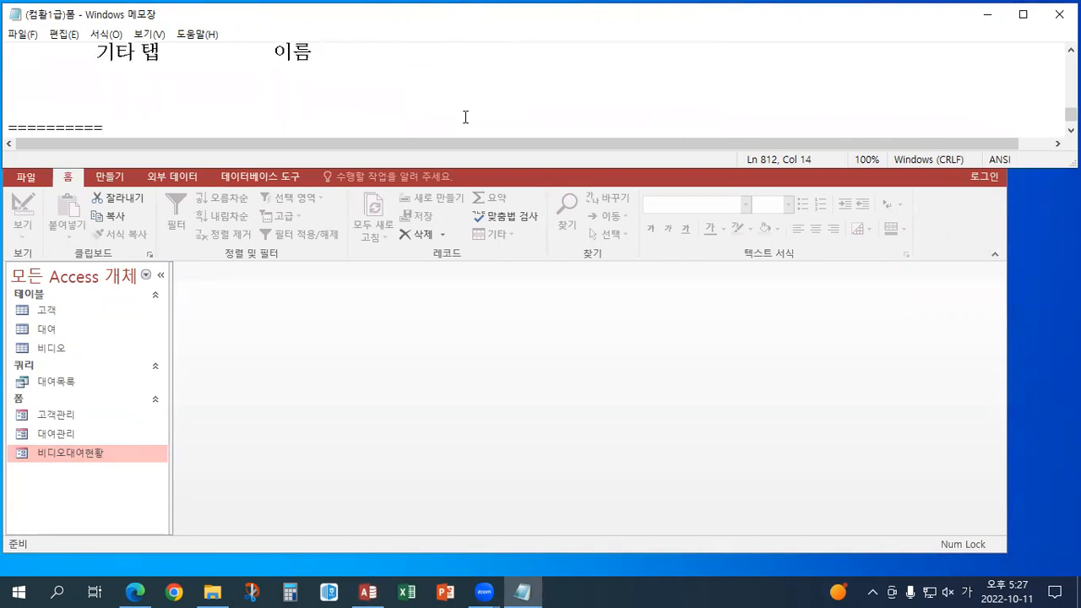
scroll(465, 118, down, 5)
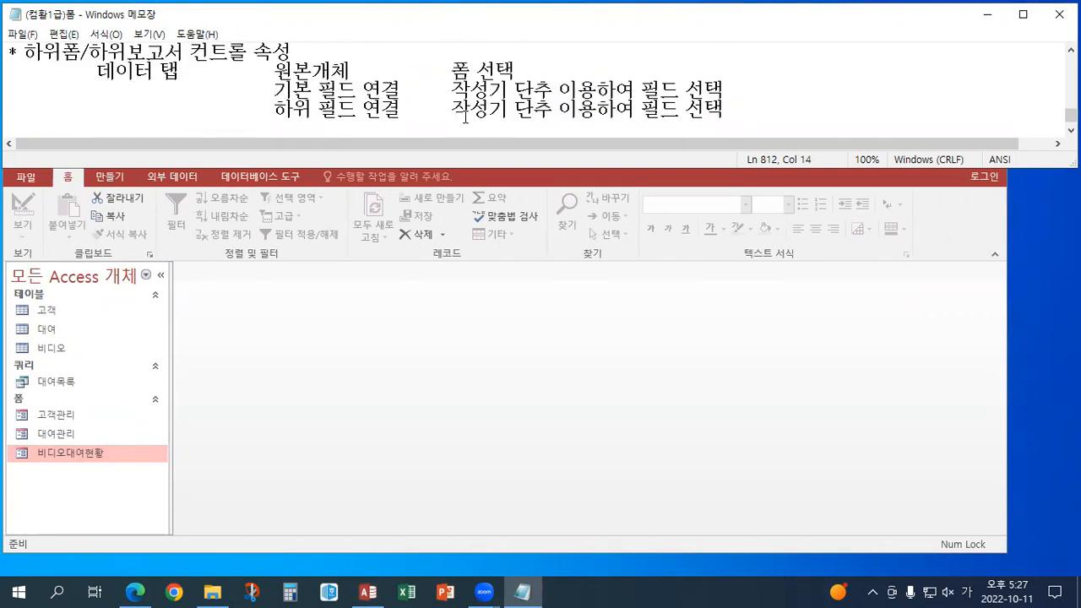
click(464, 116)
click(1071, 48)
click(1071, 49)
click(1071, 49)
click(1071, 49)
click(675, 71)
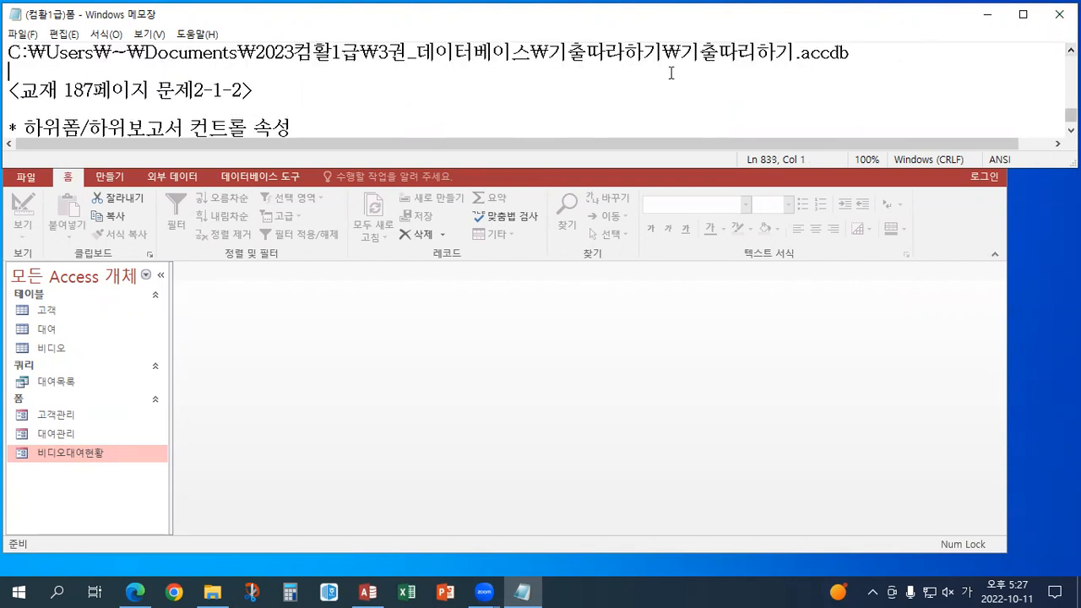
Step: Find the 교재 99페이지 출제유형2 exercise in the notes and highlight the Section04 file name in its path
click(334, 343)
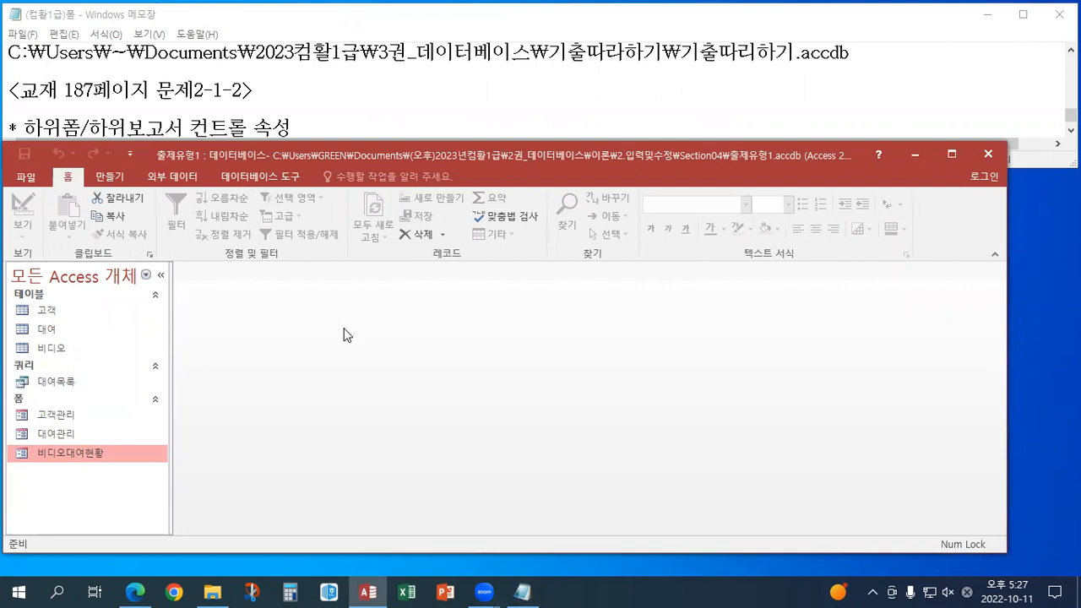
click(502, 115)
scroll(502, 115, up, 5)
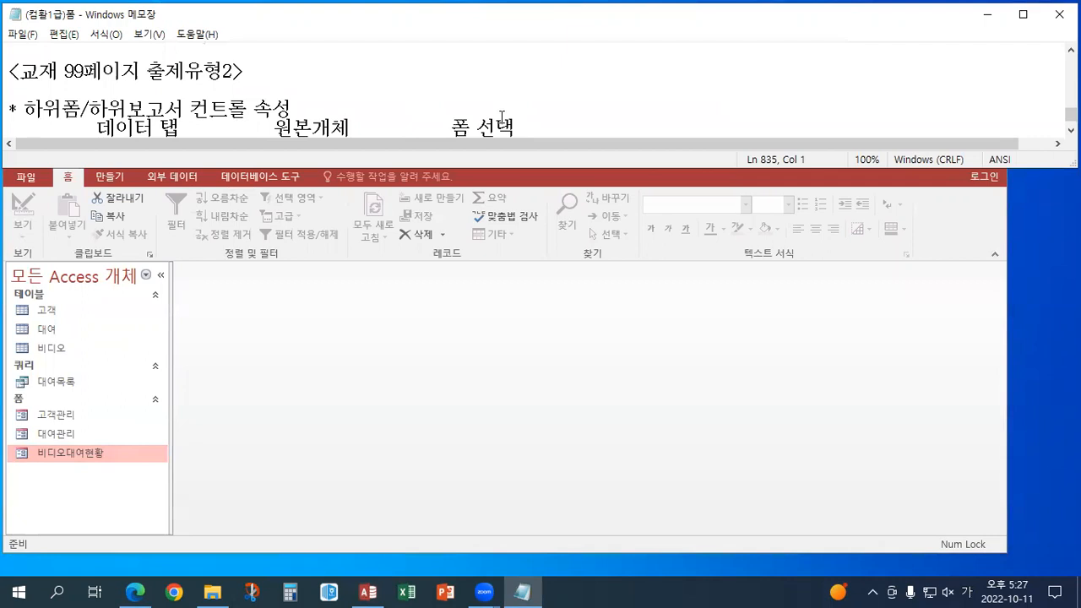
click(227, 75)
scroll(224, 73, up, 1)
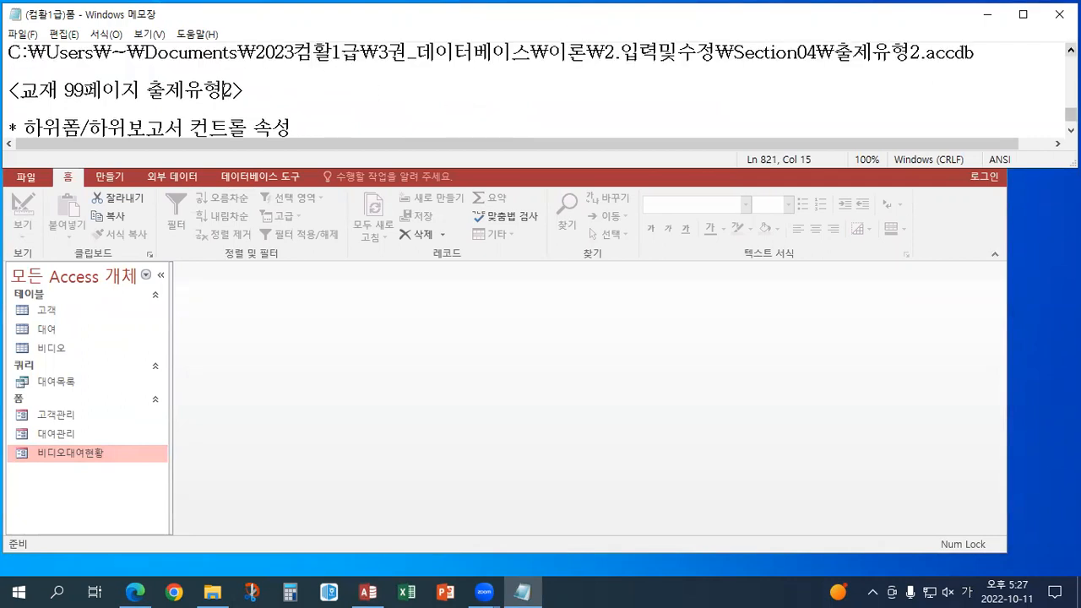
click(683, 65)
drag(807, 53, 927, 55)
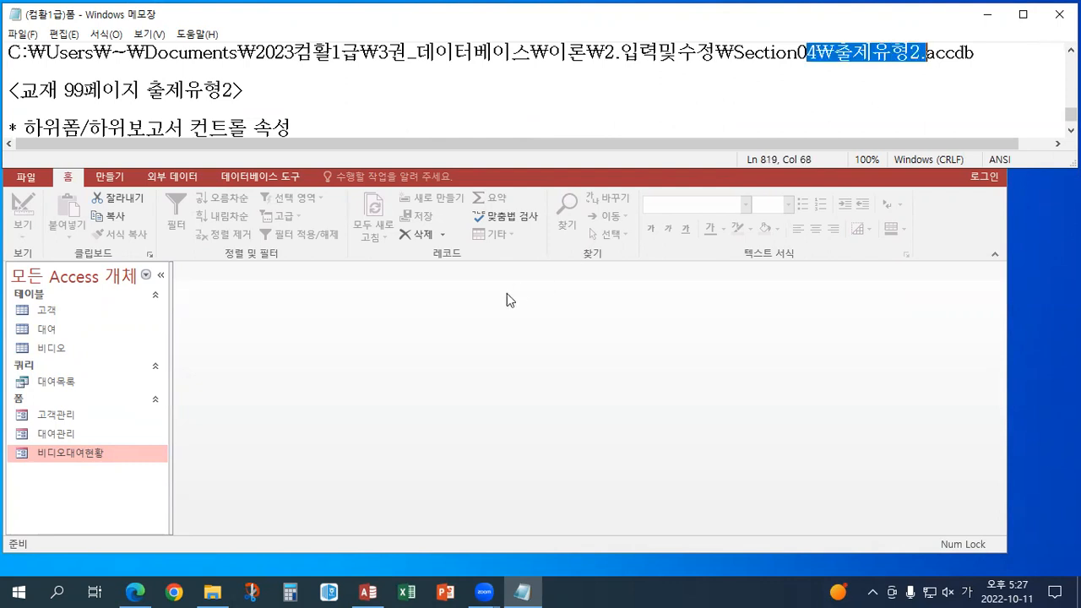
Step: Switch to Access and open the 출제유형2 database from the Section04 folder
click(448, 285)
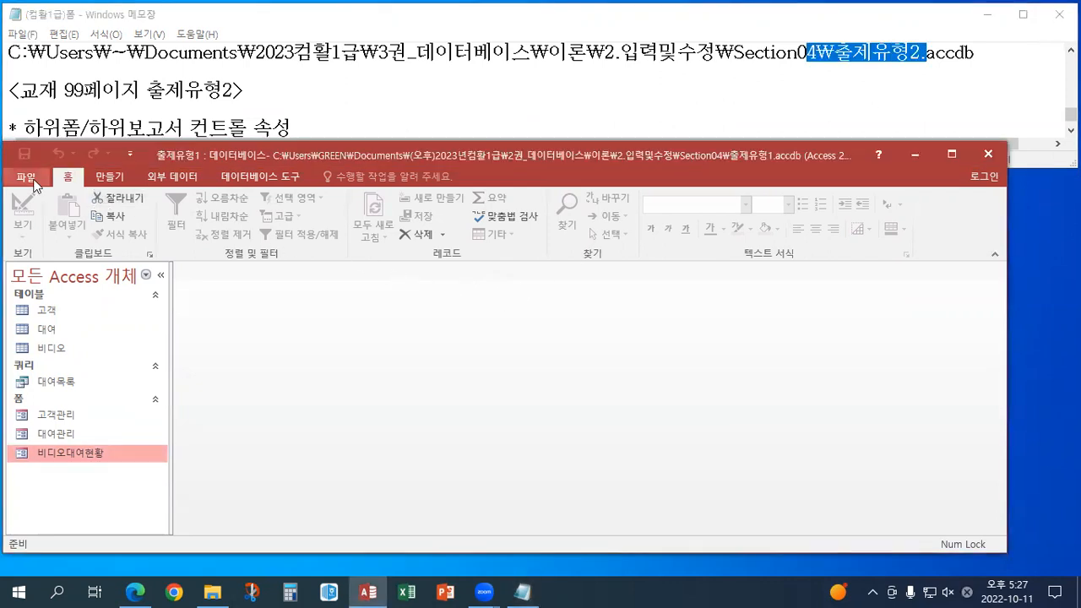
click(33, 179)
click(23, 282)
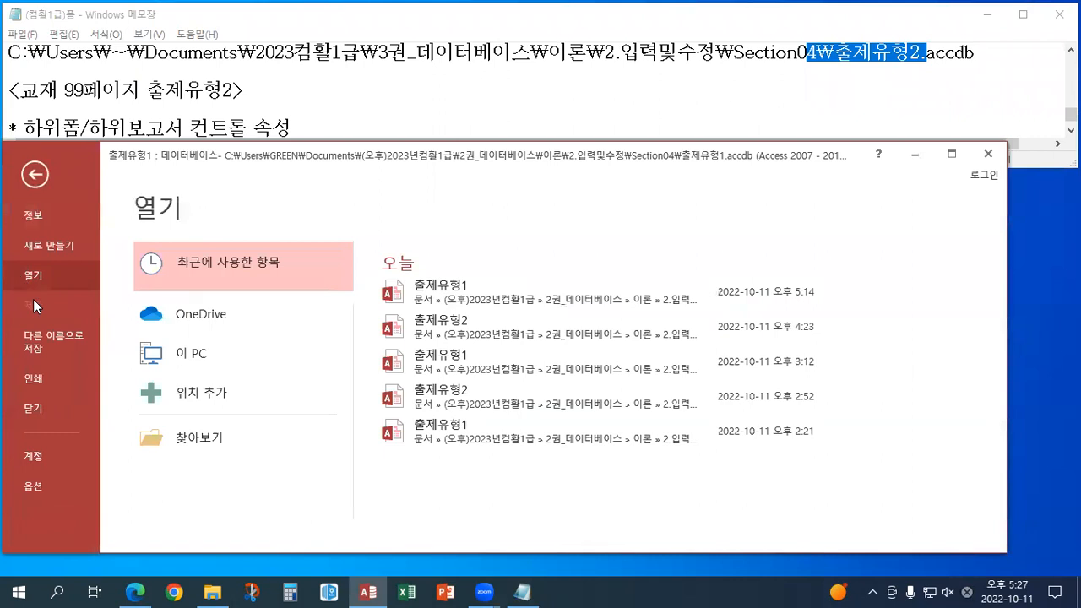
click(199, 436)
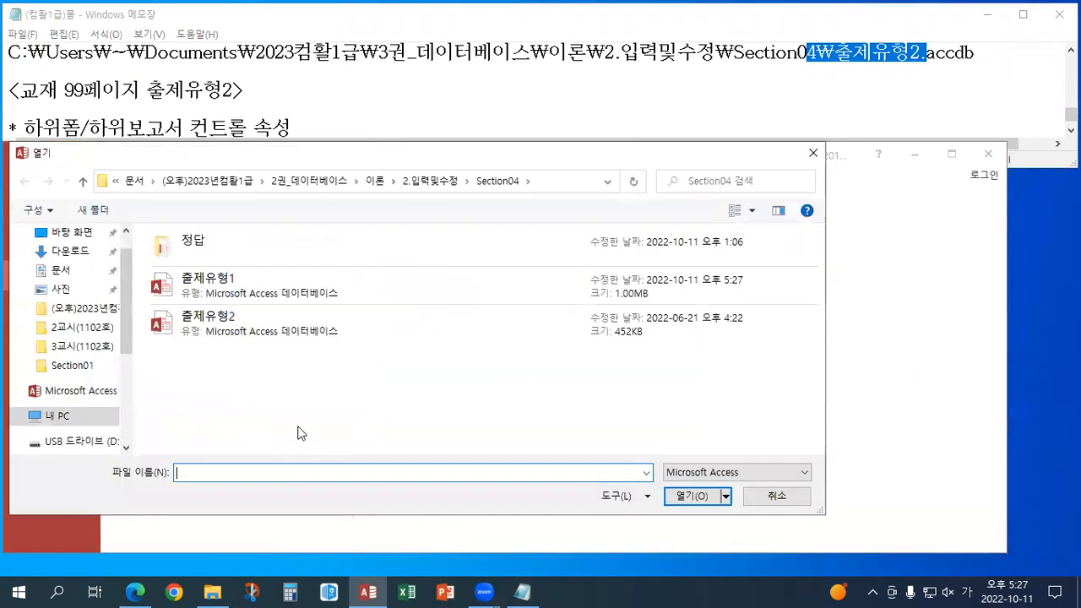
click(258, 331)
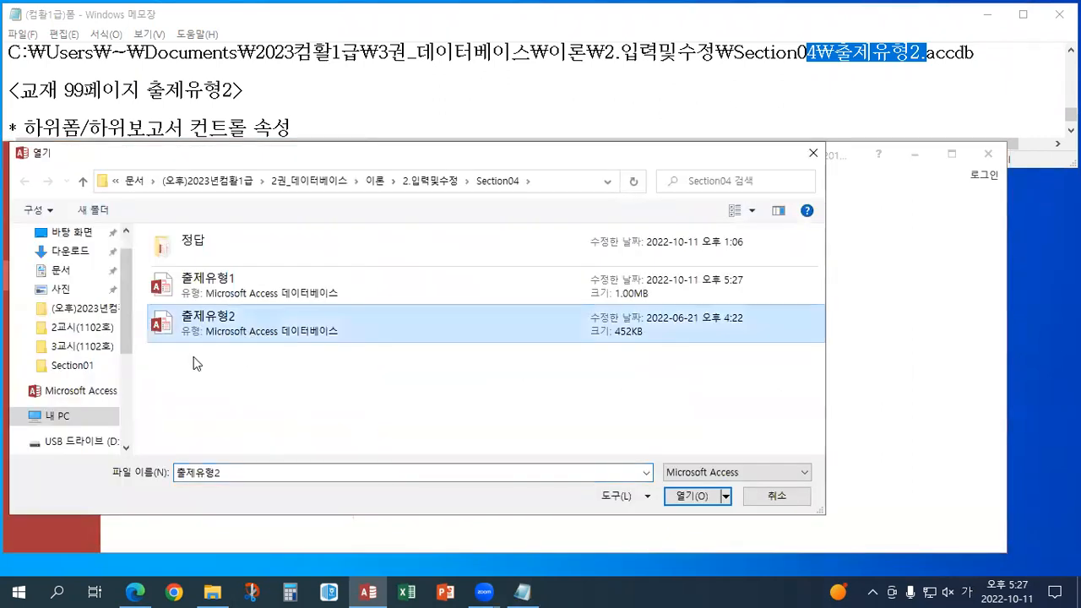
click(701, 503)
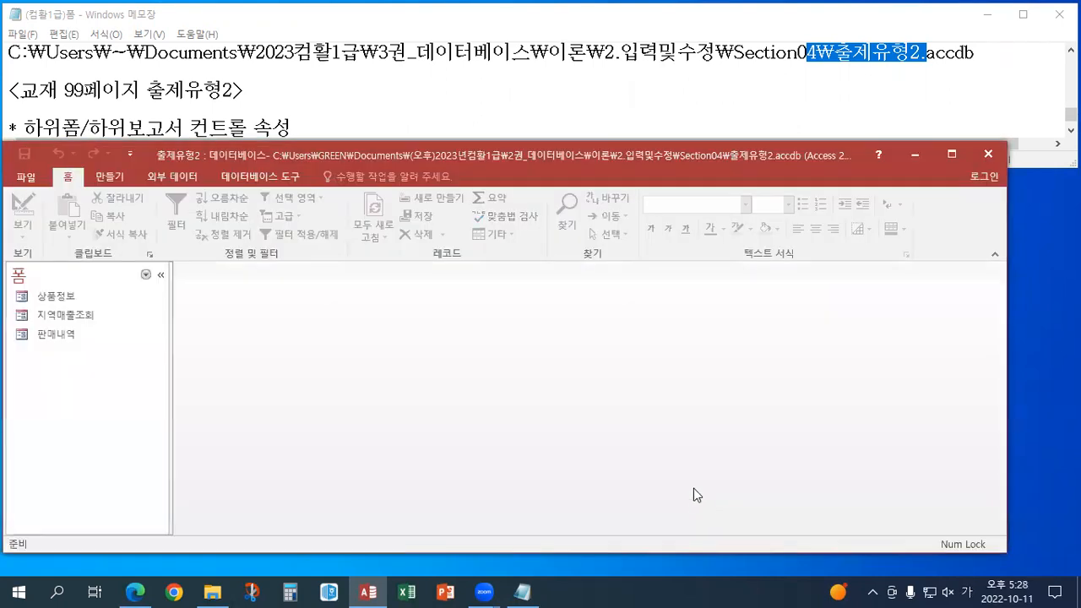
Step: List all Access objects in the navigation pane and open the 상품정보 form in design view
click(146, 275)
click(118, 526)
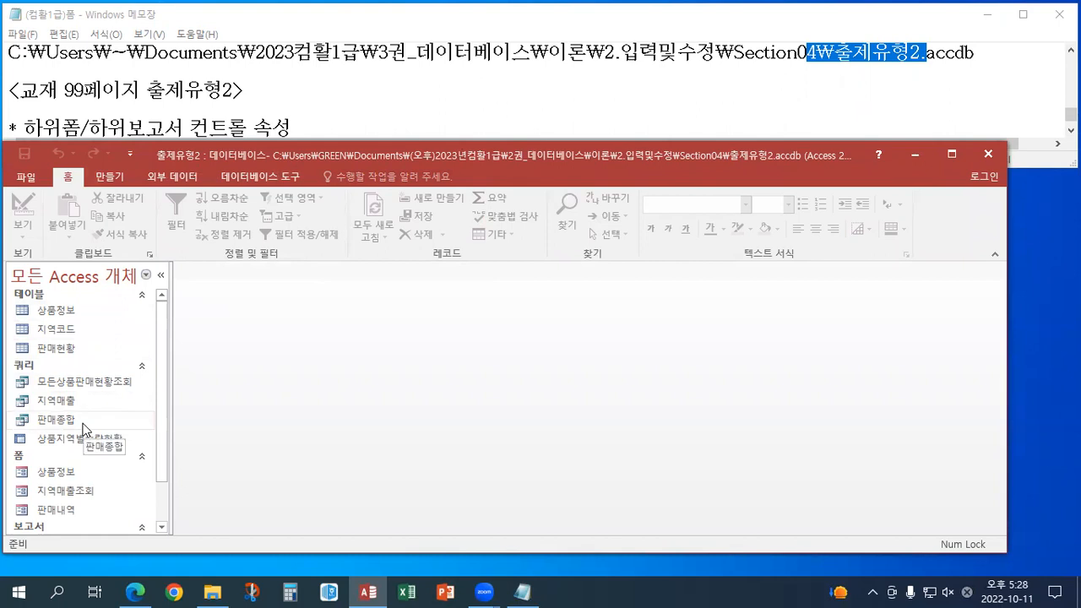
right_click(71, 474)
click(127, 304)
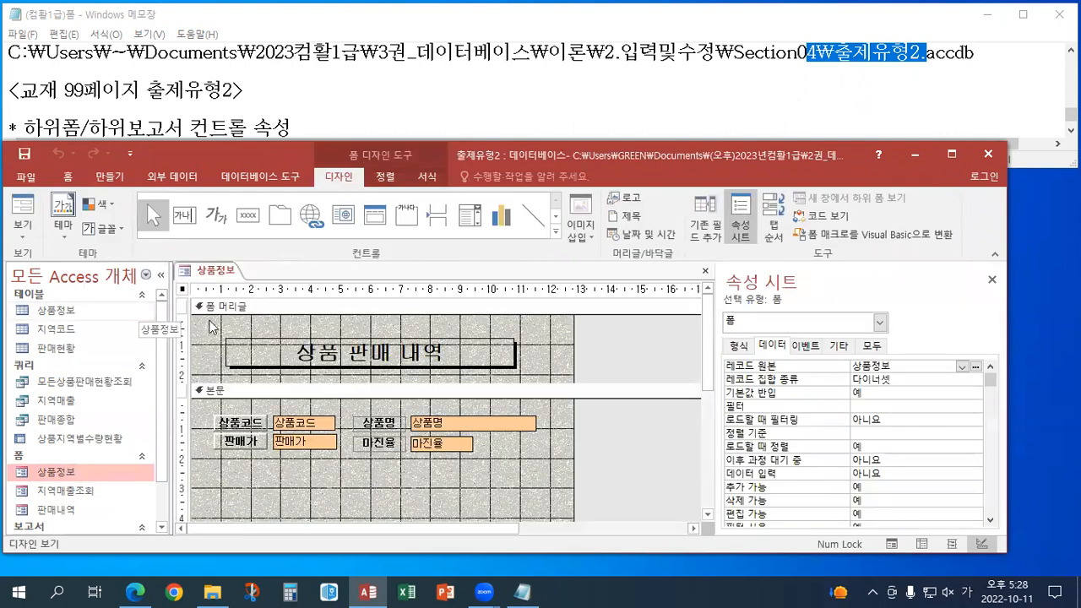
Step: Insert an empty subform control below the 판매가 field in the detail section, without using the subform wizard
drag(707, 331, 712, 394)
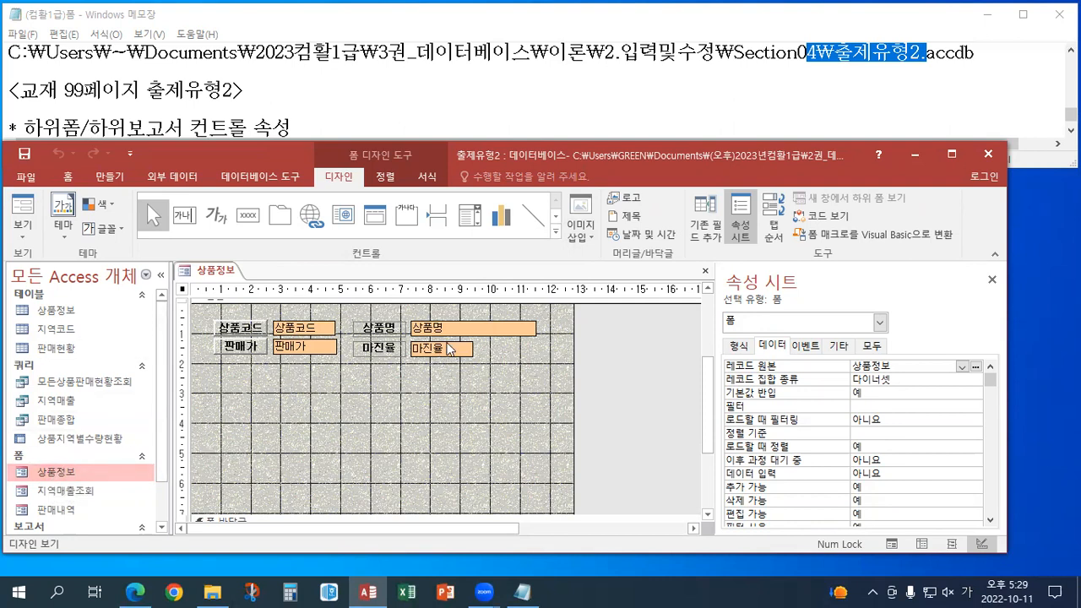
click(557, 237)
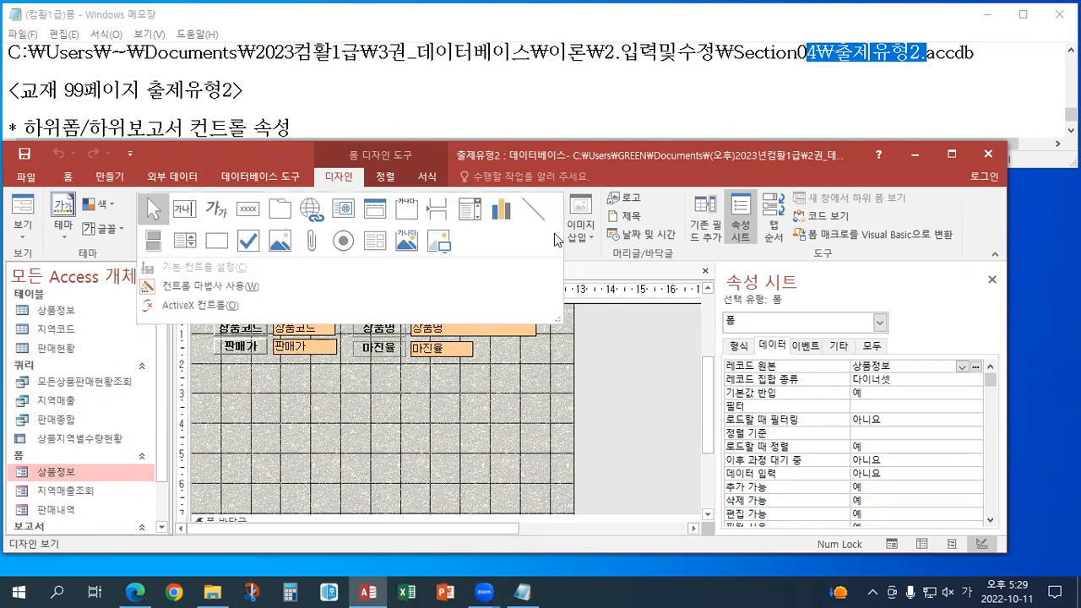
click(377, 242)
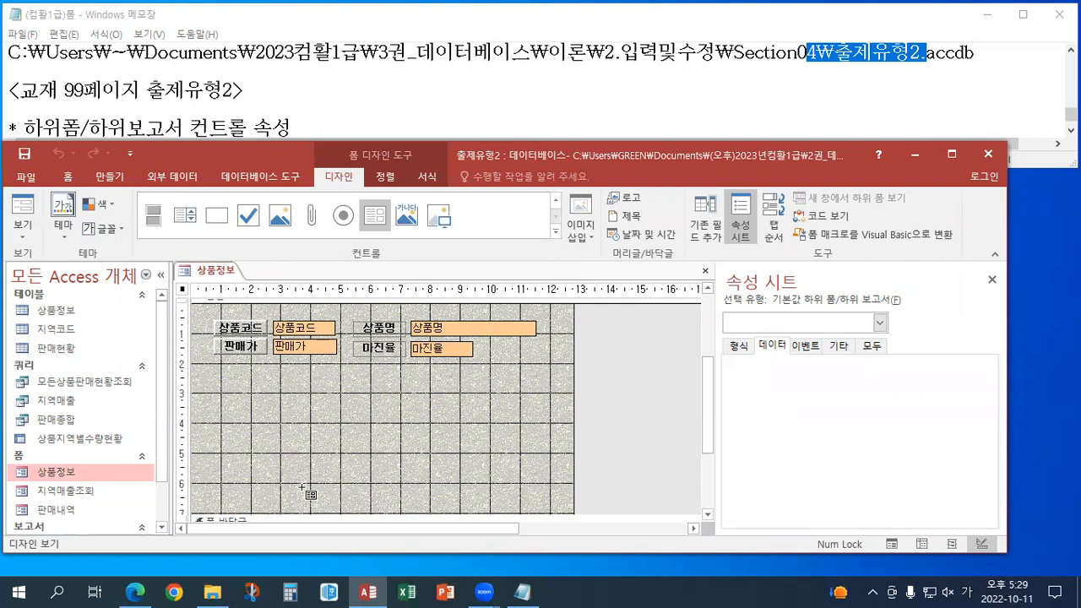
click(230, 375)
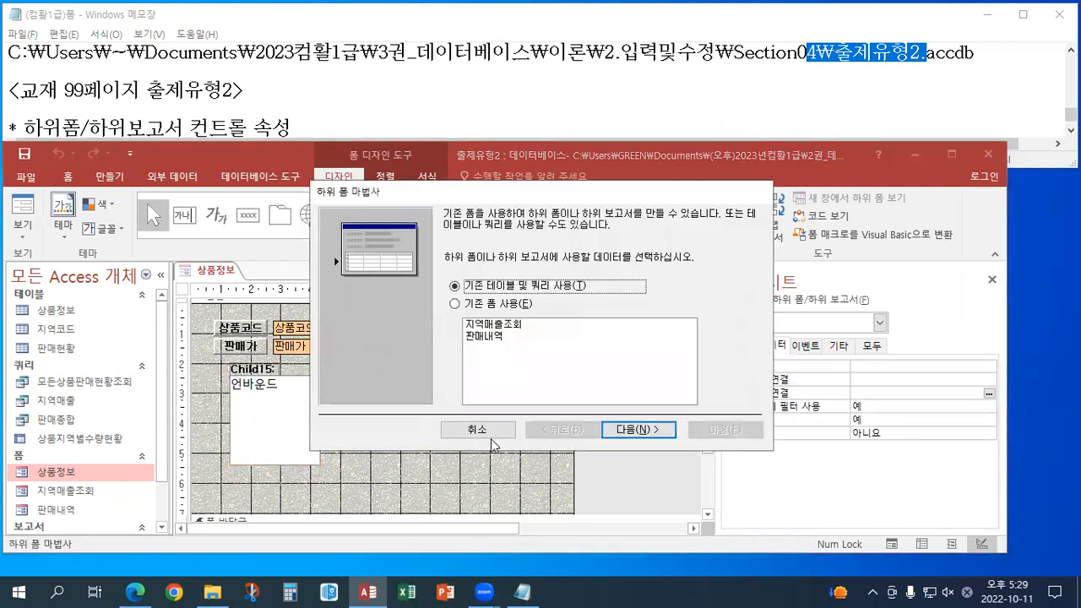
click(477, 431)
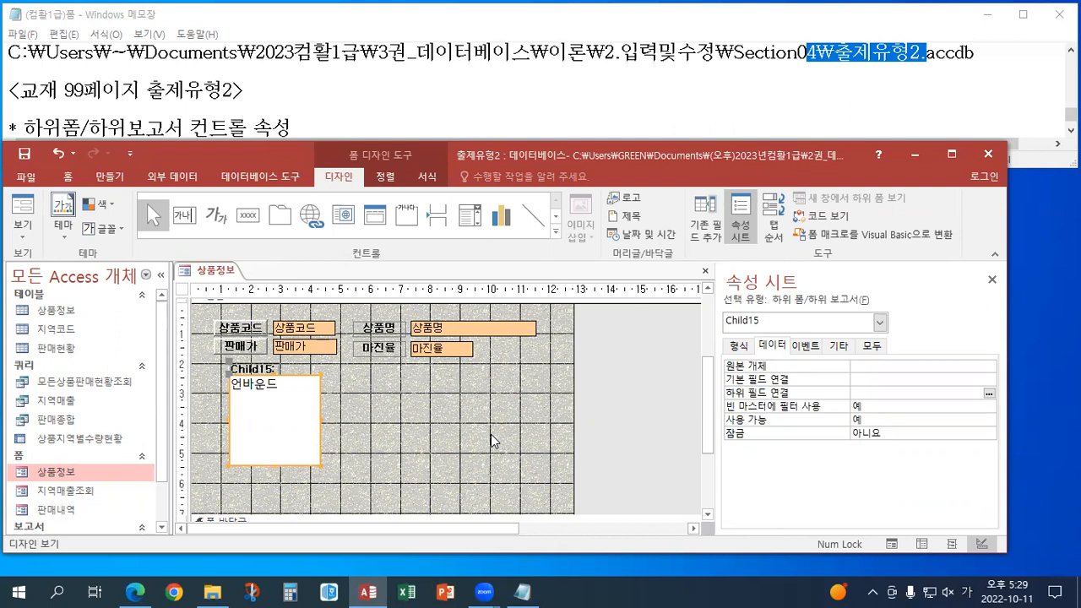
Step: Set the new subform control's source object (원본 개체) to the 판매내역 form
click(772, 346)
click(878, 369)
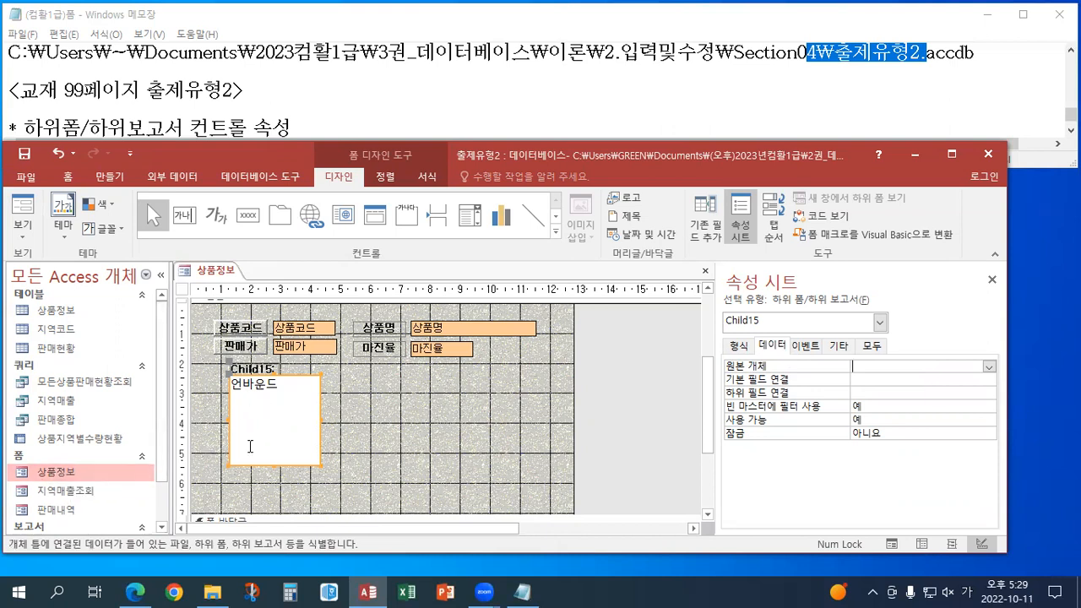
click(989, 367)
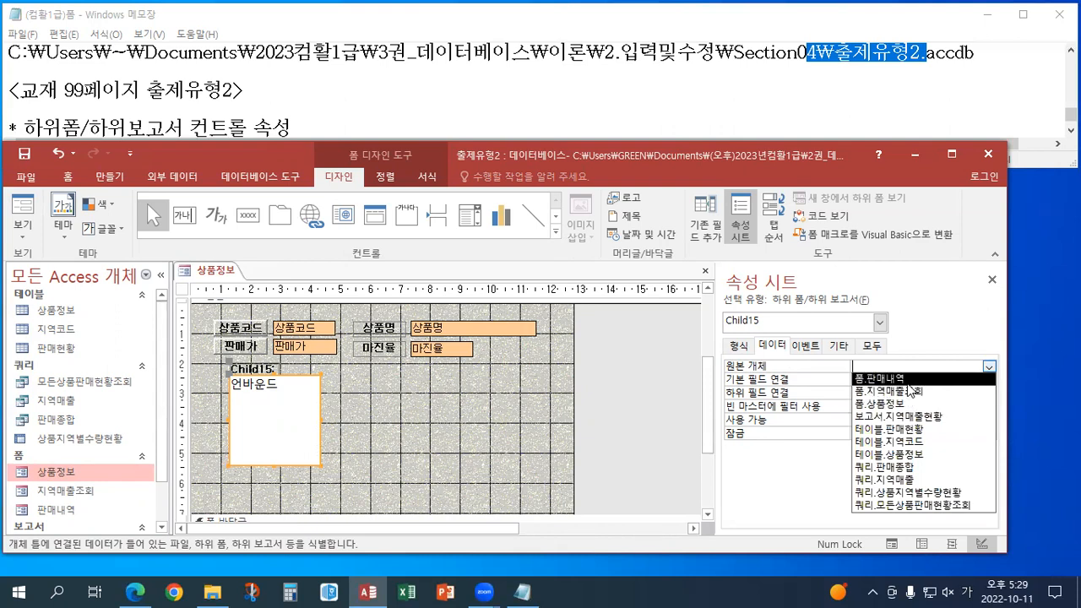
click(909, 380)
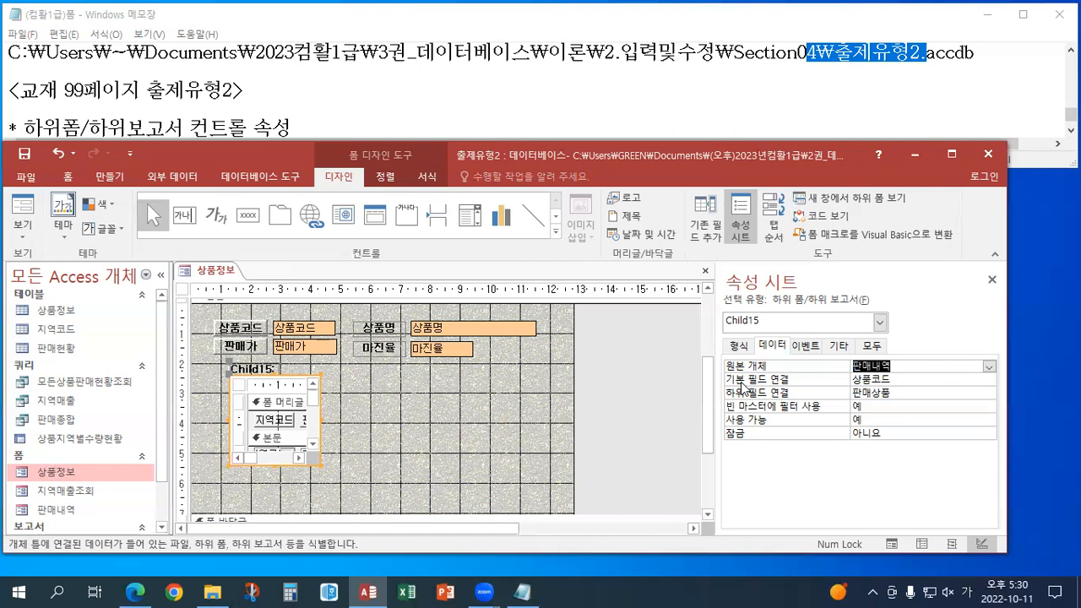
Step: Name the subform control child판매내역
click(838, 347)
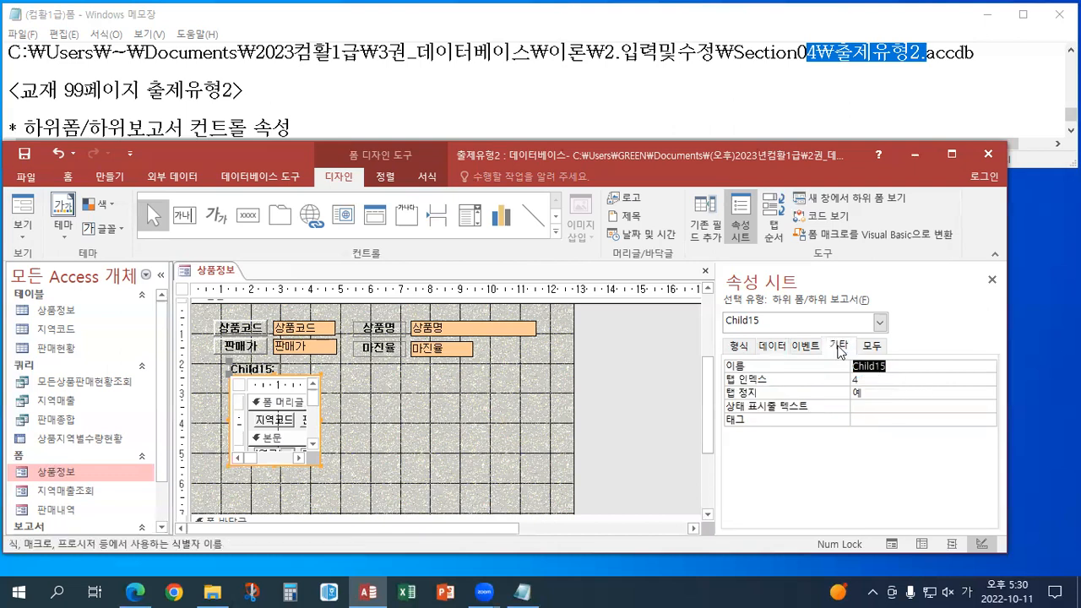
key(shift+F2)
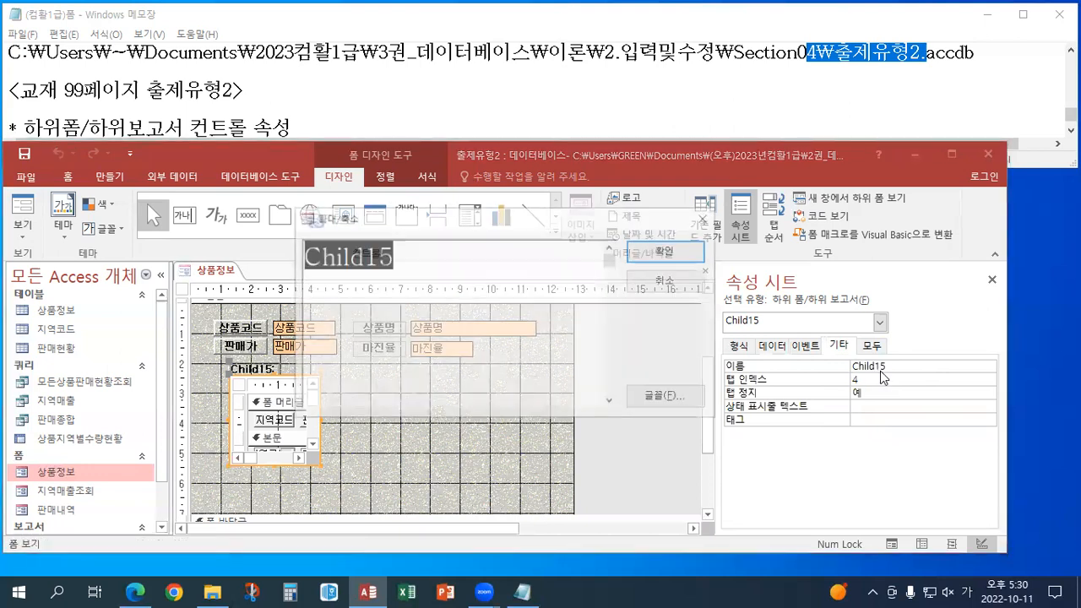
text(ㅊㅗㅑ)
key(BackSpace)
text(₩)
key(BackSpace)
key(BackSpace)
key(Hangul)
text(child)
key(Hangul)
text(판매)
text(낸)
key(BackSpace)
text(역)
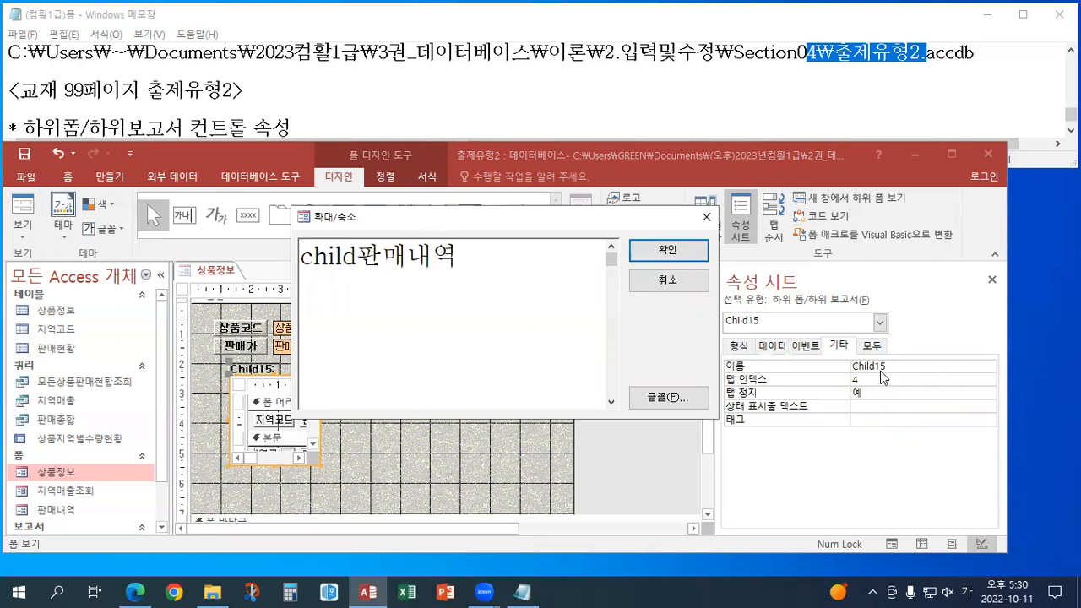
click(673, 253)
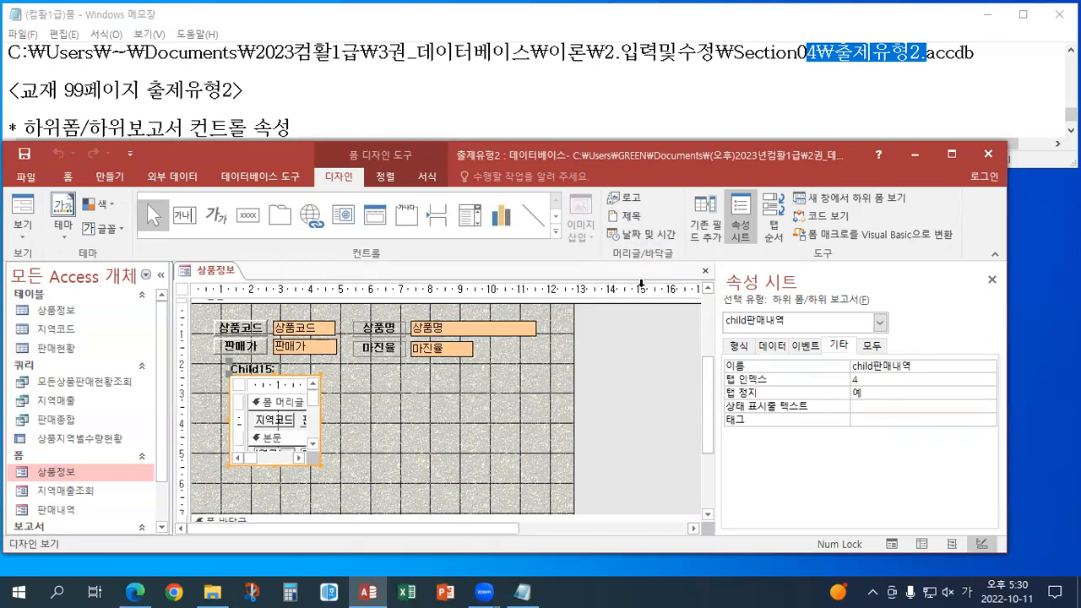
key(Return)
Step: Change the caption of the subform's attached label to 판매내역
click(247, 369)
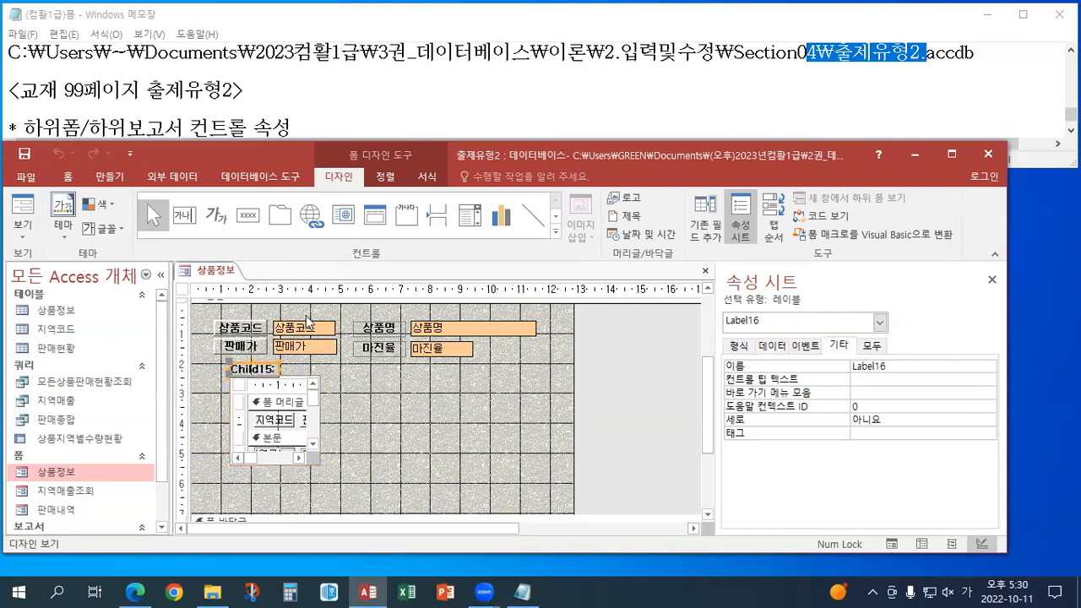
click(767, 346)
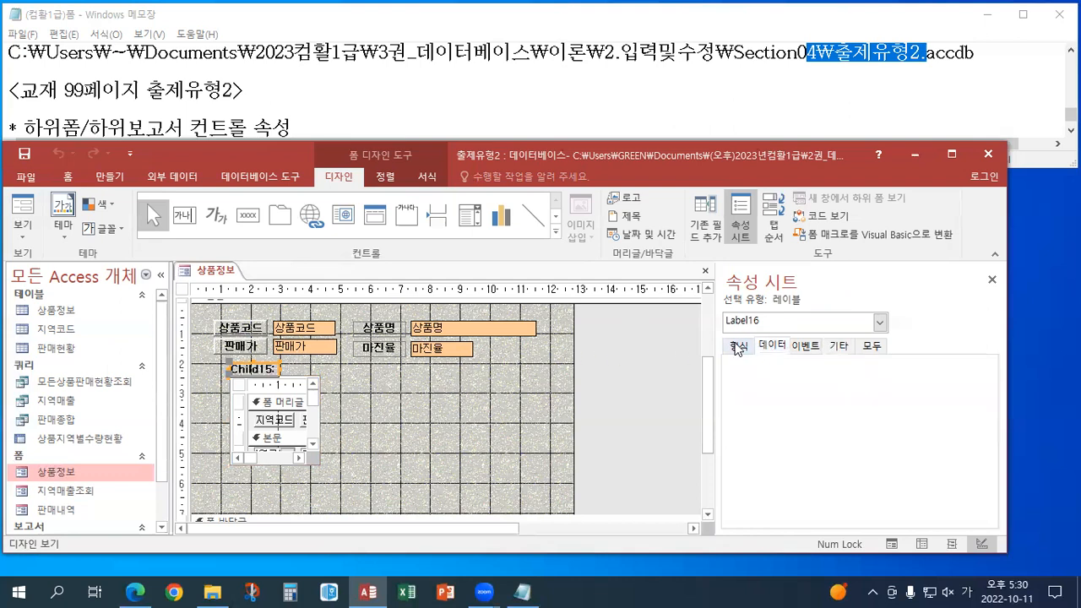
click(738, 346)
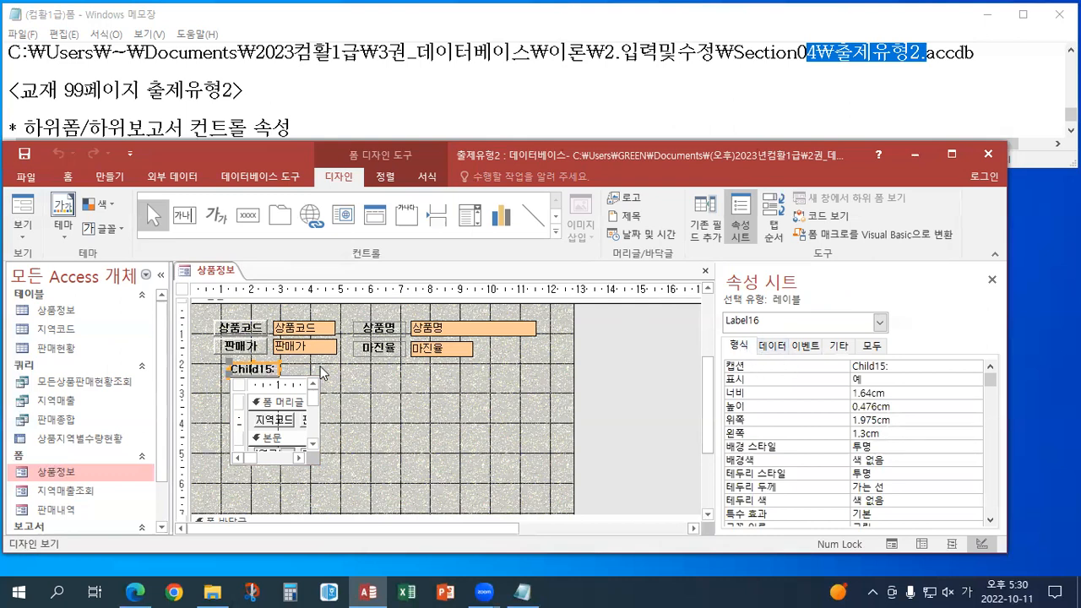
key(Return)
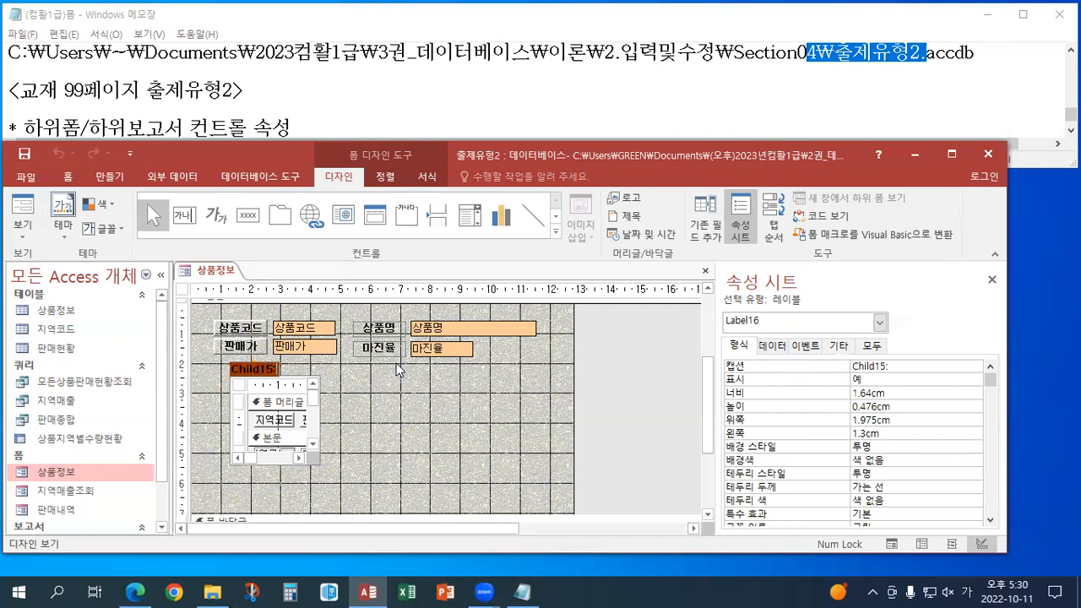
text(판)
key(BackSpace)
key(BackSpace)
key(BackSpace)
key(BackSpace)
key(BackSpace)
key(BackSpace)
key(BackSpace)
key(BackSpace)
key(BackSpace)
key(BackSpace)
key(BackSpace)
text(판매내역)
key(Return)
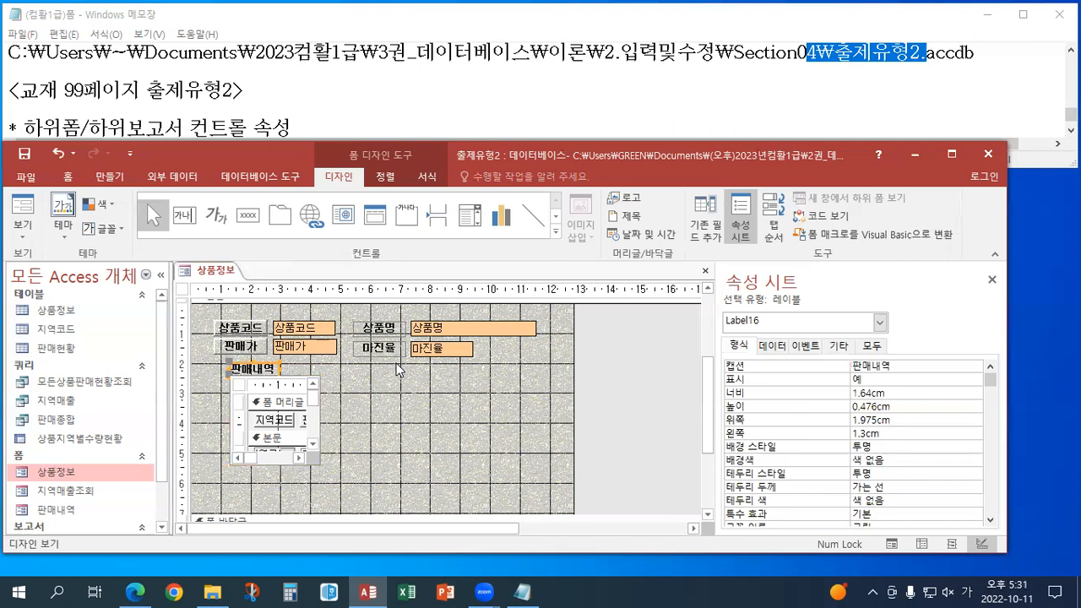
Step: Link the subform with 상품코드 as the master field and 판매상품 as the child field in the subform field linker
click(777, 347)
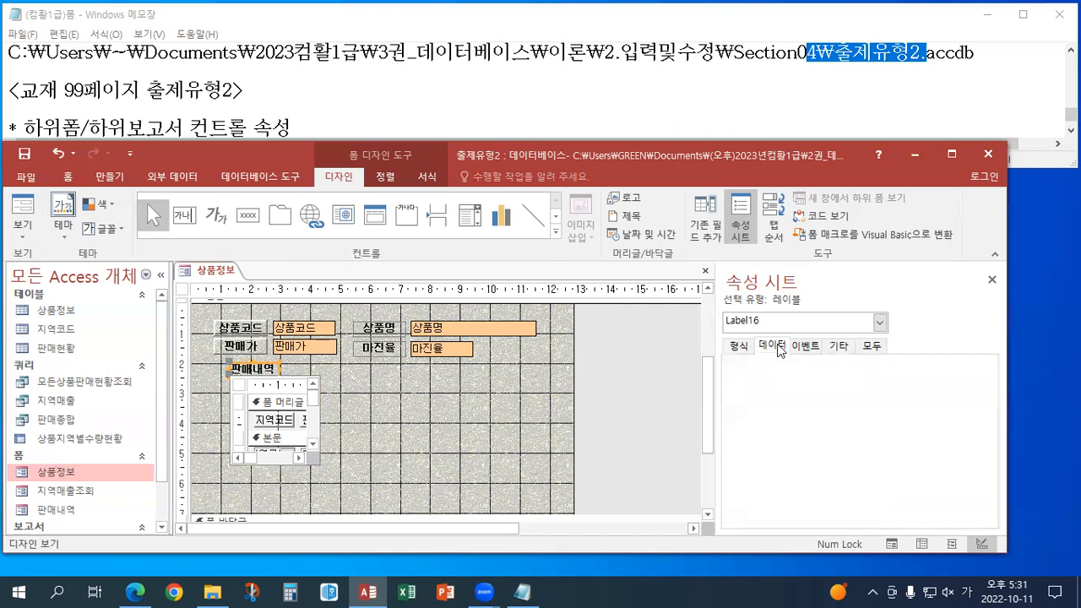
click(291, 381)
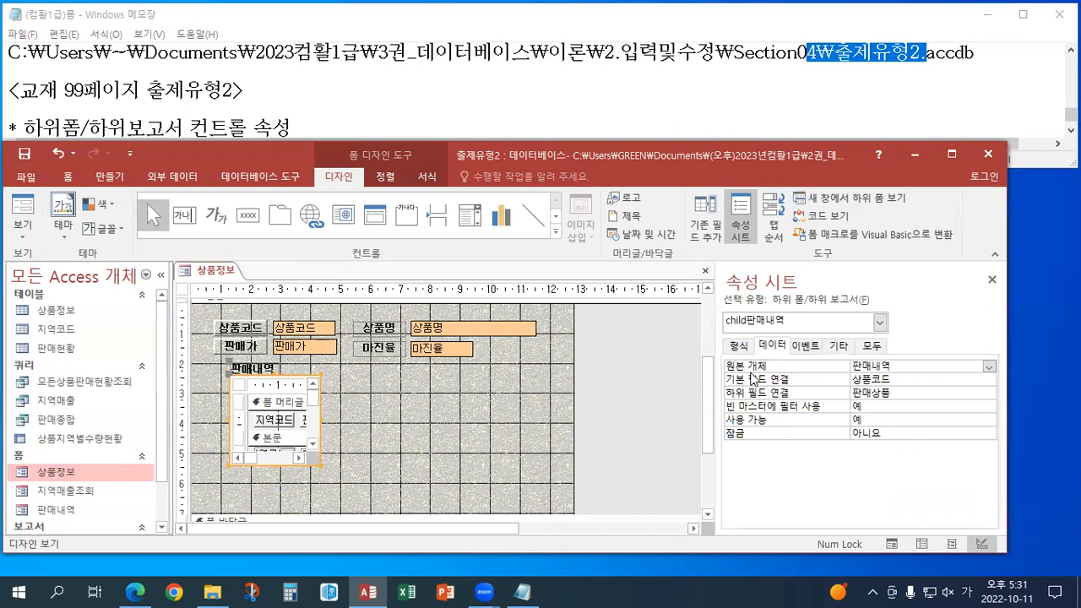
click(895, 379)
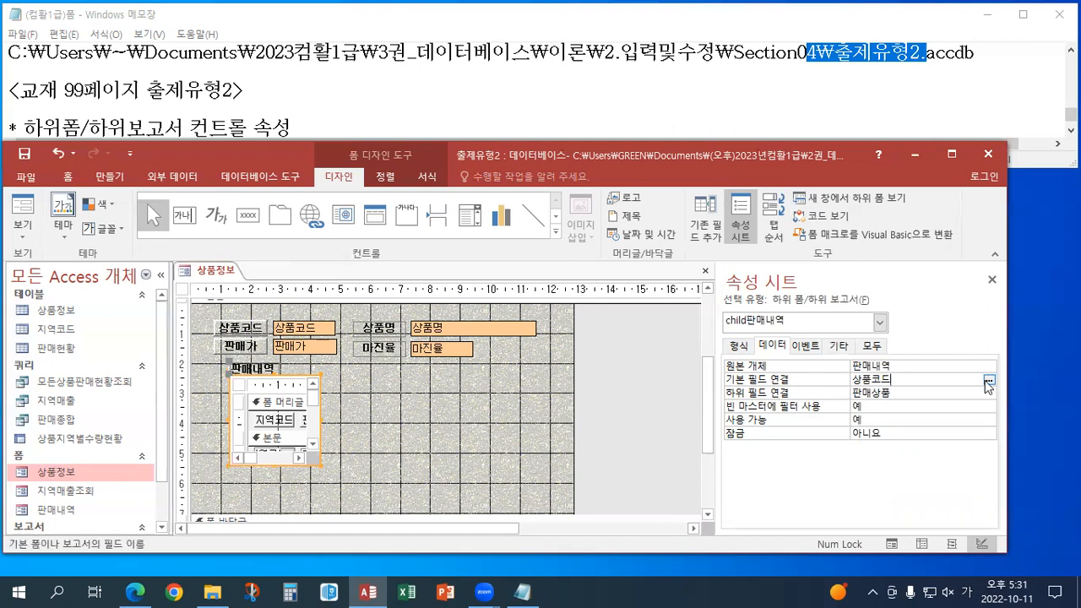
click(988, 380)
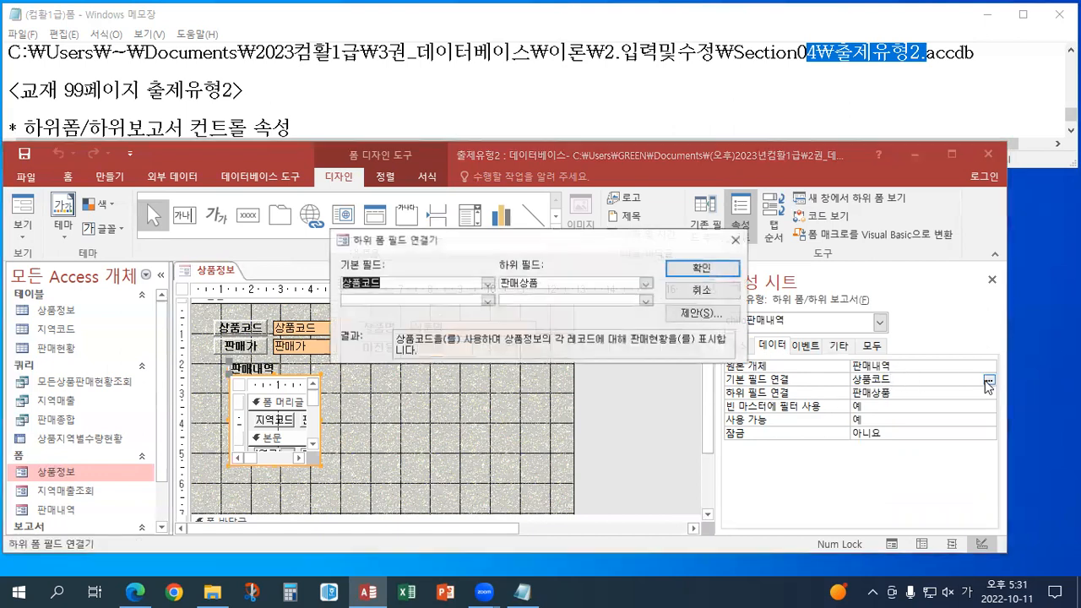
click(488, 284)
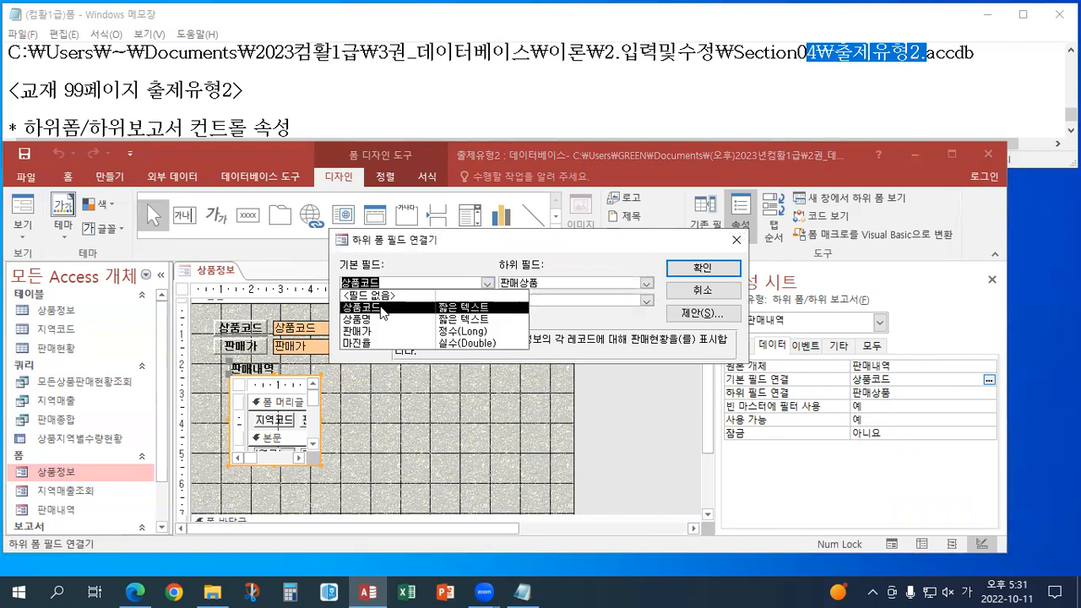
click(423, 295)
click(647, 284)
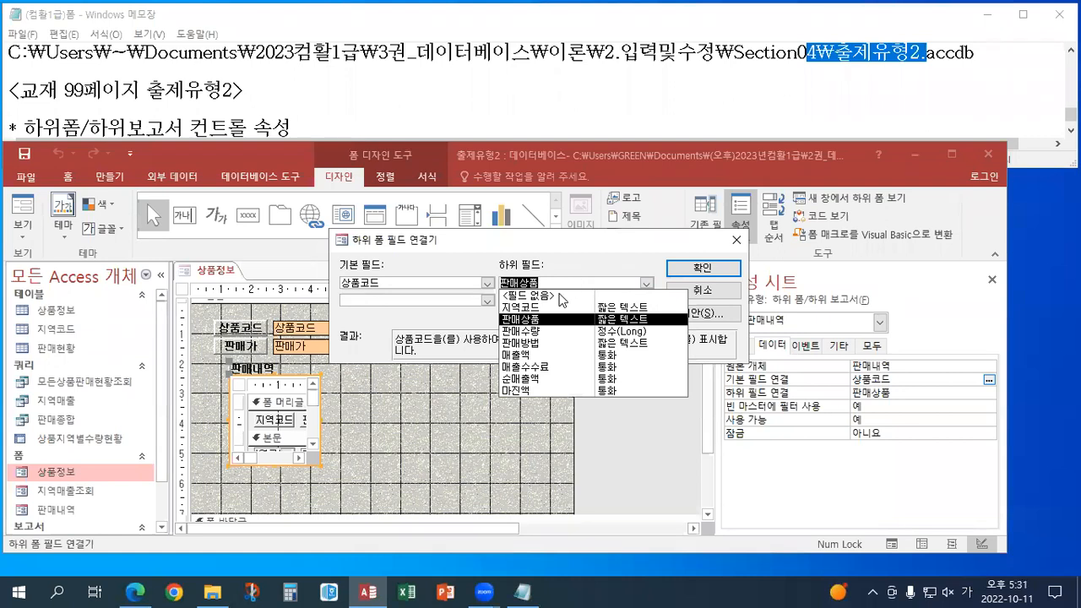
click(535, 323)
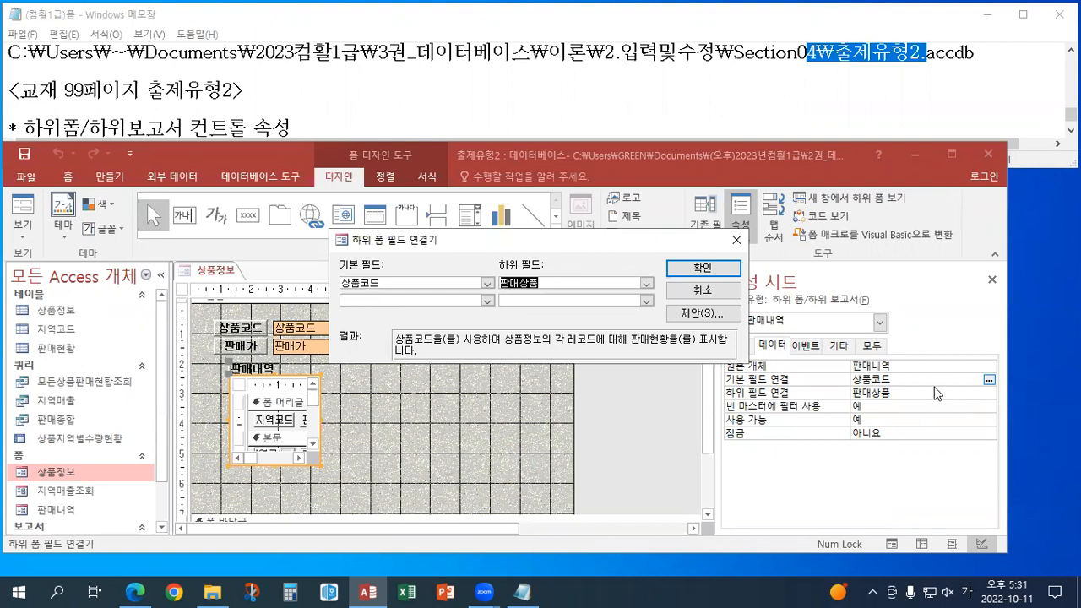
click(487, 283)
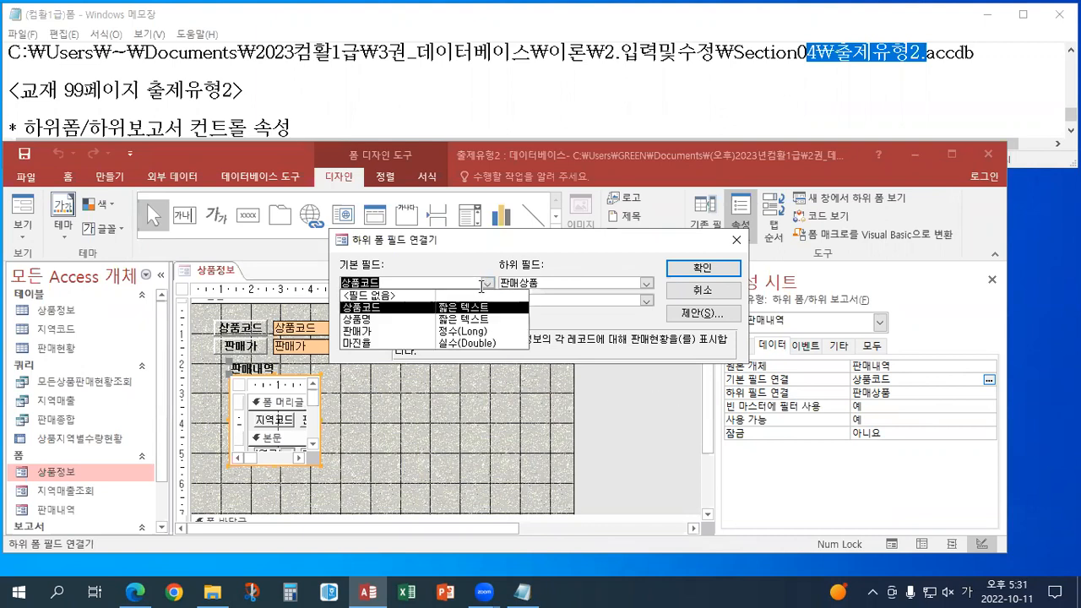
click(372, 306)
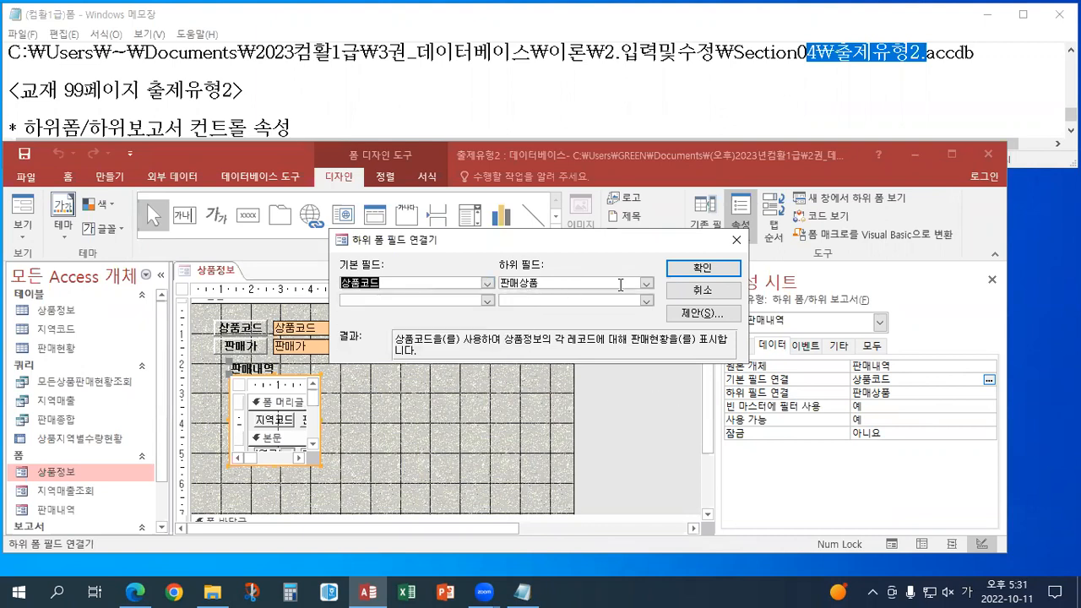
click(646, 283)
click(537, 302)
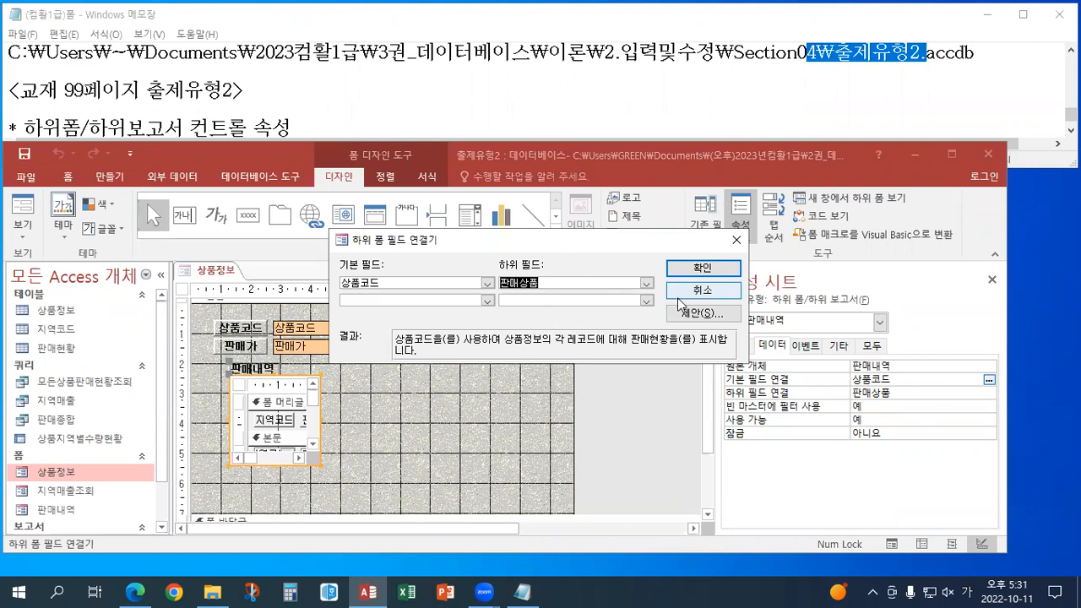
click(714, 269)
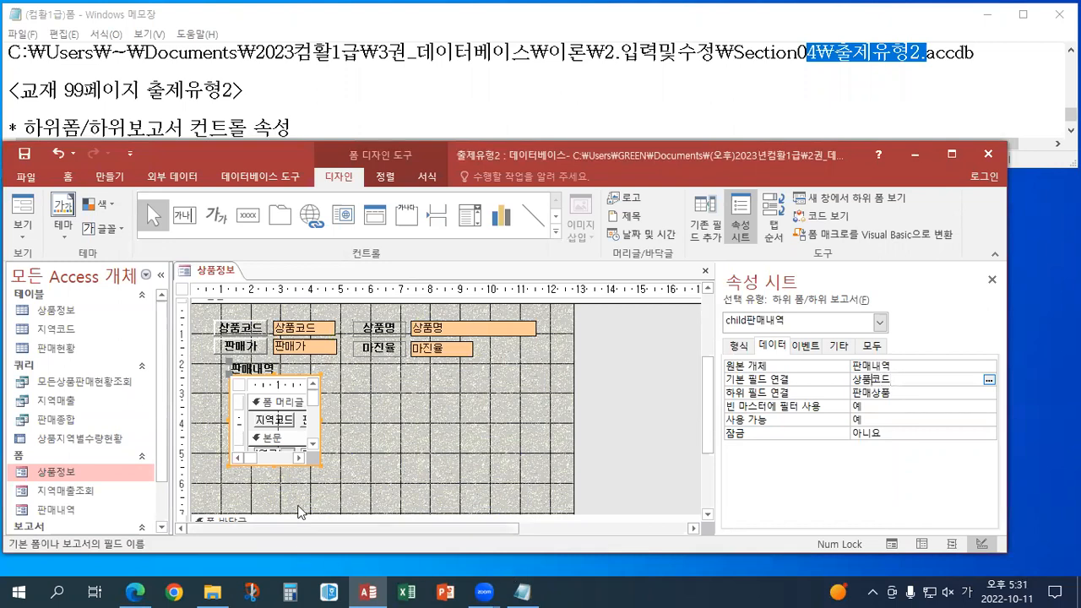
Step: Align the subform with the left edge of the 상품코드 label and enlarge it to about 11.5 cm wide within the detail section
click(318, 434)
click(321, 433)
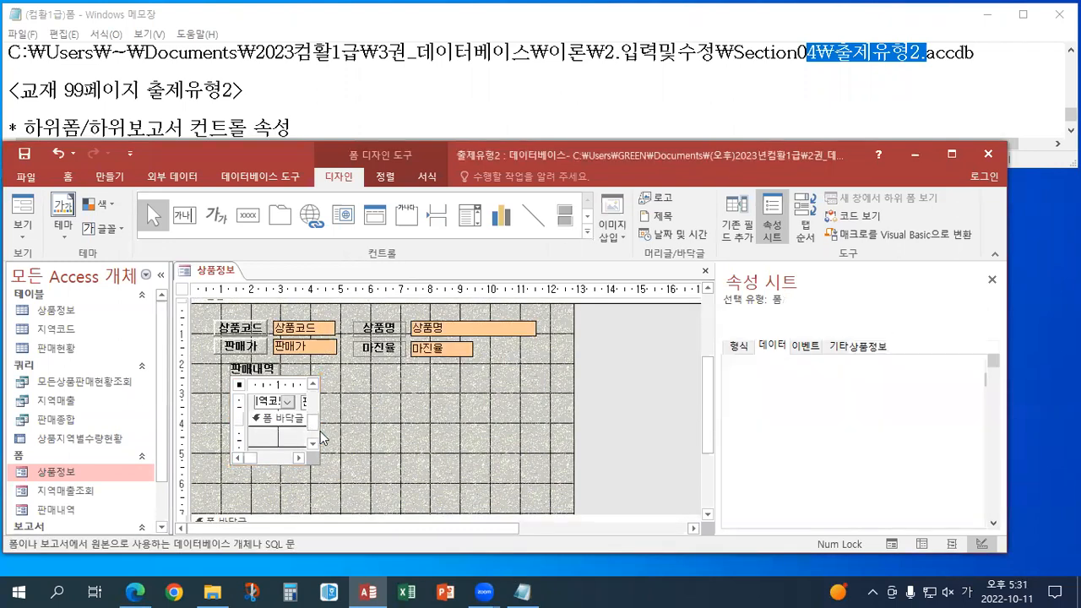
key(Left)
key(Left)
key(Left)
key(Left)
key(Left)
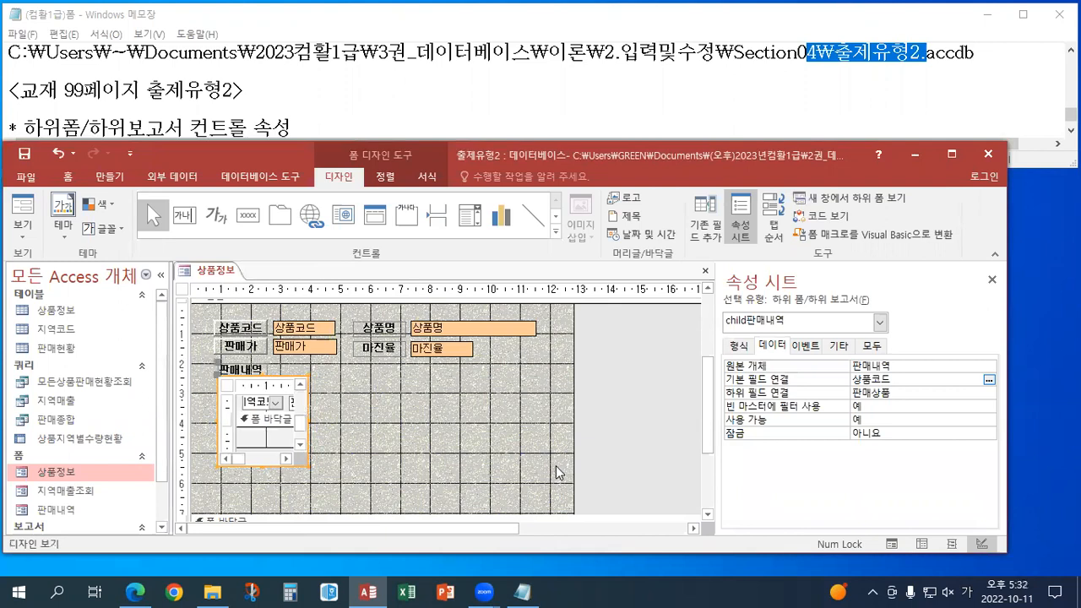
key(Left)
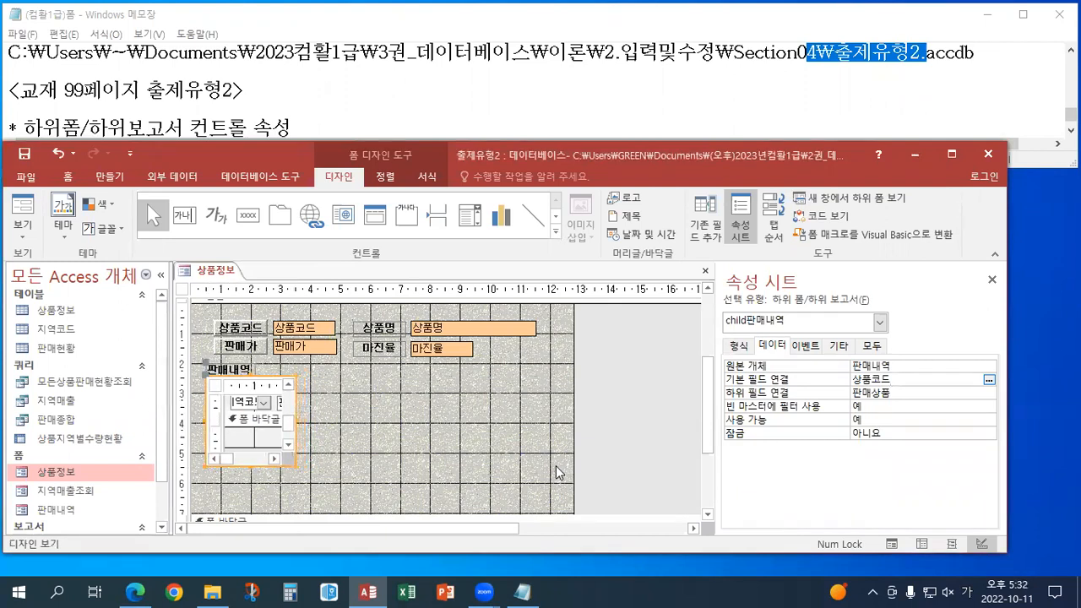
key(Up)
key(Right)
key(Right)
key(Right)
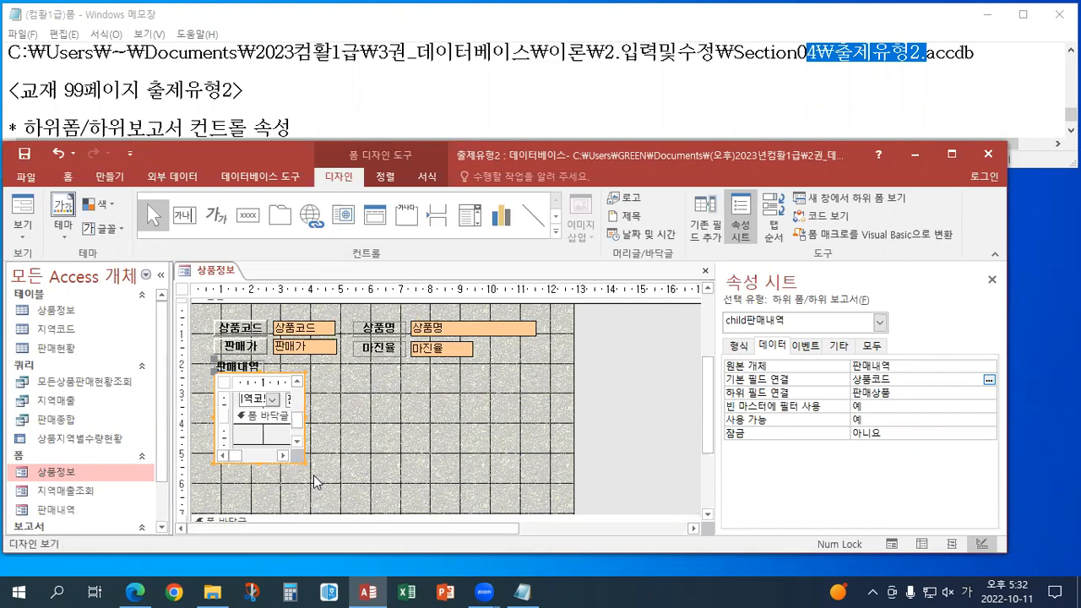
drag(214, 372, 550, 508)
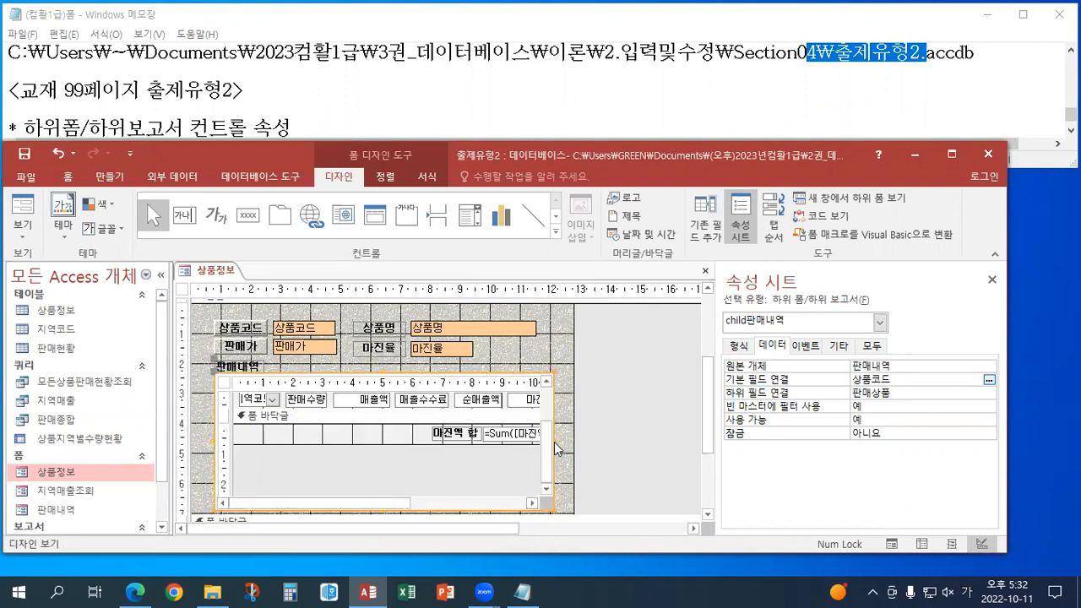
drag(554, 441, 561, 441)
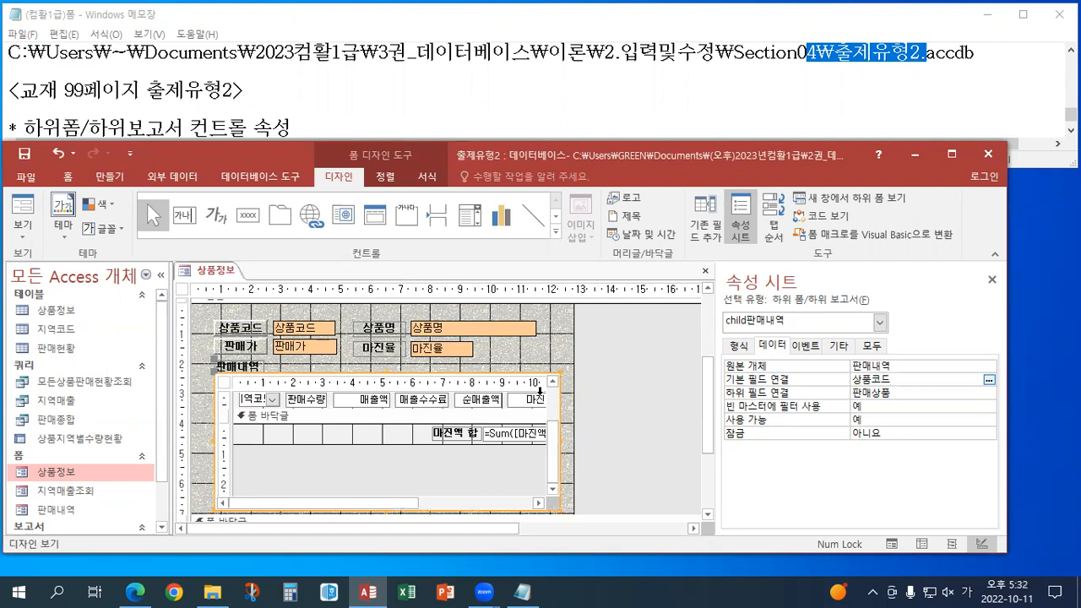
Step: Show the 상품정보 form in Form view and move and heighten the database window so the whole 판매내역 subform fits
click(23, 240)
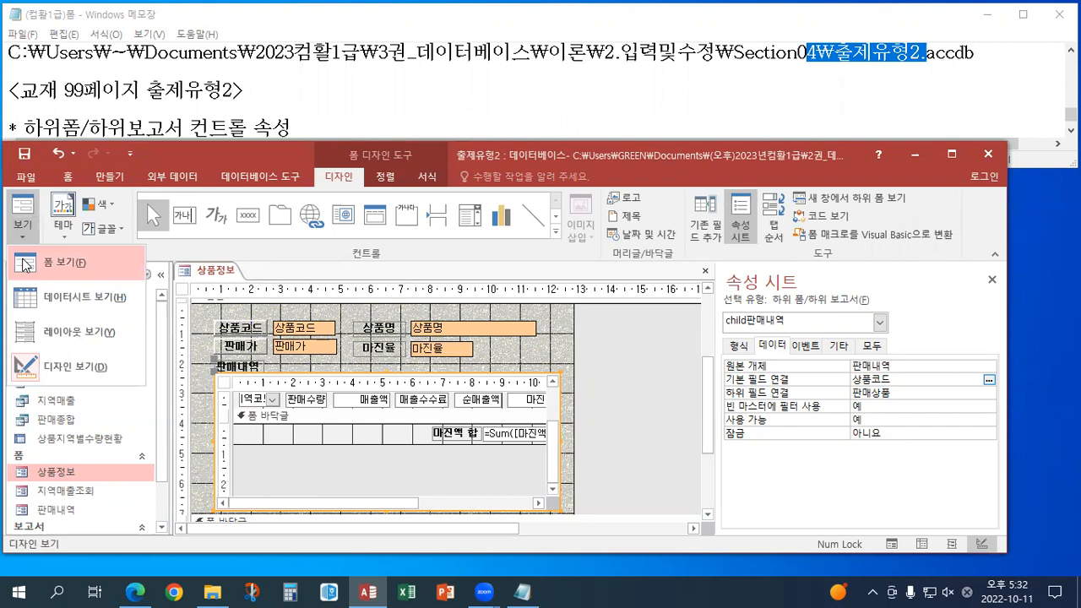
click(25, 265)
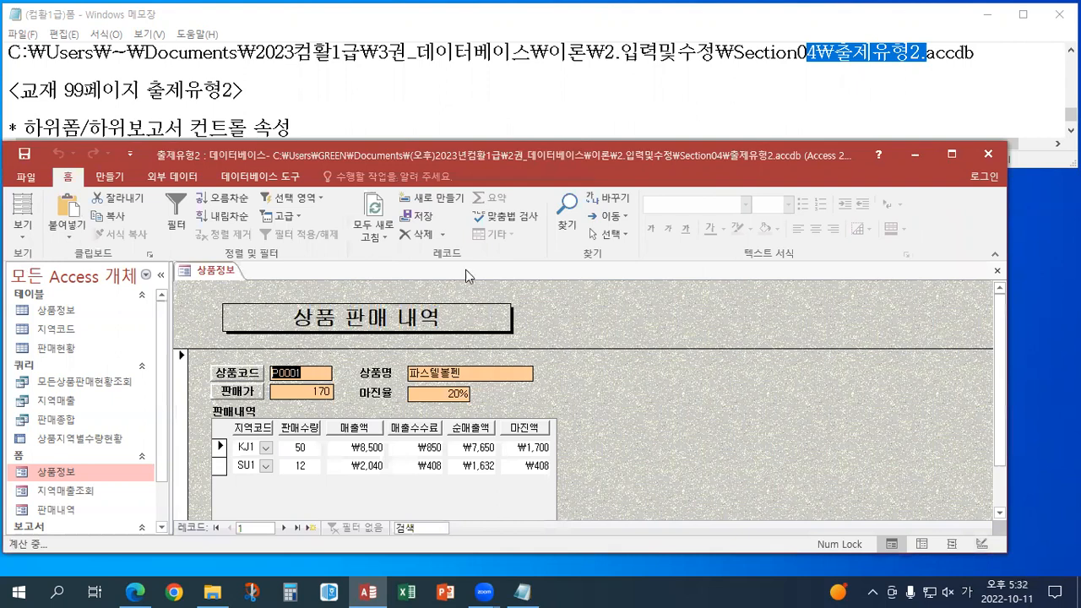
drag(460, 148, 468, 10)
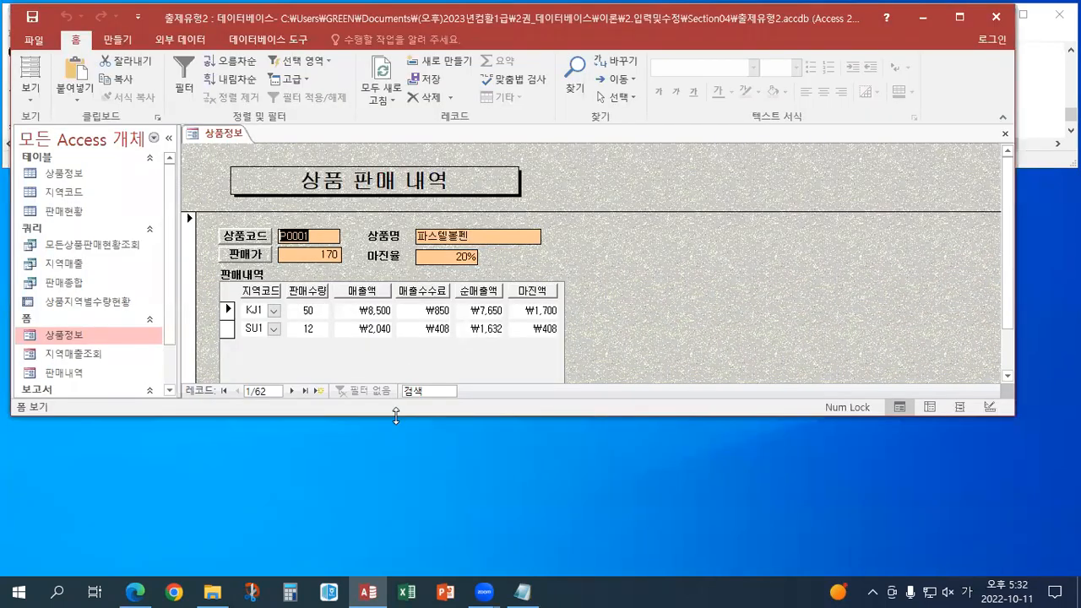
drag(395, 415, 395, 471)
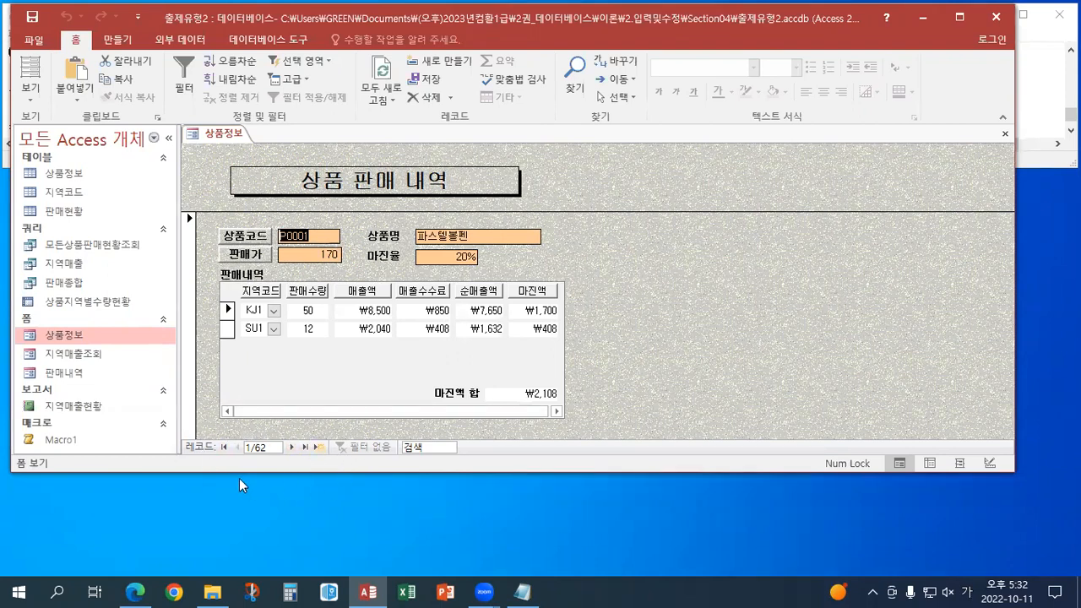
Step: Browse forward through the 상품정보 records, then back a few, to check that the 판매내역 subform follows each 상품코드
click(294, 447)
click(294, 446)
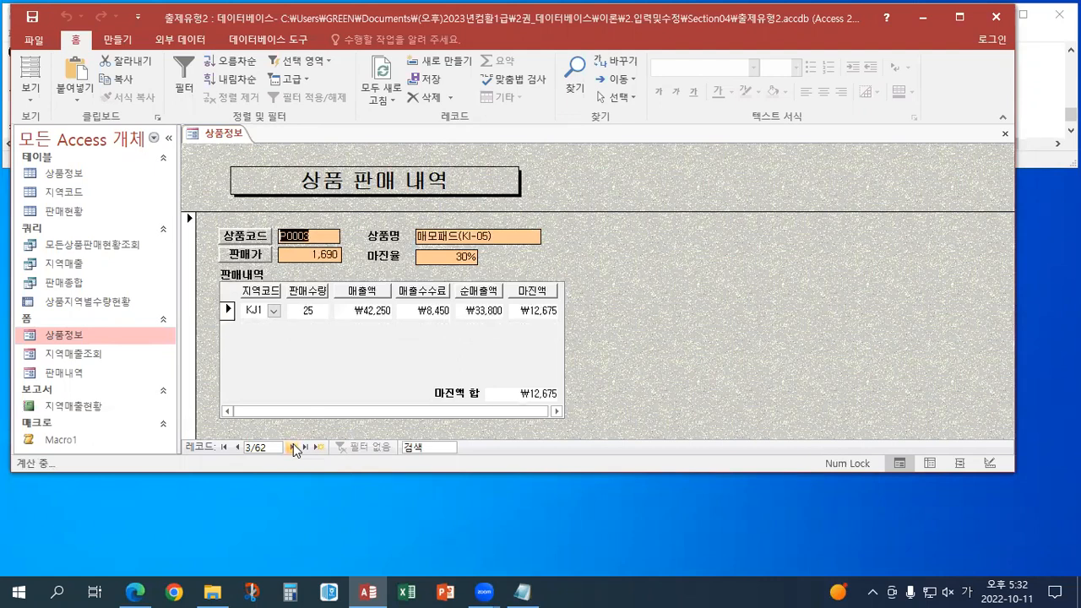
click(294, 447)
click(294, 447)
click(294, 448)
click(294, 448)
click(294, 448)
click(294, 447)
click(294, 448)
click(294, 448)
click(294, 448)
click(294, 447)
click(294, 448)
click(294, 448)
click(294, 448)
click(294, 447)
click(294, 448)
click(294, 448)
click(294, 448)
click(294, 448)
click(293, 447)
click(294, 447)
click(294, 448)
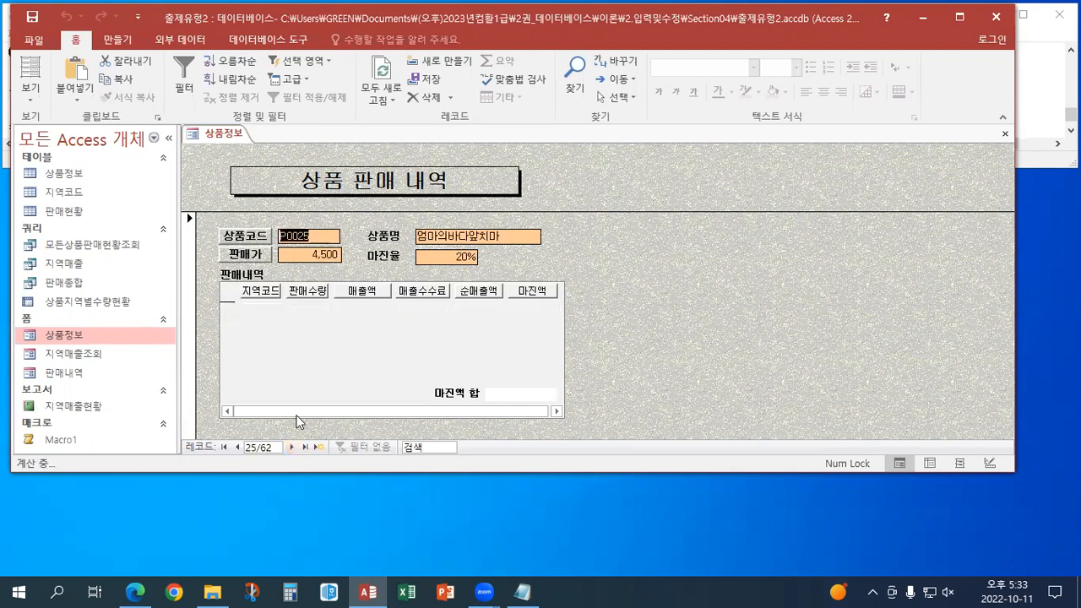
click(237, 447)
click(237, 448)
click(237, 448)
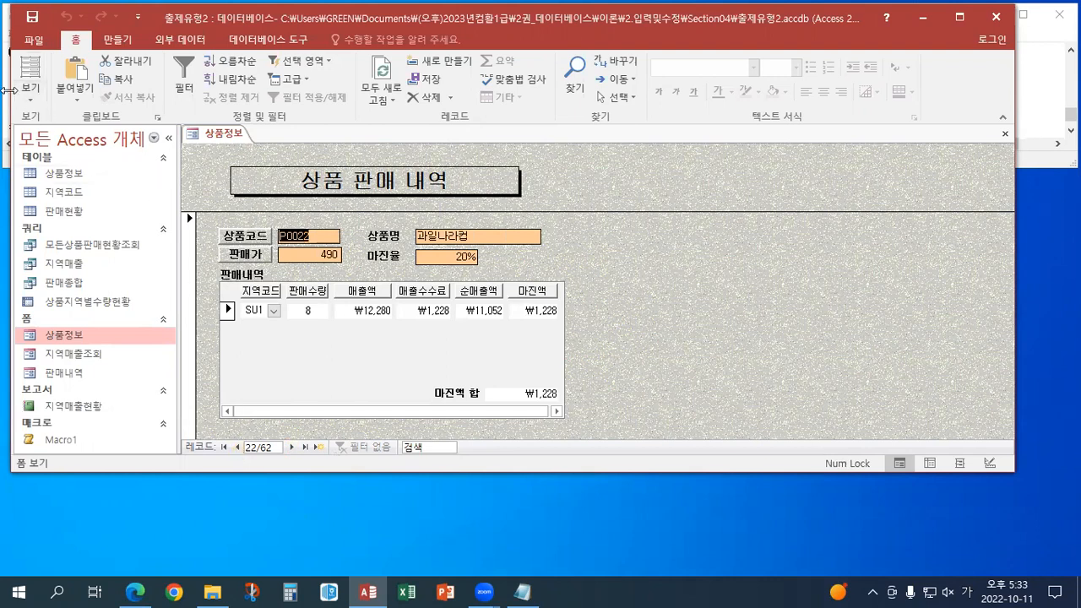
Step: Glance at the exercise notes in Notepad, return to the database and close the 상품정보 form
key(alt+Tab)
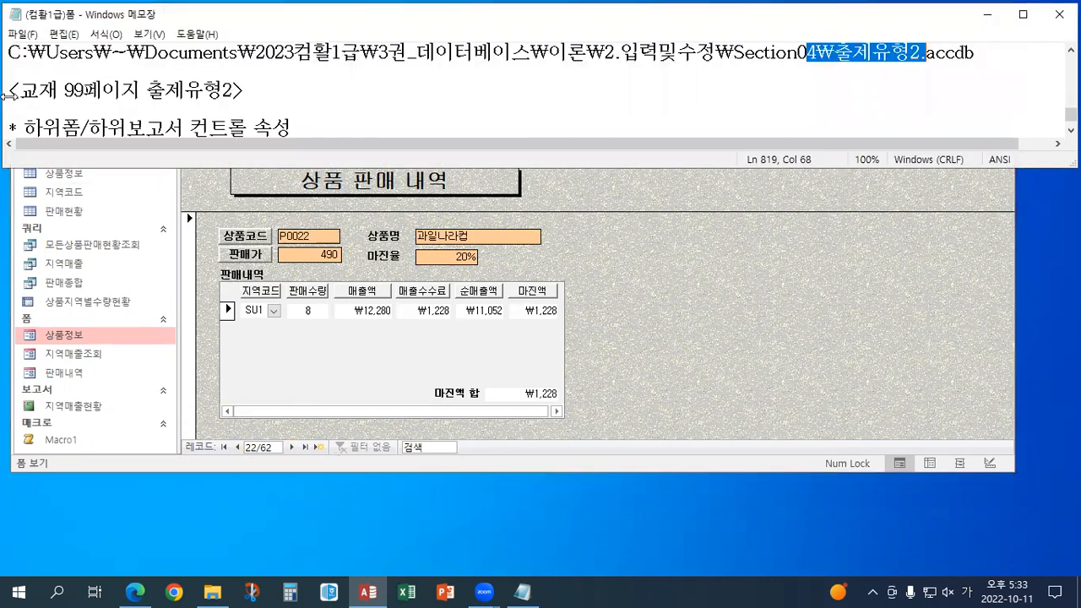
key(alt+Tab)
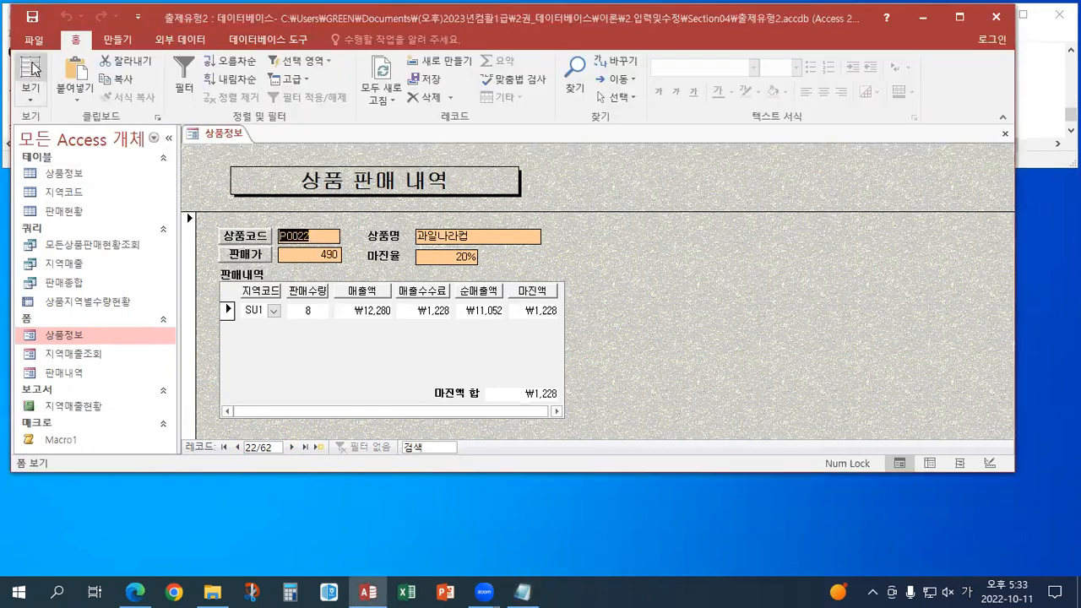
click(1005, 139)
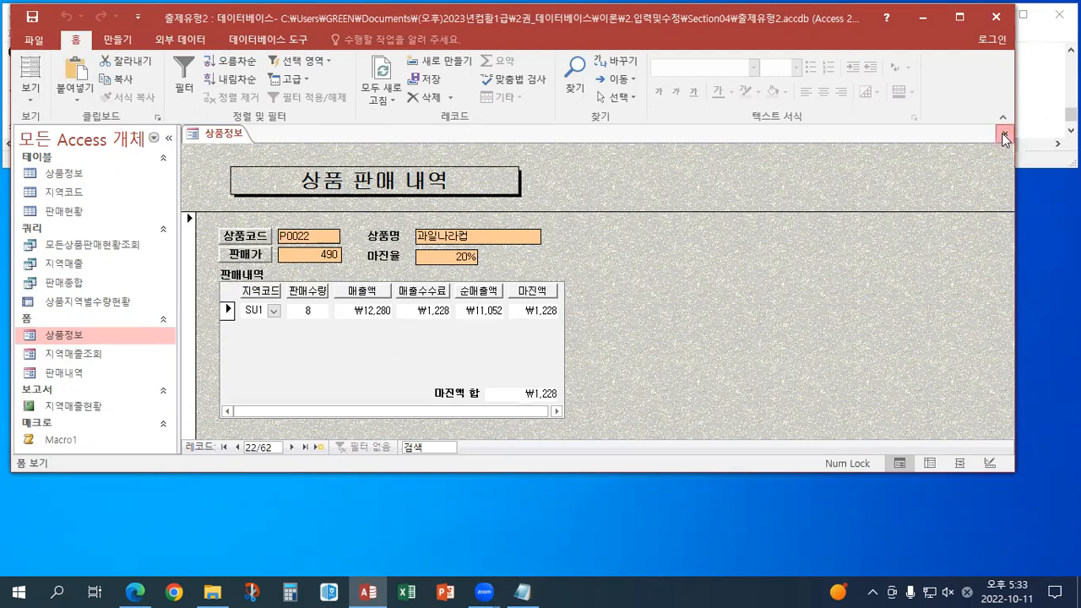